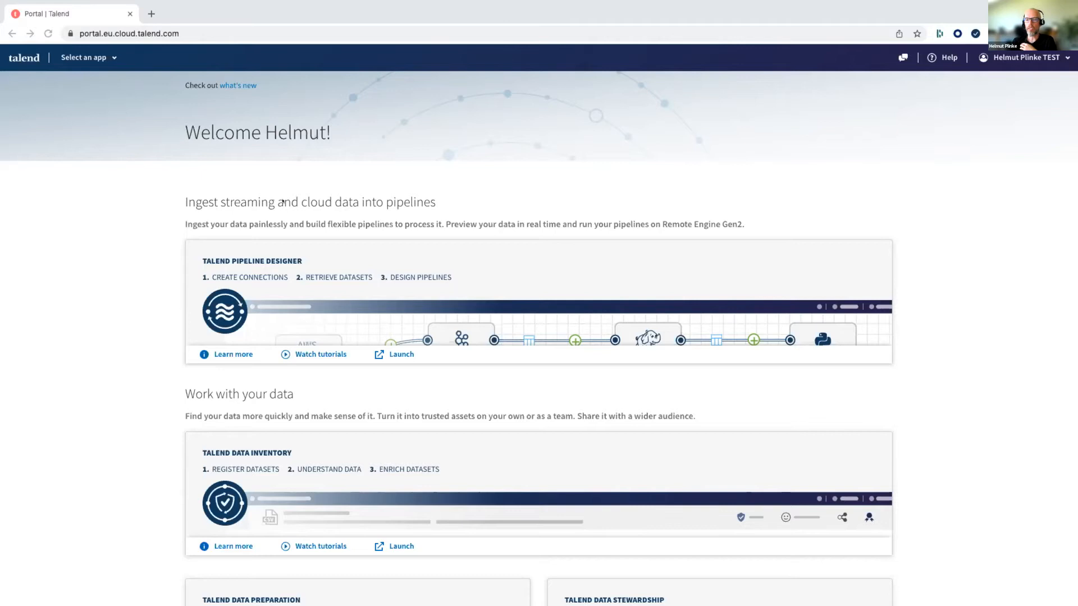
- Open the Data Inventory app from the Talend Cloud portal
scroll(282, 202, "down", 8)
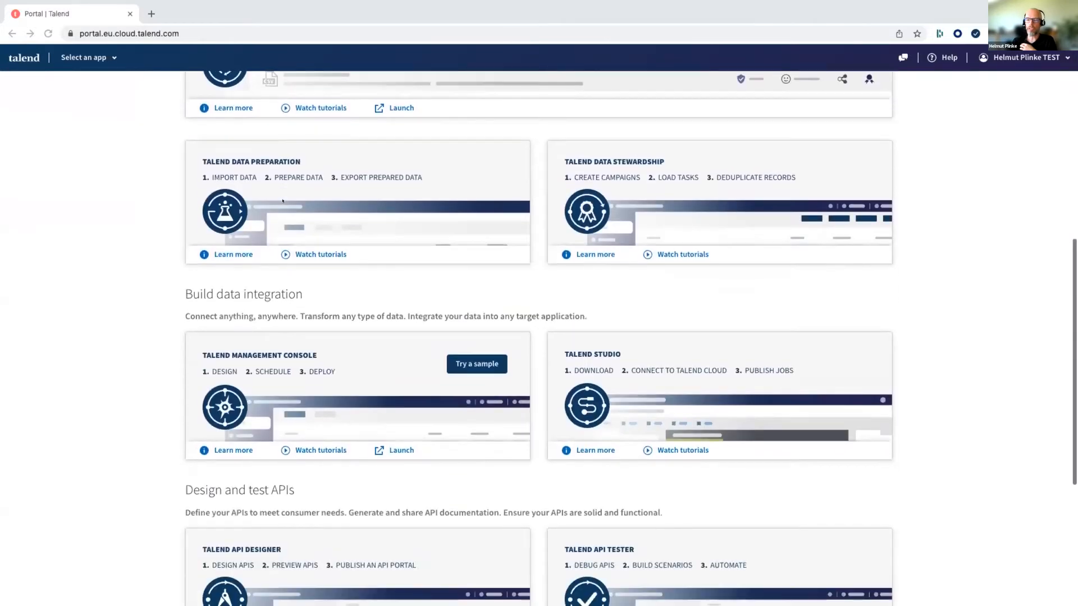
scroll(282, 201, "down", 5)
scroll(283, 201, "up", 2)
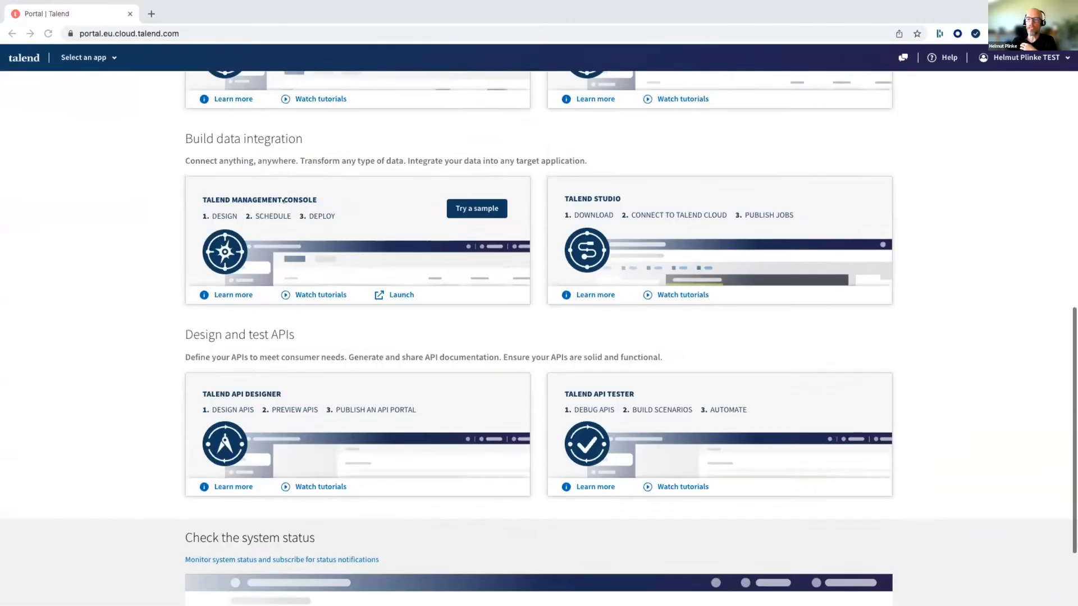
scroll(283, 201, "up", 8)
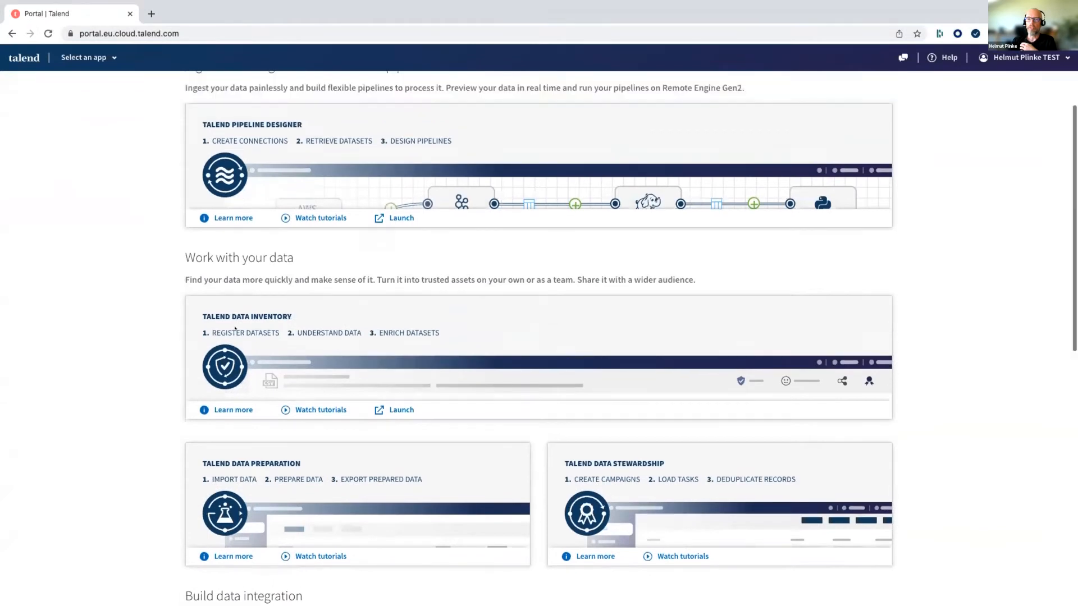
scroll(235, 328, "up", 3)
left_click(106, 56)
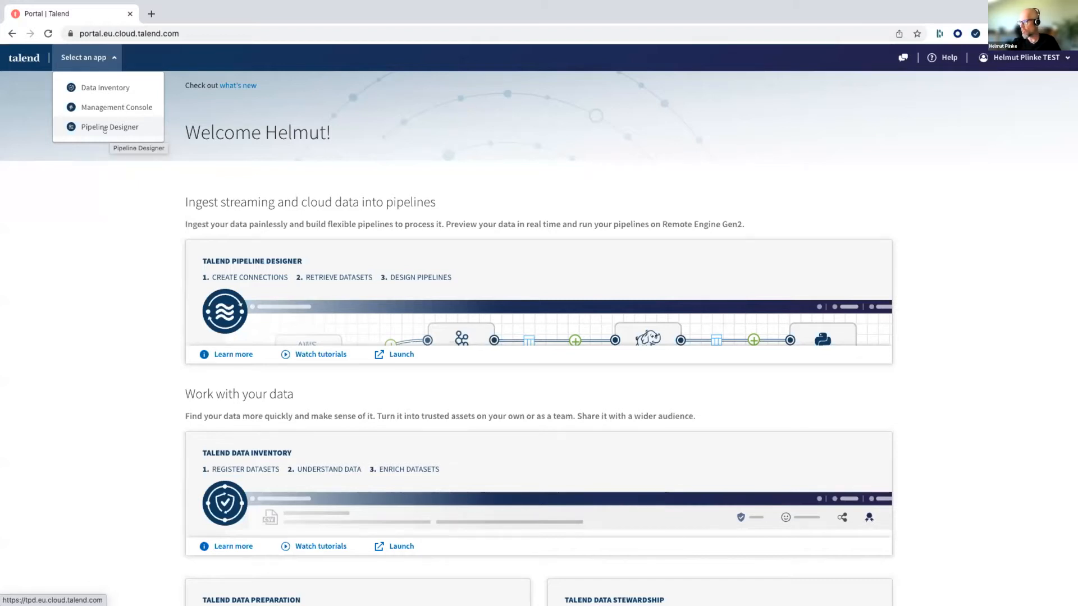
left_click(103, 82)
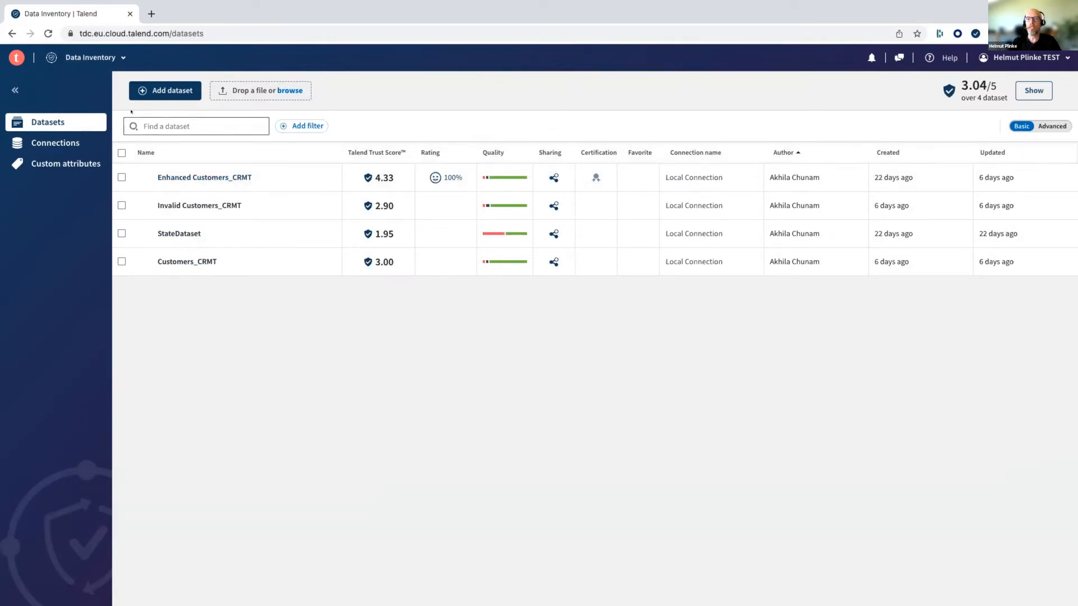
- Check the list of existing connections and return to the dataset list
left_click(50, 142)
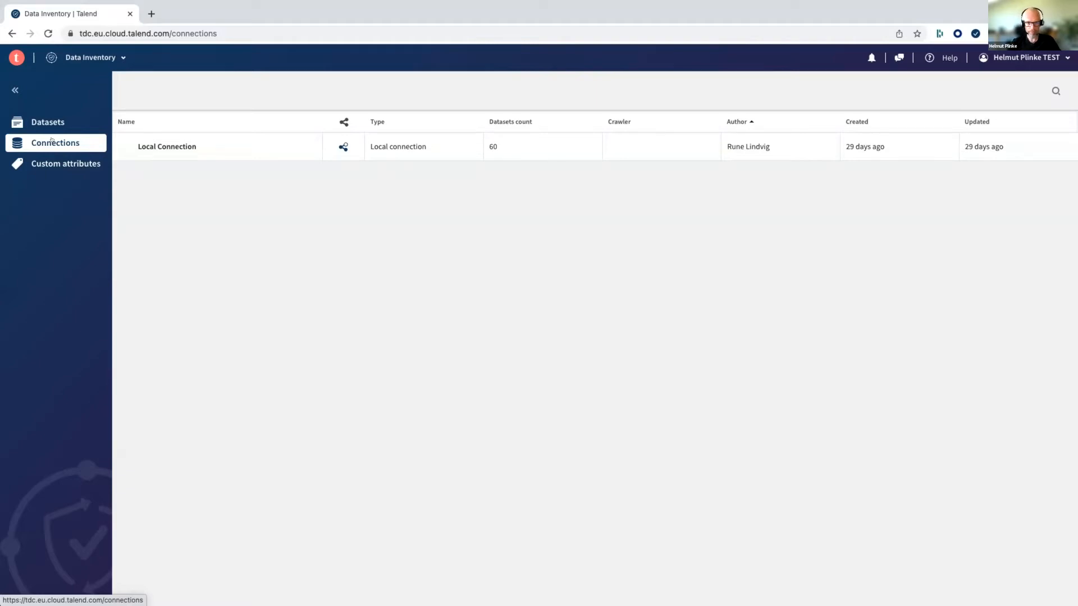
left_click(48, 122)
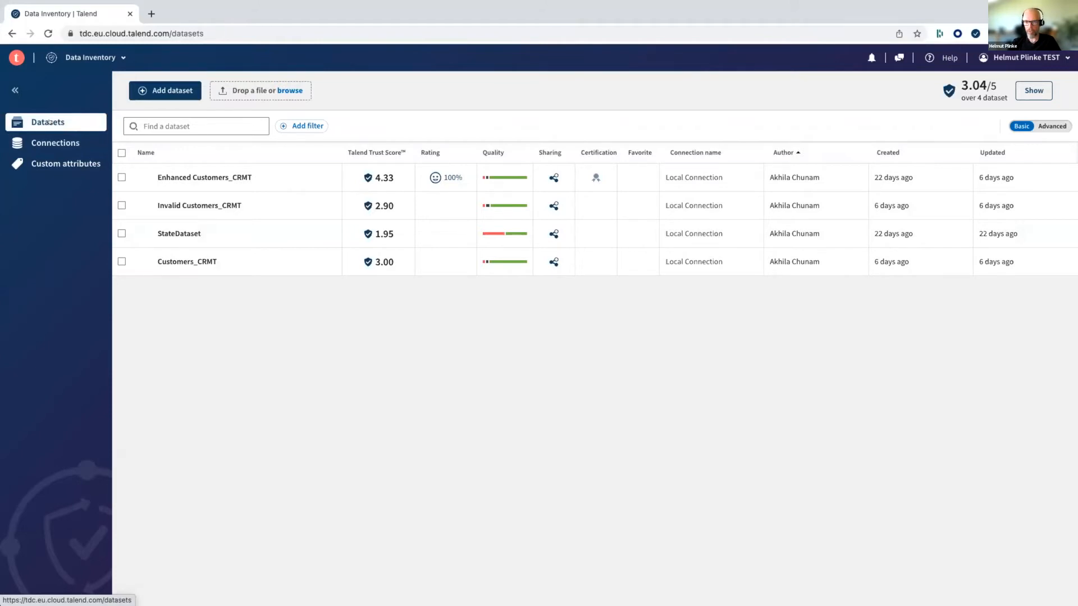
- Start a new dataset named "test" that uses the existing Local Connection
left_click(168, 89)
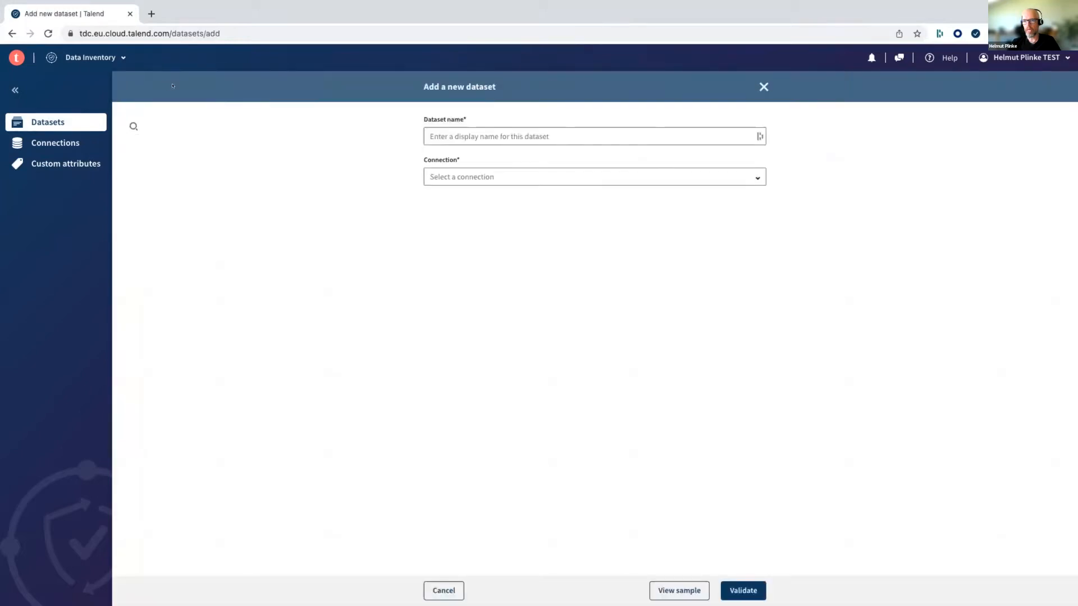
left_click(452, 137)
type("test")
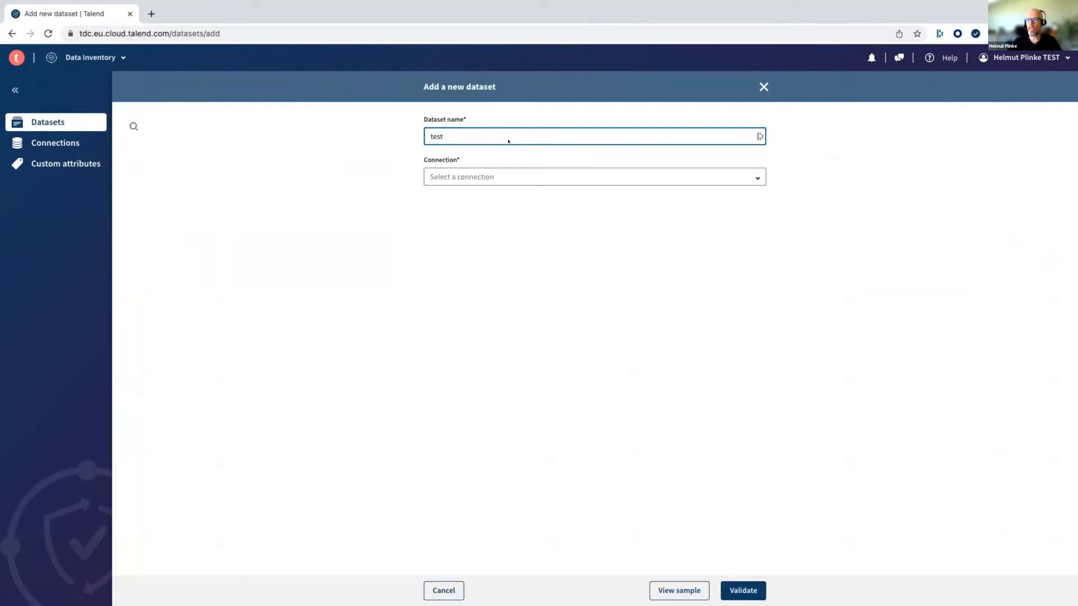
left_click(506, 174)
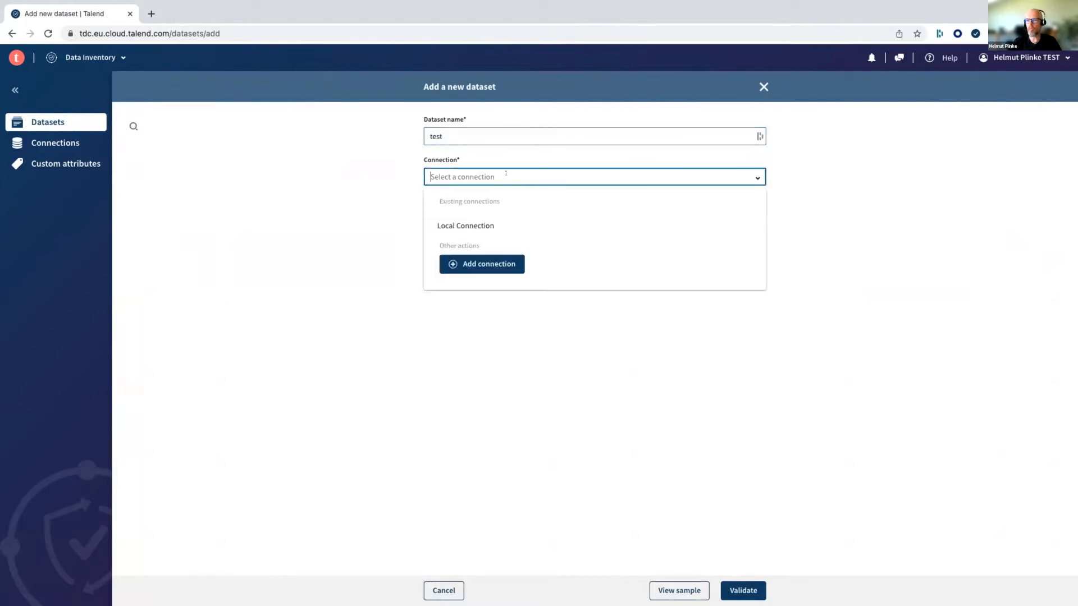
left_click(464, 224)
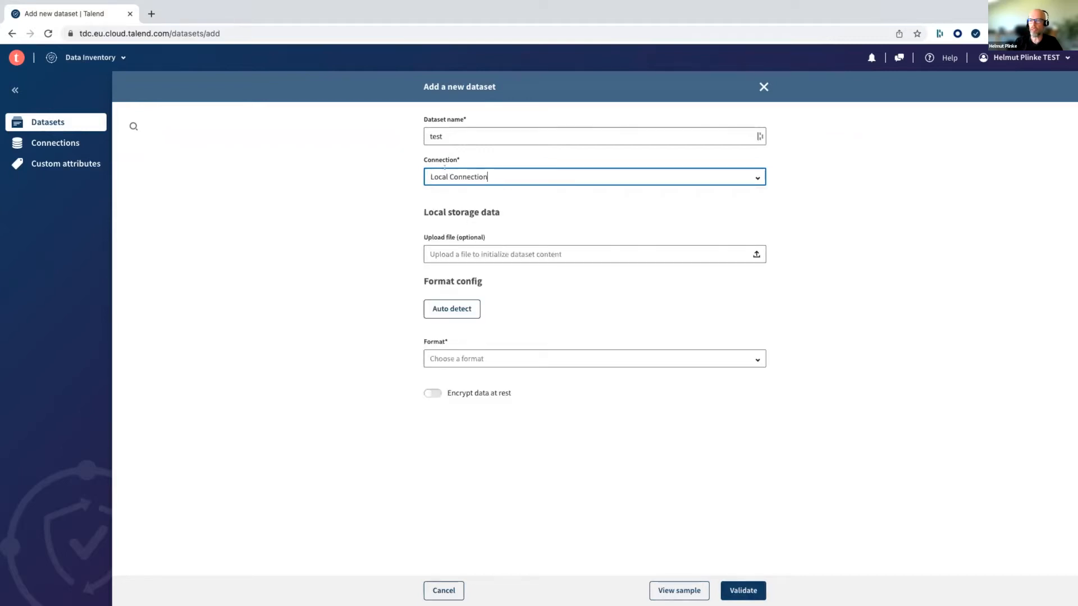
- Upload CustomerDataTest.csv from the CRMT folder on the Desktop as the dataset's content
left_click(658, 257)
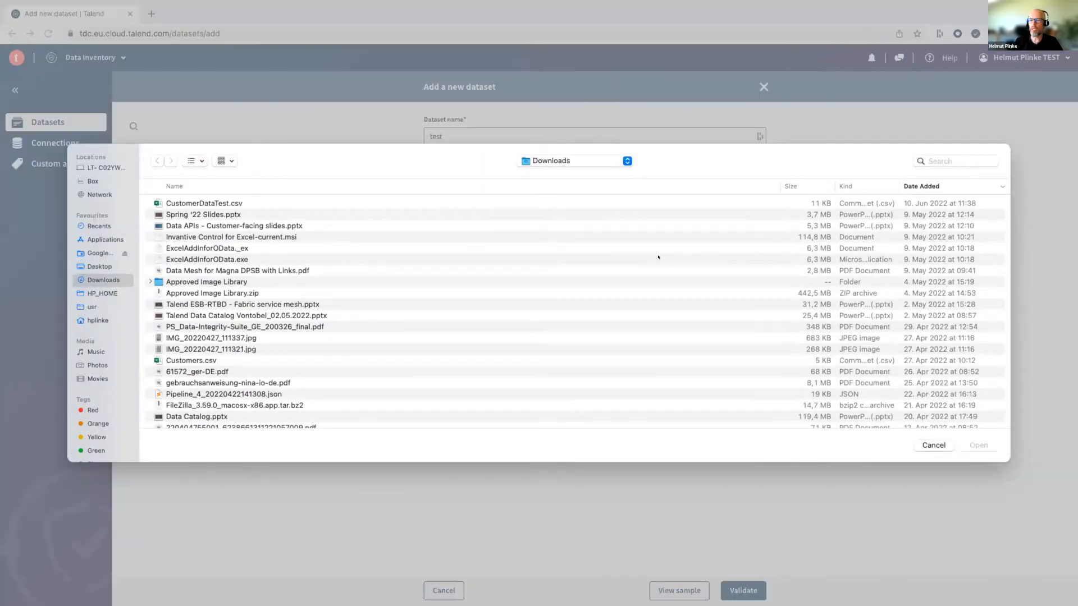
left_click(94, 266)
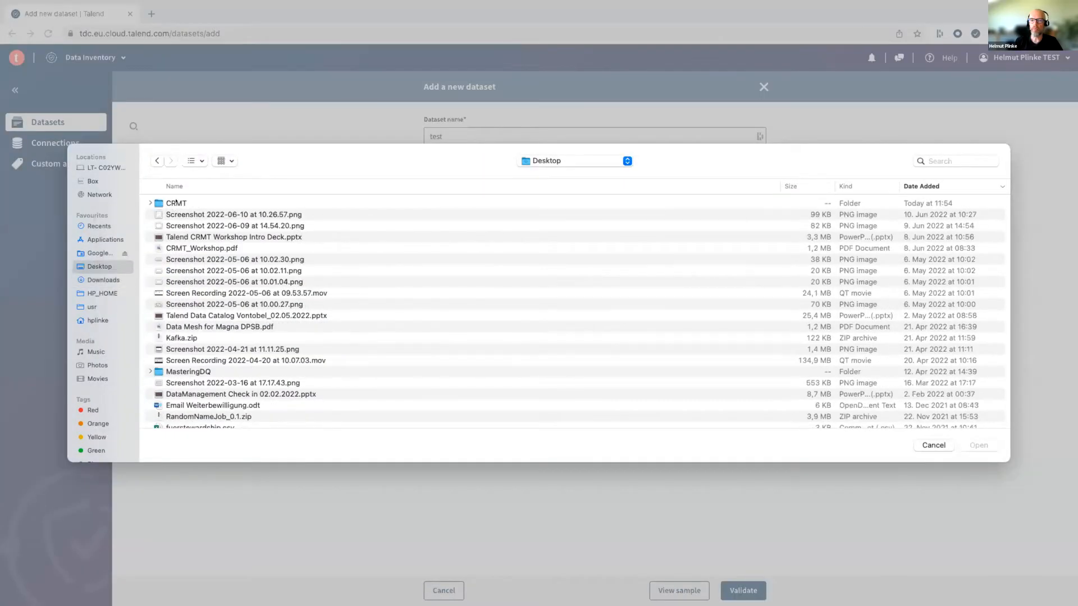
double_click(175, 203)
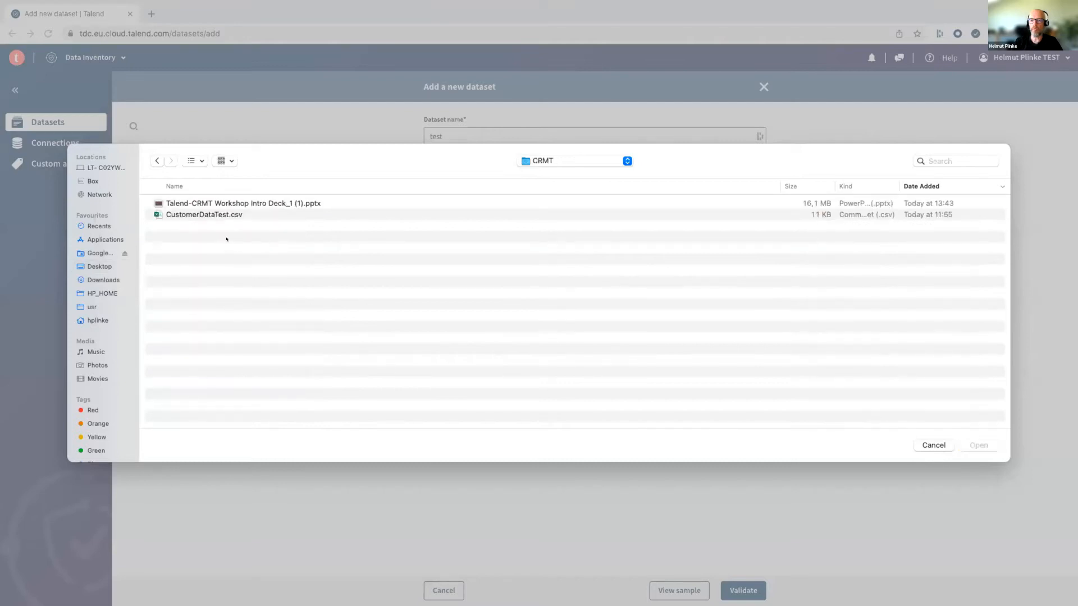
left_click(200, 213)
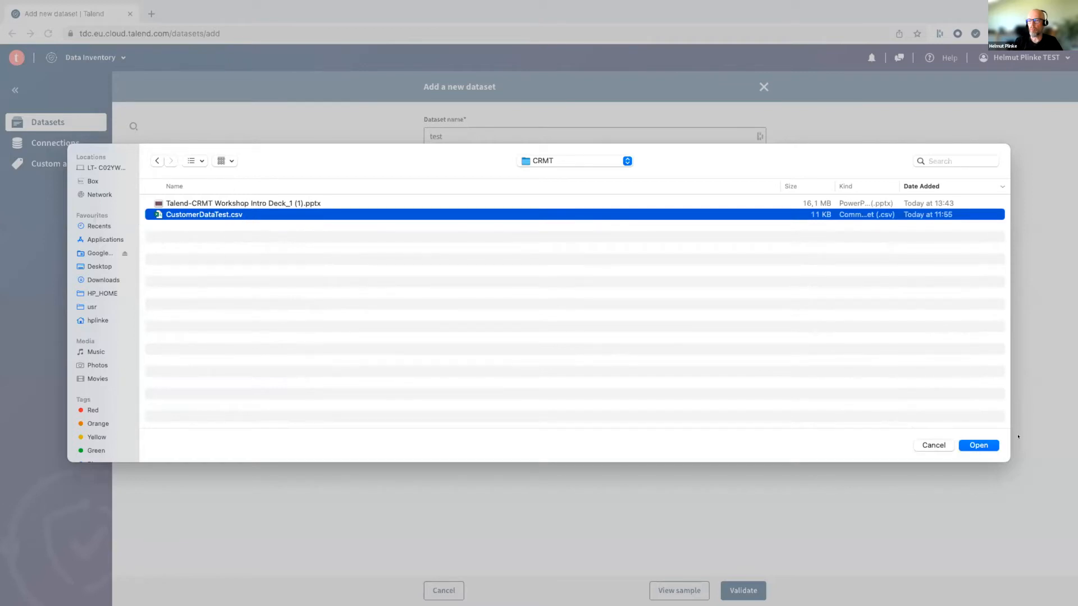
left_click(979, 444)
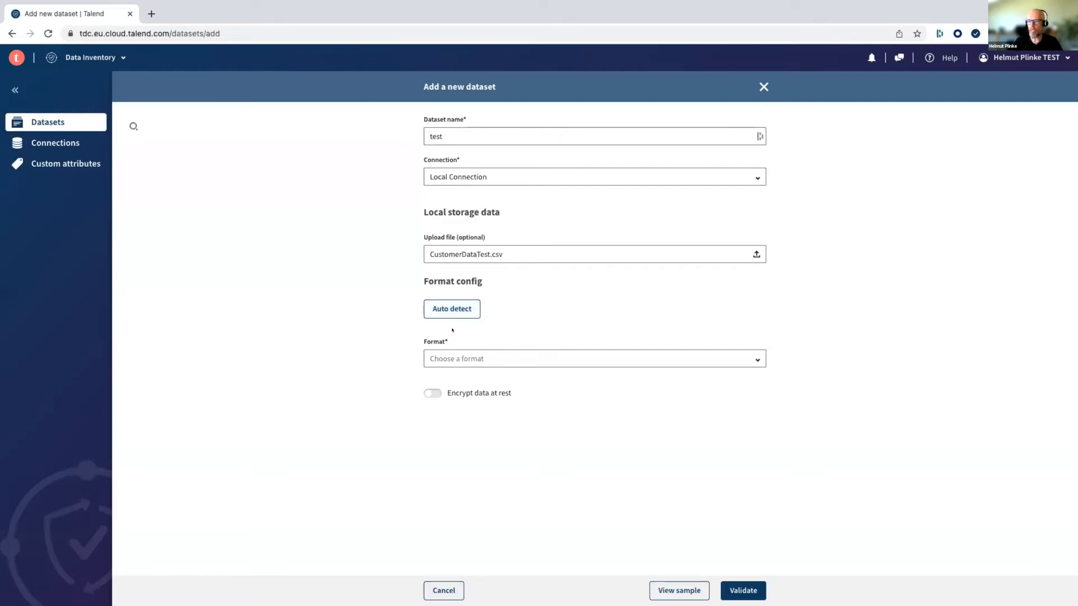
- Auto-detect the file's format settings, review them and validate the new dataset
left_click(455, 358)
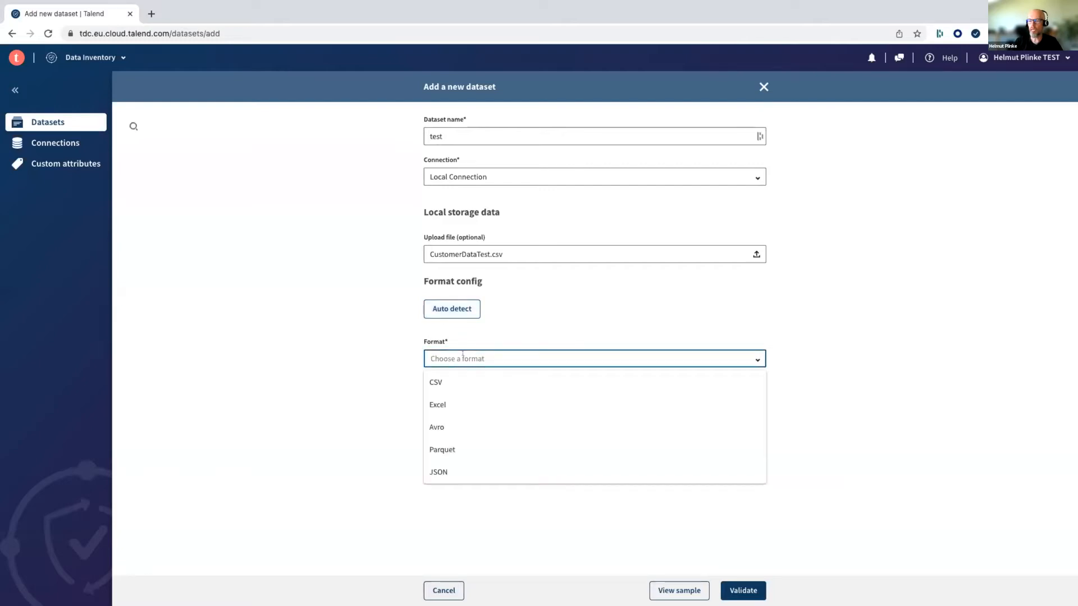
left_click(464, 309)
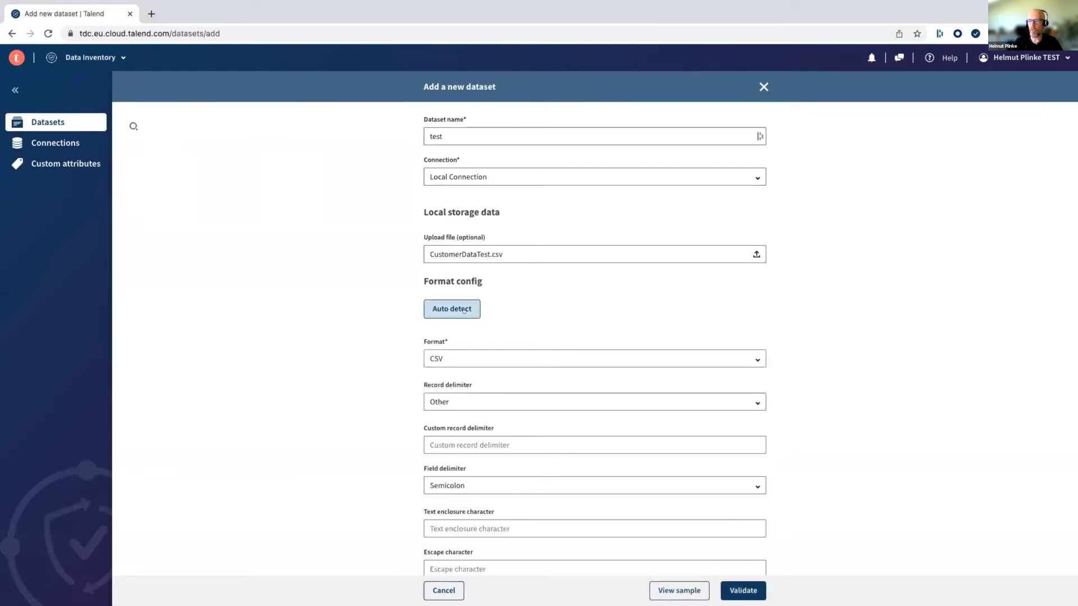
scroll(372, 312, "down", 2)
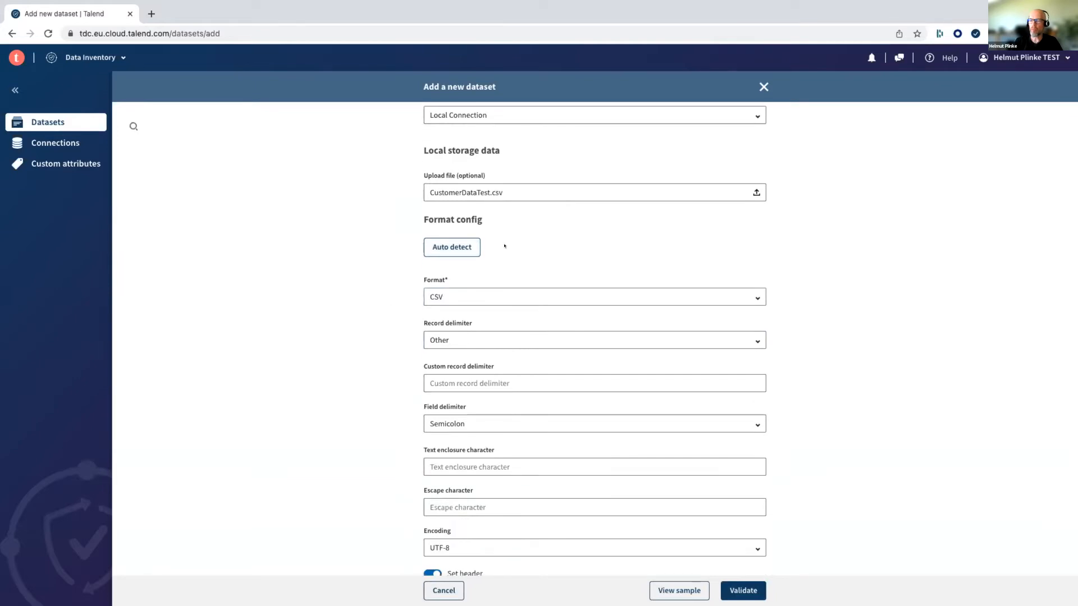
scroll(444, 273, "down", 2)
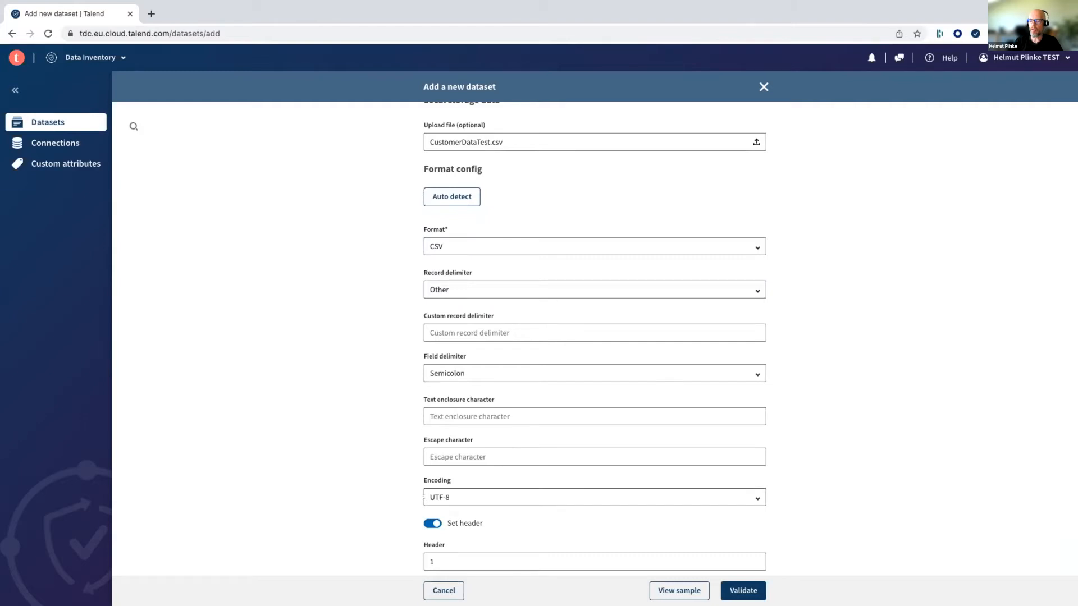
scroll(425, 492, "down", 2)
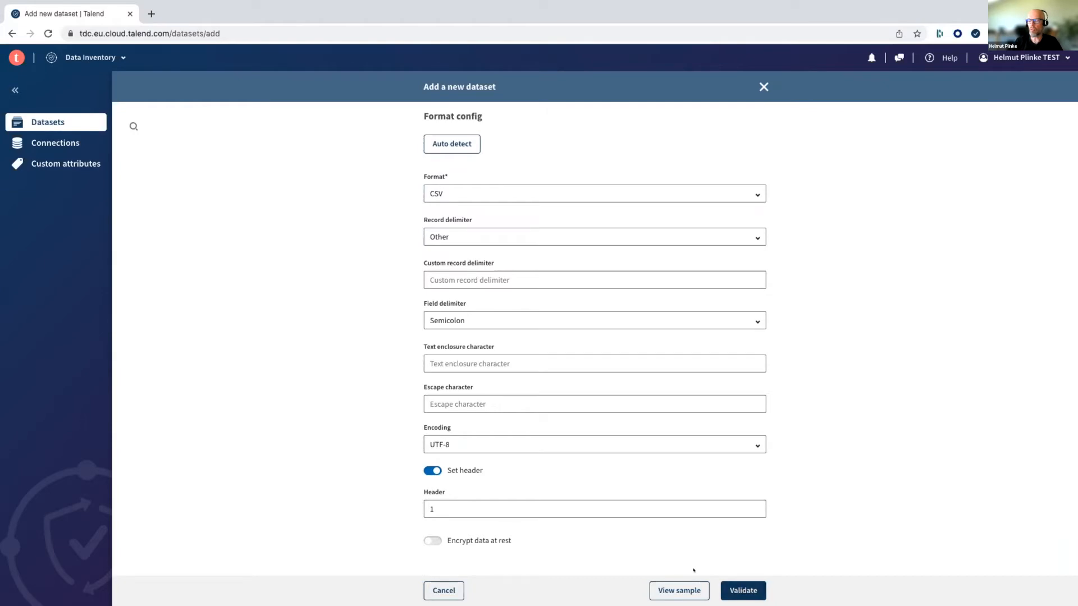
left_click(739, 589)
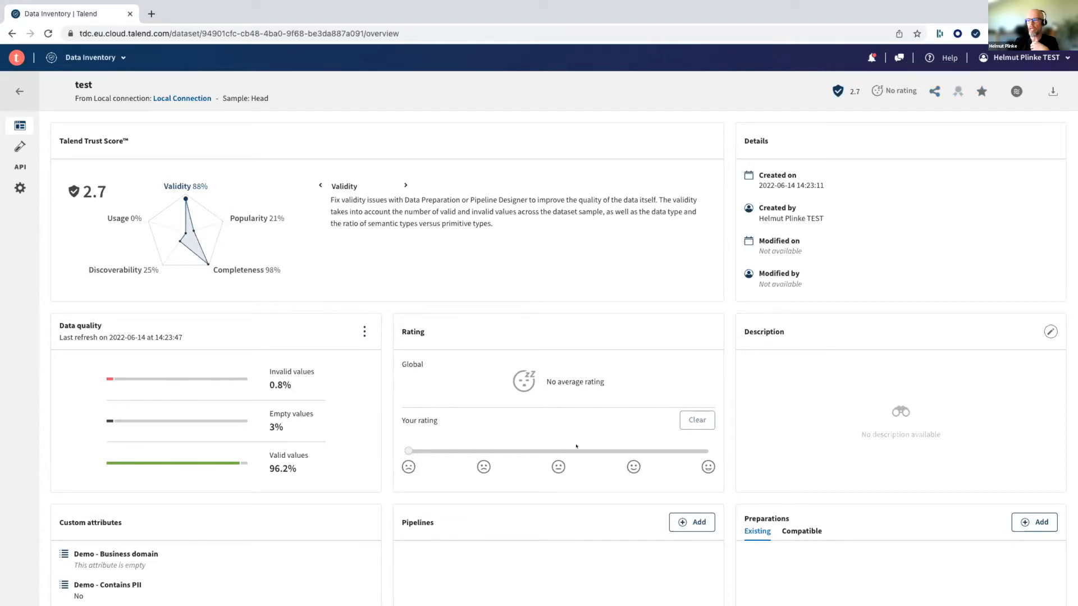
- Rate the test dataset 50% and raise the rating to 100%
left_click(559, 452)
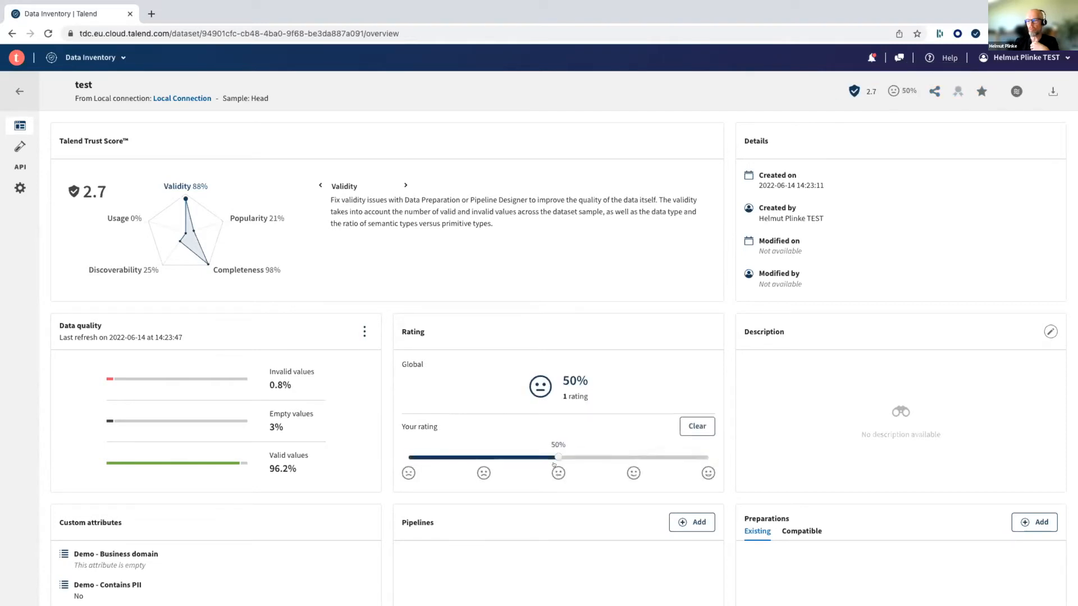
left_click(704, 473)
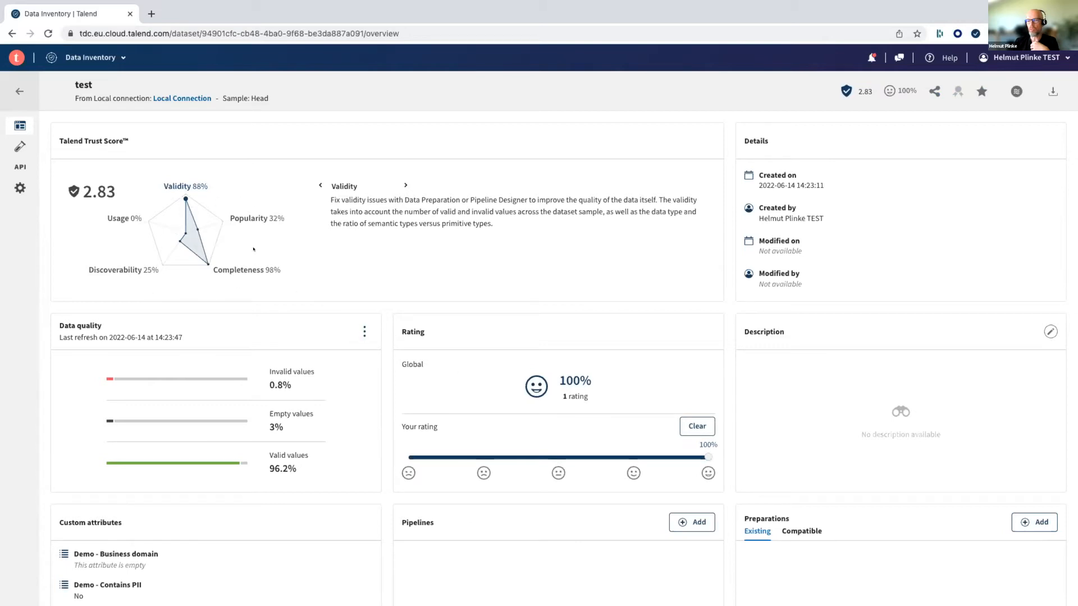
- Add and save the dataset description "Customer list from source system"
scroll(254, 249, "down", 1)
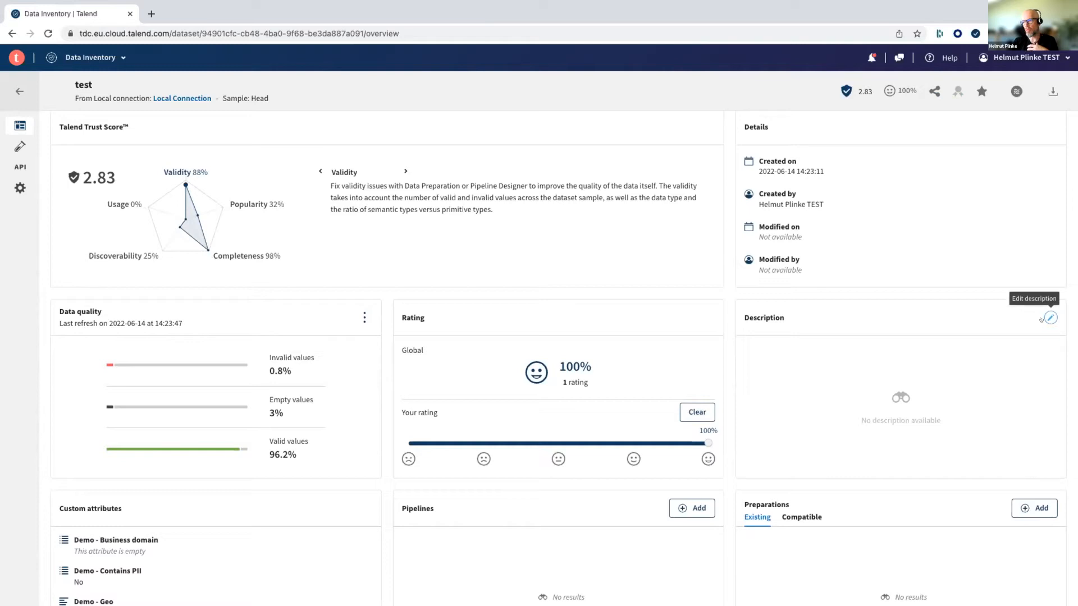
left_click(1042, 318)
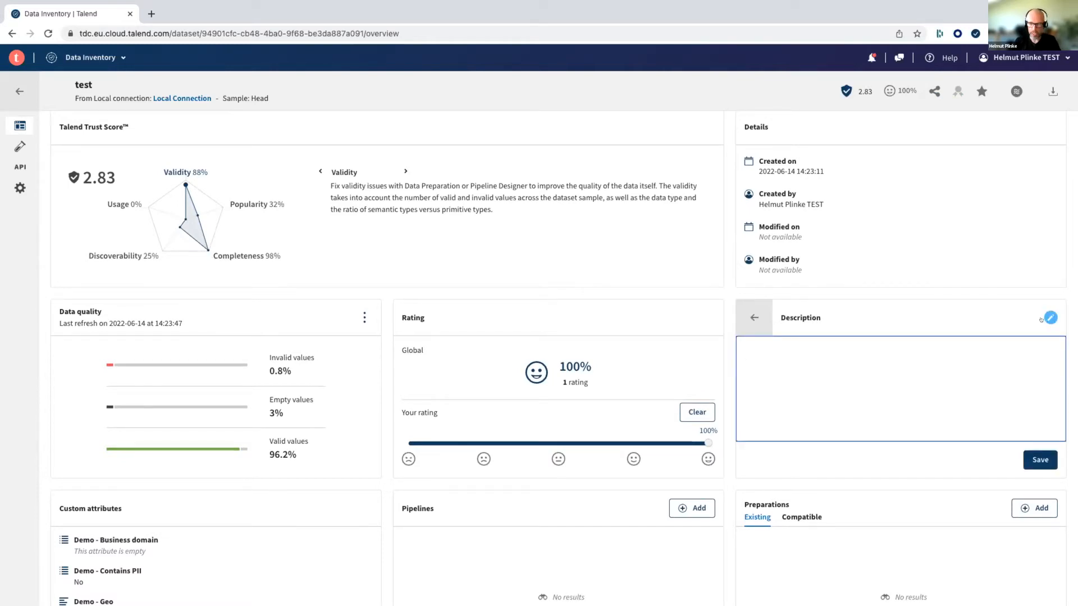
type("Customer list from sour")
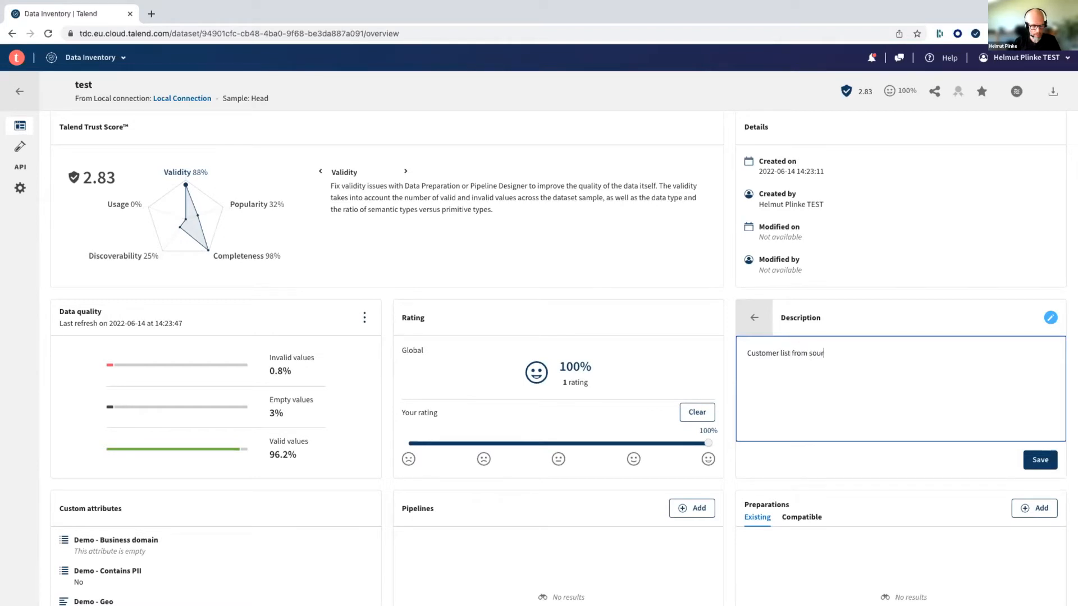
type("ce system")
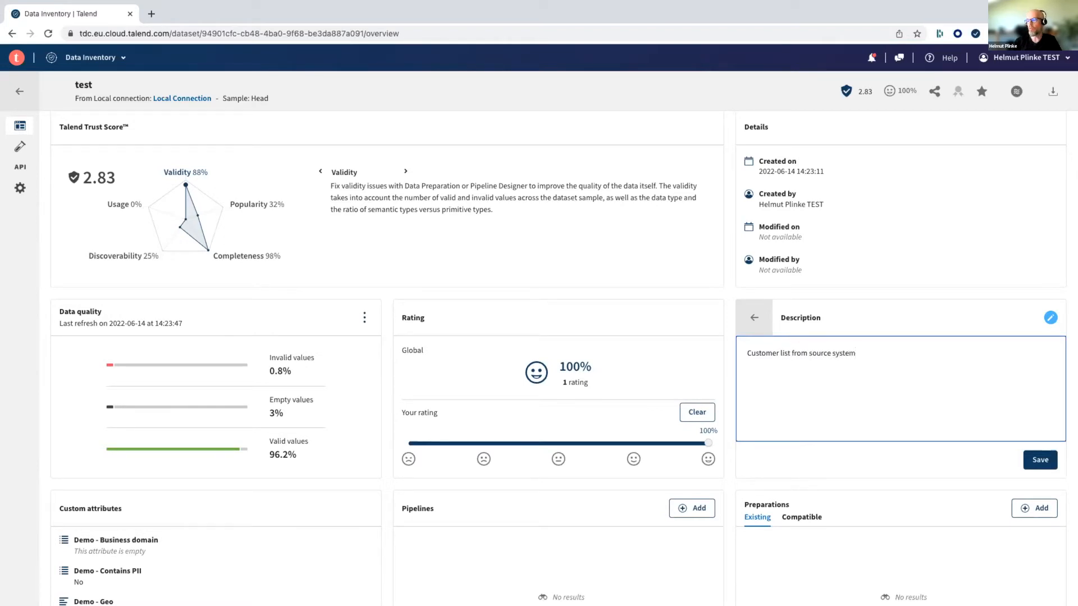
left_click(1040, 460)
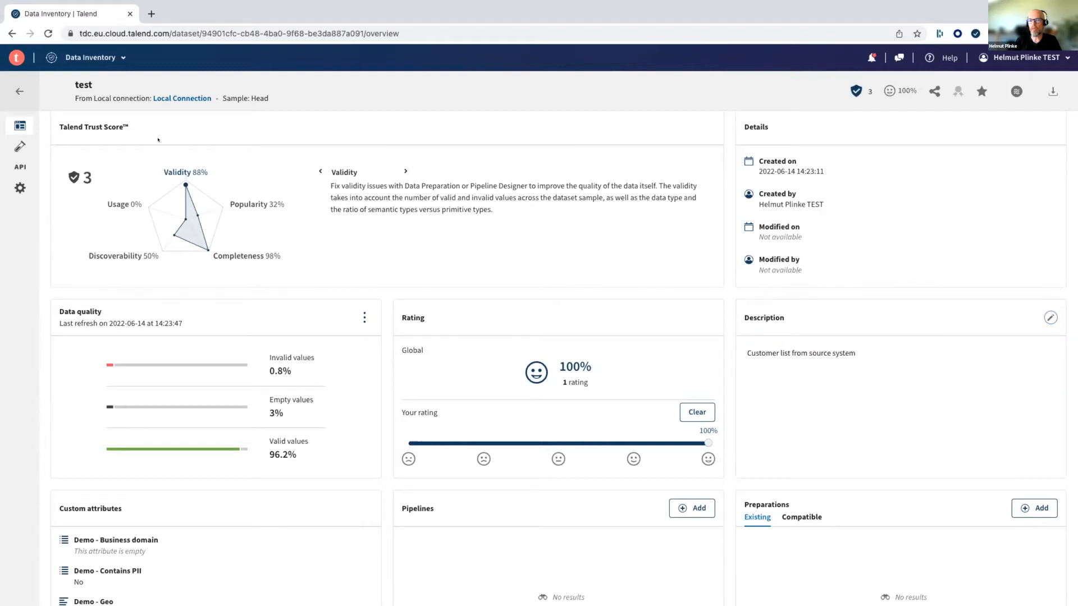
- Set the dataset's custom attribute "Demo - Business domain" to Sales
scroll(166, 221, "down", 4)
mouse_move(122, 345)
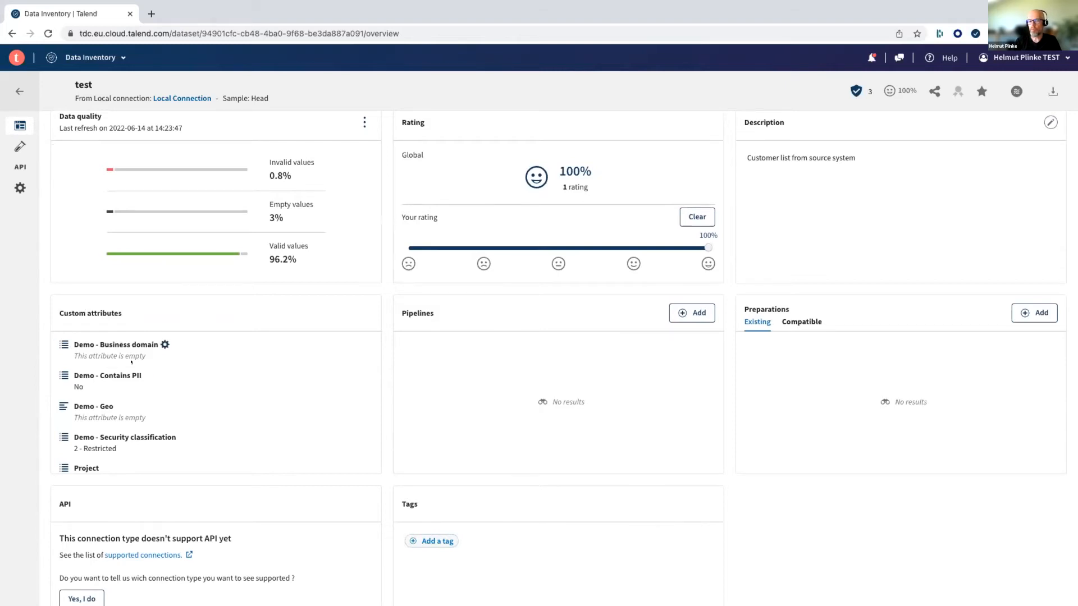
left_click(165, 344)
left_click(111, 361)
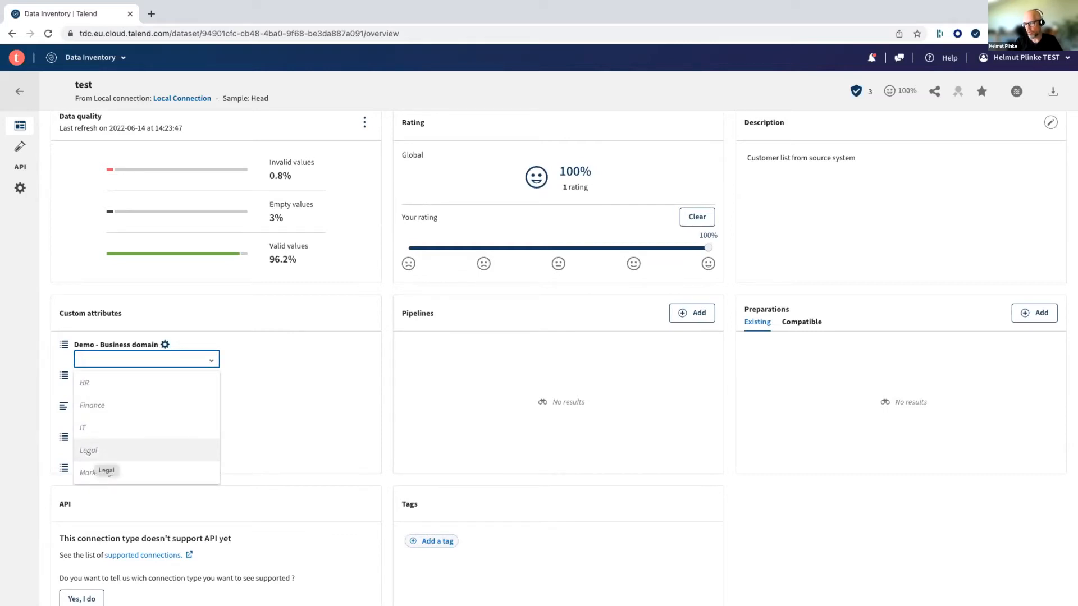
scroll(88, 452, "down", 1)
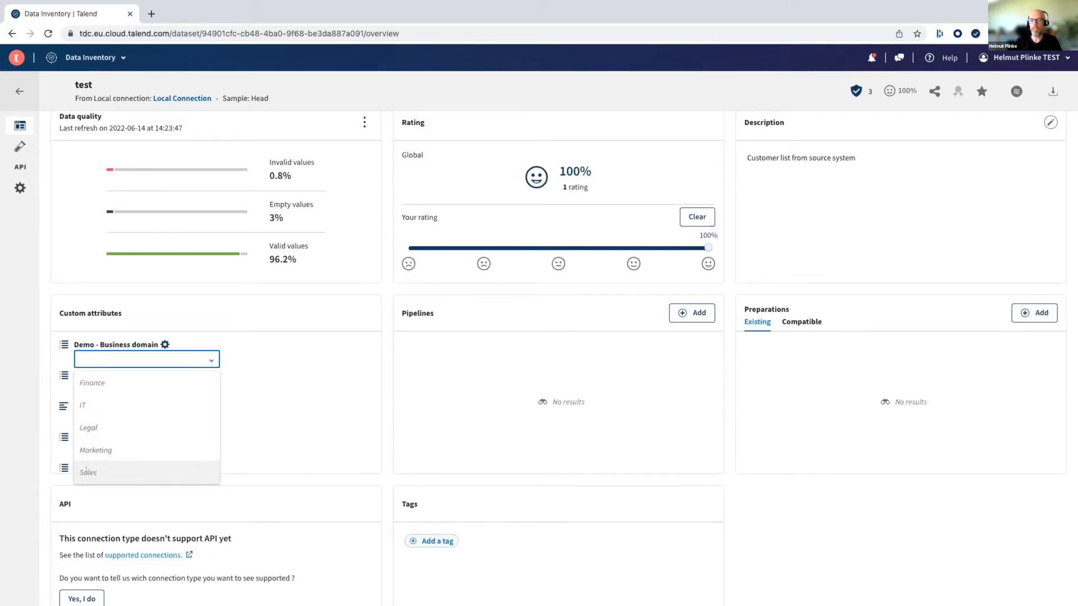
left_click(87, 471)
- Set the dataset's custom attribute "Demo - Contains PII" to Yes
left_click(142, 375)
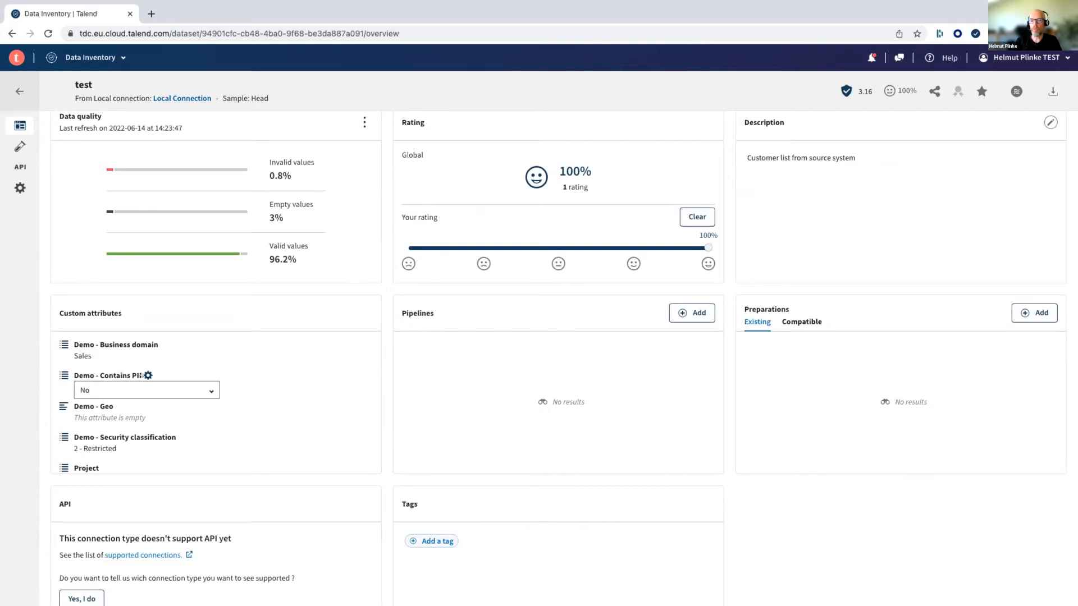
left_click(109, 391)
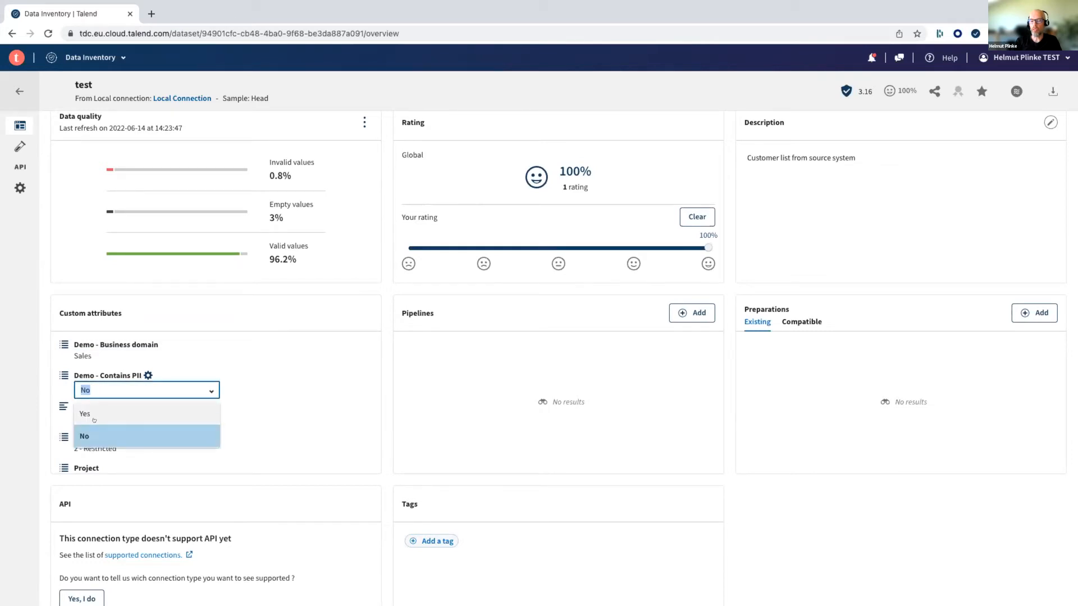
left_click(95, 412)
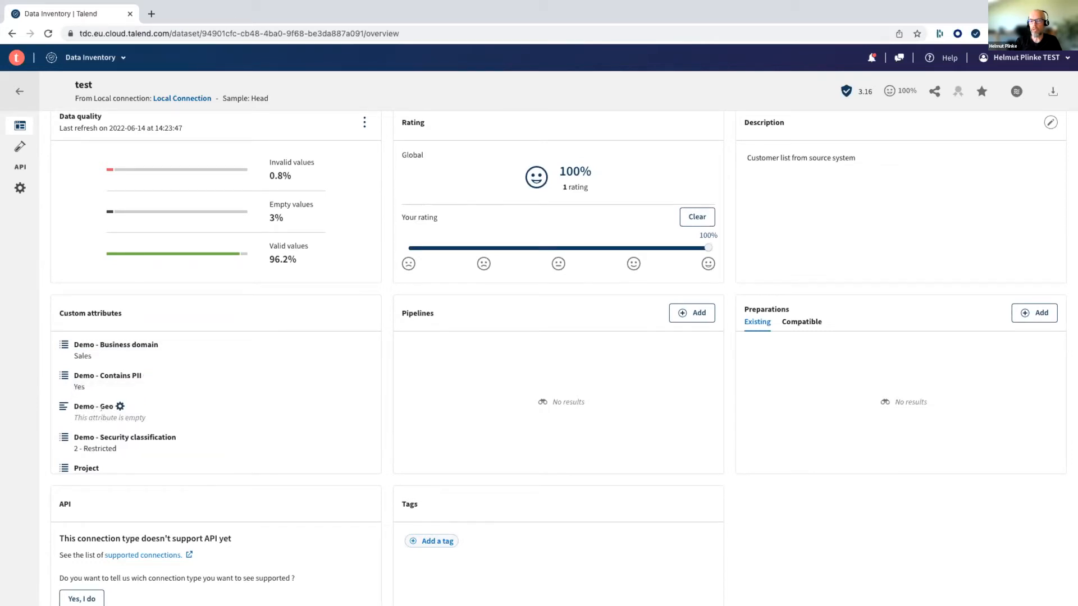
- Set the dataset's custom attribute "Demo - Geo" to EUROPE
left_click(110, 416)
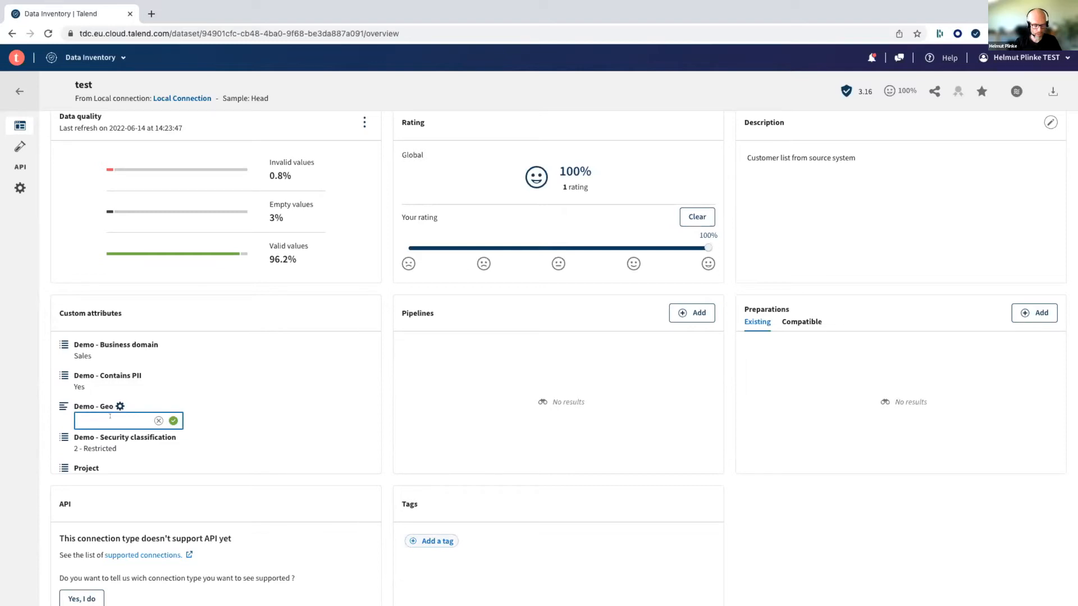
type("EUROPE")
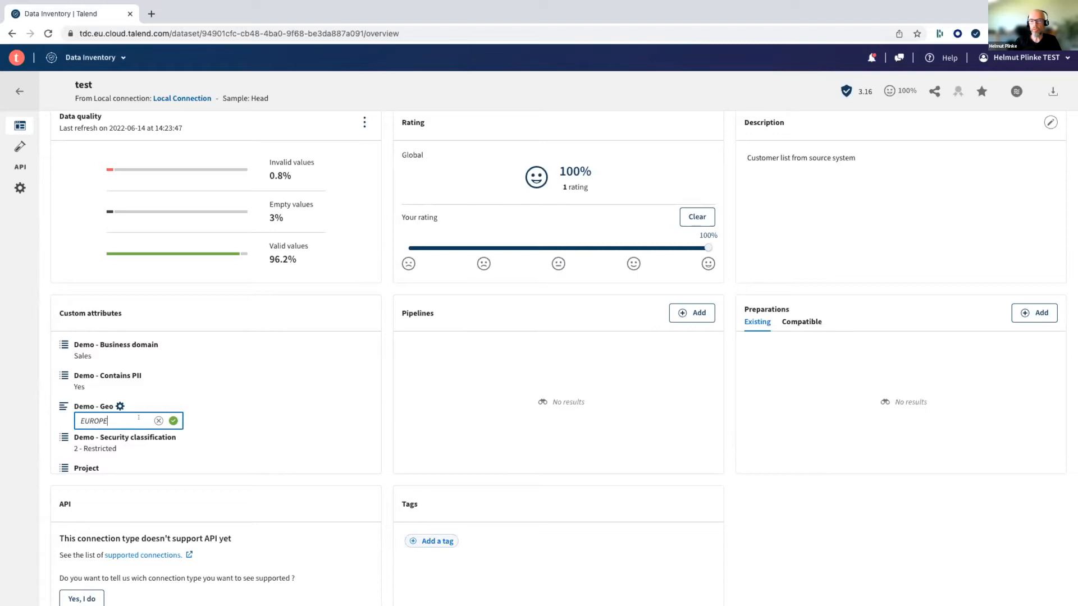
left_click(173, 420)
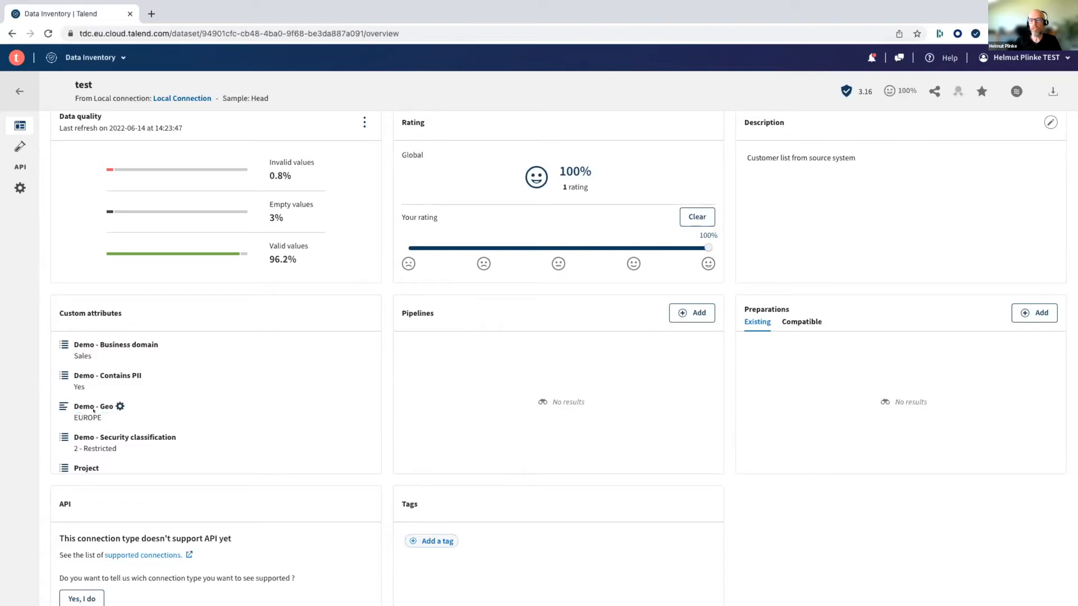
scroll(118, 339, "up", 4)
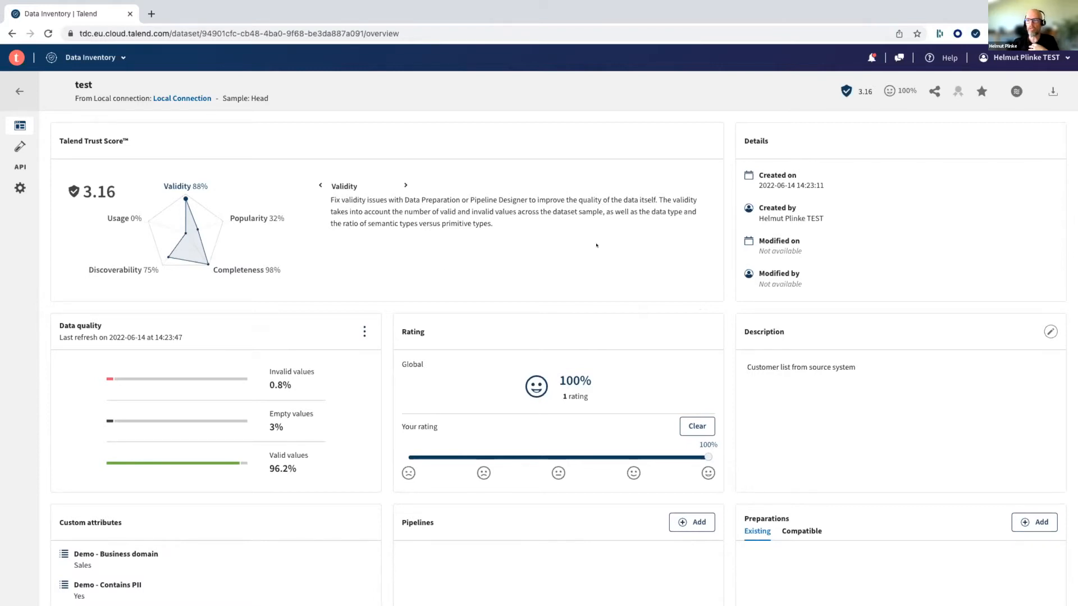
scroll(596, 247, "down", 3)
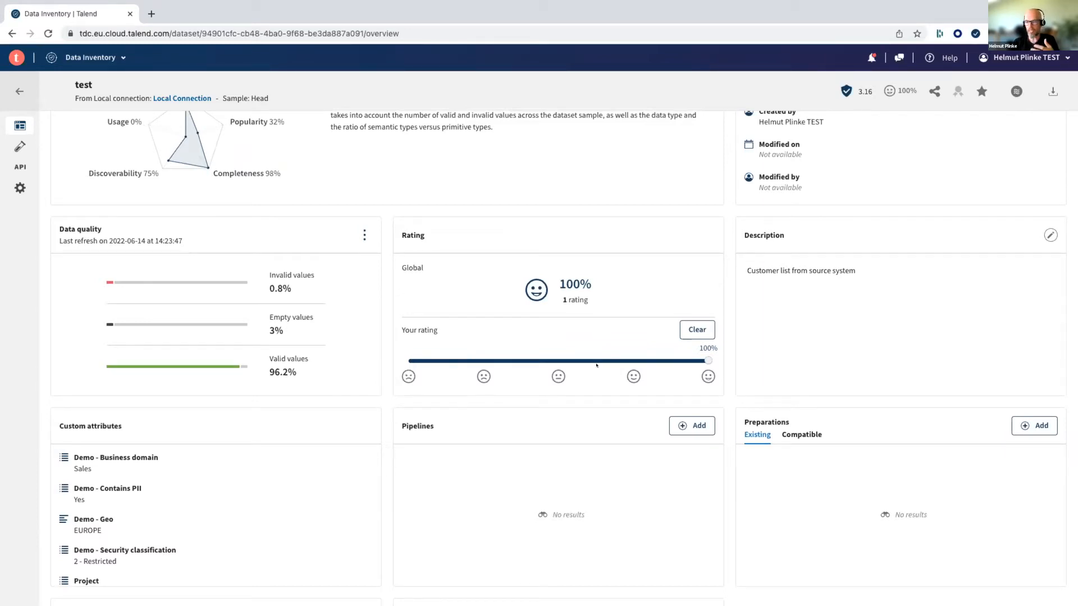
scroll(595, 365, "up", 3)
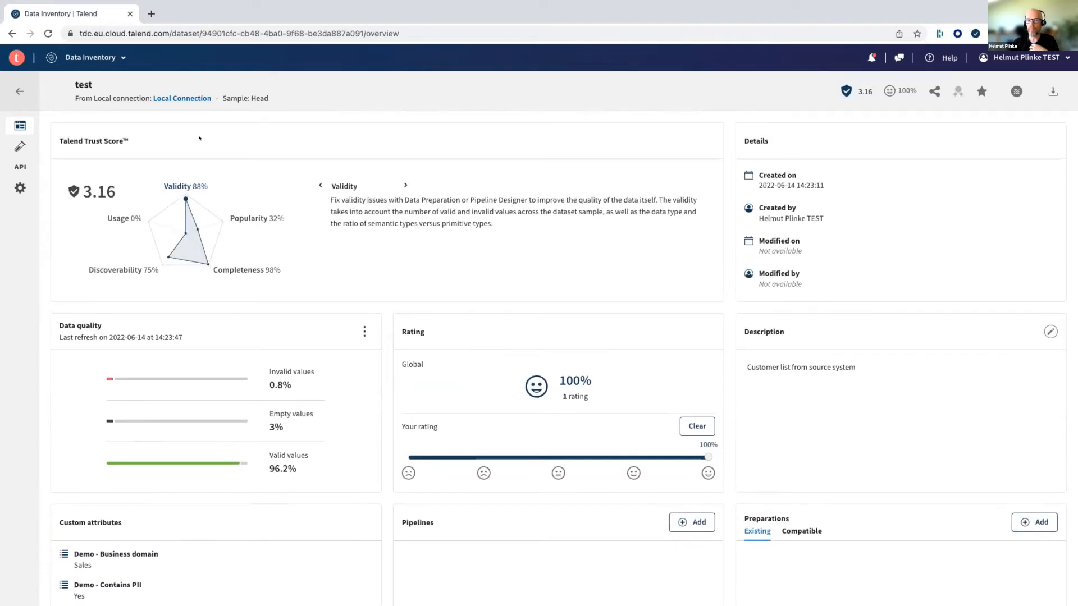
- Open the test dataset's sample and browse its records and columns
left_click(18, 146)
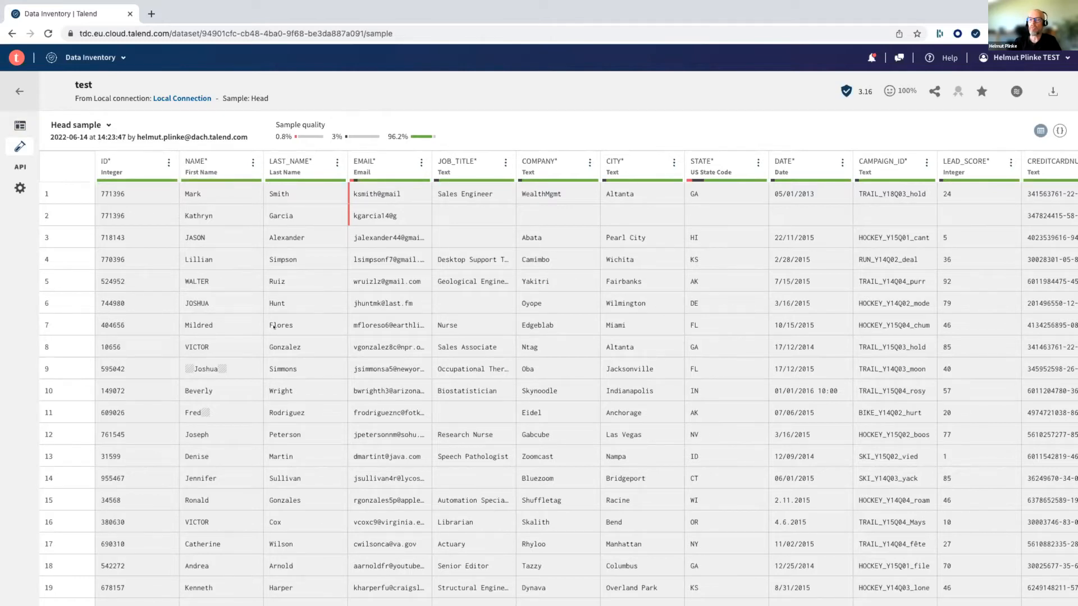
scroll(273, 328, "down", 5)
scroll(273, 327, "down", 8)
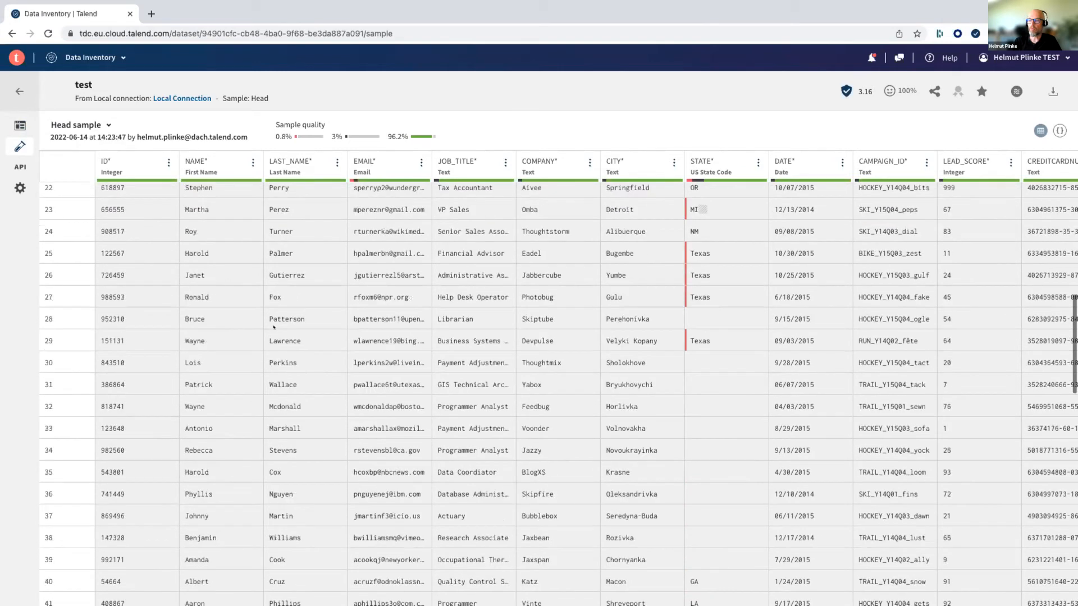
scroll(273, 327, "up", 6)
scroll(273, 327, "up", 5)
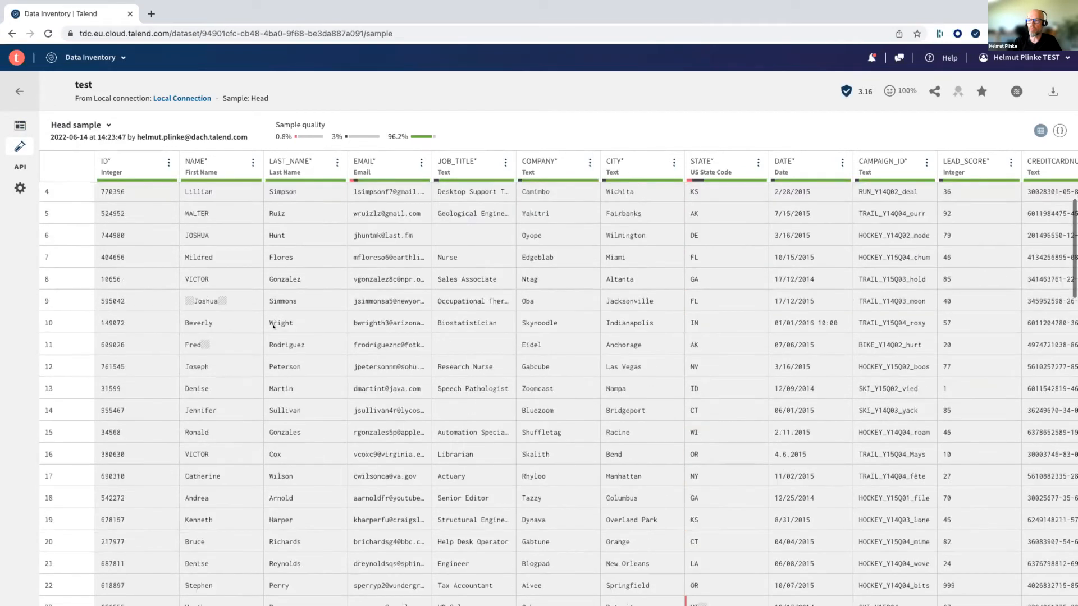
scroll(273, 327, "right", 1)
scroll(486, 362, "left", 1)
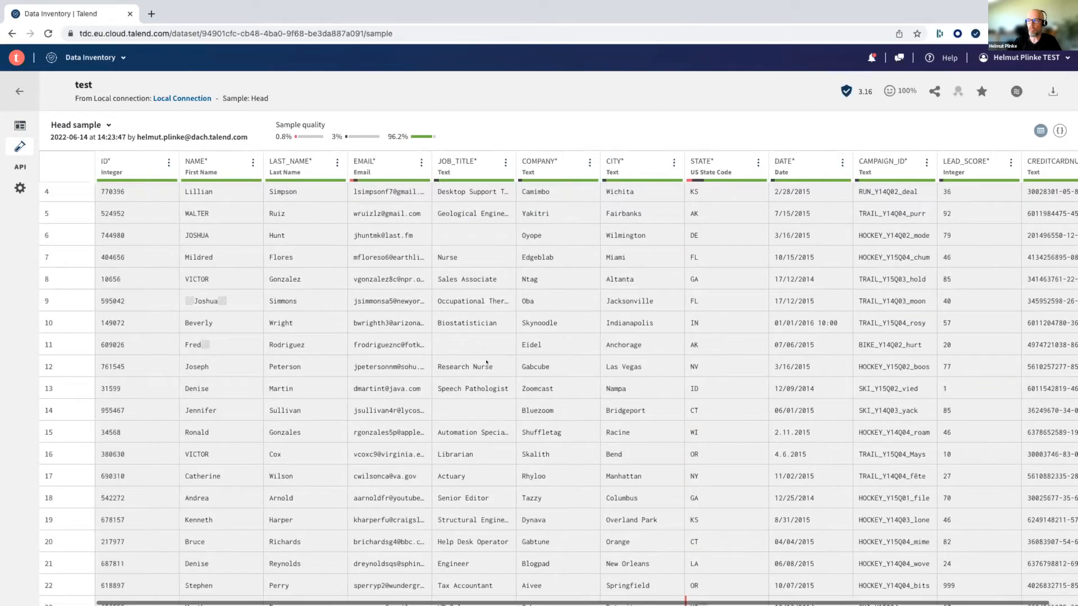
scroll(112, 200, "up", 2)
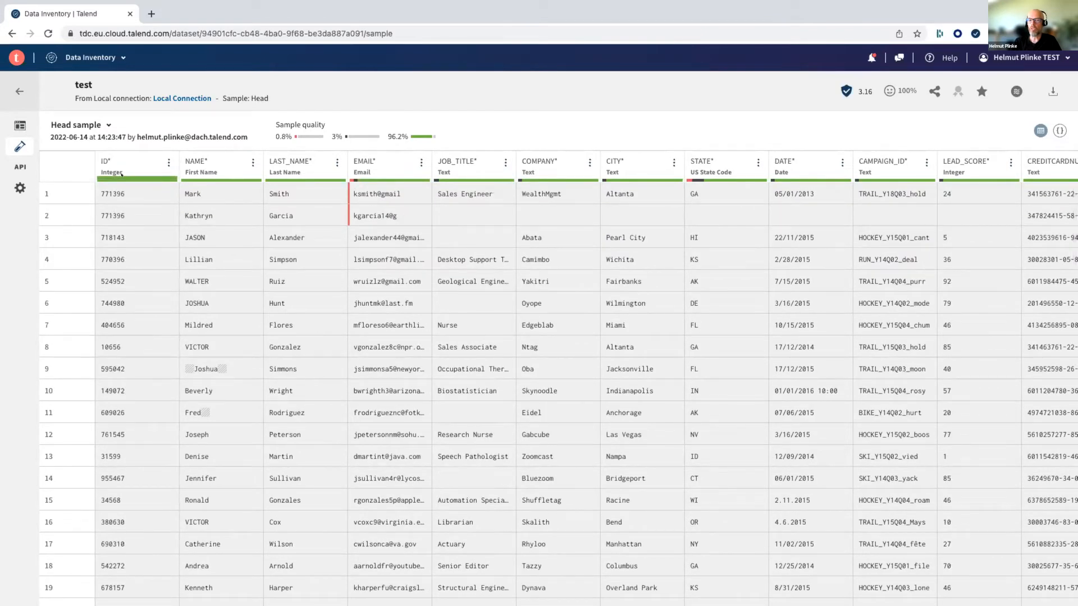
- Examine the sample columns' semantic types and quality bars, including the flagged values in the EMAIL and STATE columns
mouse_move(121, 174)
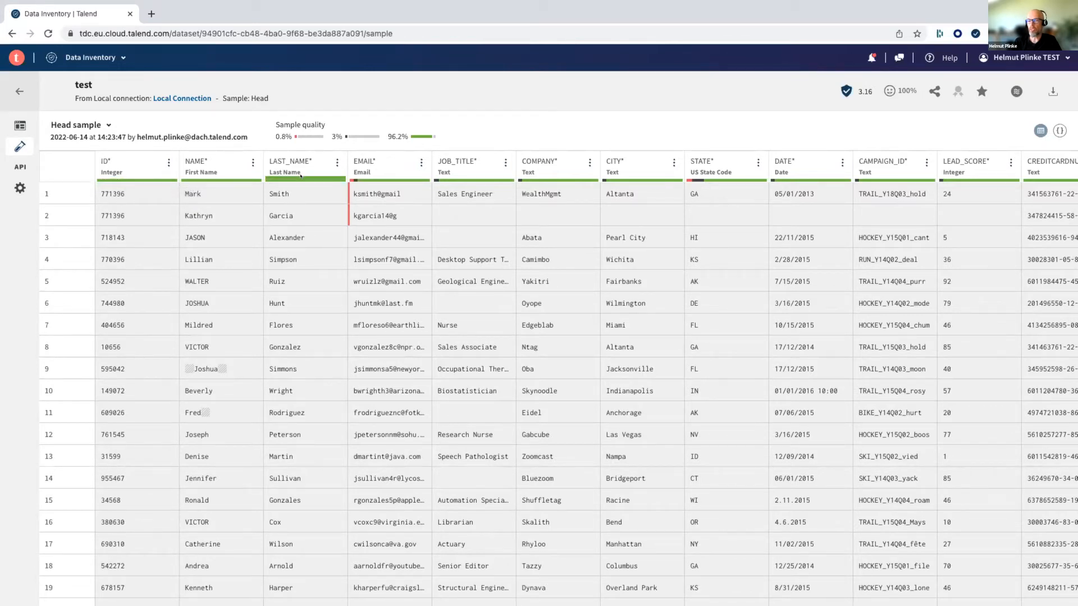
mouse_move(347, 192)
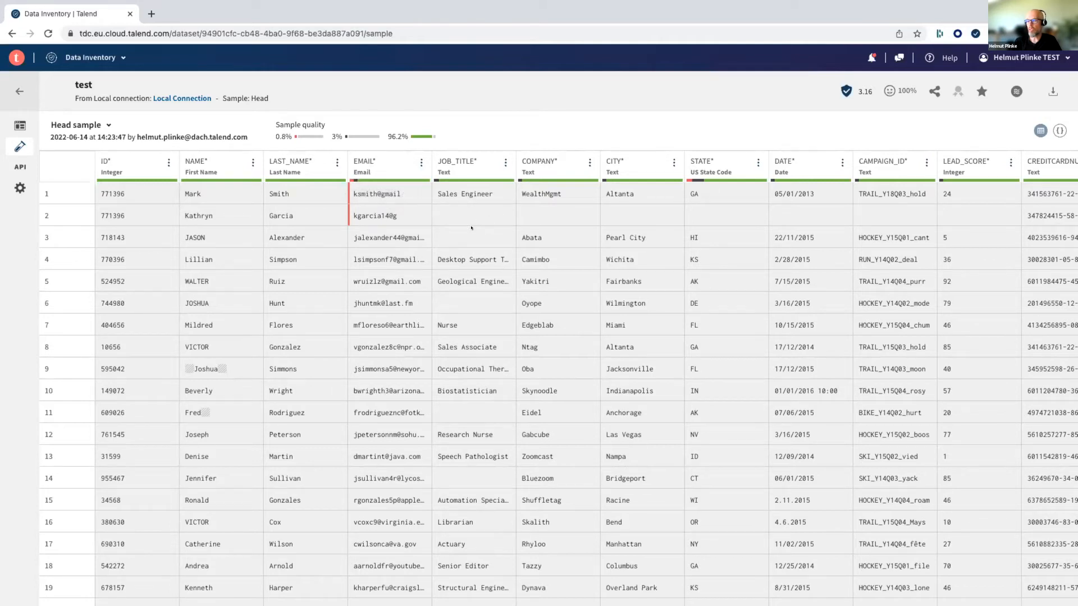
mouse_move(435, 179)
scroll(365, 267, "down", 15)
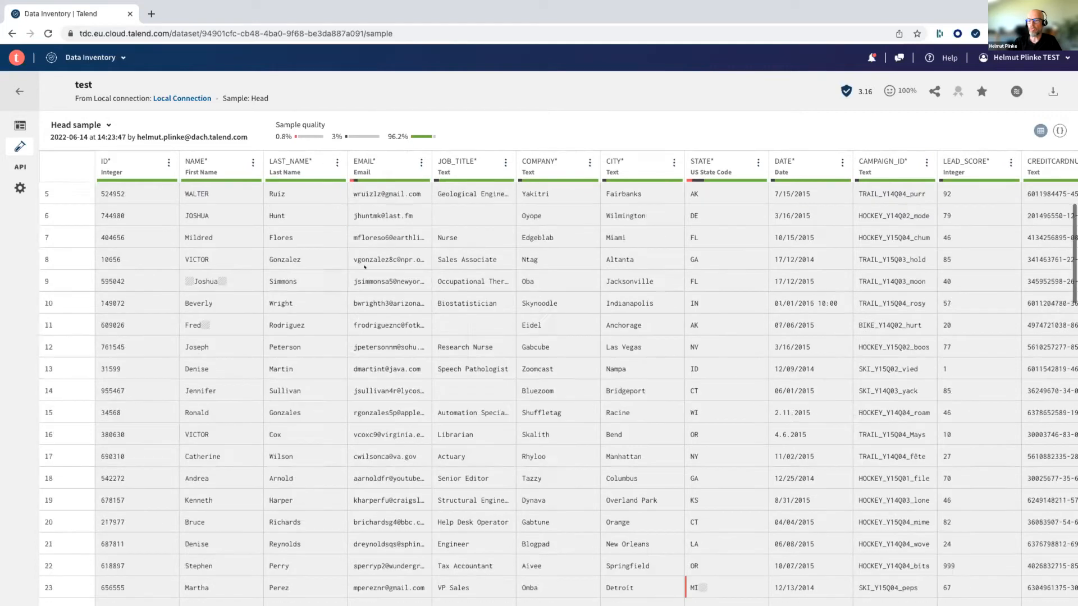
scroll(365, 267, "down", 10)
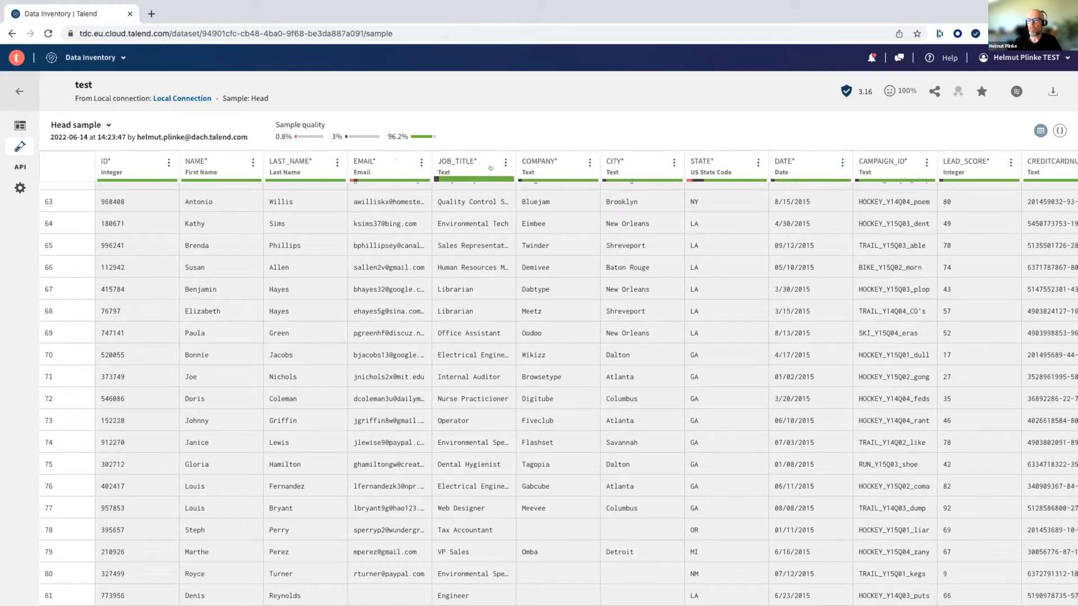
scroll(837, 190, "up", 14)
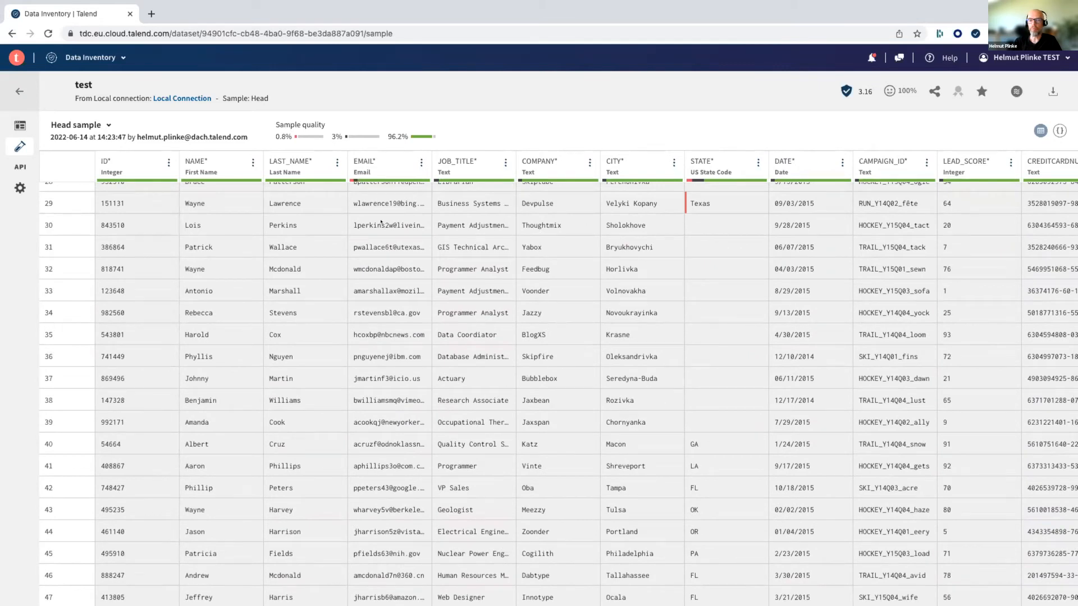
- Return to the test dataset's overview and add a new pipeline based on this dataset
left_click(30, 129)
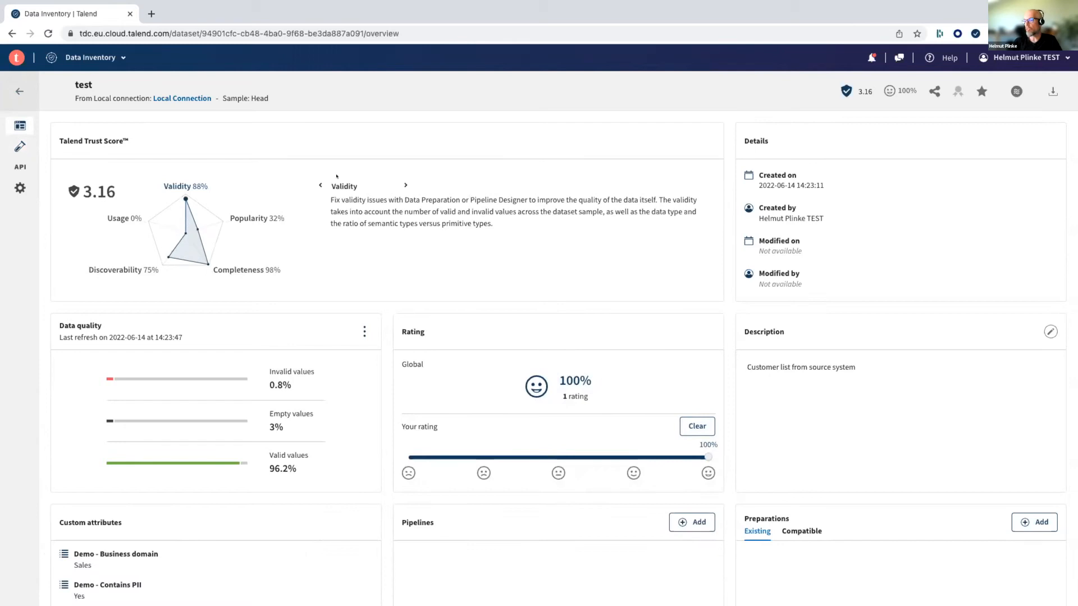
scroll(336, 176, "down", 2)
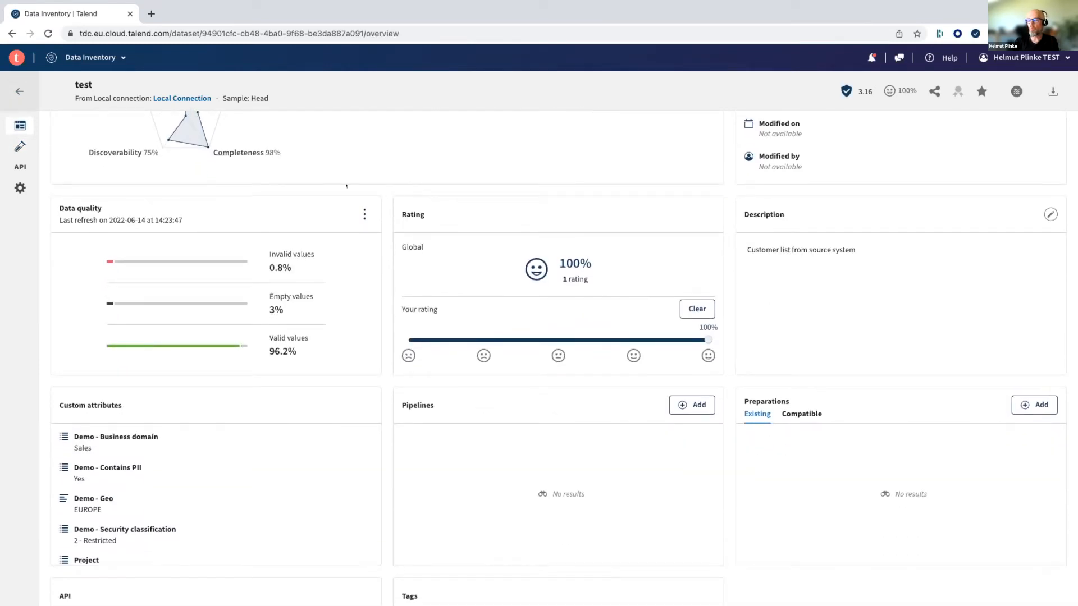
left_click(696, 404)
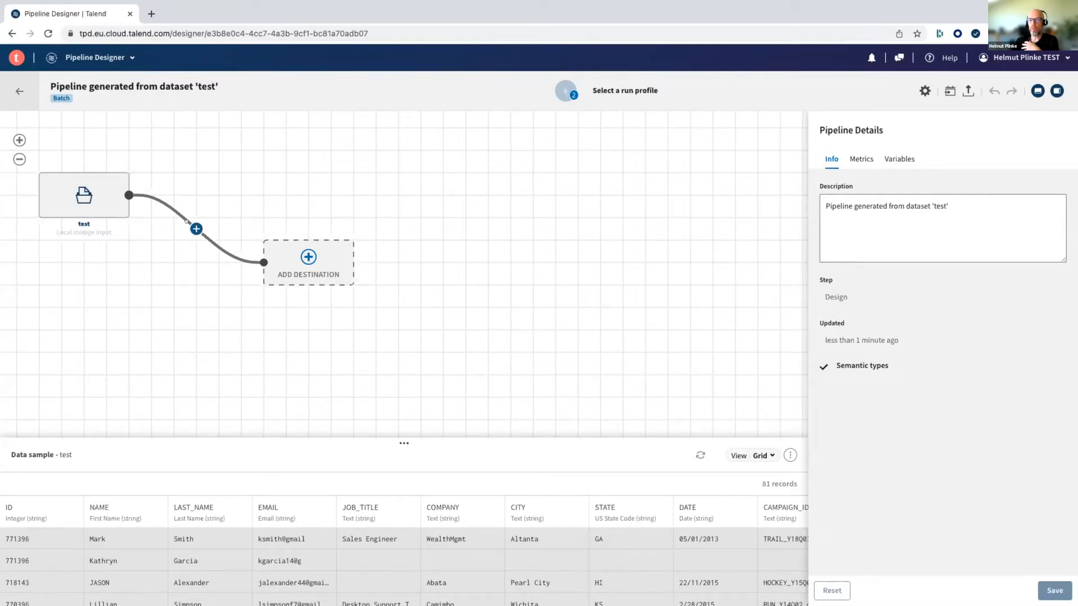
- Review the generated pipeline's metrics and variables, and return to its general information
mouse_move(80, 196)
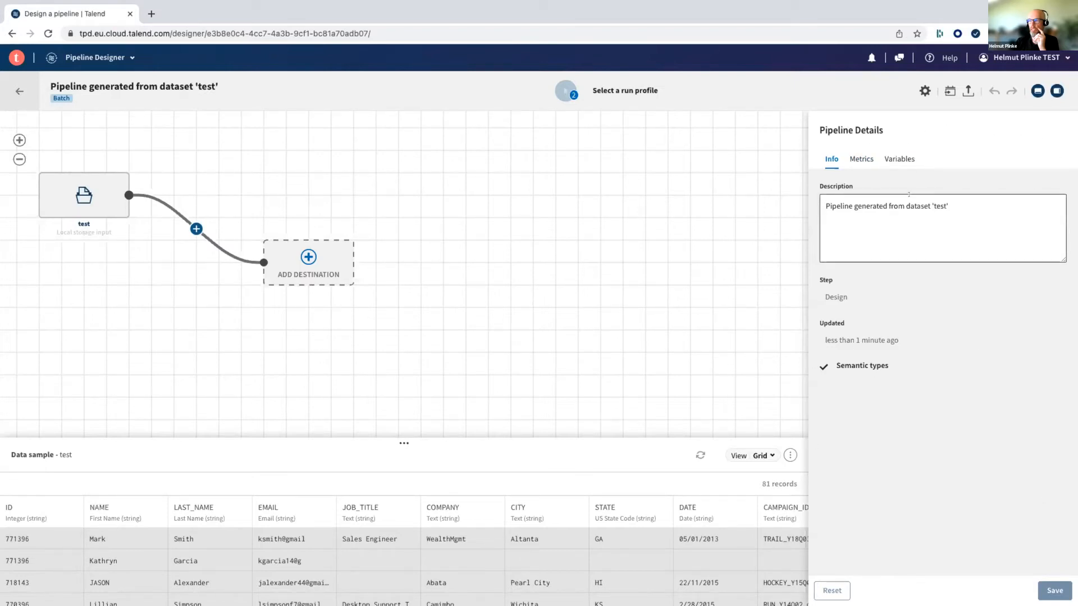
left_click(861, 160)
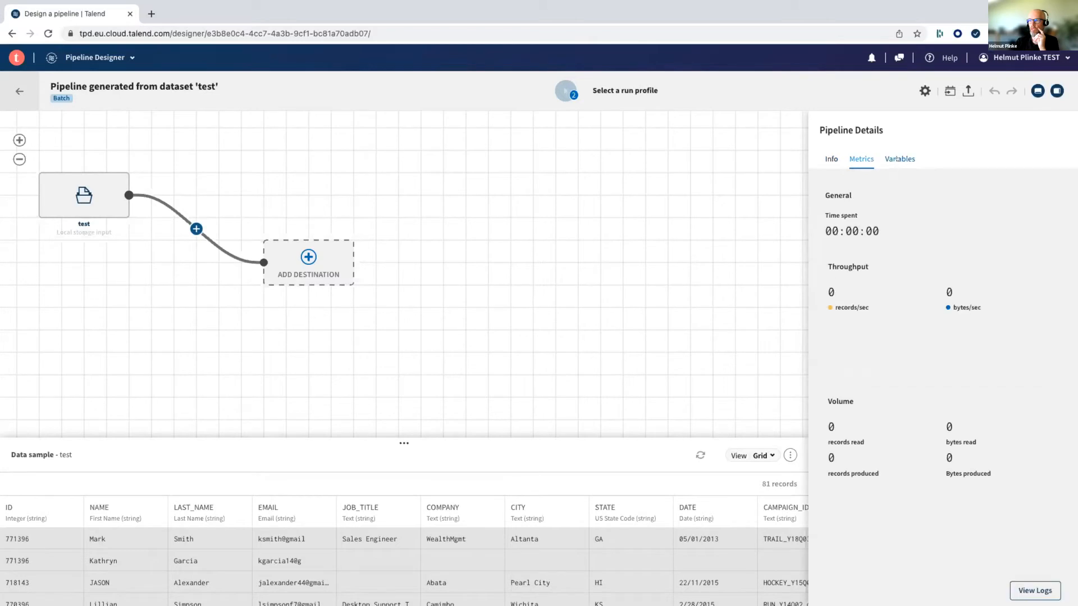
left_click(897, 159)
left_click(832, 159)
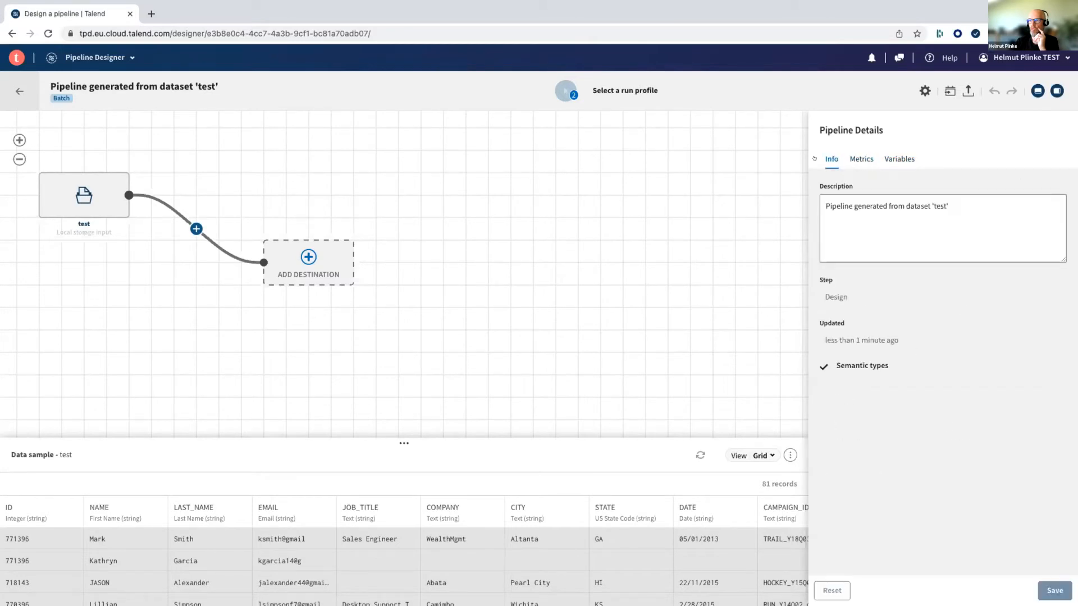
- Inspect the dataset format settings and the connection details of the pipeline's test source
left_click(102, 186)
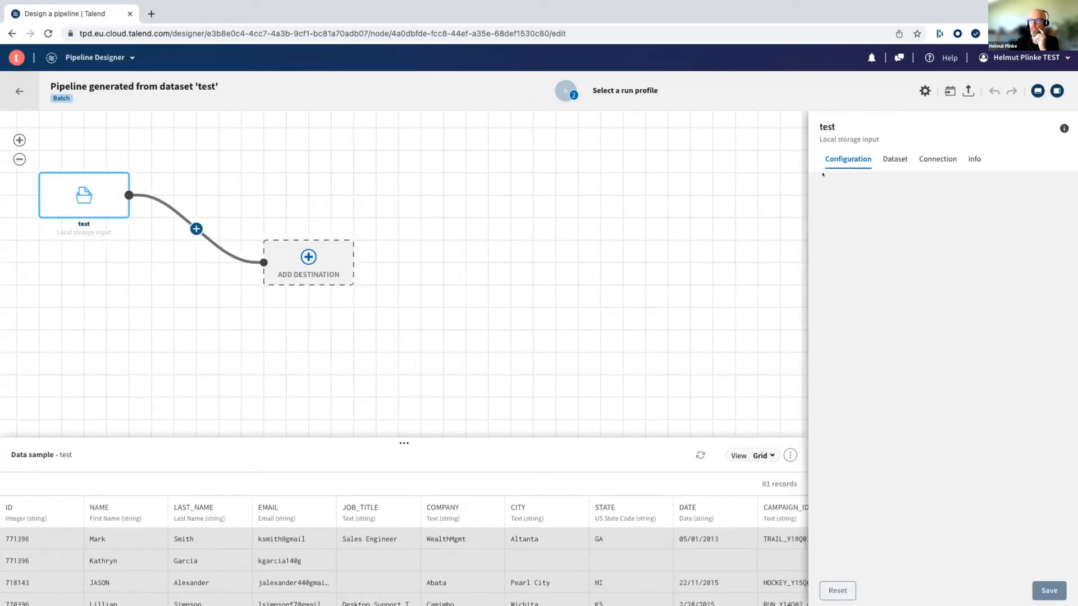
left_click(894, 159)
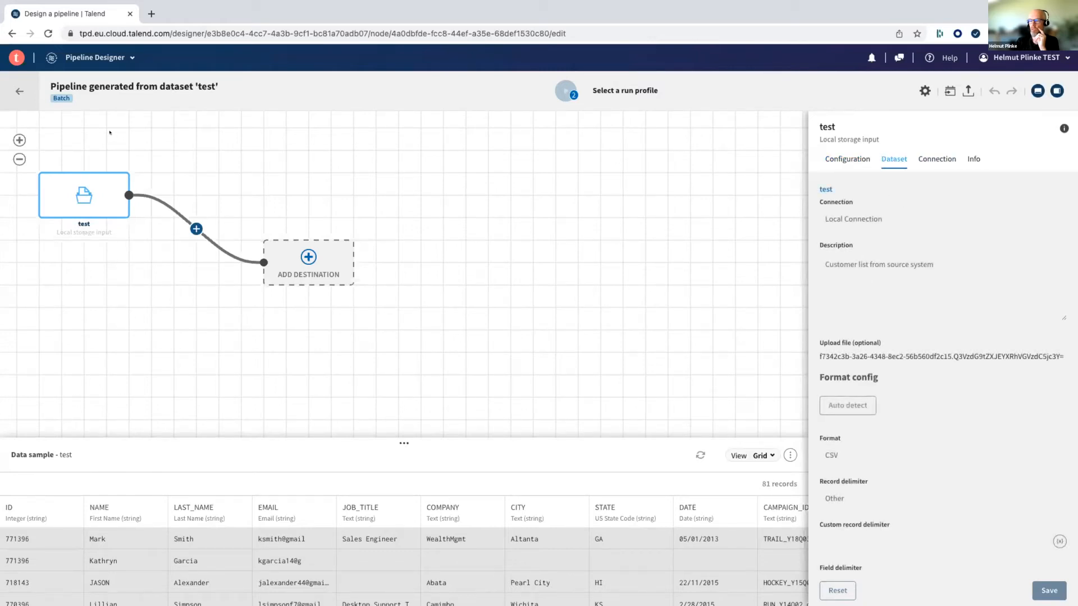
scroll(939, 209, "down", 2)
scroll(939, 209, "down", 3)
scroll(939, 211, "up", 5)
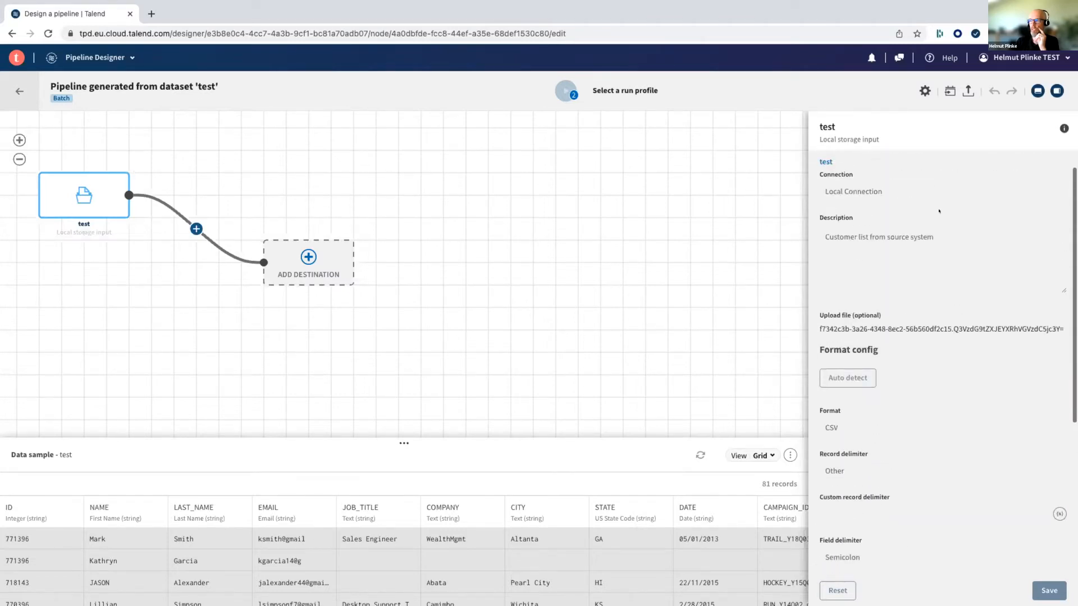
left_click(936, 159)
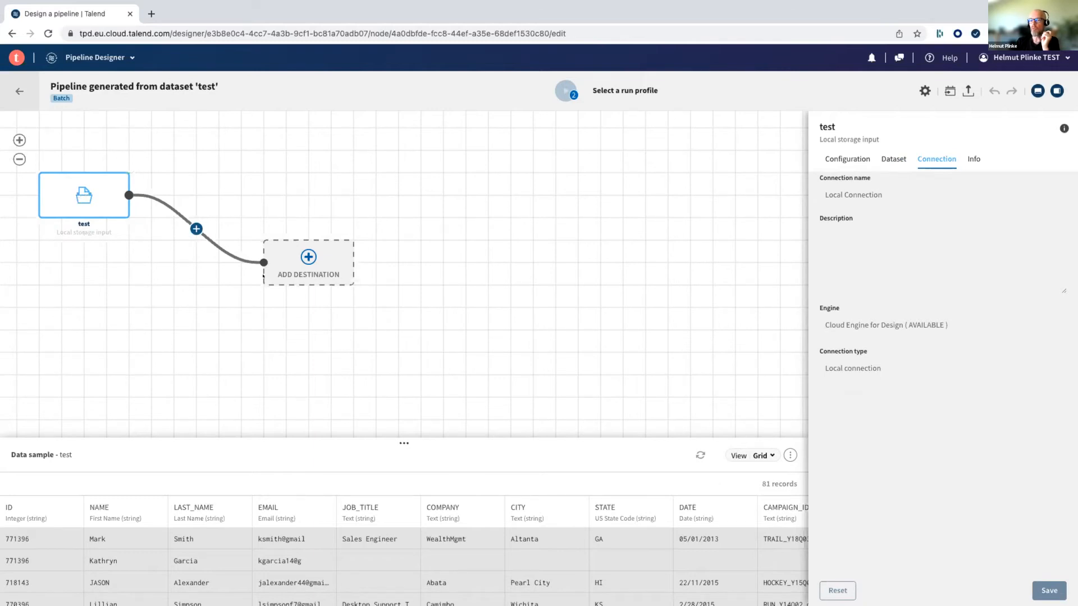
- Enlarge the data sample area, restore its height and deselect the test source
left_click_drag(400, 436, 400, 347)
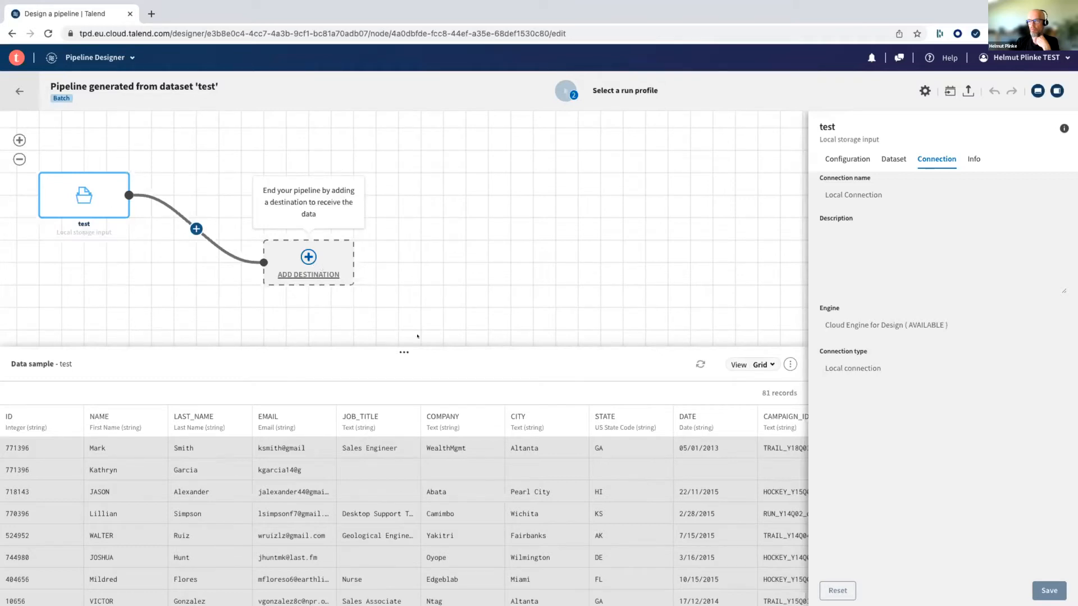
left_click_drag(417, 346, 417, 438)
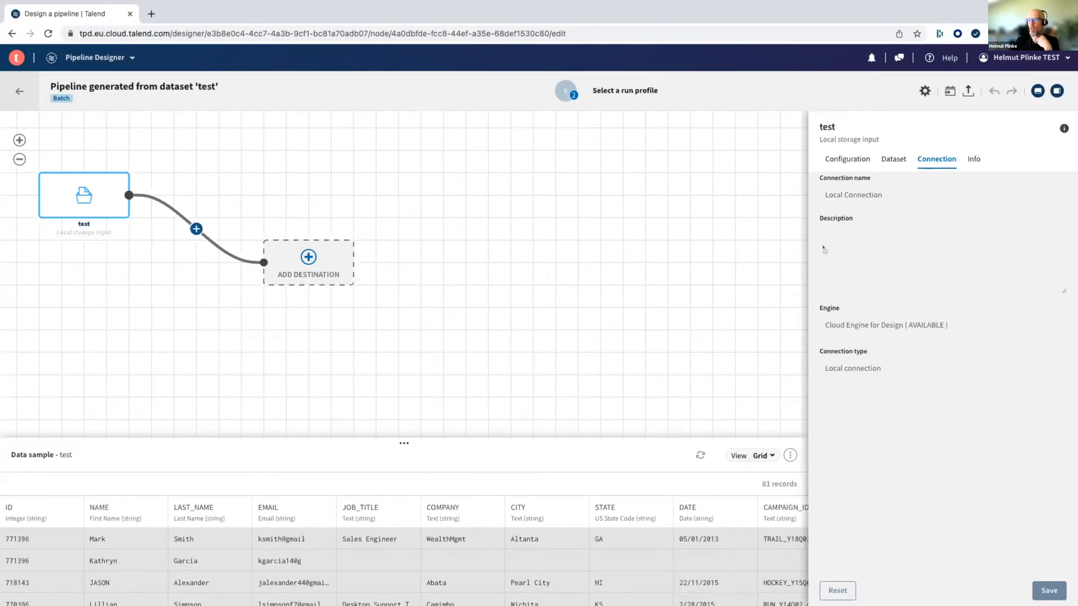
left_click(571, 193)
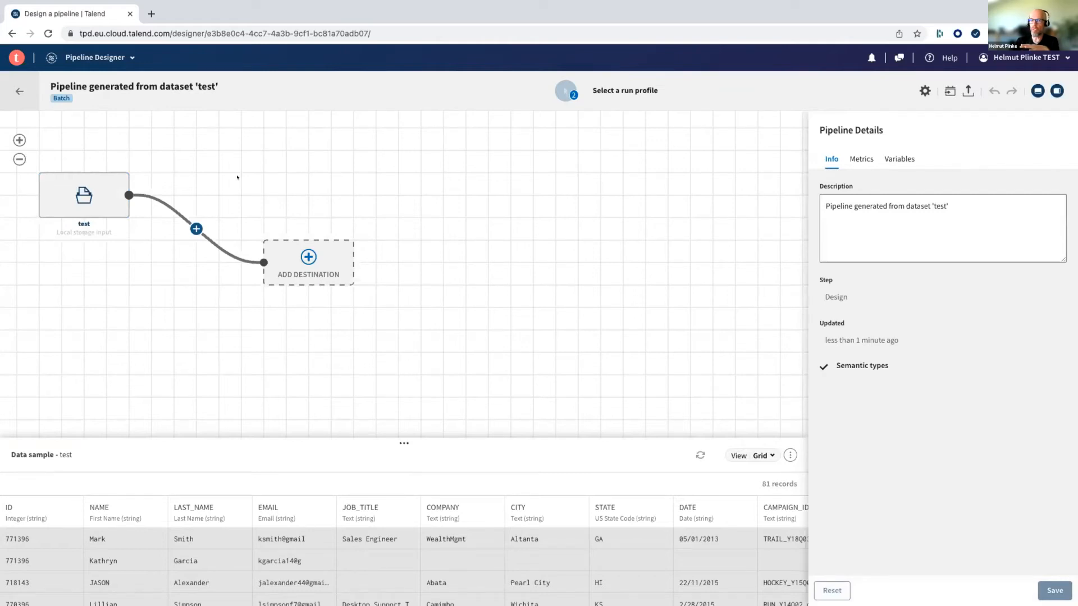
- Browse the available processors and add a Filter processor between the test source and the destination
left_click(196, 227)
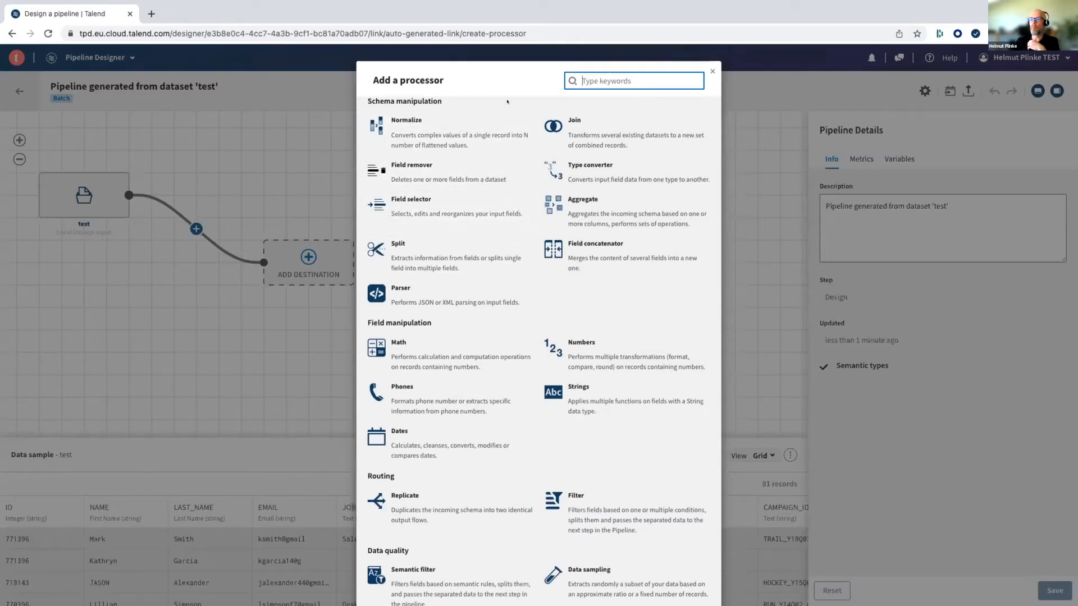
scroll(507, 101, "down", 5)
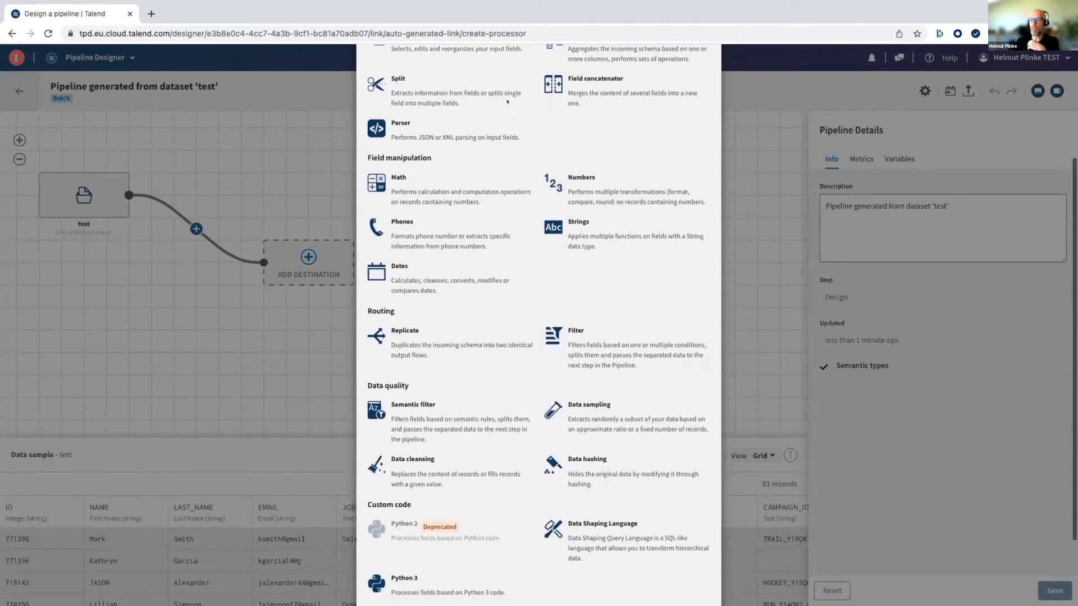
scroll(507, 98, "up", 3)
scroll(506, 98, "up", 3)
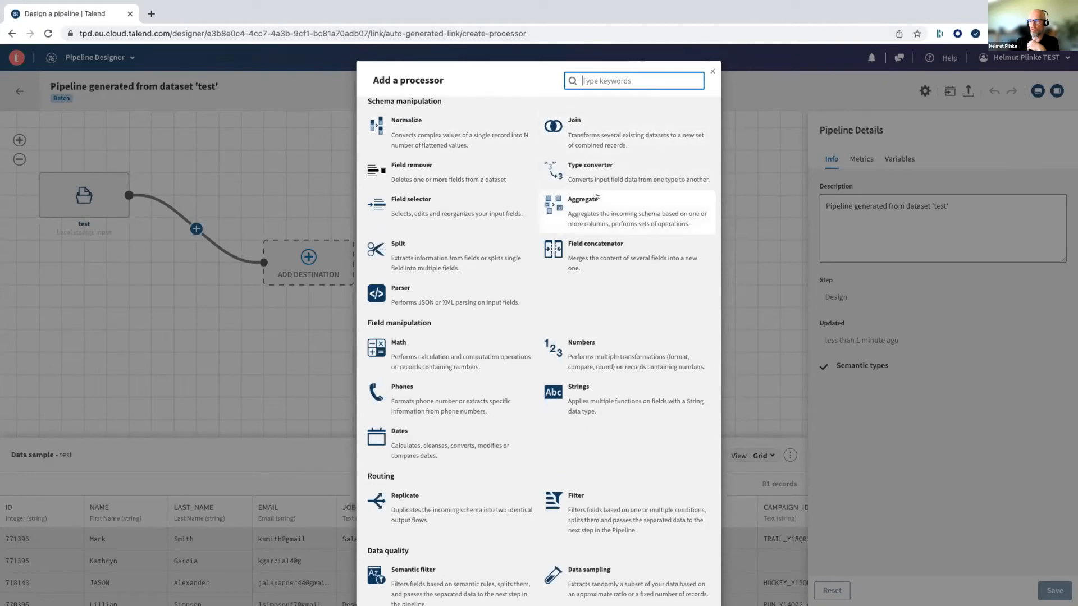
scroll(600, 219, "down", 2)
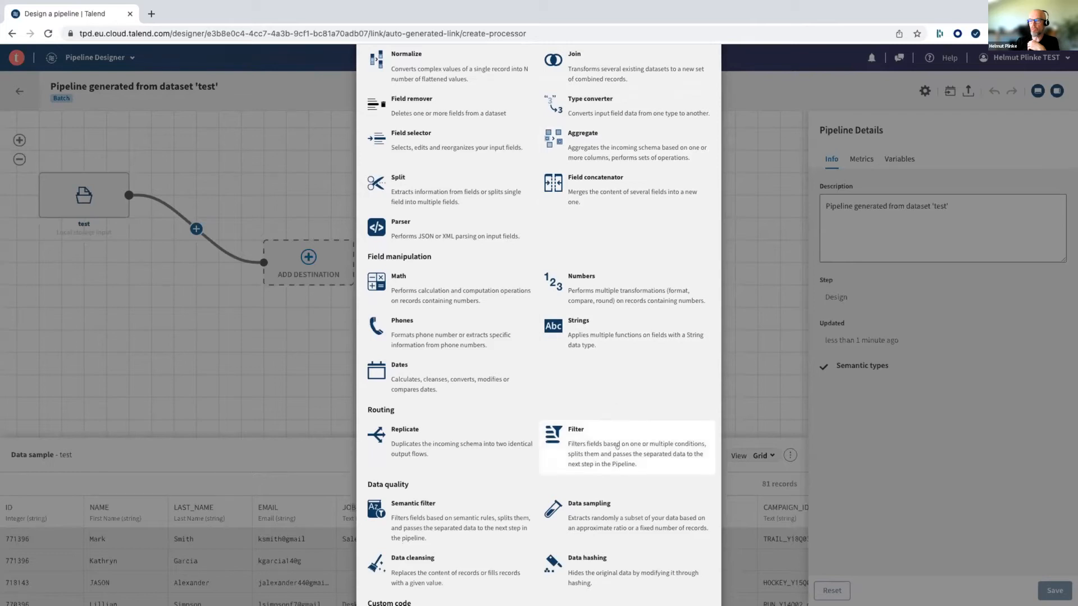
scroll(617, 447, "up", 2)
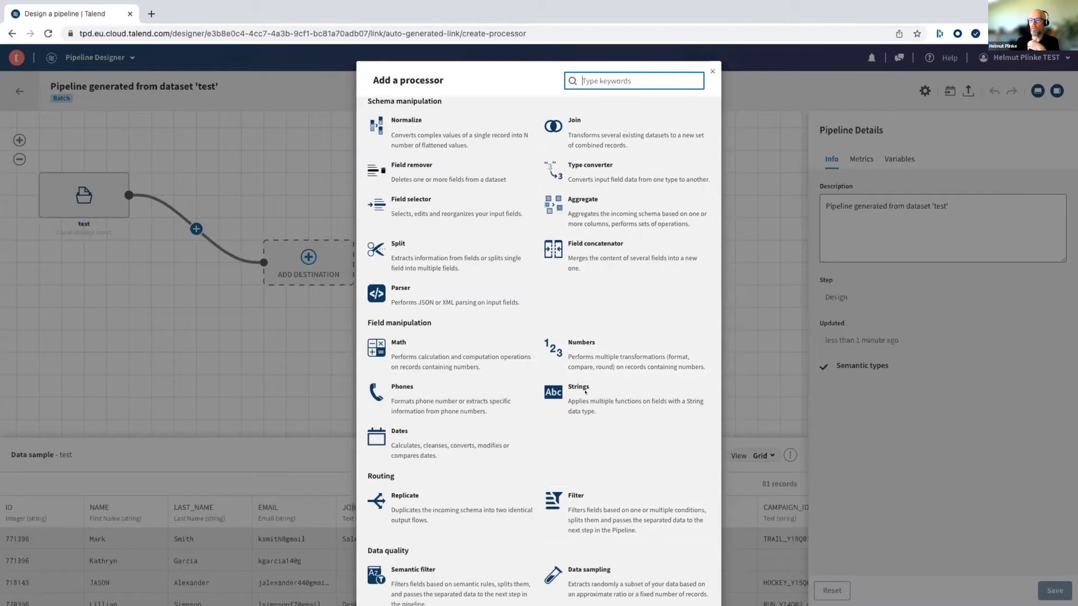
left_click(578, 508)
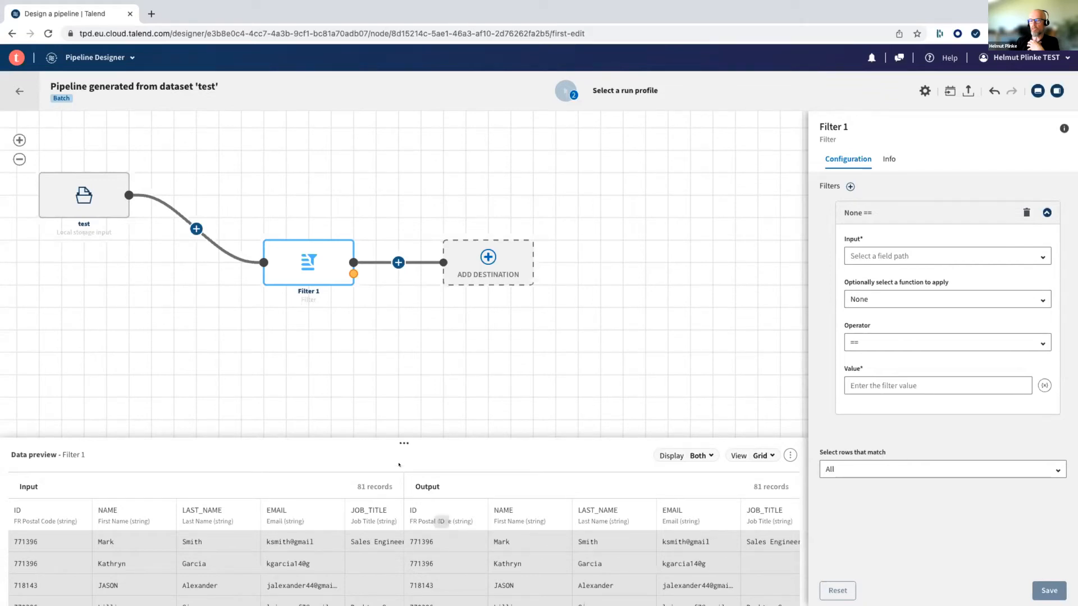
- Enlarge the Filter processor's data preview and examine the further columns of its input and output records
mouse_move(318, 250)
left_click_drag(397, 436, 399, 377)
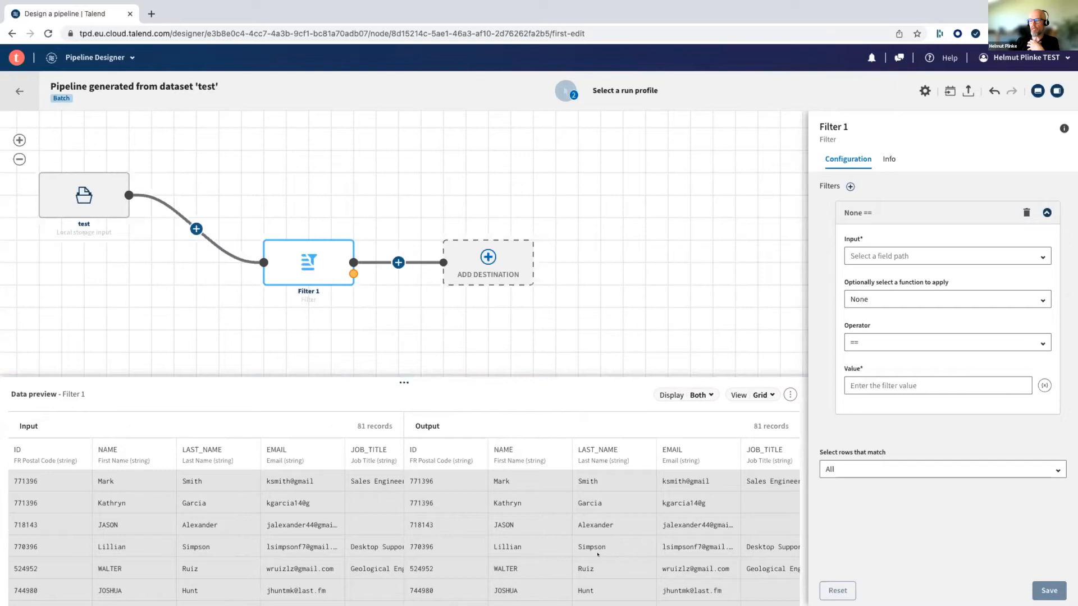
scroll(598, 555, "right", 5)
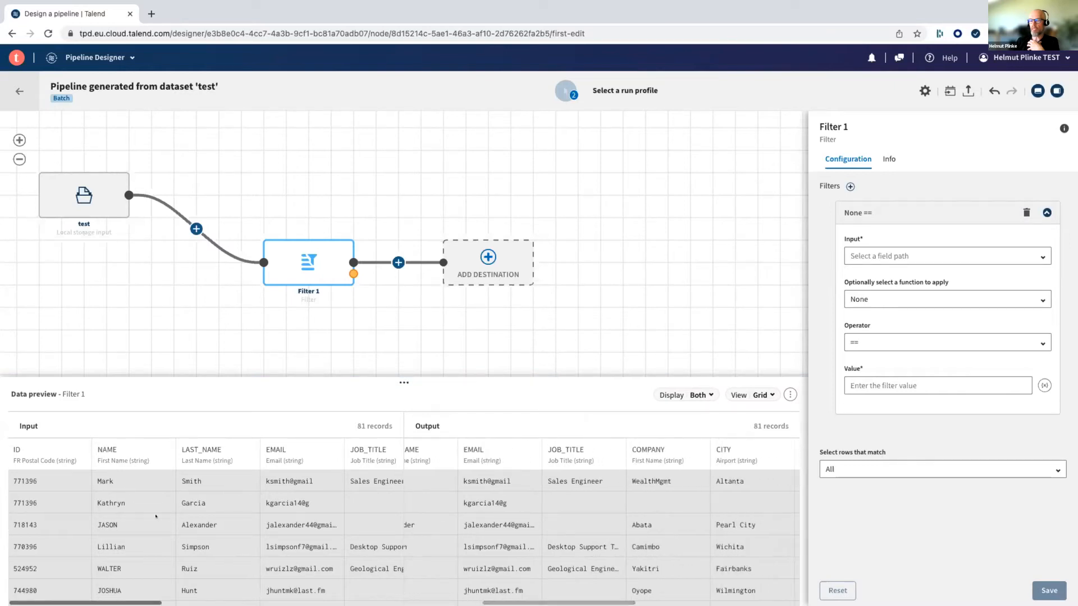
scroll(156, 516, "right", 5)
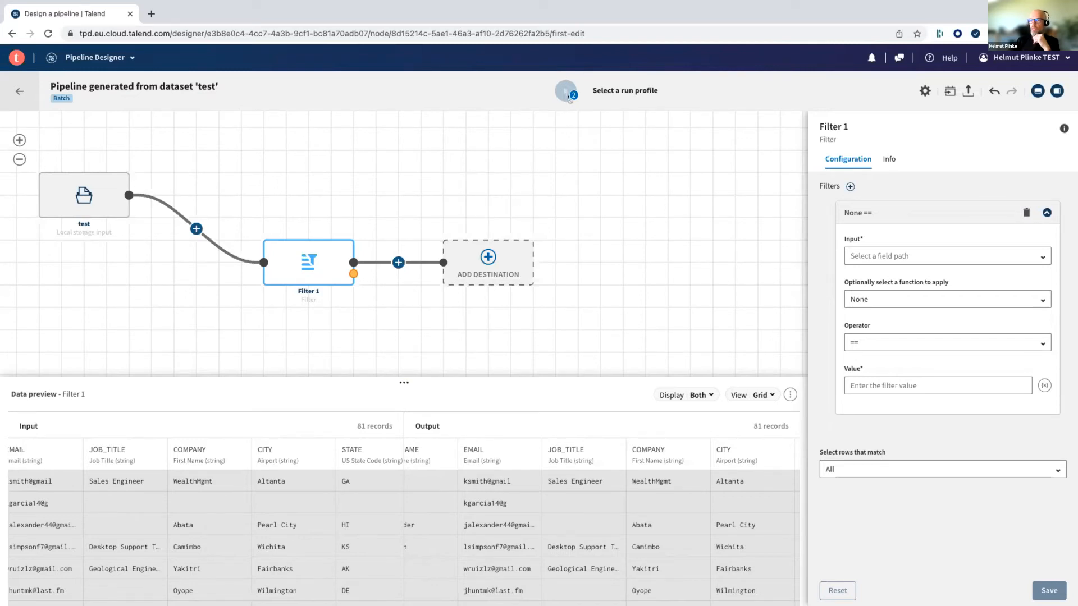
- Check the hints on what the pipeline still needs before running, and switch to the workshop presentation's login slide
mouse_move(568, 91)
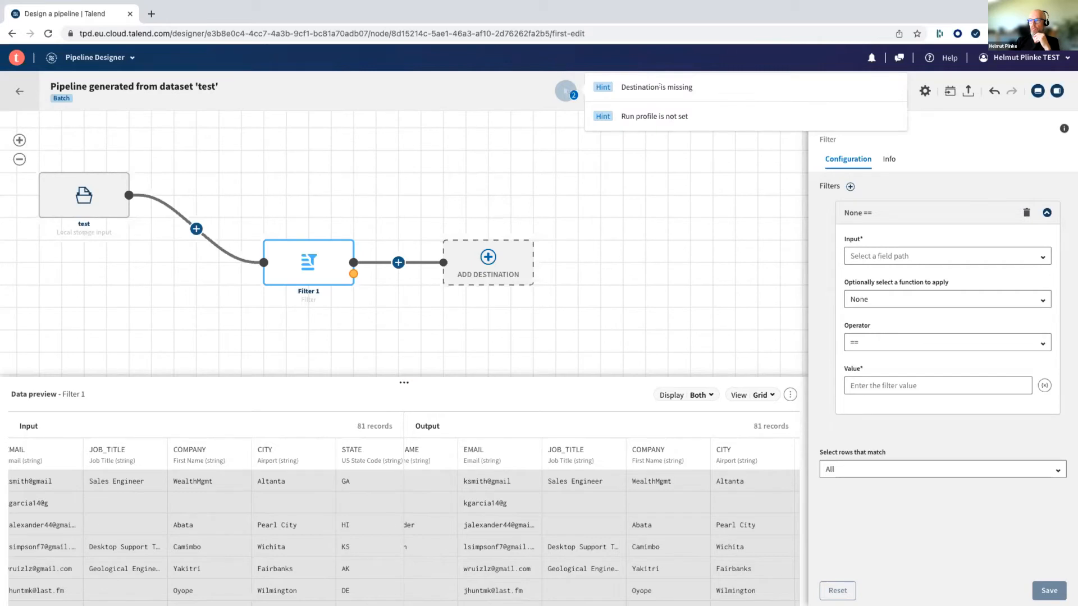
left_click(563, 96)
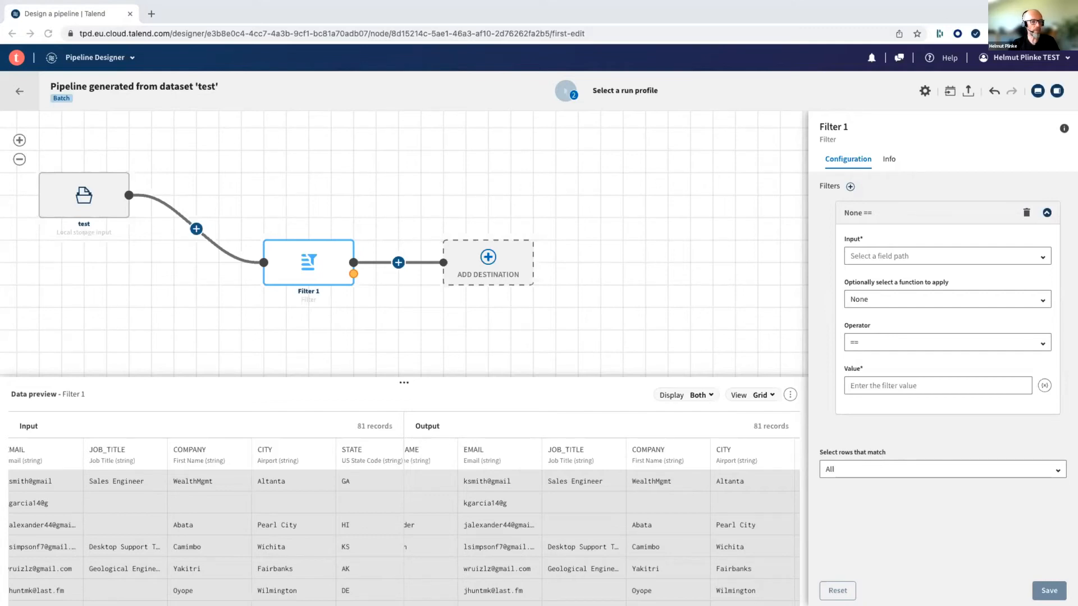
key("ctrl+Left")
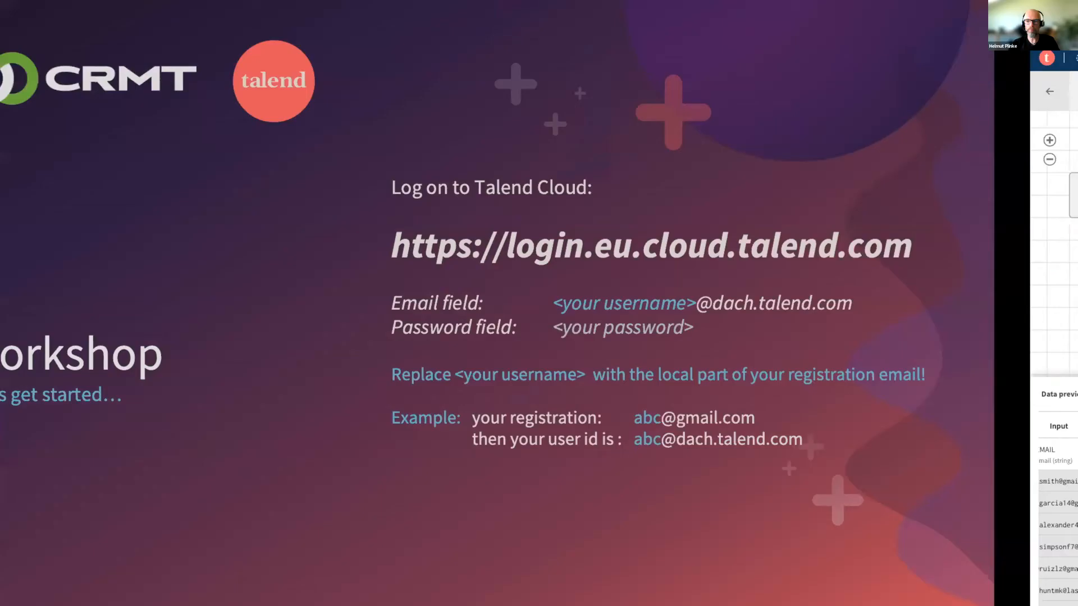
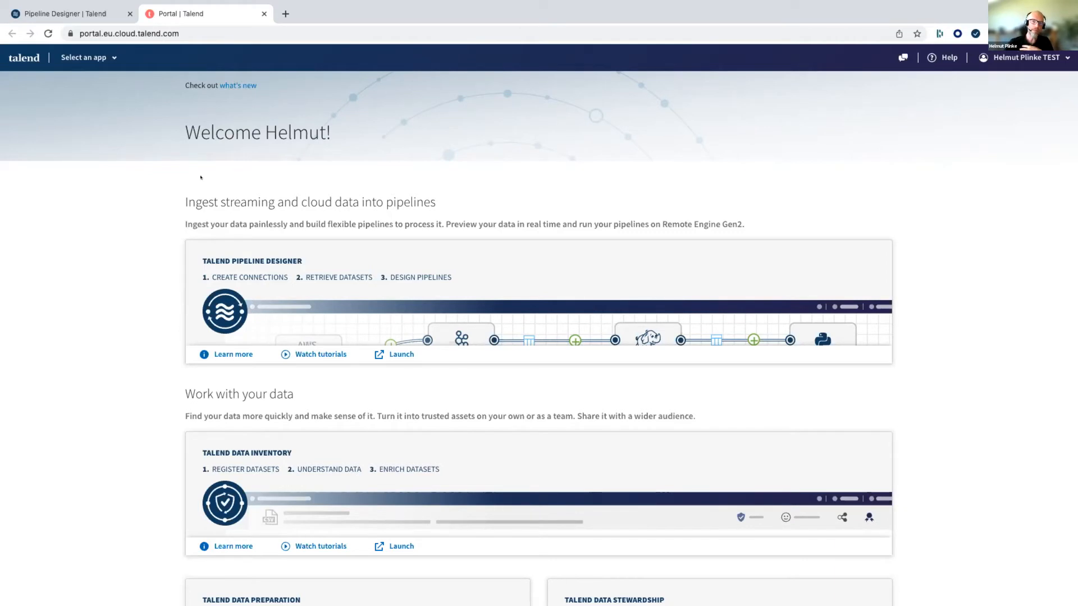
- Open Data Inventory and start a new dataset named Customer
left_click(107, 54)
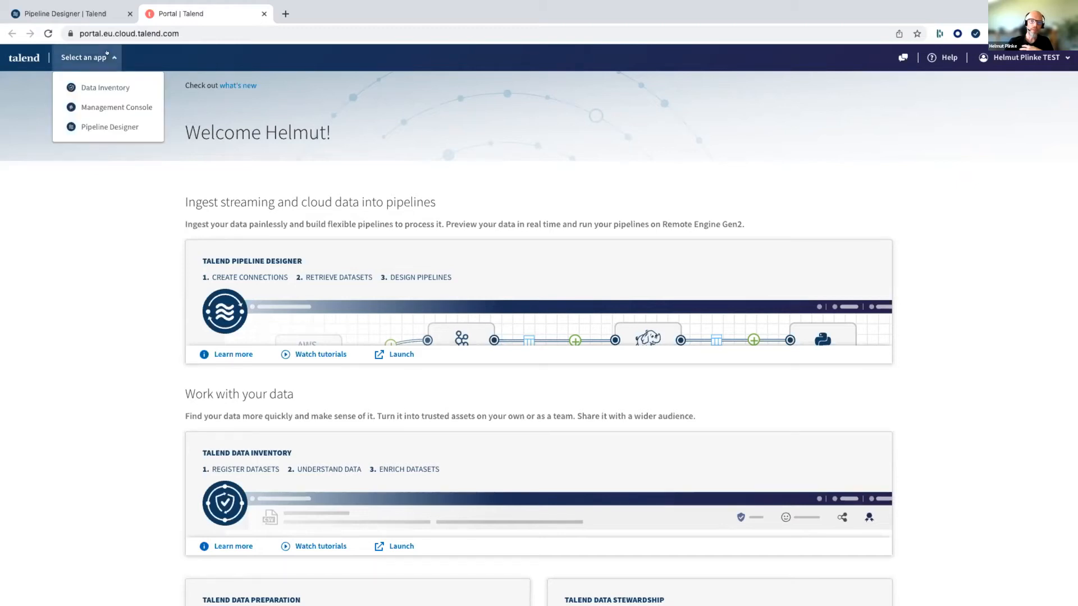
left_click(105, 87)
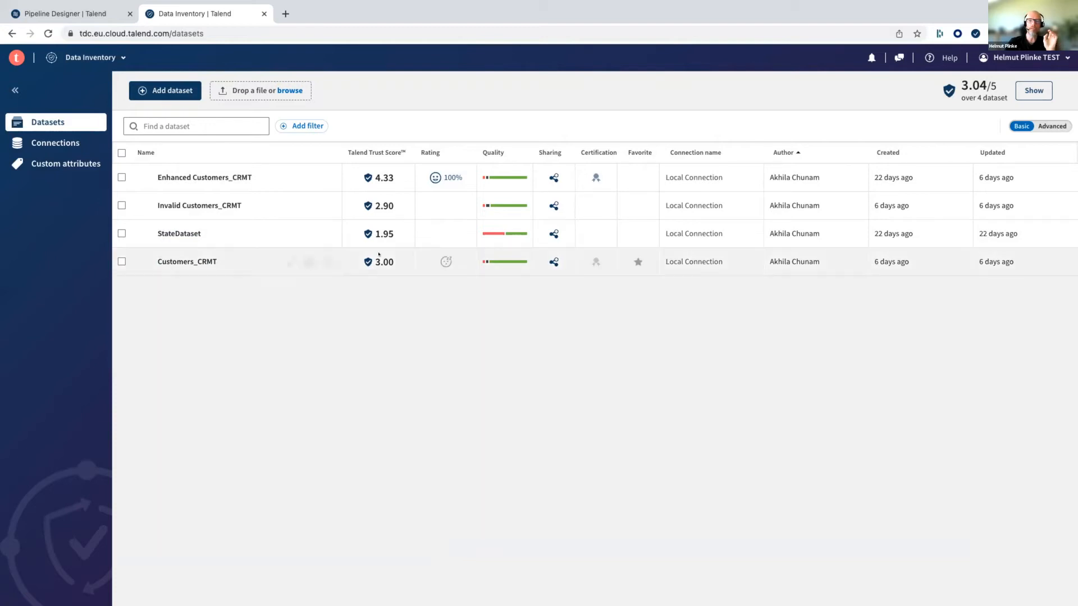
left_click(170, 88)
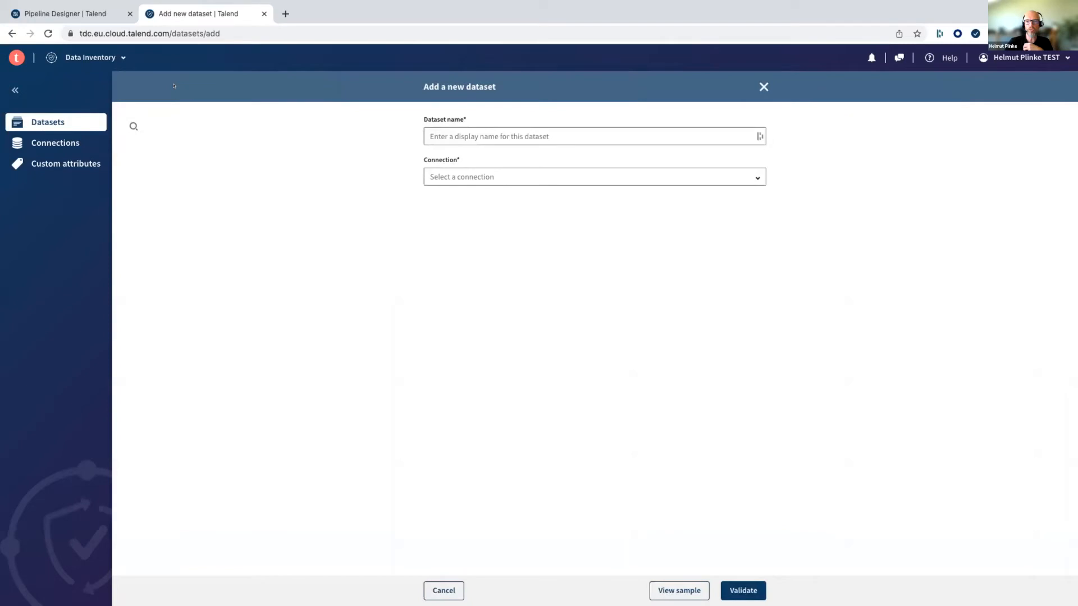
left_click(543, 130)
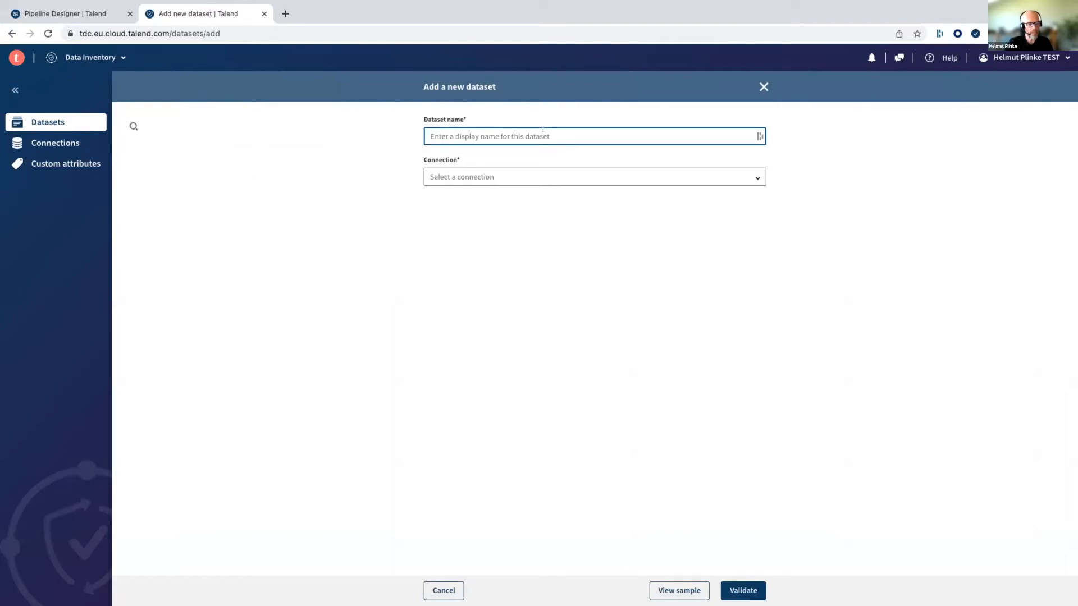
type("C")
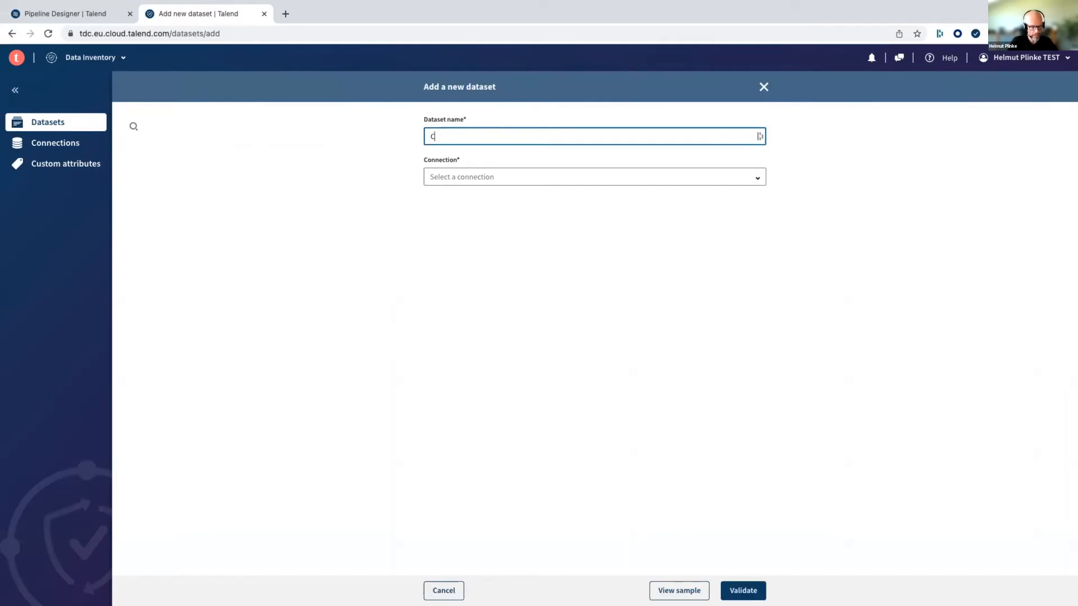
type("ustomer")
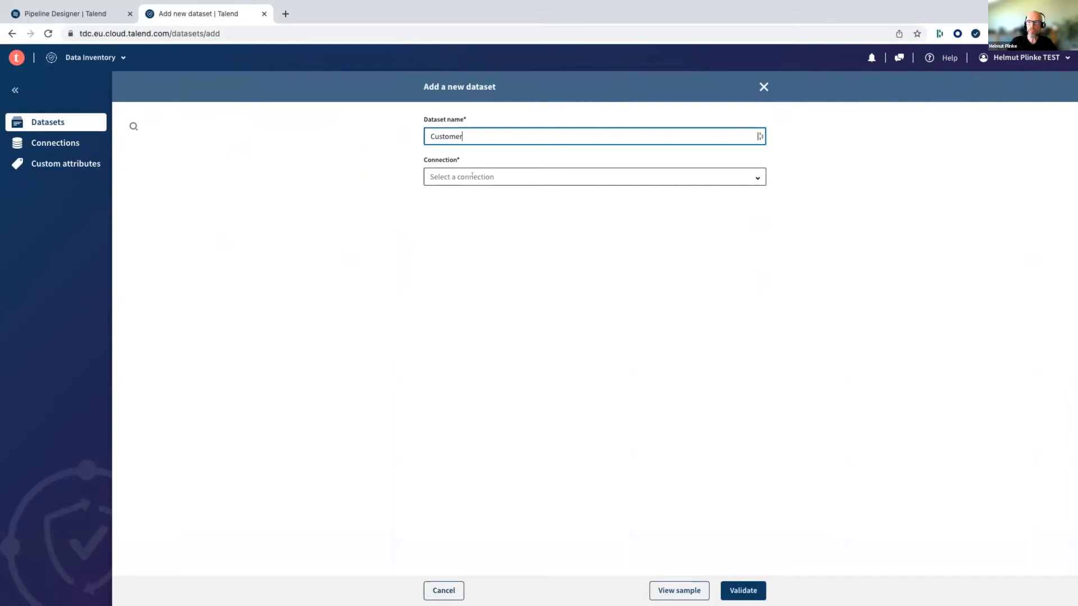
- Choose Local Connection as the connection for the Customer dataset
left_click(747, 177)
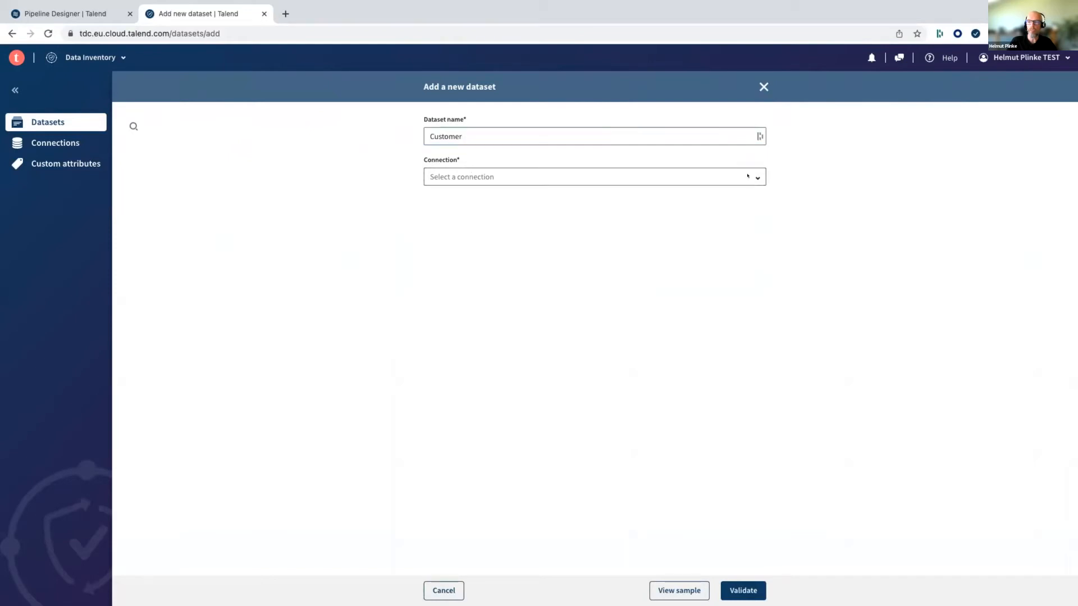
left_click(606, 168)
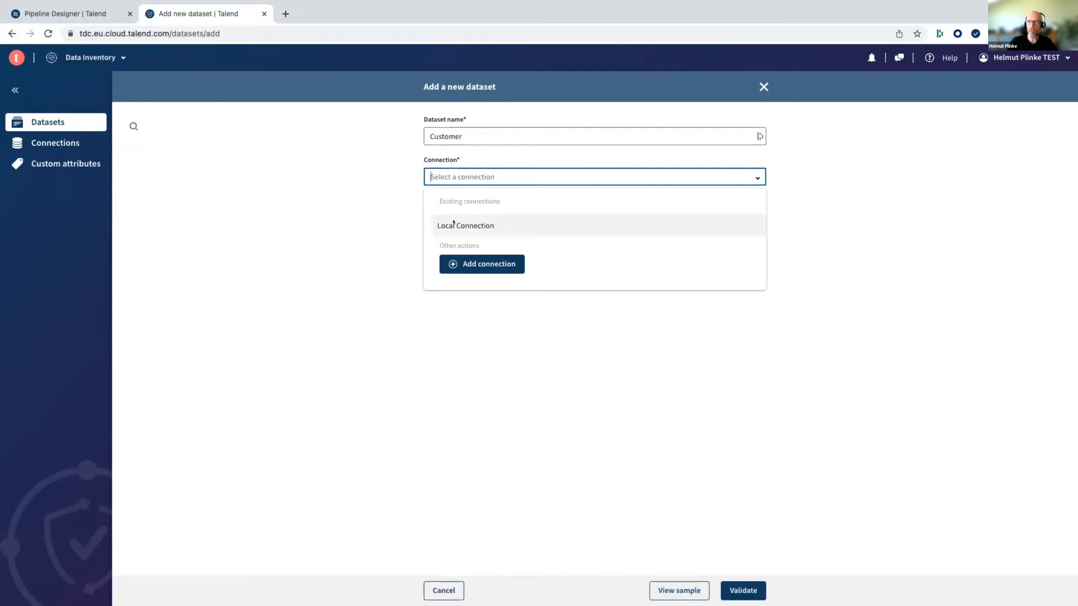
left_click(454, 225)
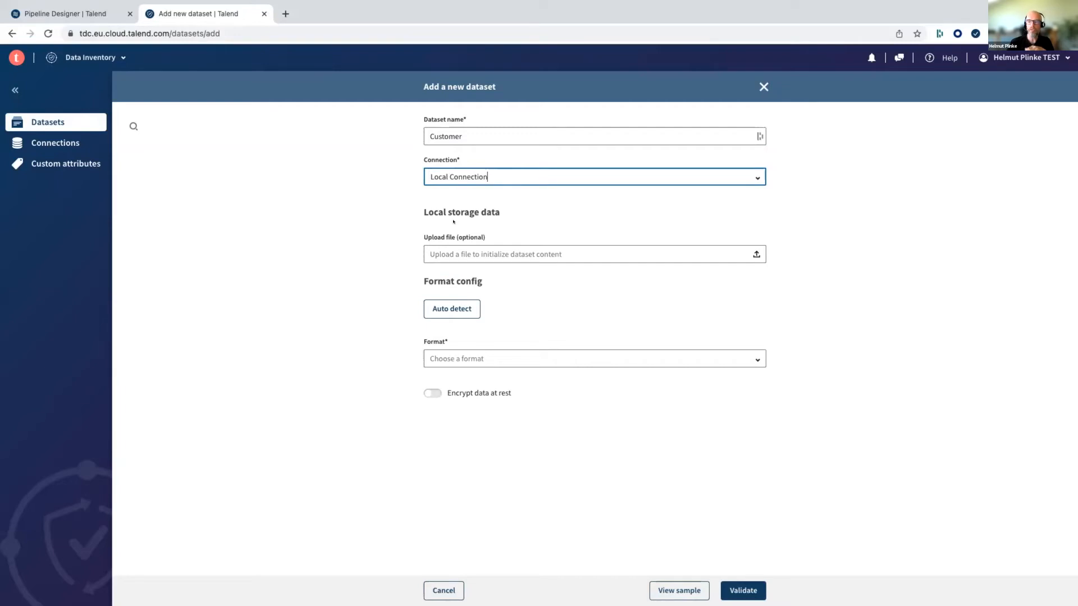
left_click(734, 177)
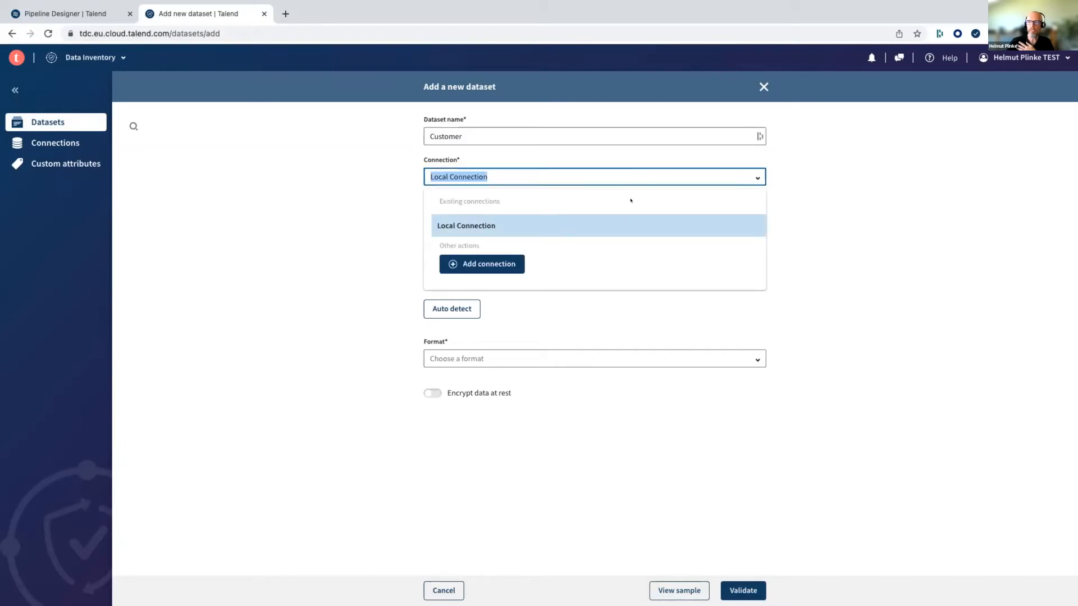
left_click(463, 224)
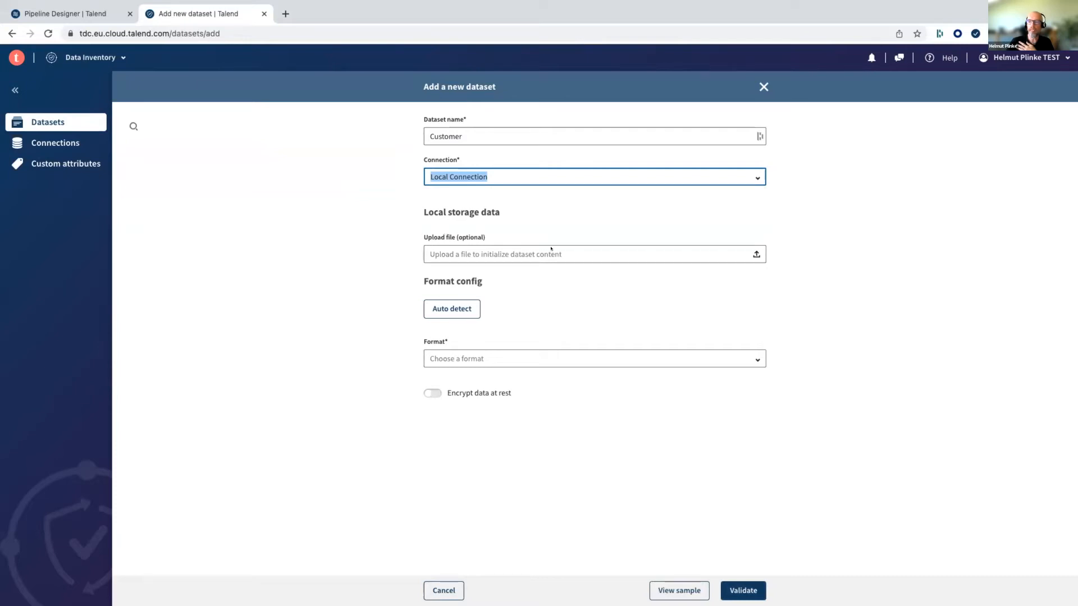
- Upload CustomerDataTest.csv from the CRMT folder as the dataset's content
left_click(741, 254)
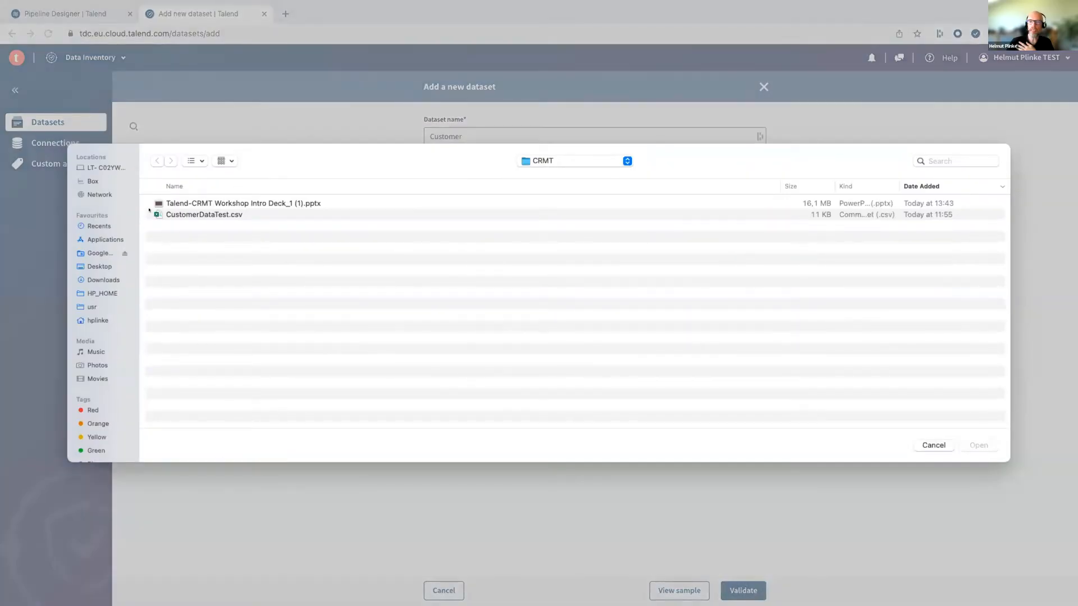
left_click(210, 214)
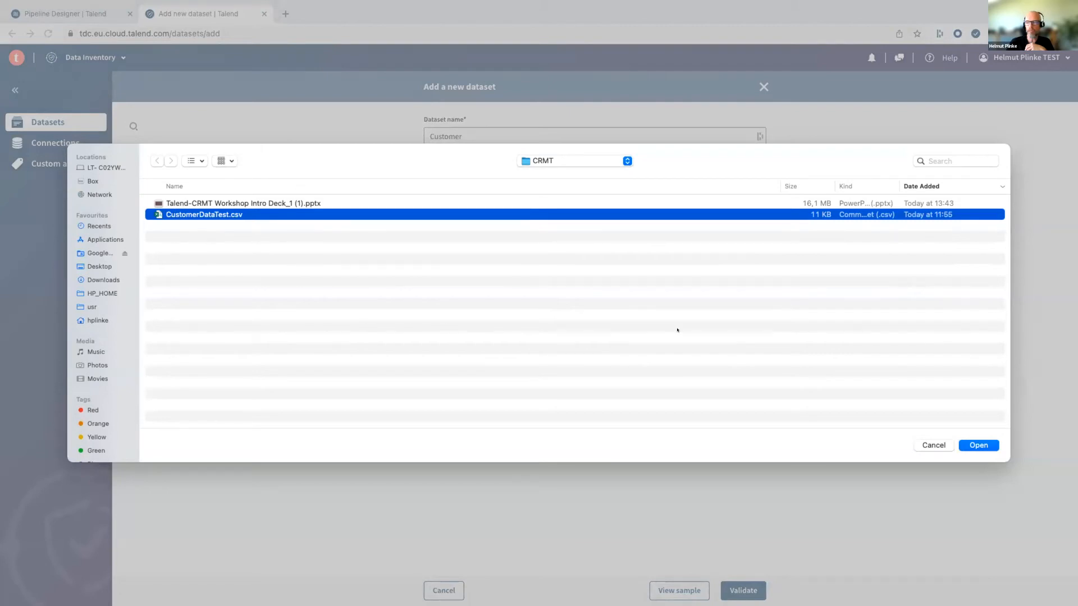
left_click(979, 445)
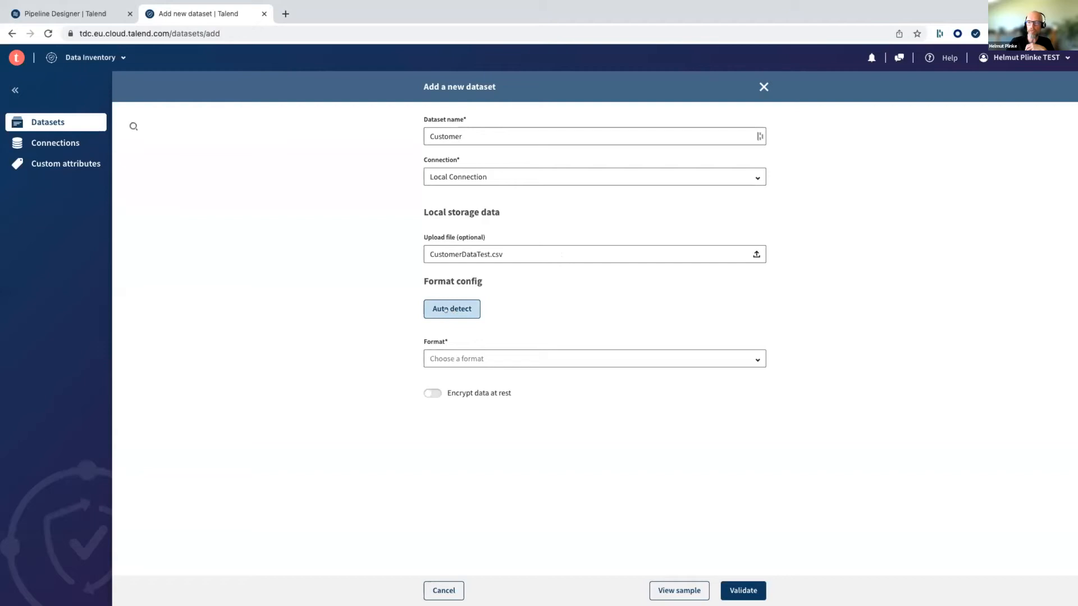
- Auto-detect the uploaded file's format and review the resulting delimiter, encoding and header settings
left_click(496, 354)
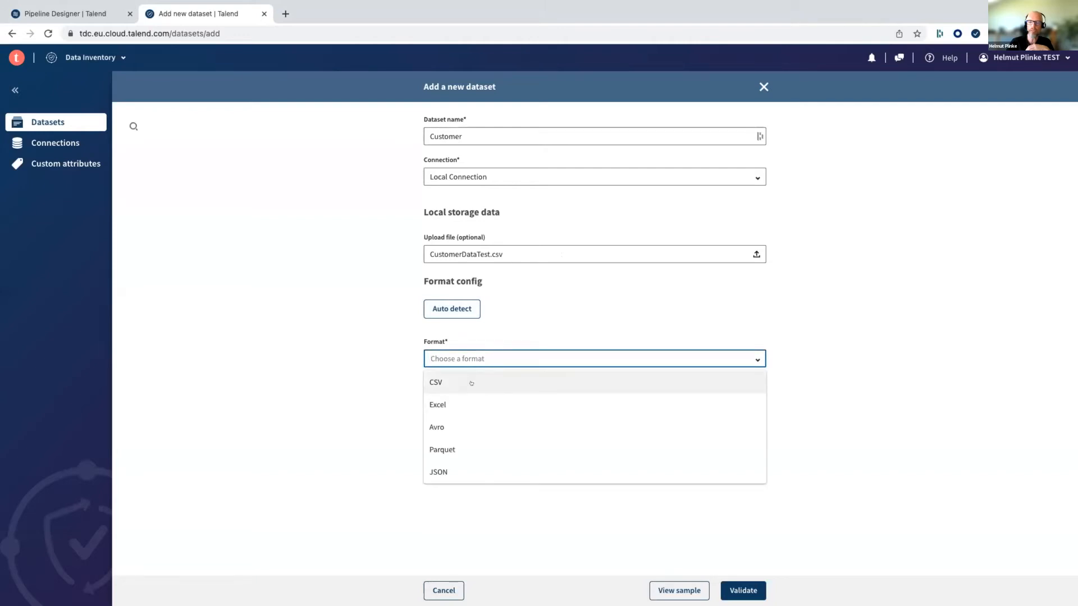
left_click(478, 331)
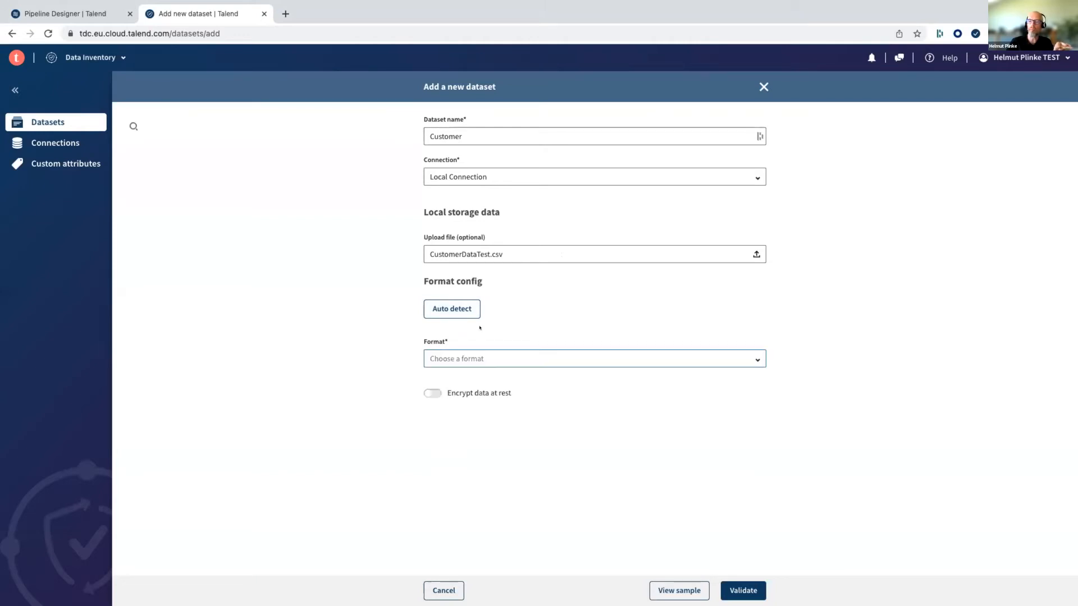
left_click(455, 309)
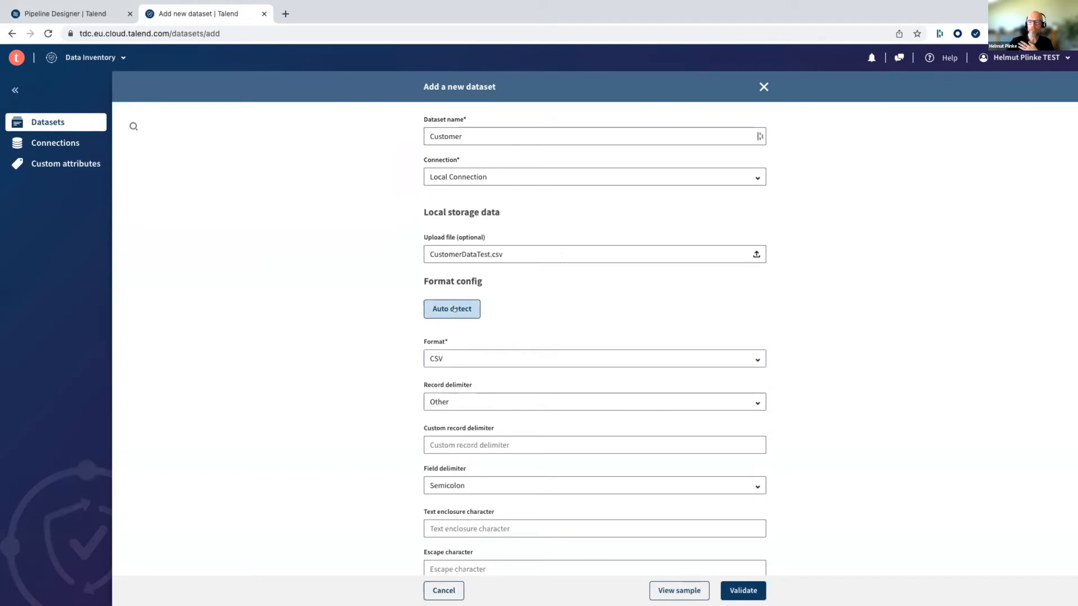
scroll(373, 272, "down", 3)
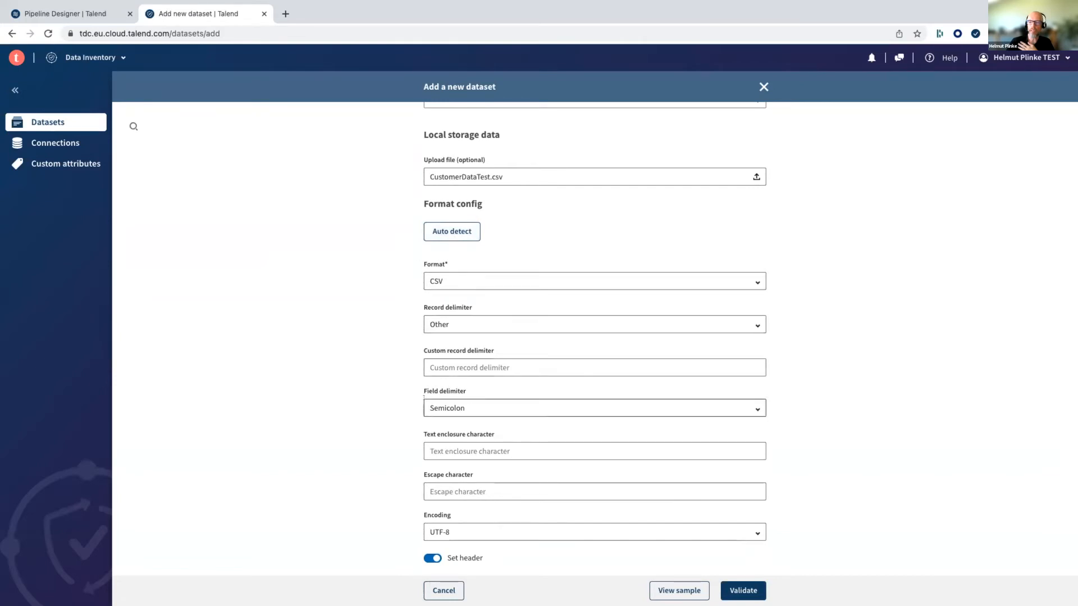
scroll(444, 399, "down", 3)
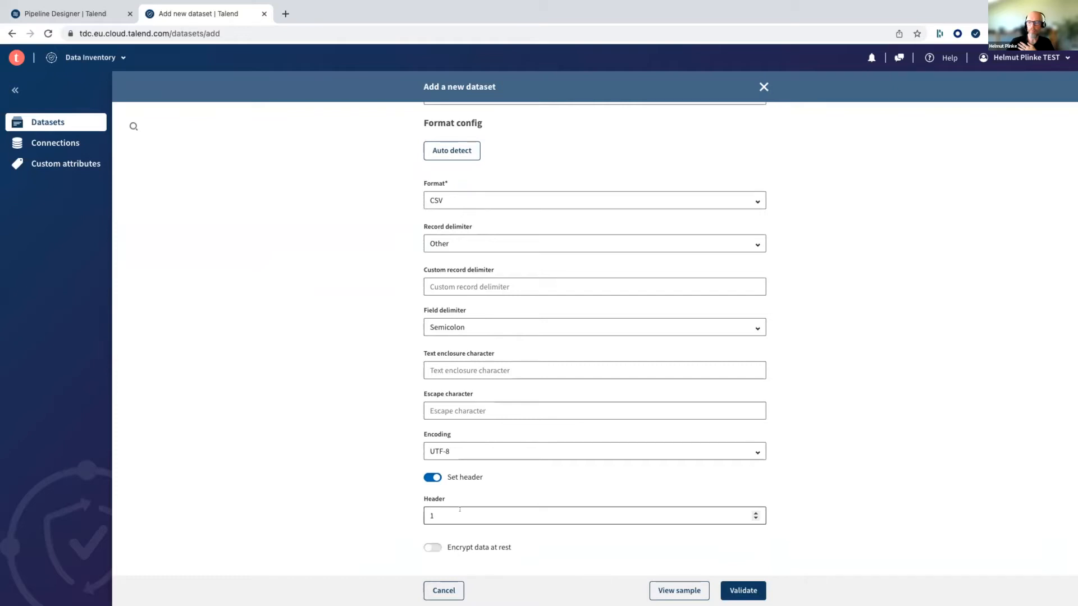
scroll(338, 401, "up", 2)
scroll(337, 400, "up", 1)
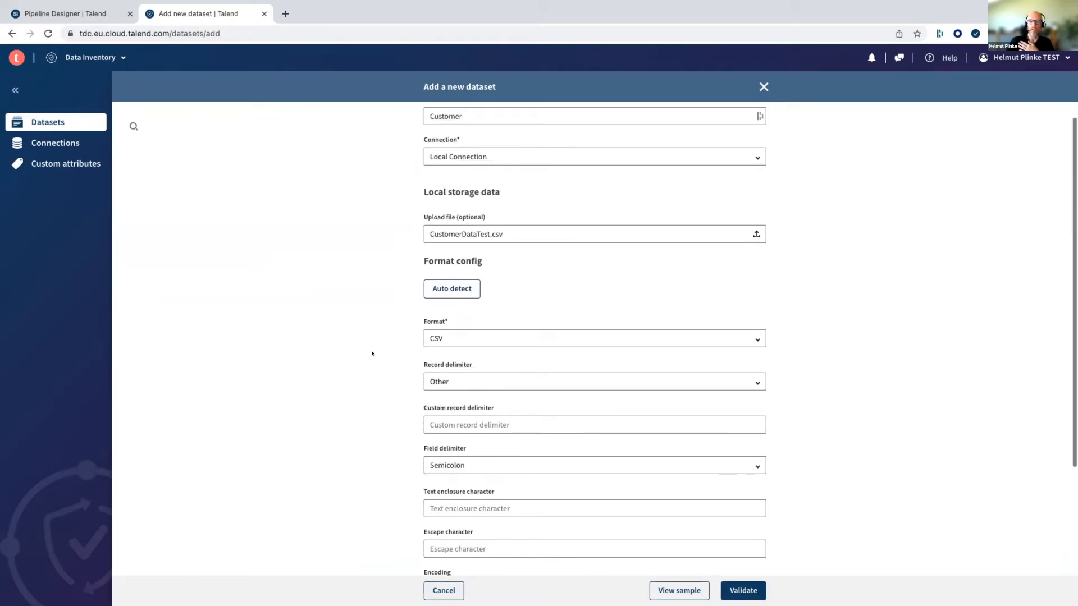
left_click(463, 290)
scroll(460, 300, "down", 3)
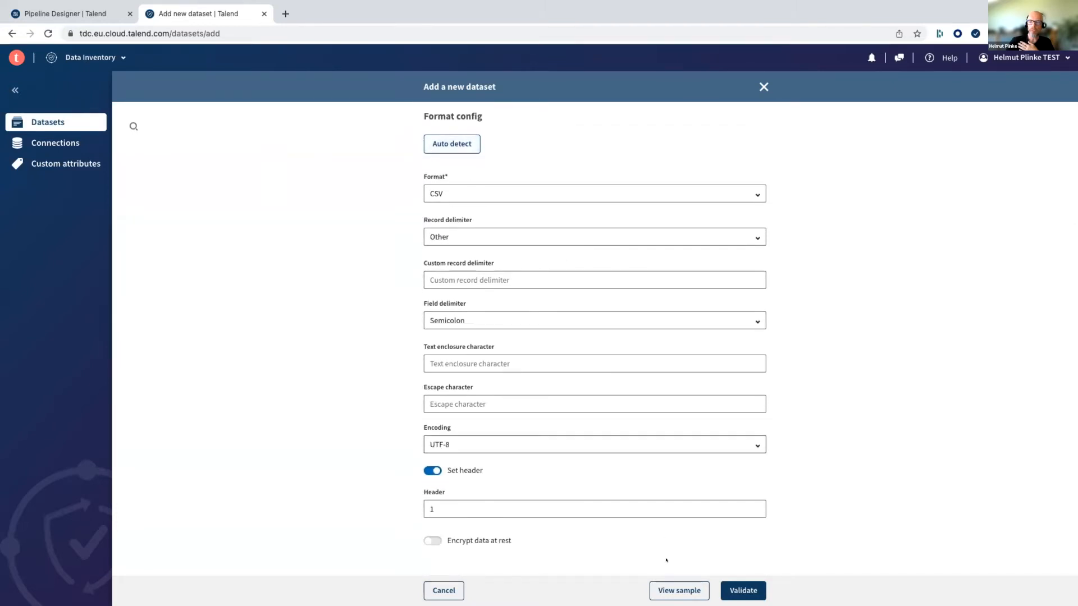
- Preview the sample records of the uploaded file and validate the new dataset
left_click(671, 589)
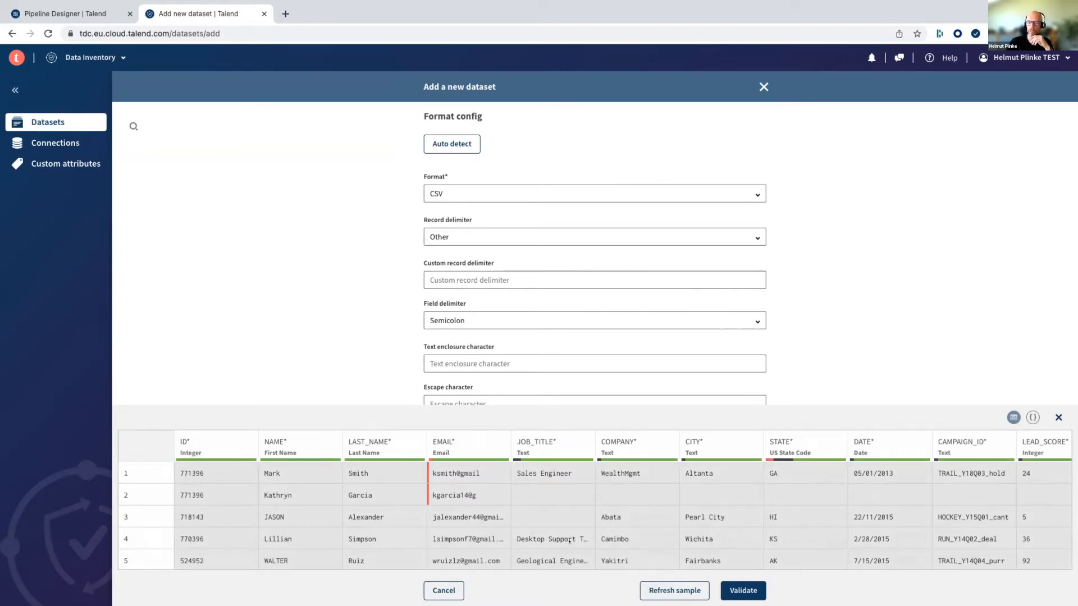
scroll(570, 540, "down", 3)
scroll(570, 540, "up", 3)
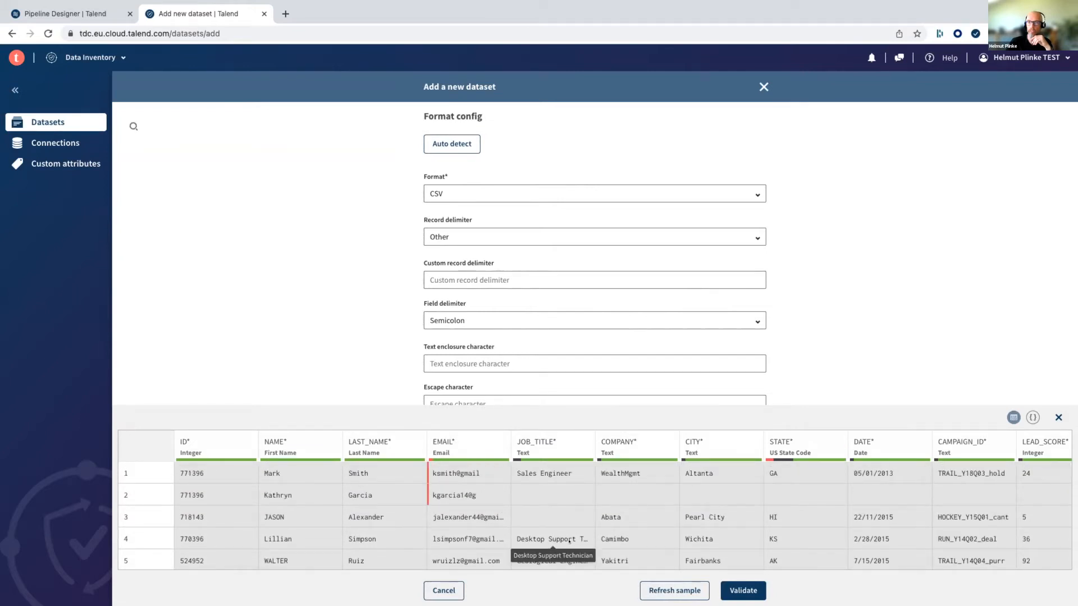
scroll(570, 541, "down", 1)
scroll(569, 541, "up", 1)
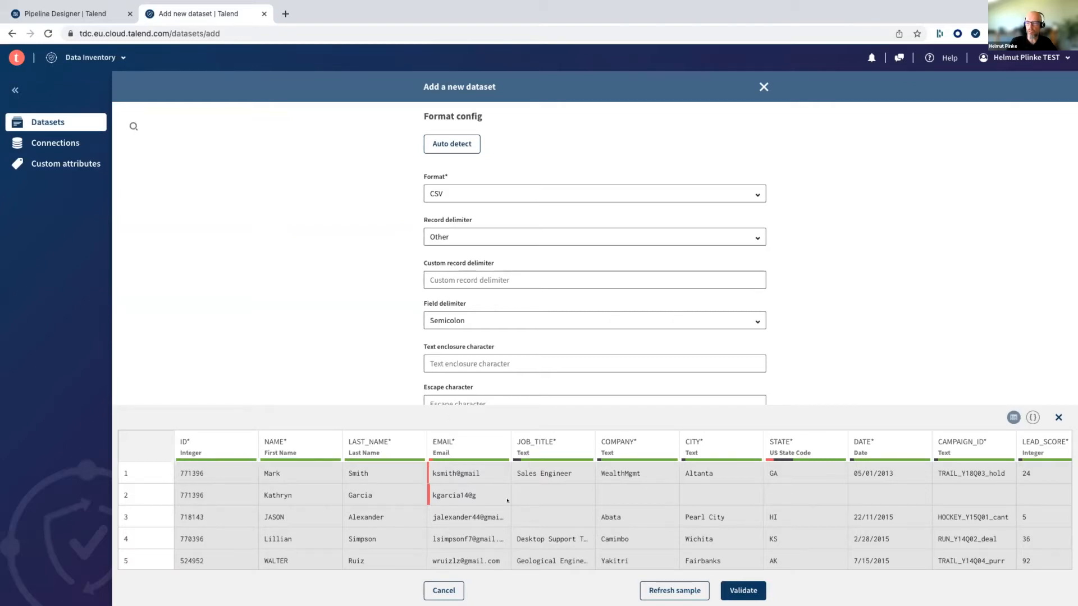
left_click(740, 586)
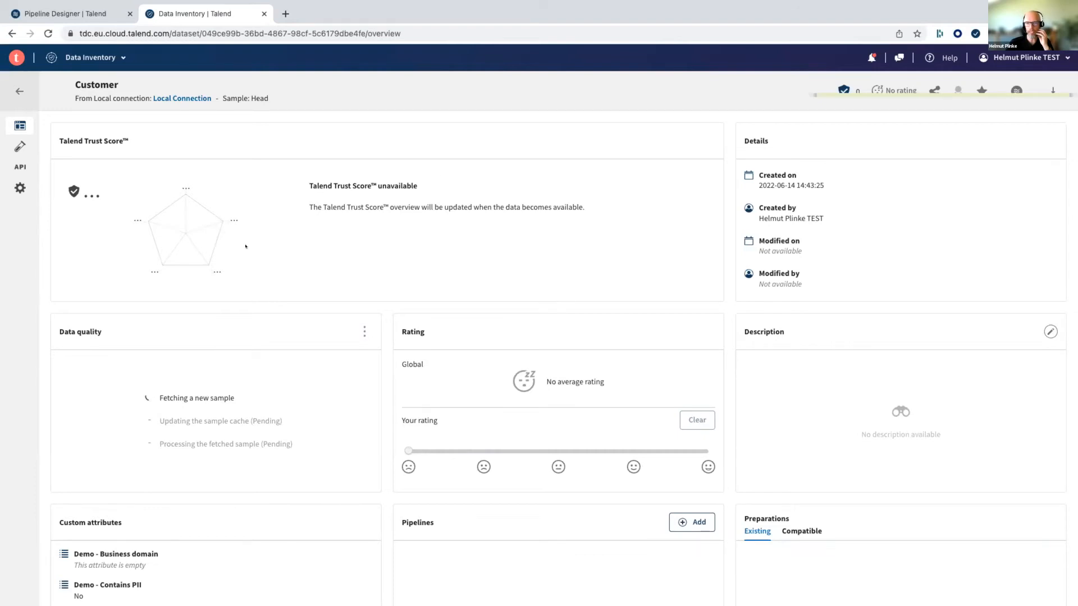
- Try to save "Customer dataset for CRMT Workshop" as the dataset's description
scroll(728, 336, "down", 2)
scroll(729, 337, "up", 2)
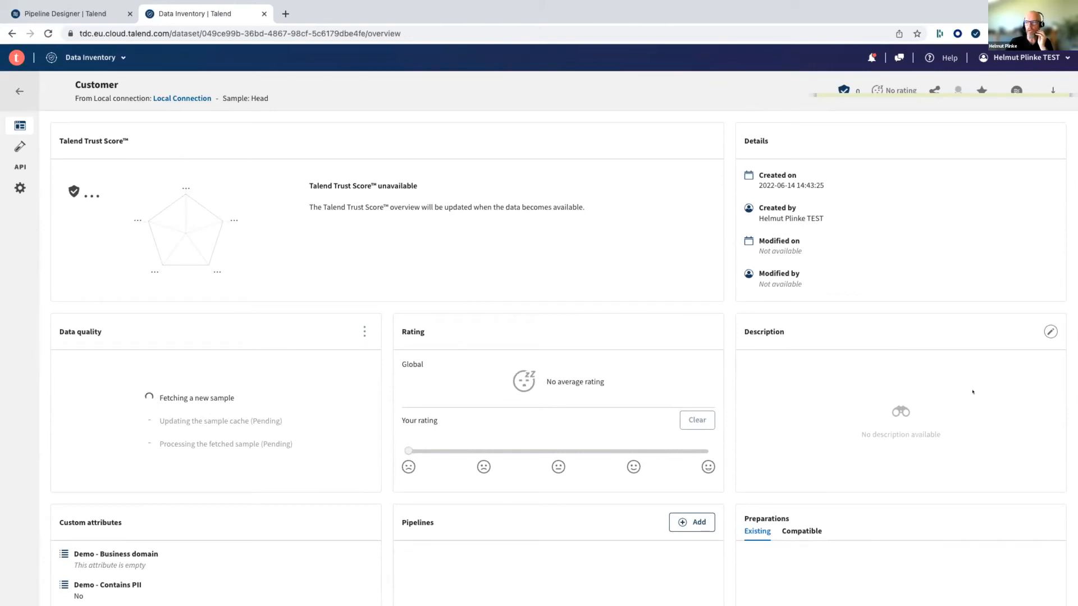
left_click(1047, 330)
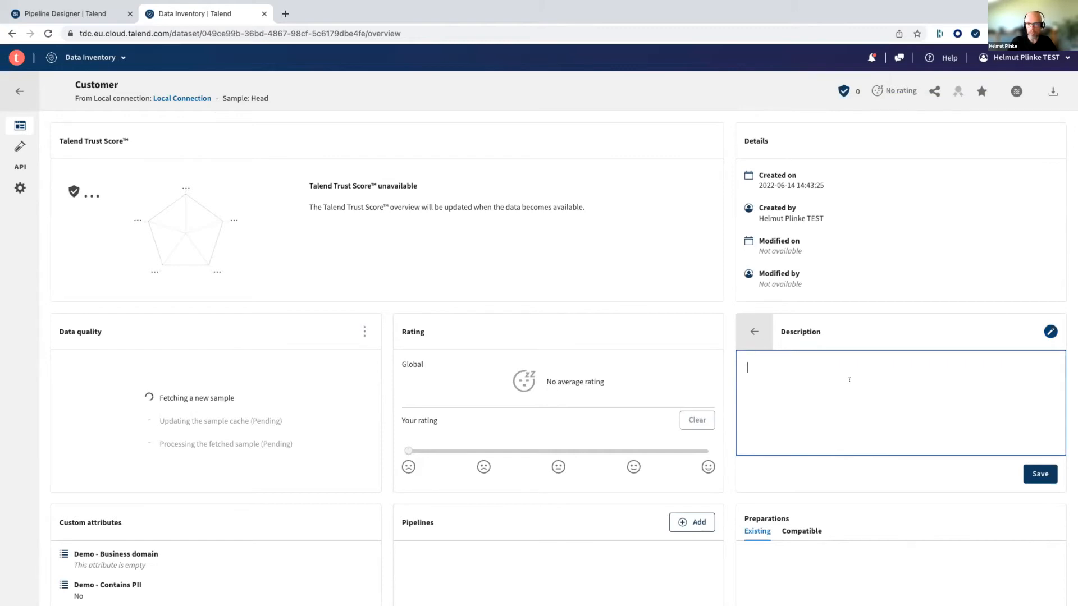
type("Custoemr da")
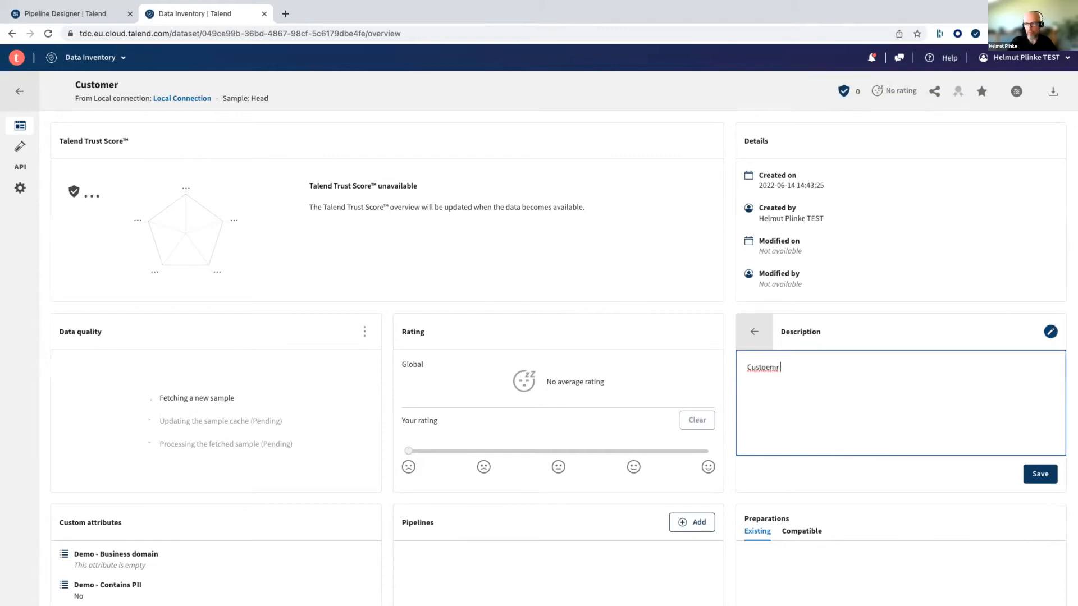
key("BackSpace")
key("BackSpace")
key("BackSpace")
key("BackSpace")
key("BackSpace")
key("BackSpace")
type("mer dataset for CRMT ")
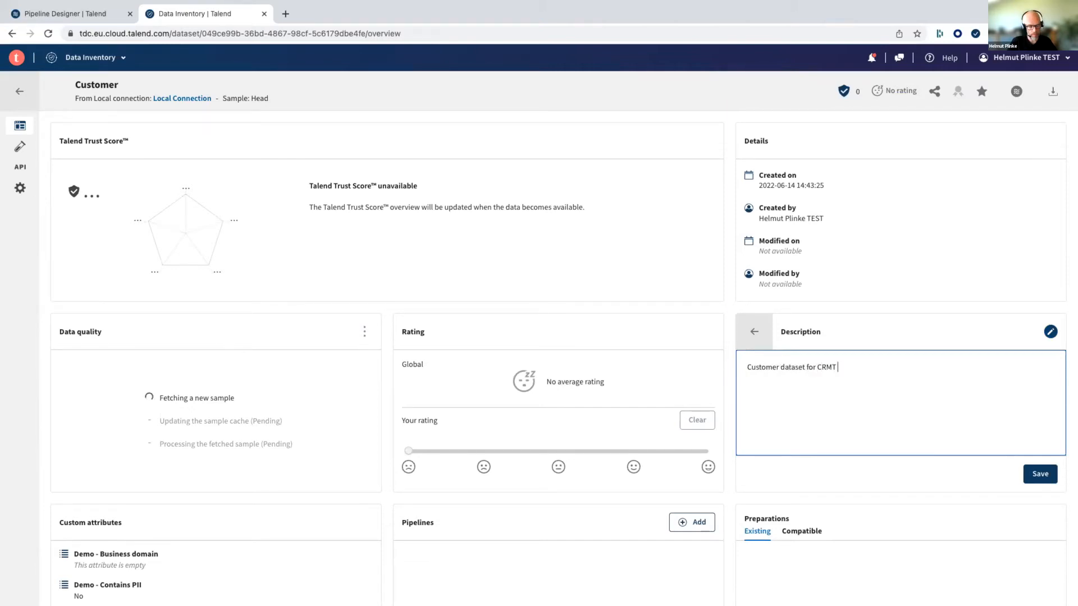
type("Workshop")
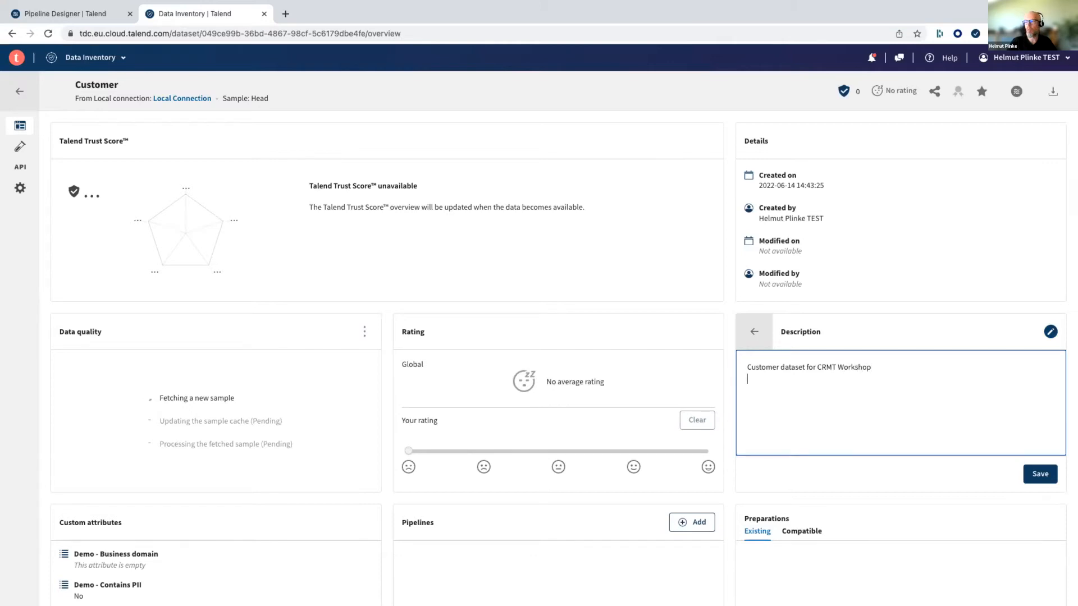
left_click(1045, 474)
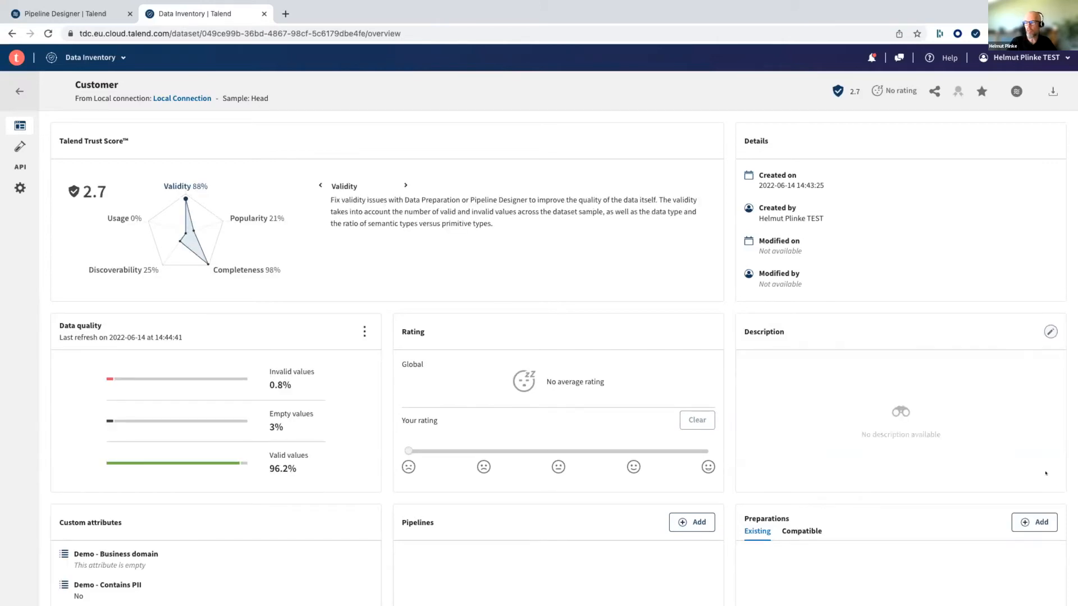
- Enter "Custoemr data set" as the dataset's description and save it
left_click(1050, 331)
type("Custoemr data set")
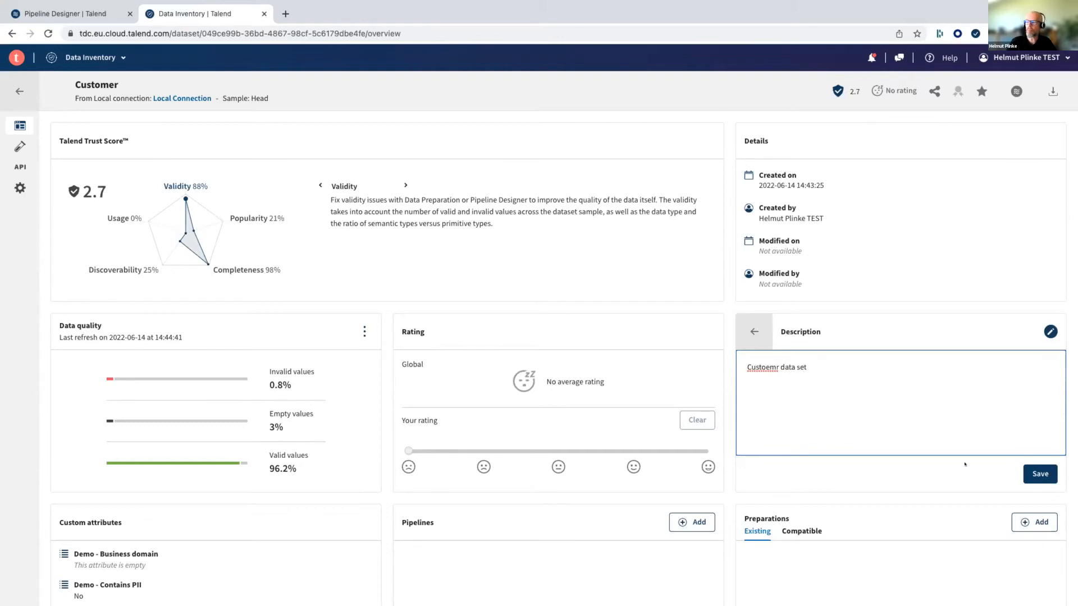
left_click(1054, 471)
- Set the dataset's custom attribute "Demo - Geo" to Europe
scroll(337, 417, "down", 3)
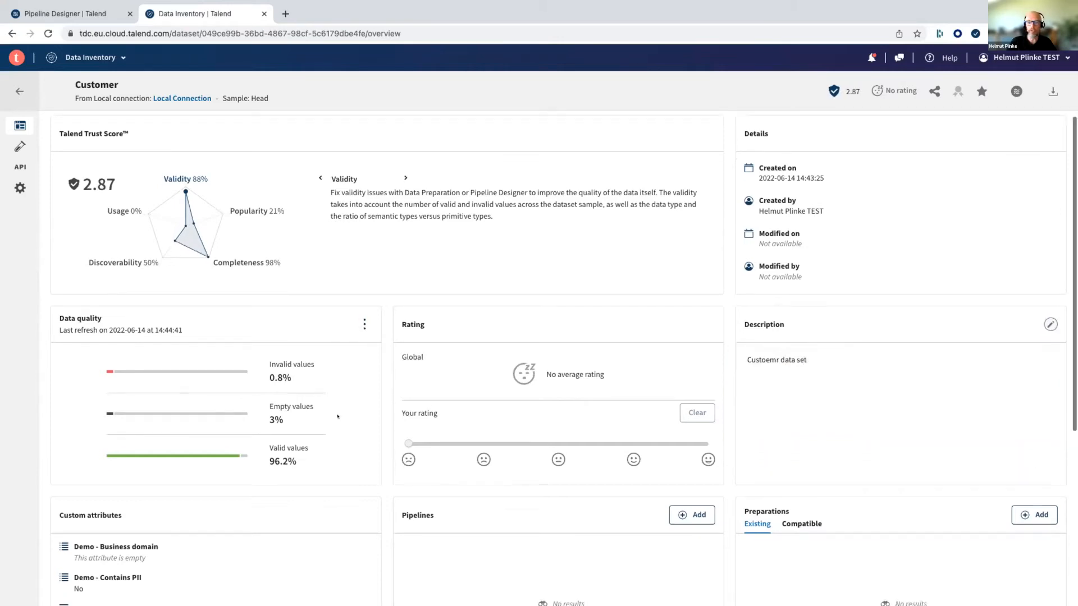
left_click(119, 403)
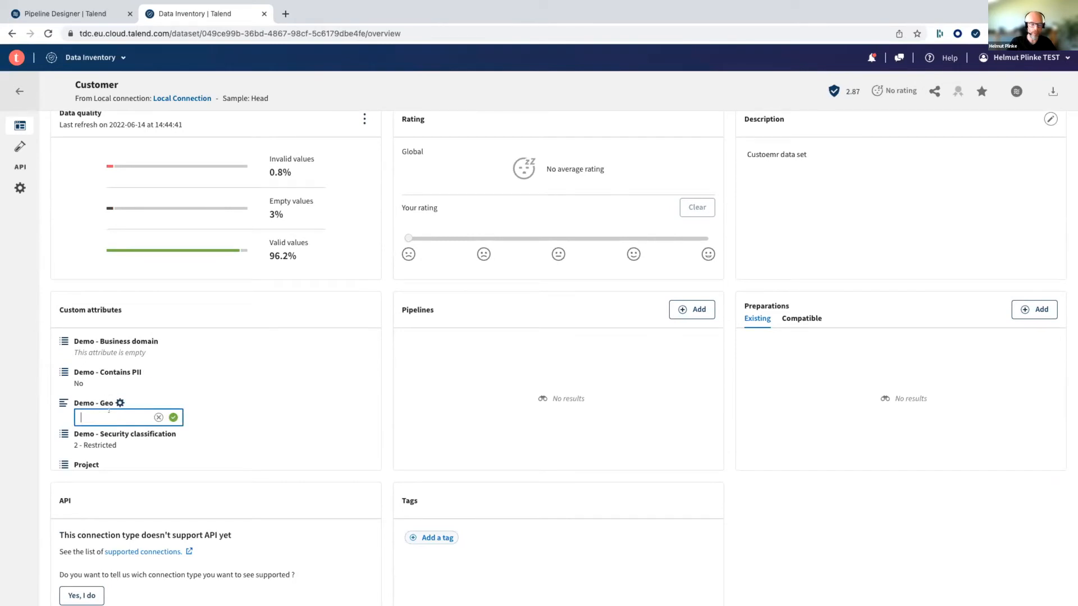
type("Europe")
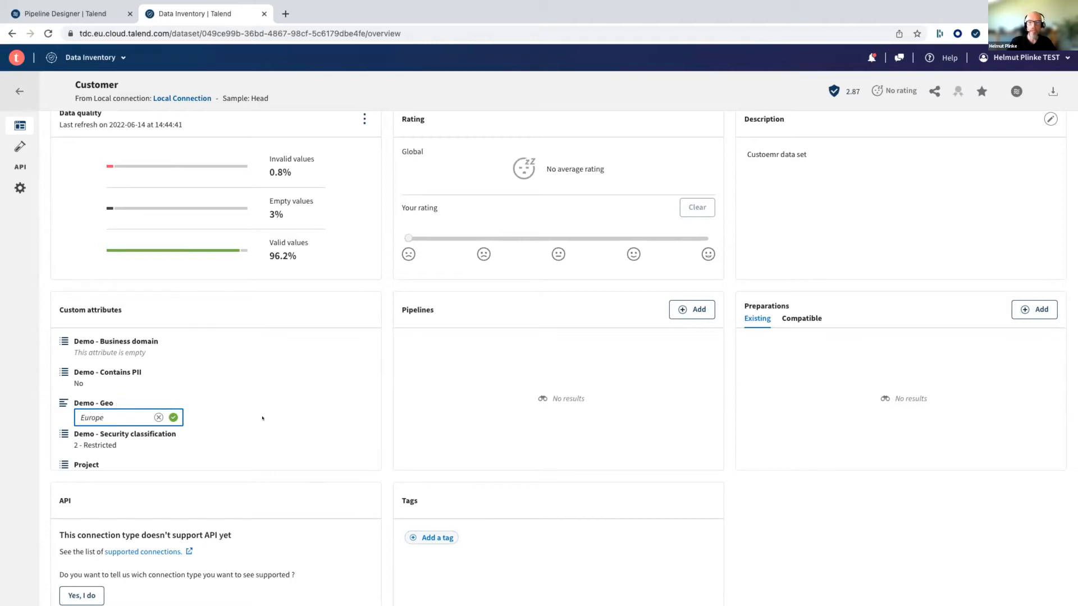
left_click(174, 417)
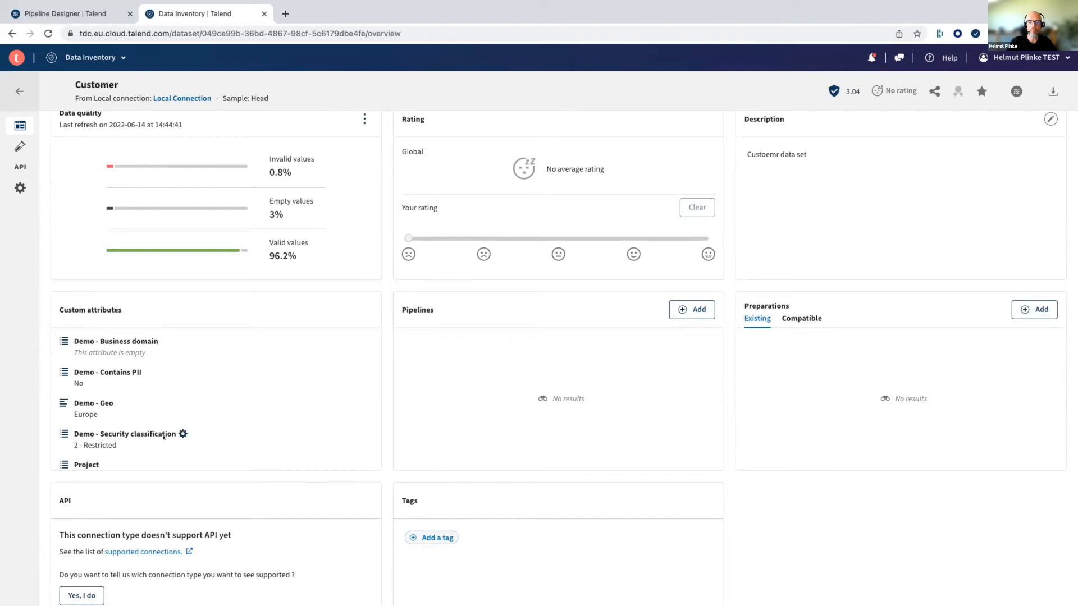
- Set the custom attribute "Demo - Security classification" to "4 - Sensitive"
left_click(182, 430)
left_click(178, 448)
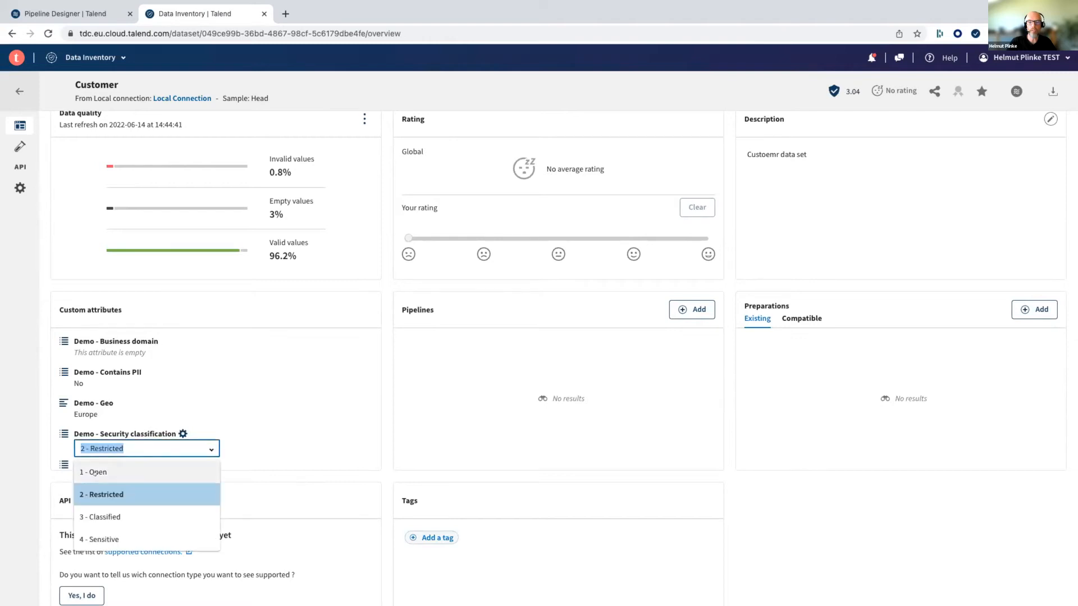
left_click(103, 538)
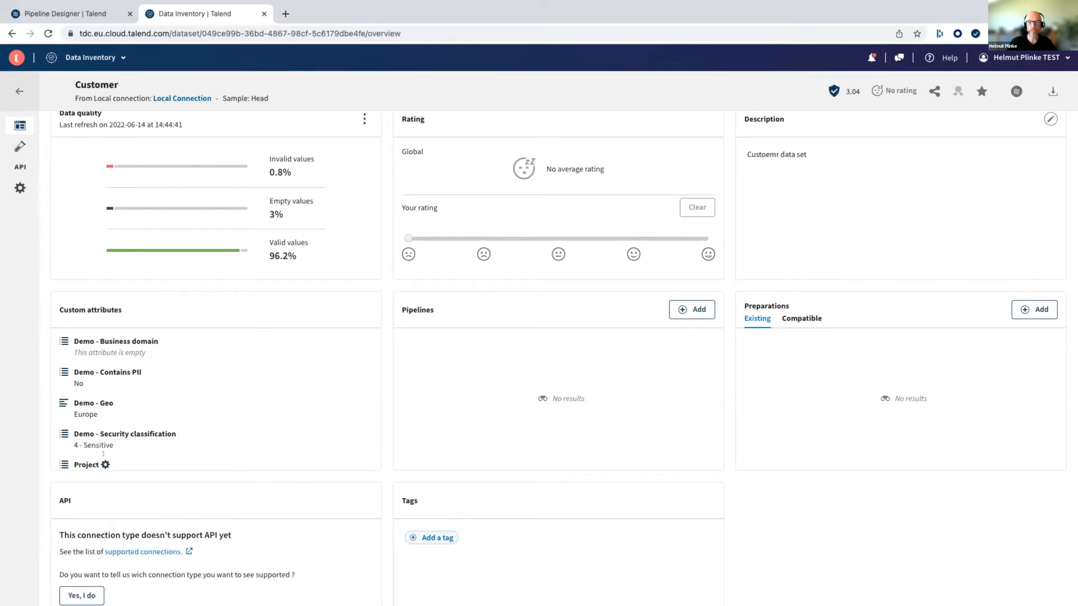
scroll(100, 444, "down", 1)
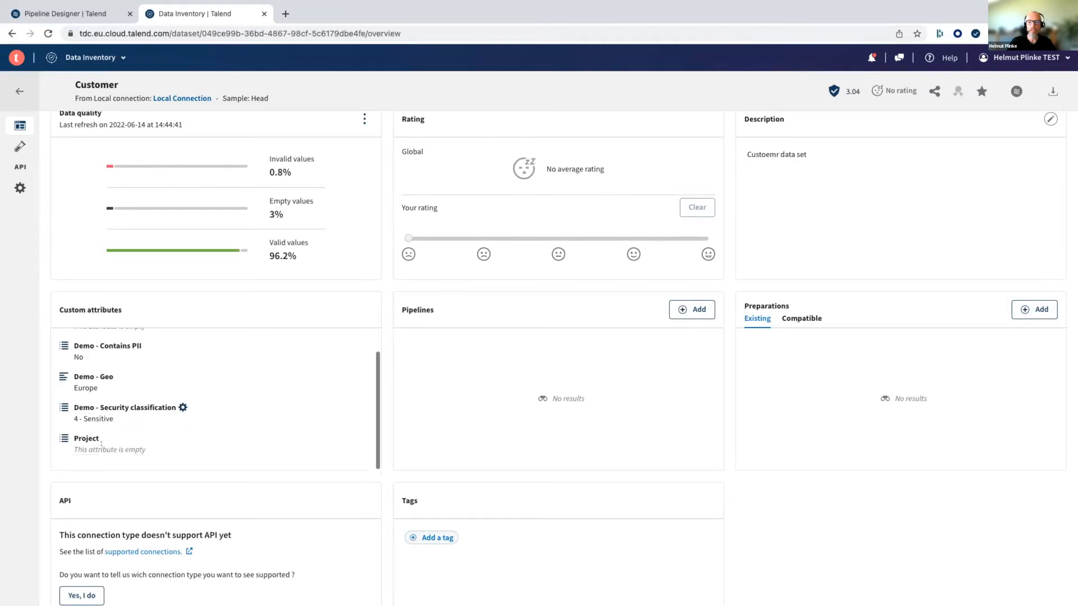
- Rate the Customer dataset, trying 75% before settling on a rating of 50%
scroll(397, 409, "up", 4)
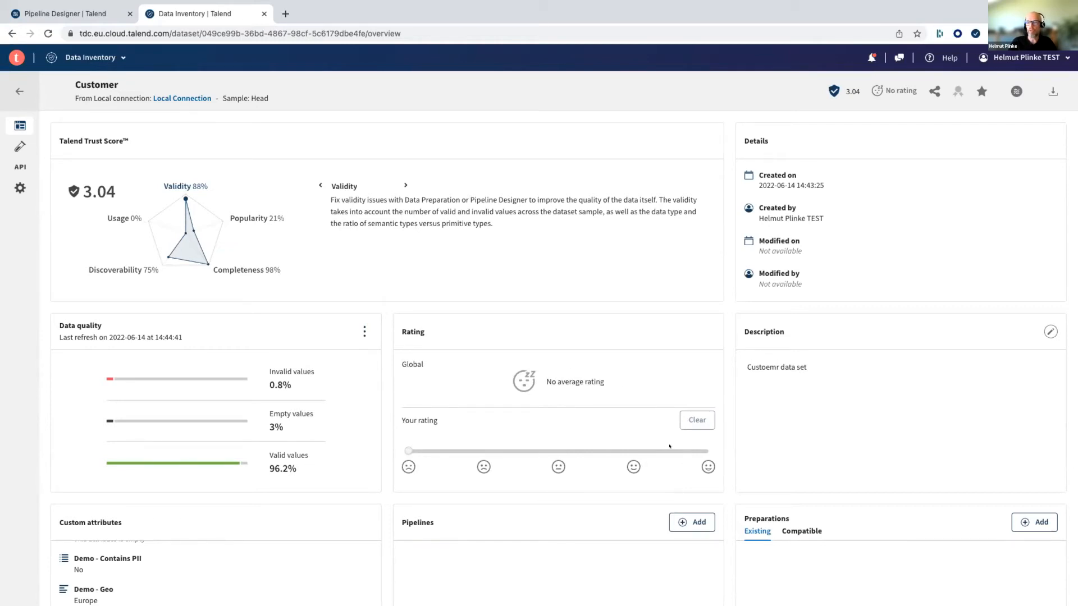
left_click(633, 451)
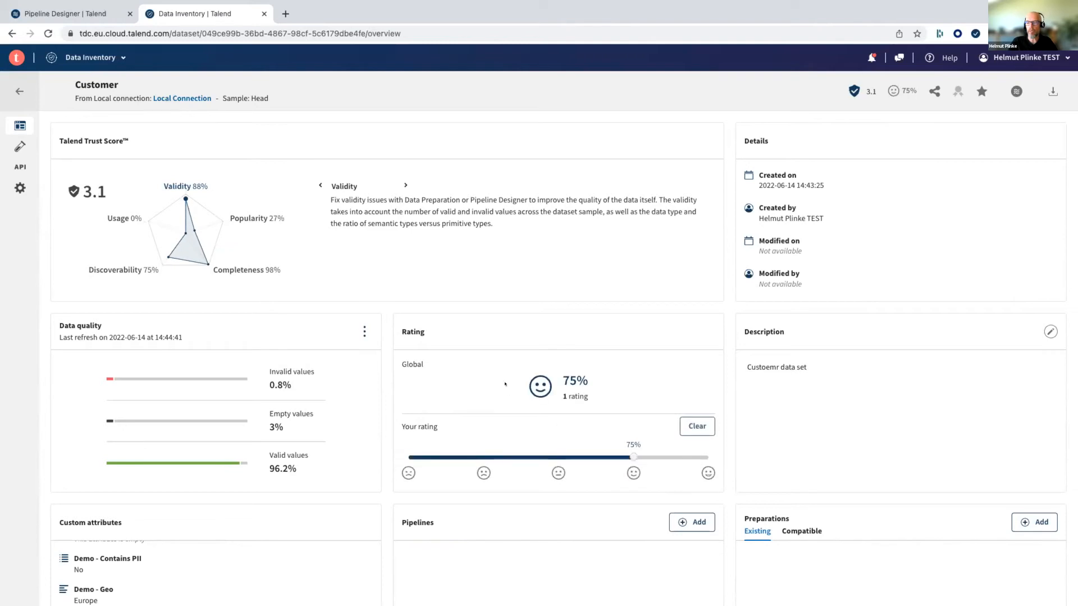
left_click(558, 457)
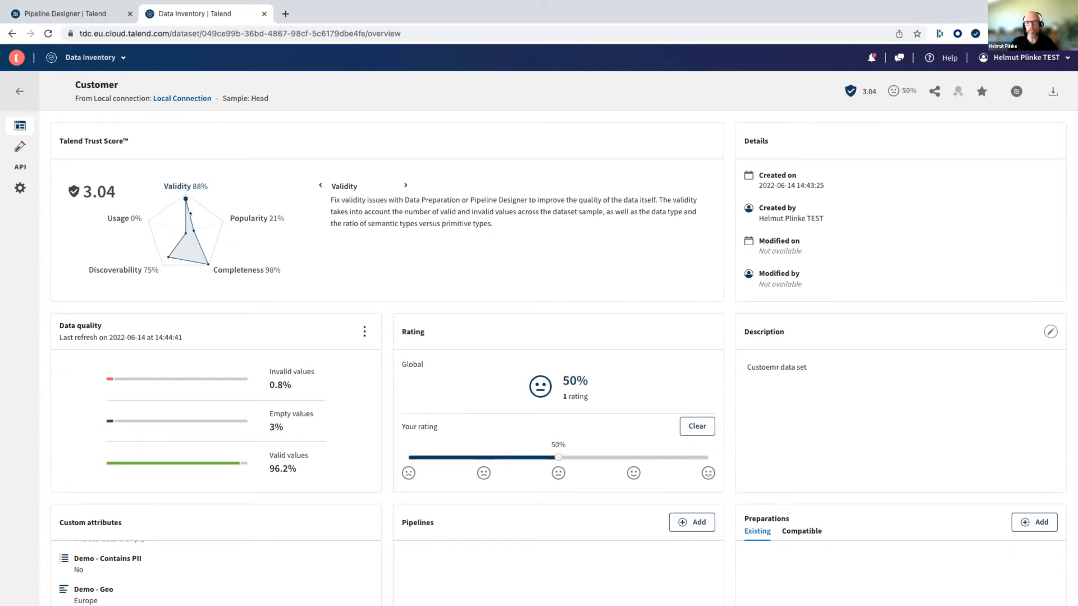
- Open the Customer dataset's sample and examine its records, checking the STATE column for invalid and empty values
left_click(20, 147)
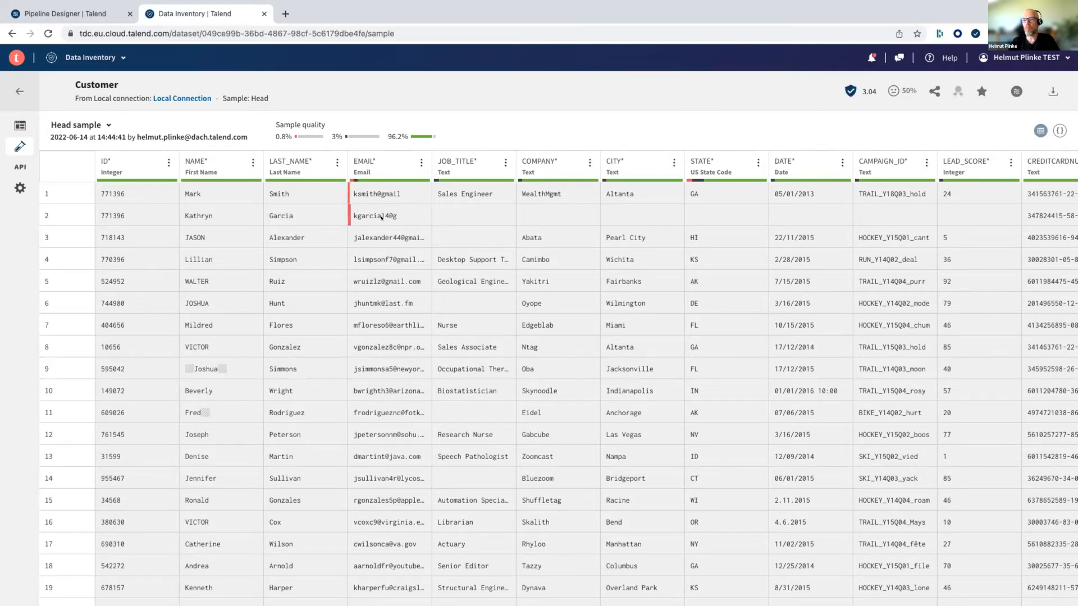
scroll(376, 218, "down", 10)
scroll(382, 218, "down", 15)
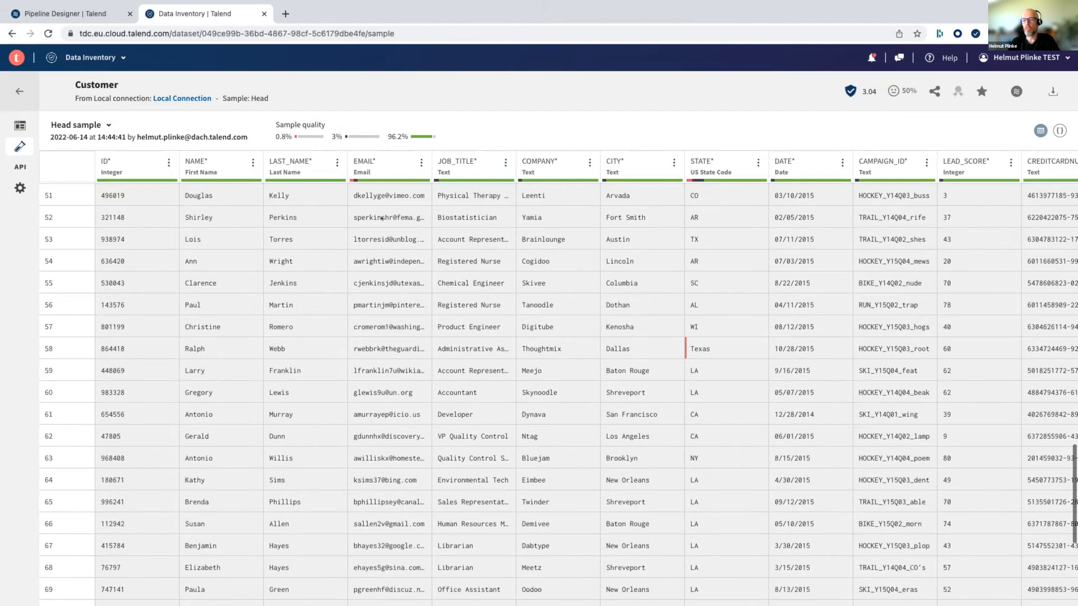
scroll(381, 219, "up", 20)
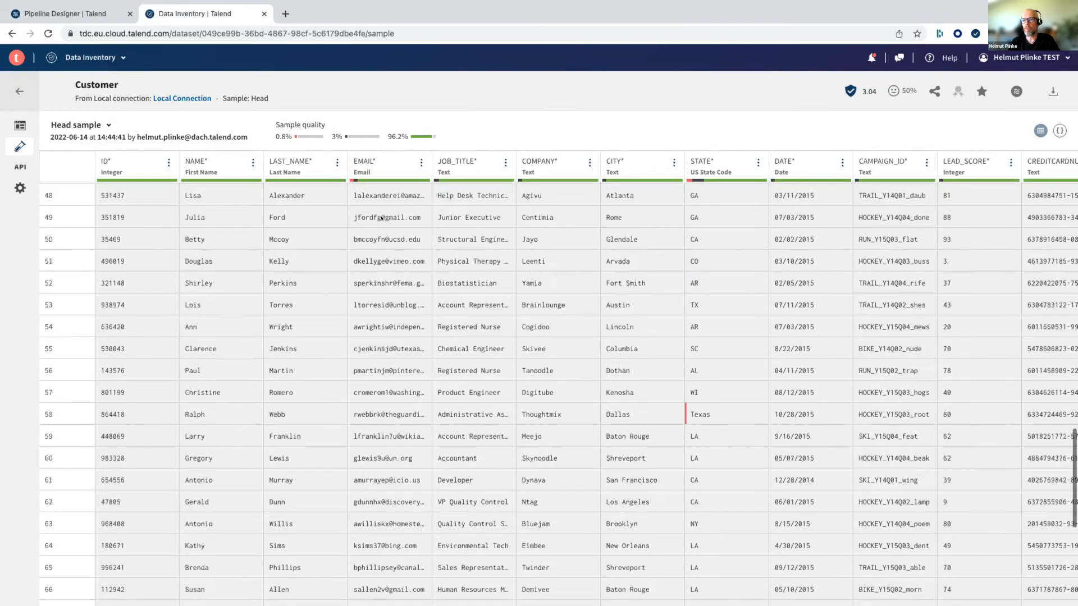
scroll(381, 218, "down", 10)
scroll(381, 218, "up", 9)
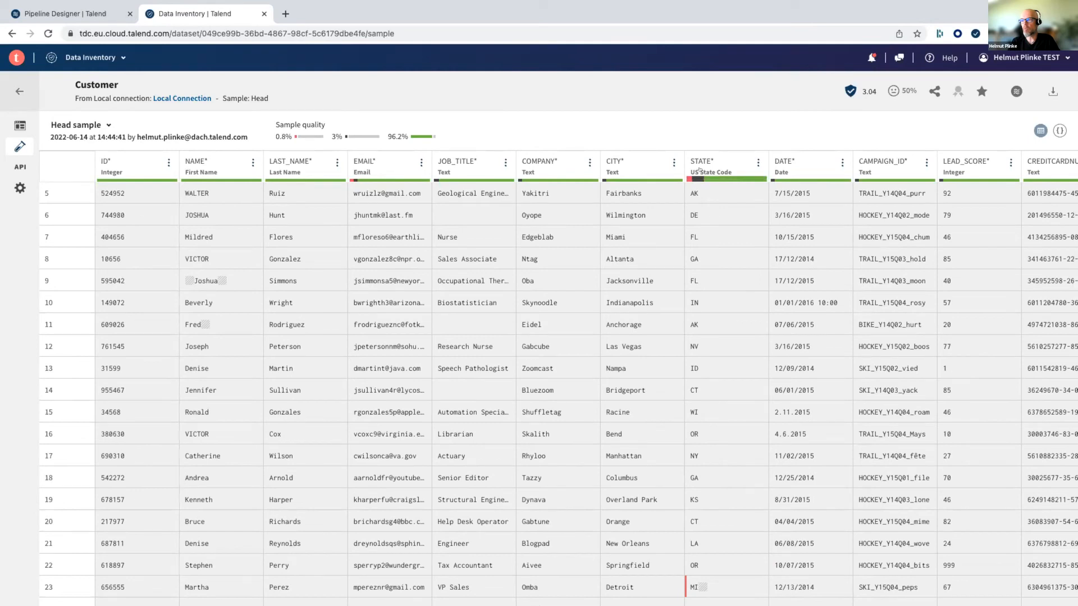
scroll(703, 230, "down", 3)
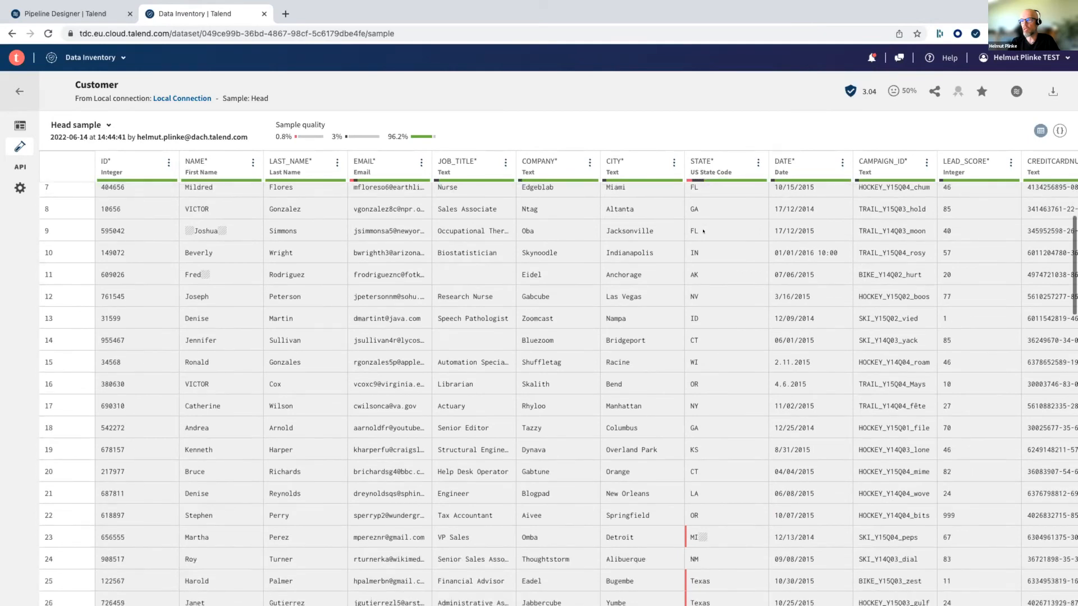
scroll(697, 370, "down", 1)
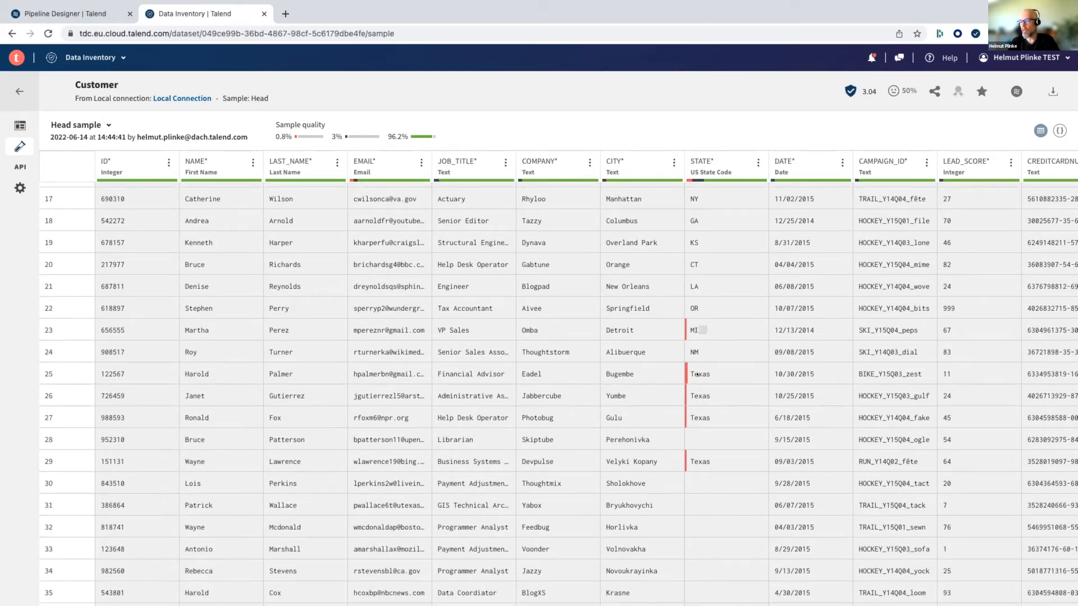
scroll(696, 374, "down", 5)
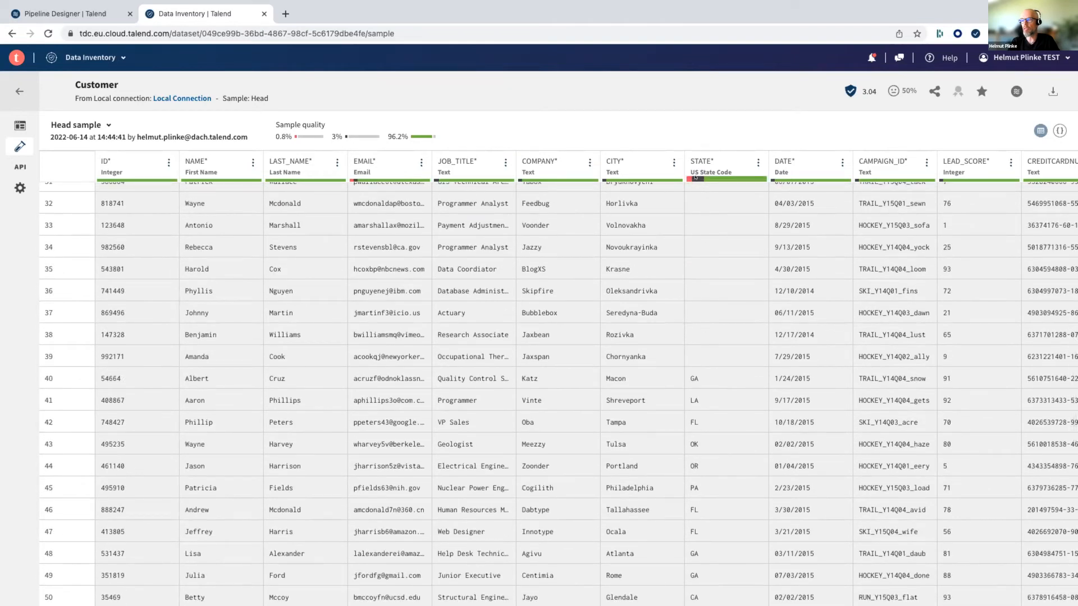
mouse_move(696, 178)
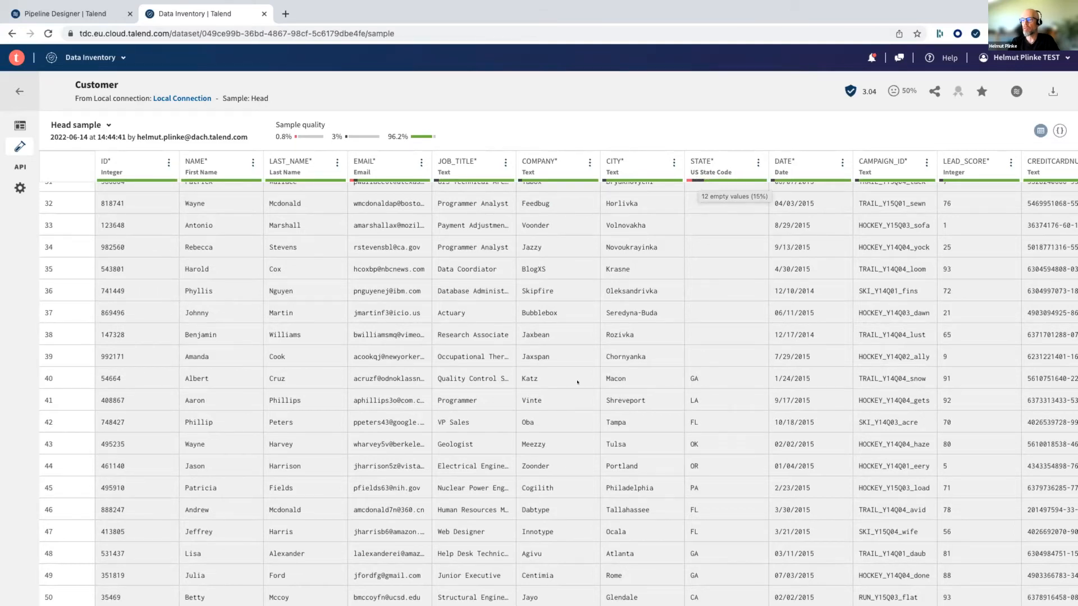
- Examine the sample's NAME and DATE columns for inconsistent formatting and look over the remaining customer columns
scroll(578, 383, "up", 10)
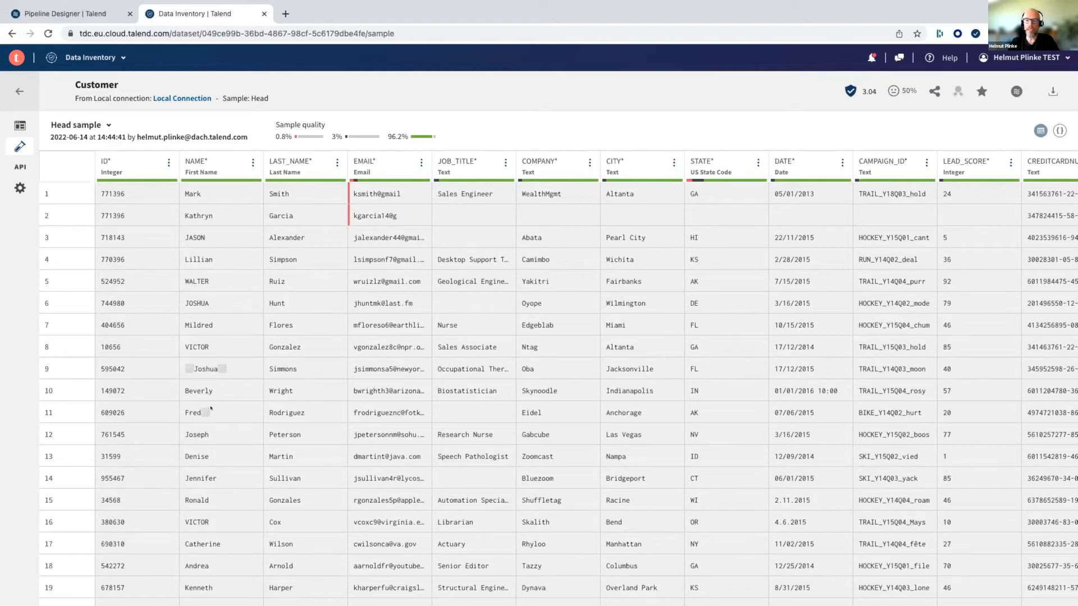
scroll(193, 416, "down", 2)
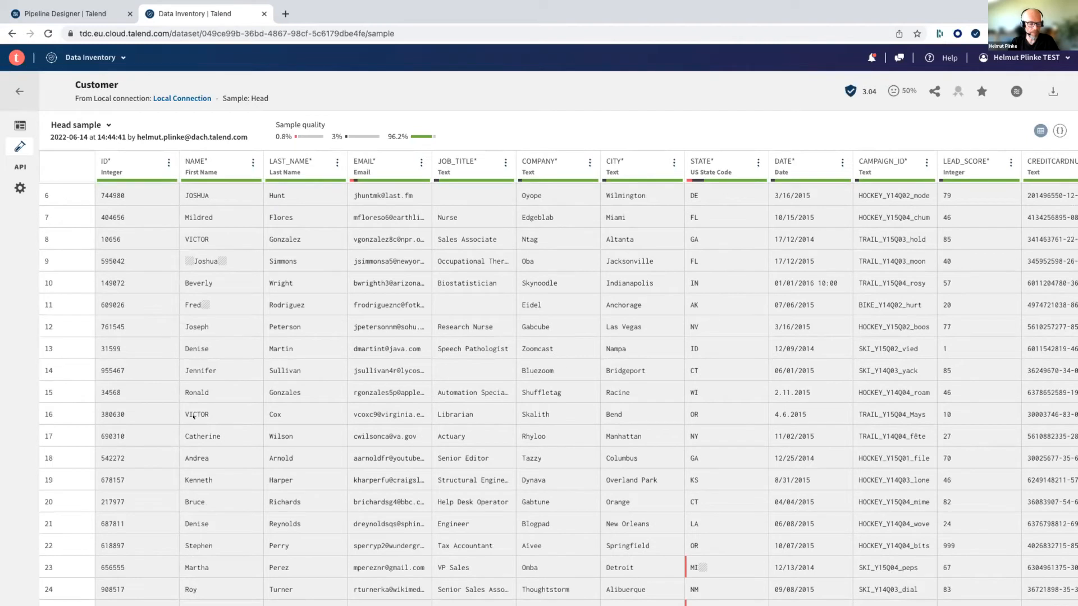
scroll(756, 417, "right", 1)
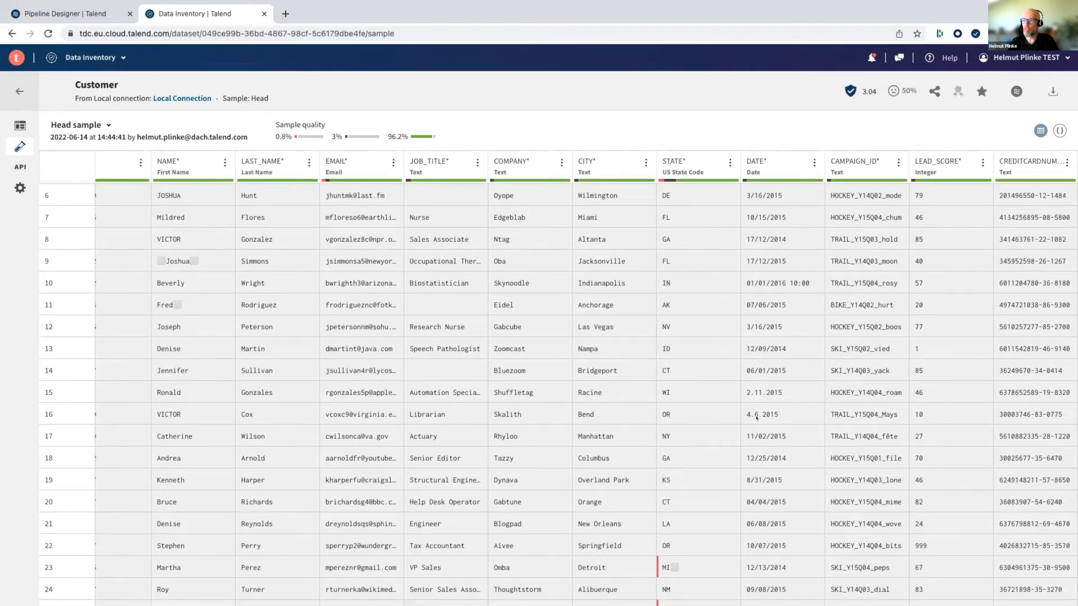
scroll(756, 417, "up", 2)
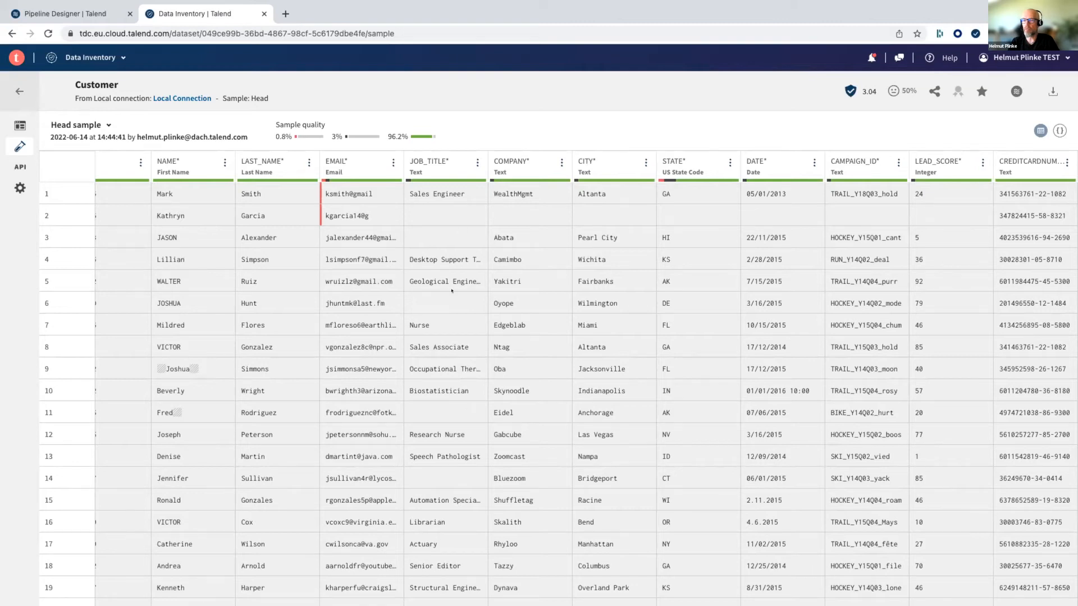
scroll(434, 461, "down", 6)
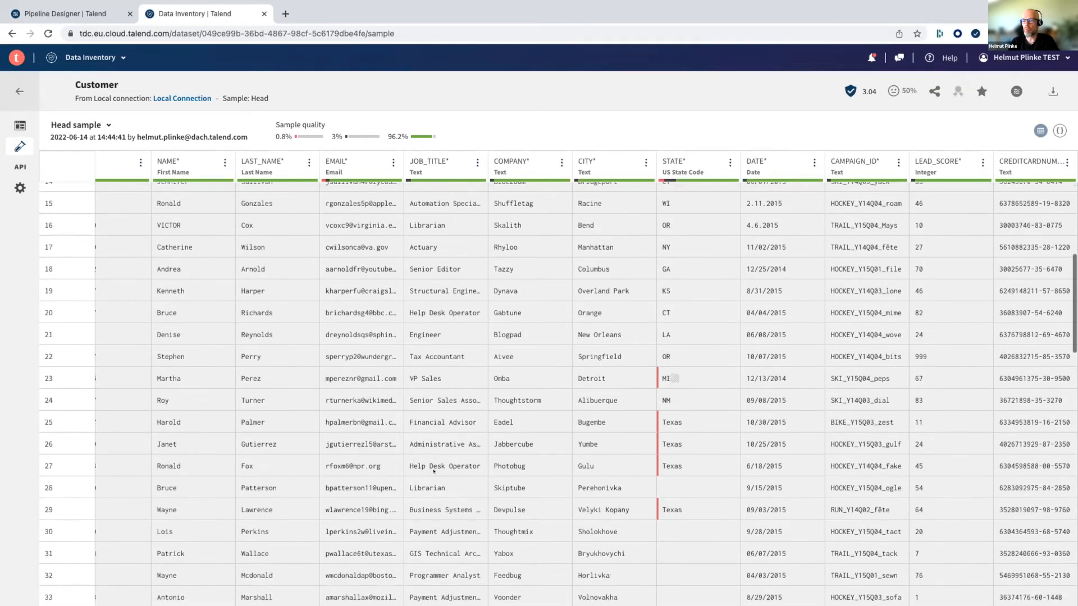
scroll(434, 471, "up", 6)
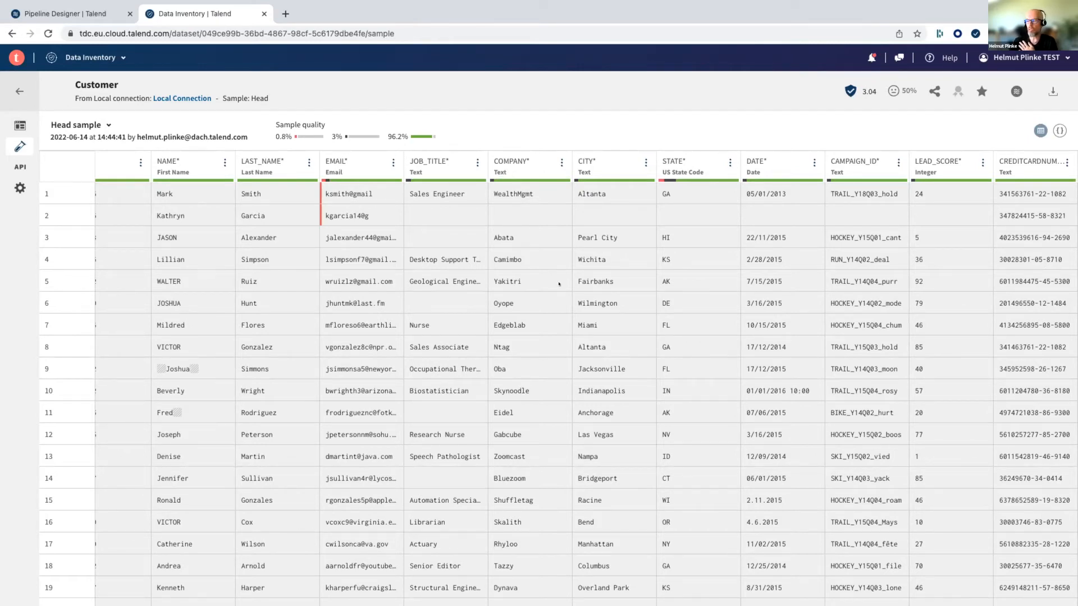
scroll(558, 284, "down", 3)
scroll(559, 284, "up", 3)
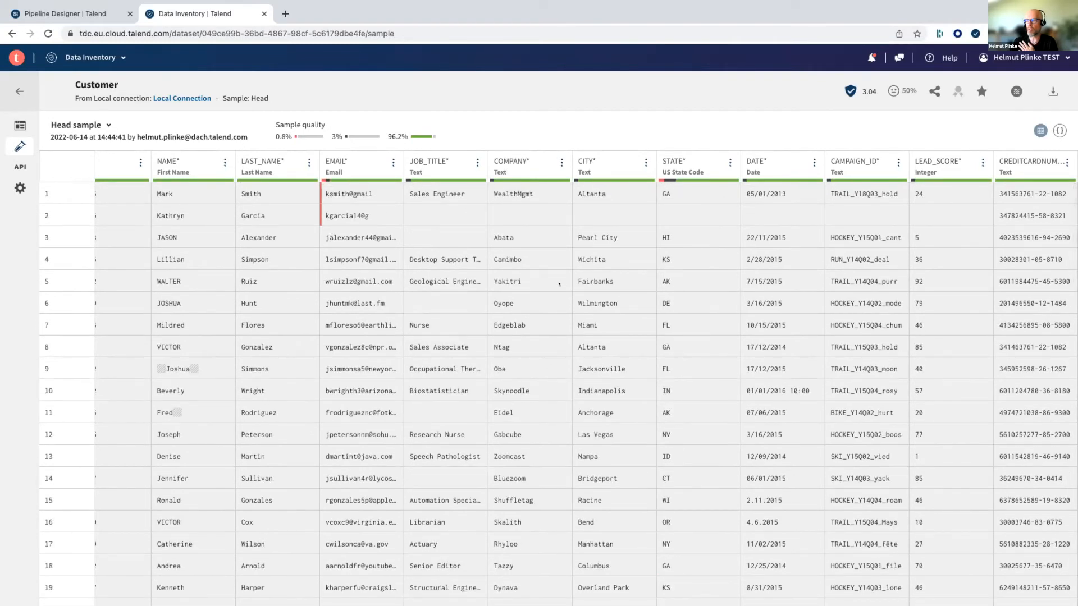
- Return to the Customer dataset's overview and add a new pipeline based on this dataset
left_click(20, 125)
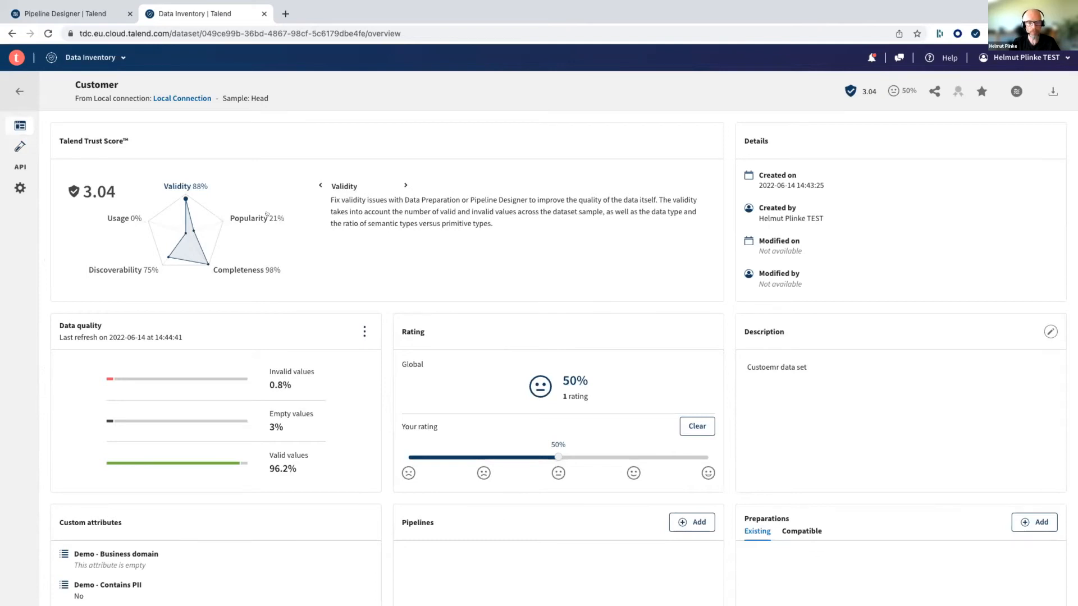
scroll(612, 327, "down", 3)
scroll(611, 327, "up", 3)
scroll(443, 246, "down", 1)
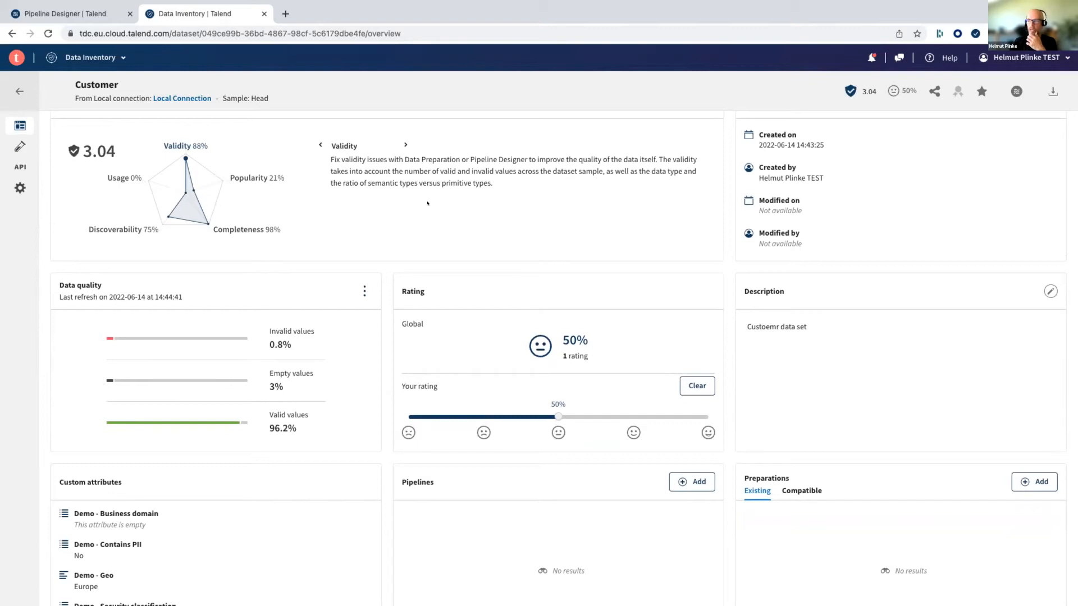
scroll(427, 203, "down", 3)
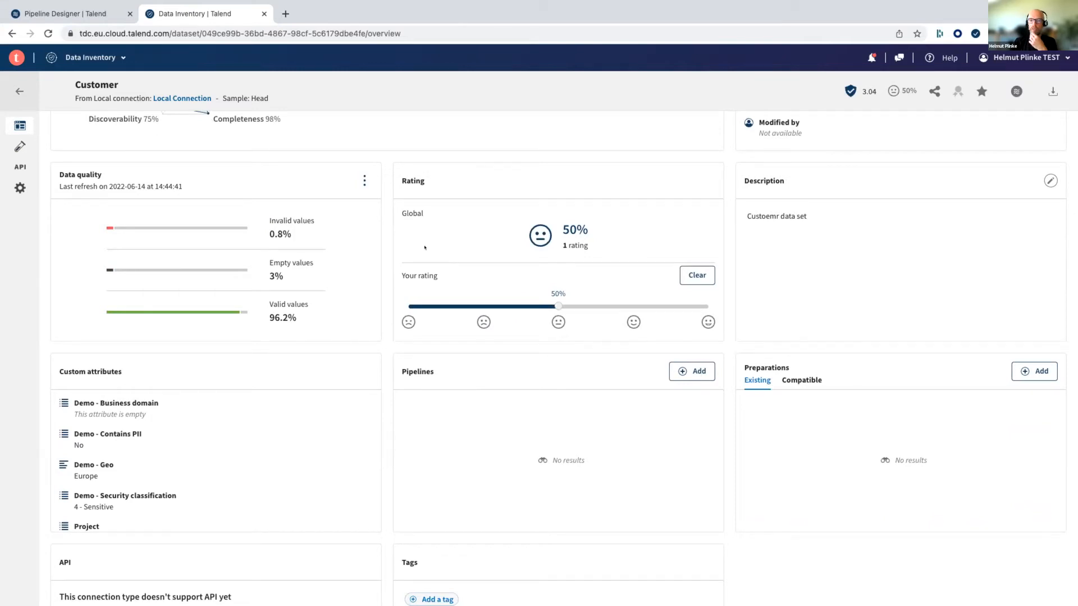
scroll(399, 318, "down", 2)
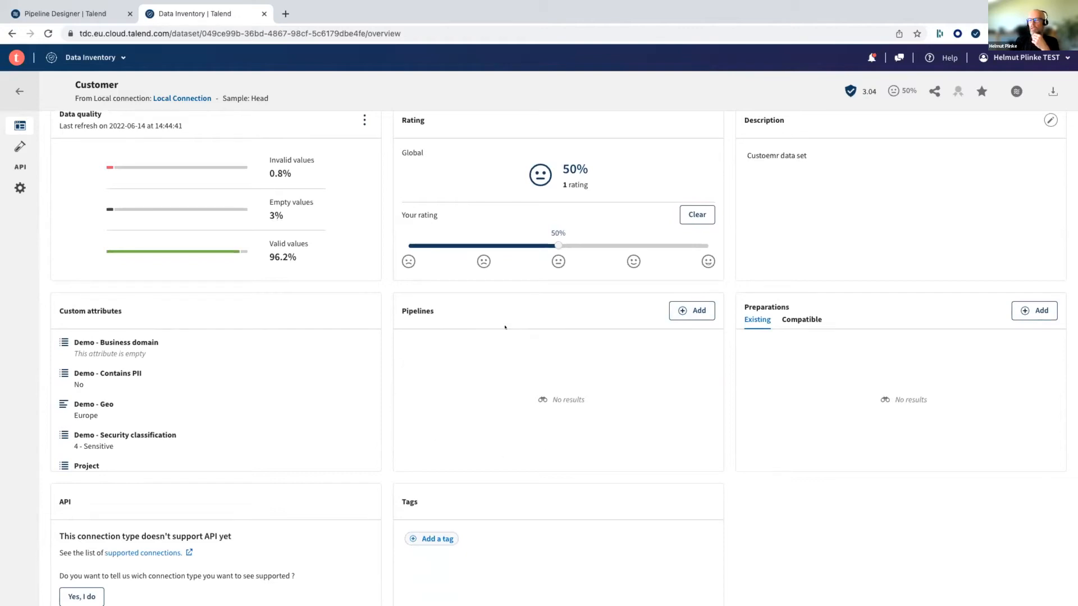
scroll(504, 327, "up", 1)
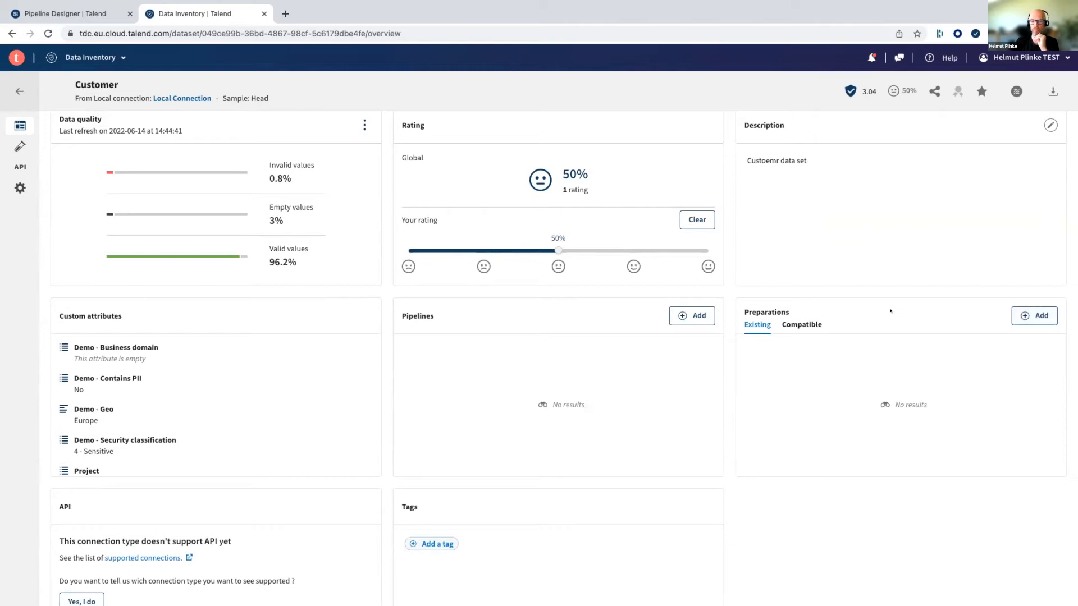
left_click(691, 318)
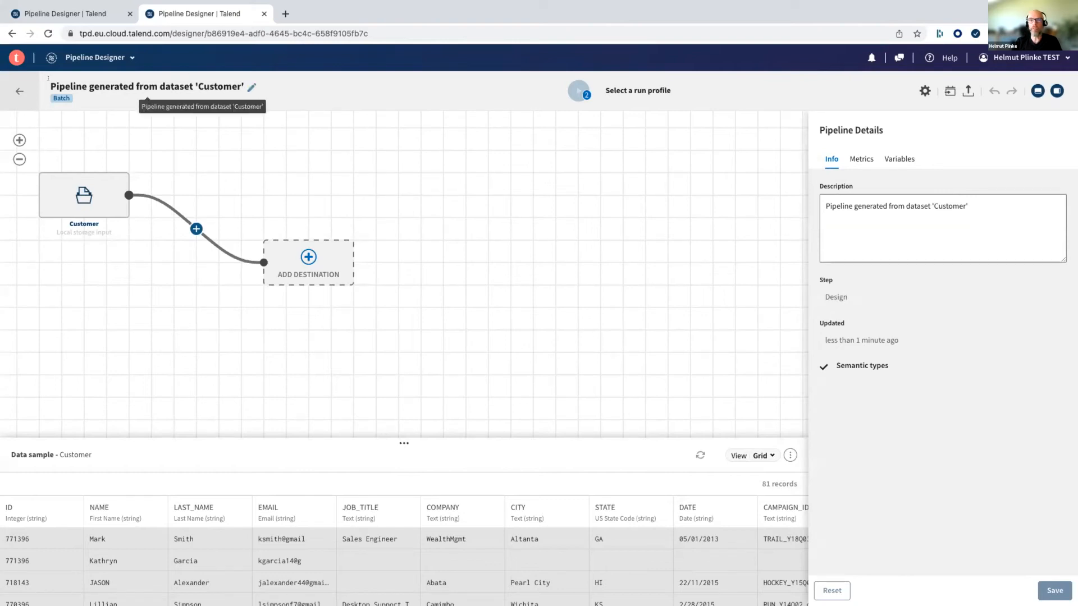
- Rename the generated pipeline as "Enhance Customer Information"
left_click(248, 86)
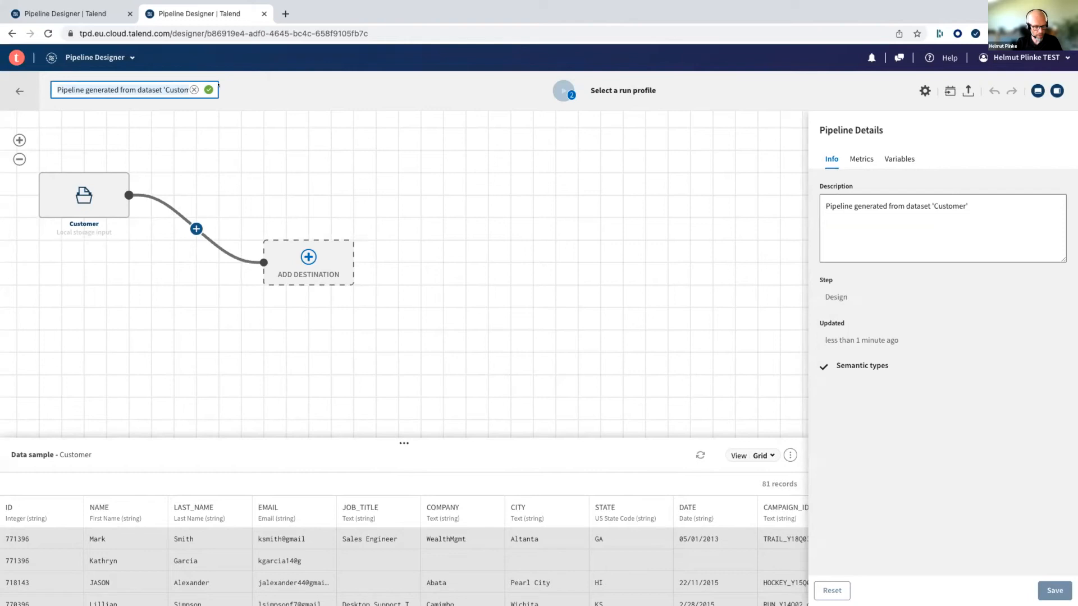
key("ctrl+a")
type("Enhance")
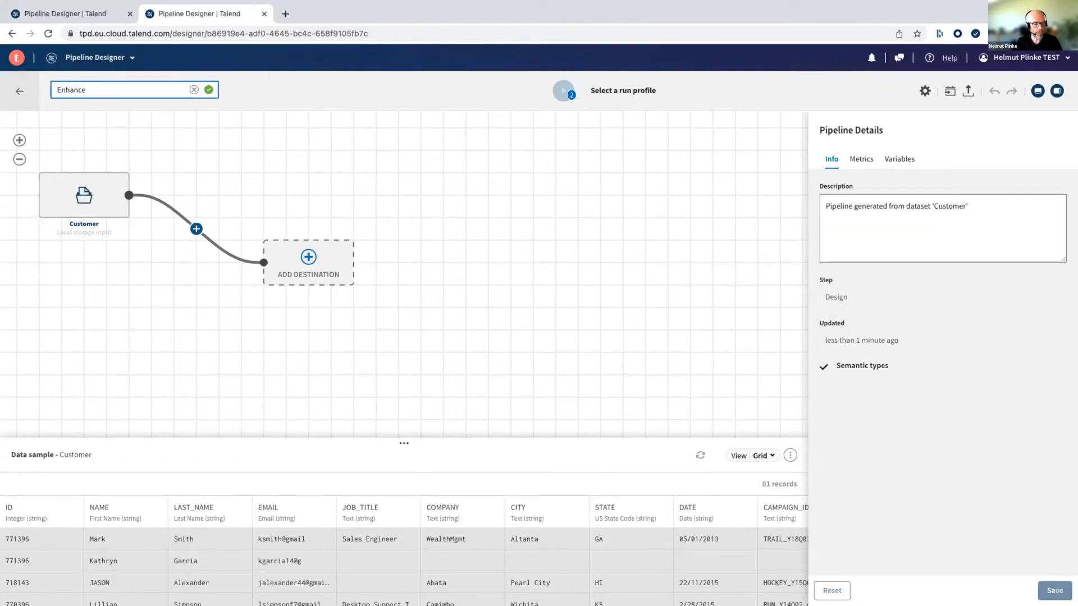
type(" Customer Information")
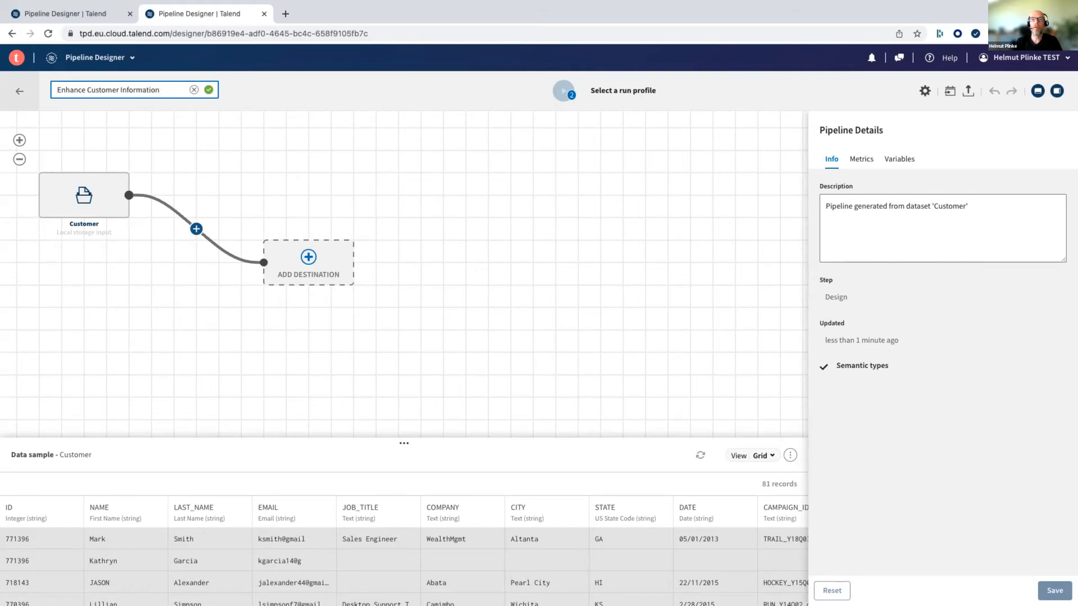
left_click(207, 89)
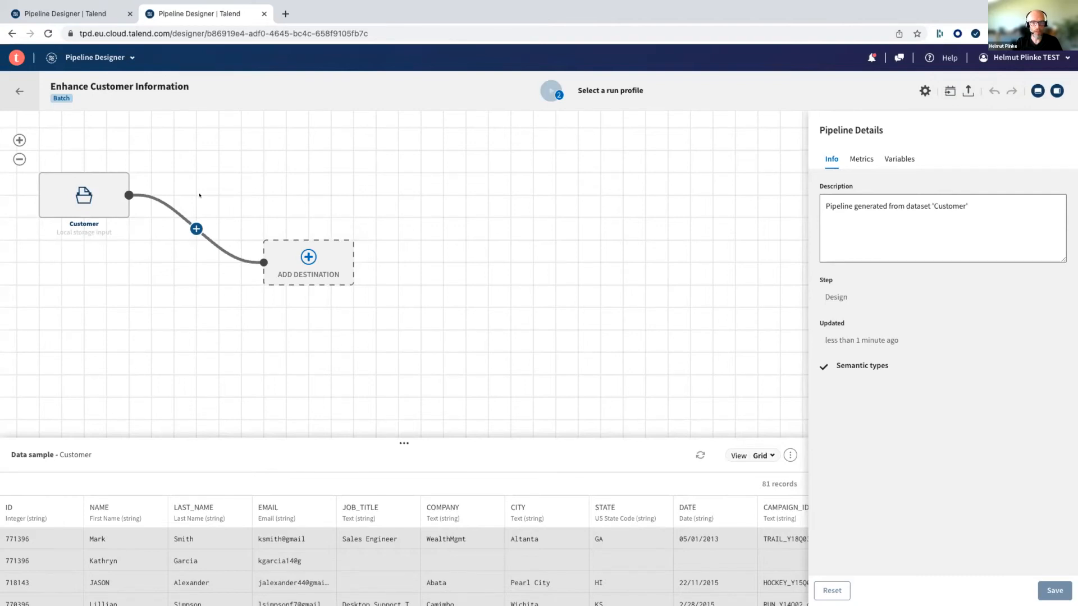
- Append "You can make changes here as well" to the pipeline's description and save the pipeline details
mouse_move(88, 196)
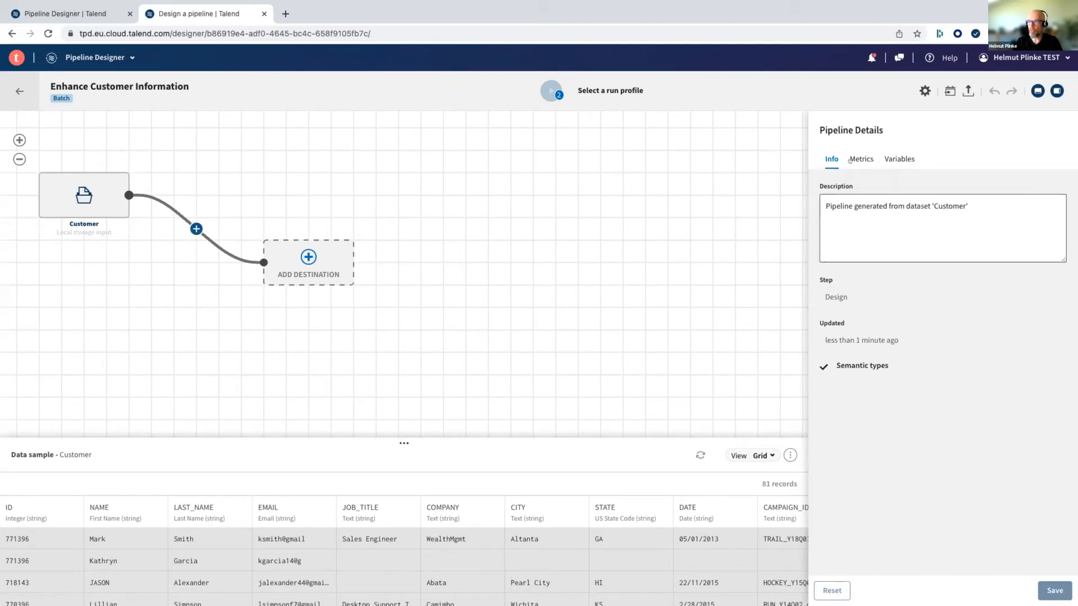
left_click(846, 220)
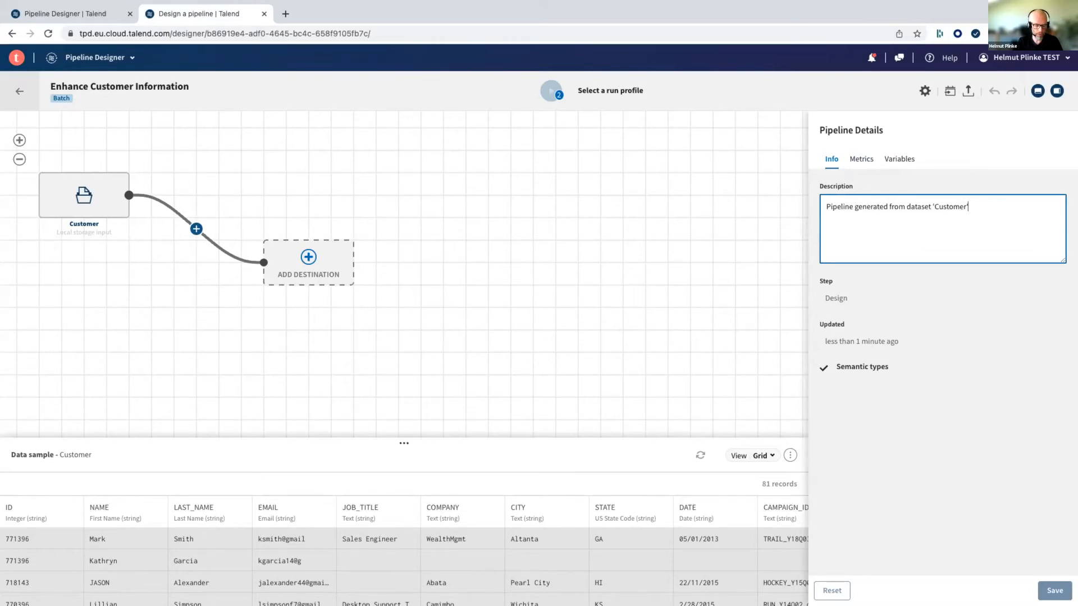
key("Return")
type("You canmake changes here as well")
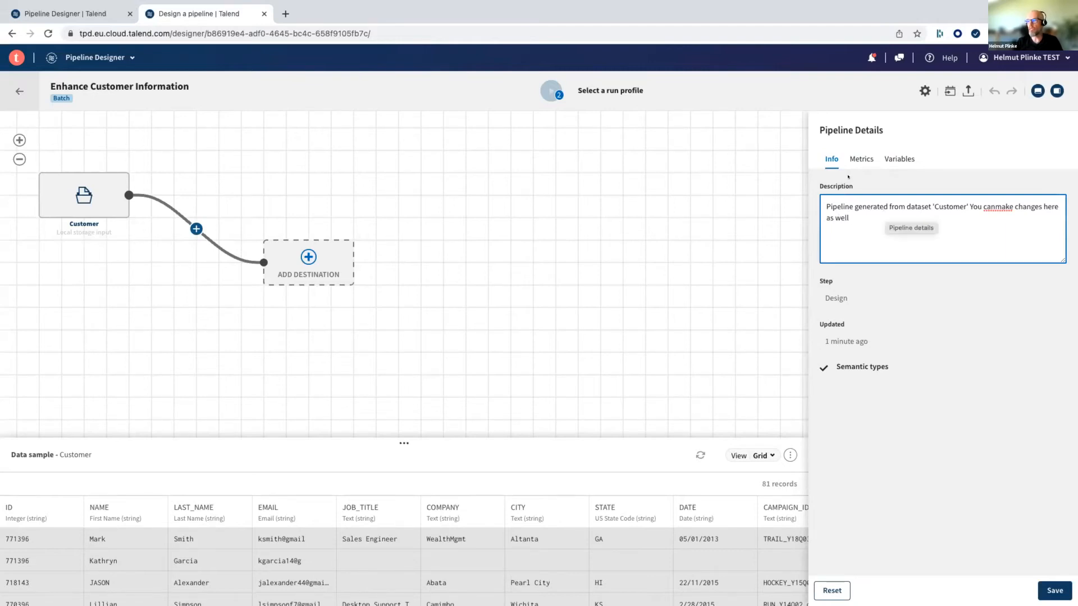
left_click(1055, 590)
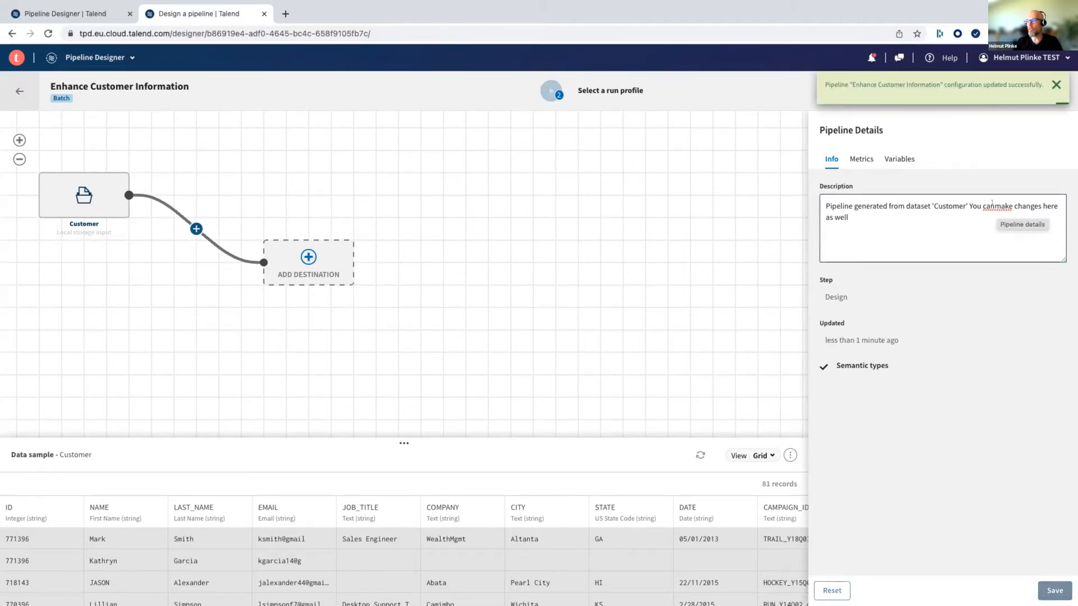
left_click(991, 205)
left_click(570, 222)
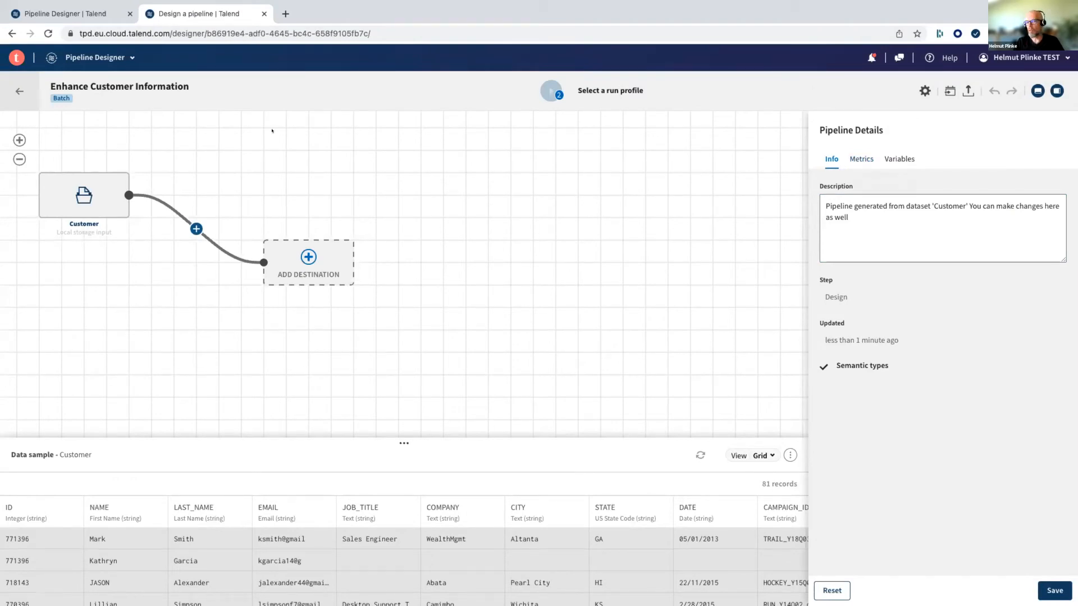
- Look through the available processors and add a Filter processor directly after the Customer source
left_click(76, 195)
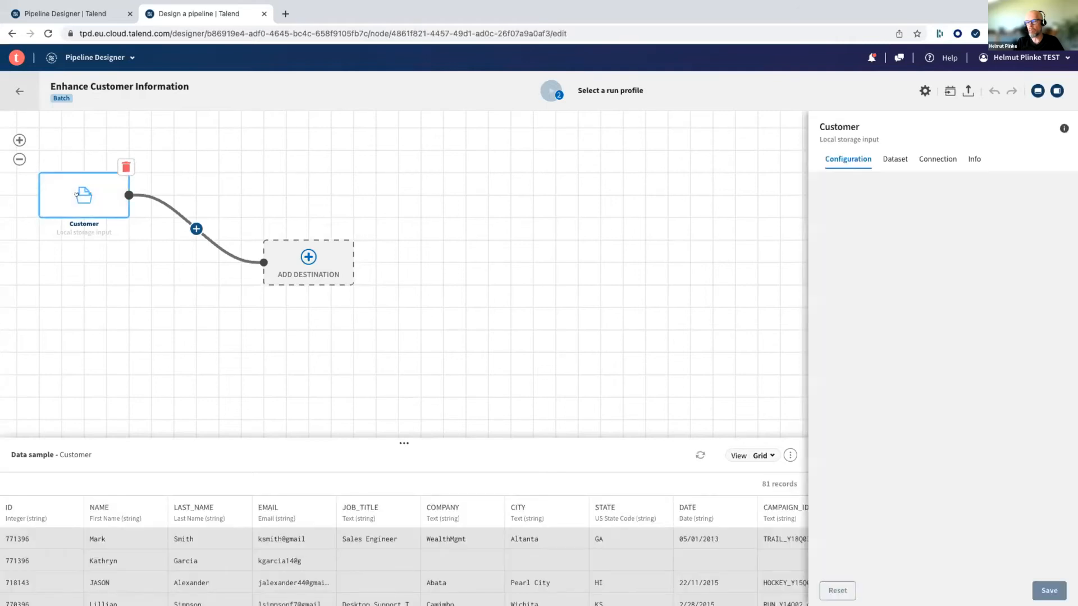
mouse_move(79, 201)
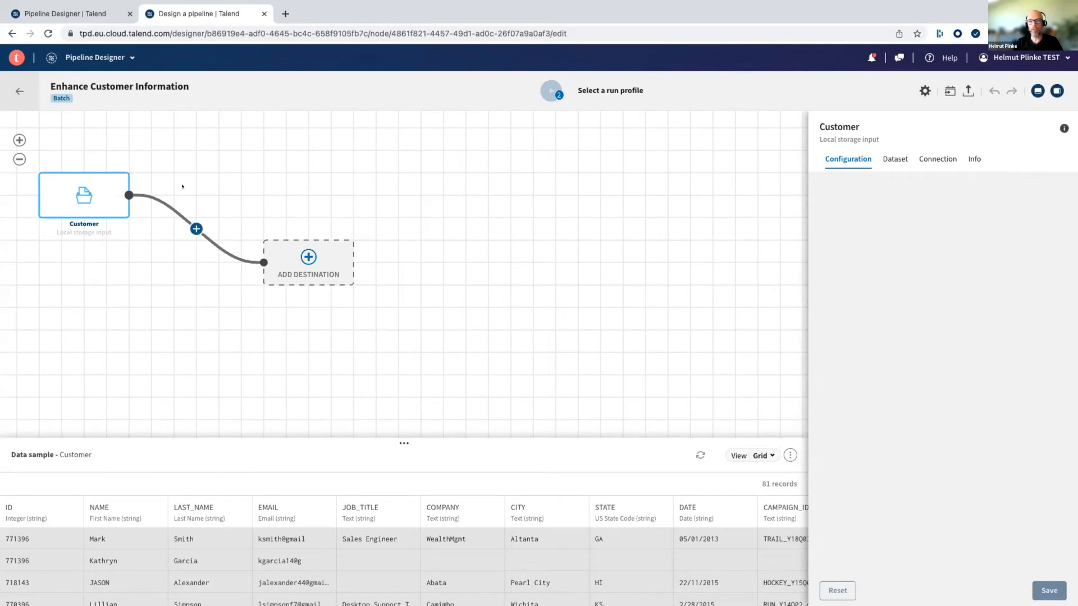
left_click(195, 229)
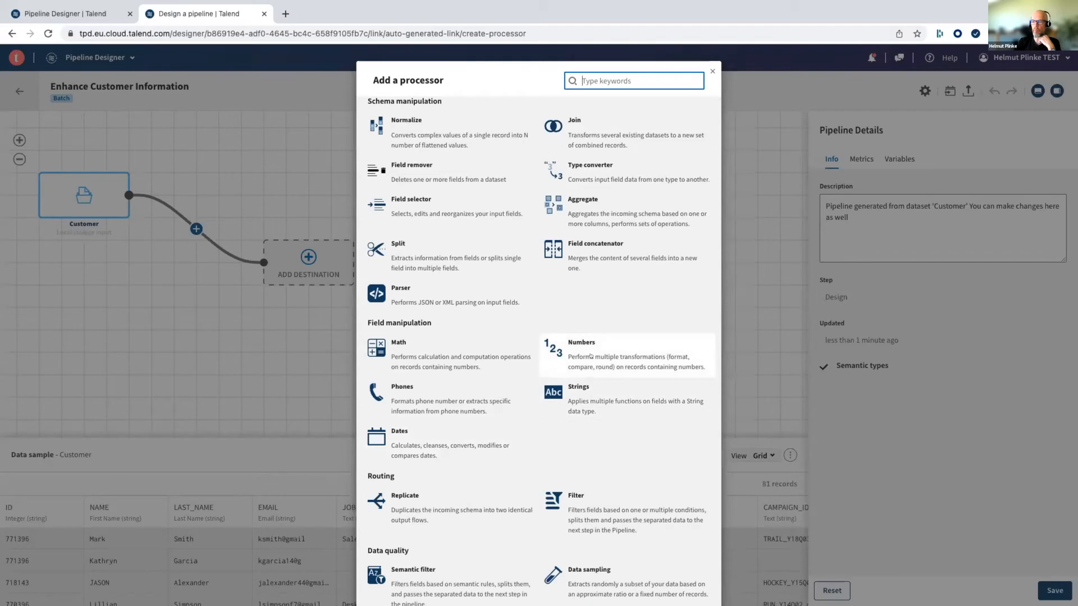
scroll(591, 355, "down", 1)
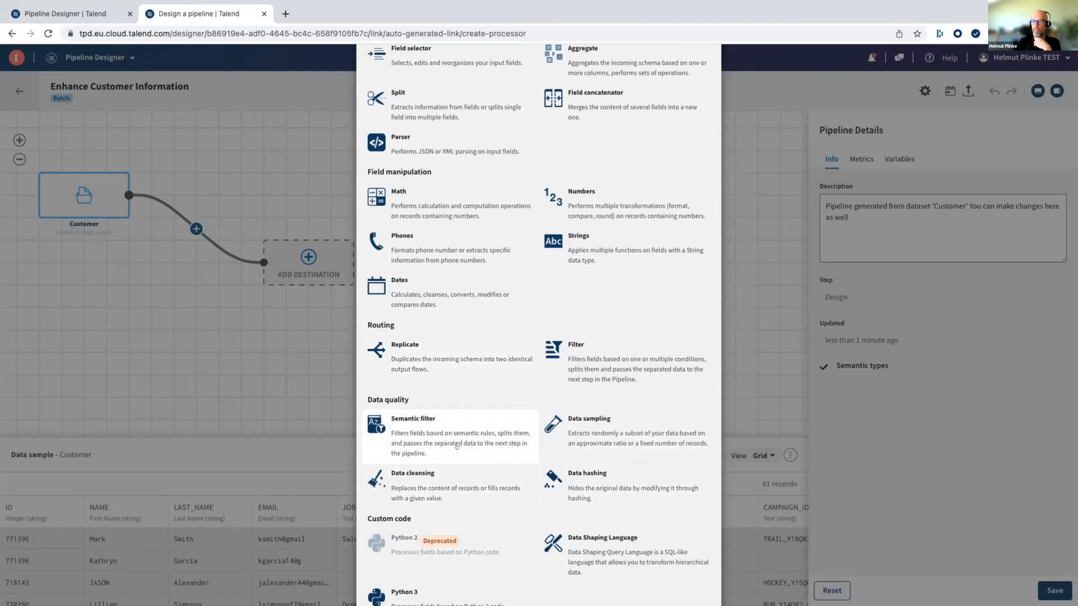
scroll(456, 447, "down", 2)
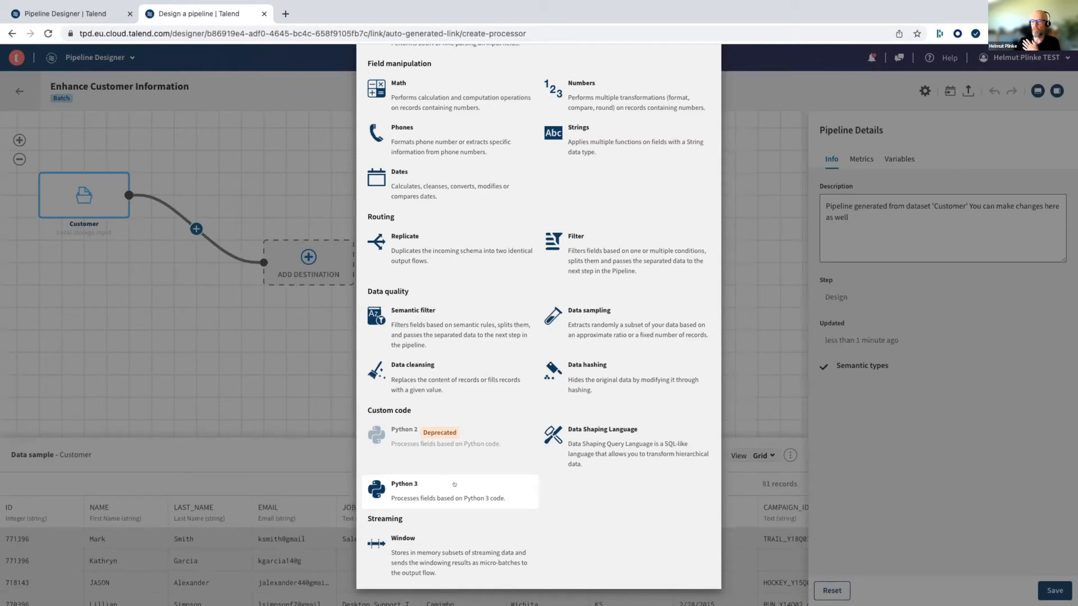
scroll(606, 443, "up", 5)
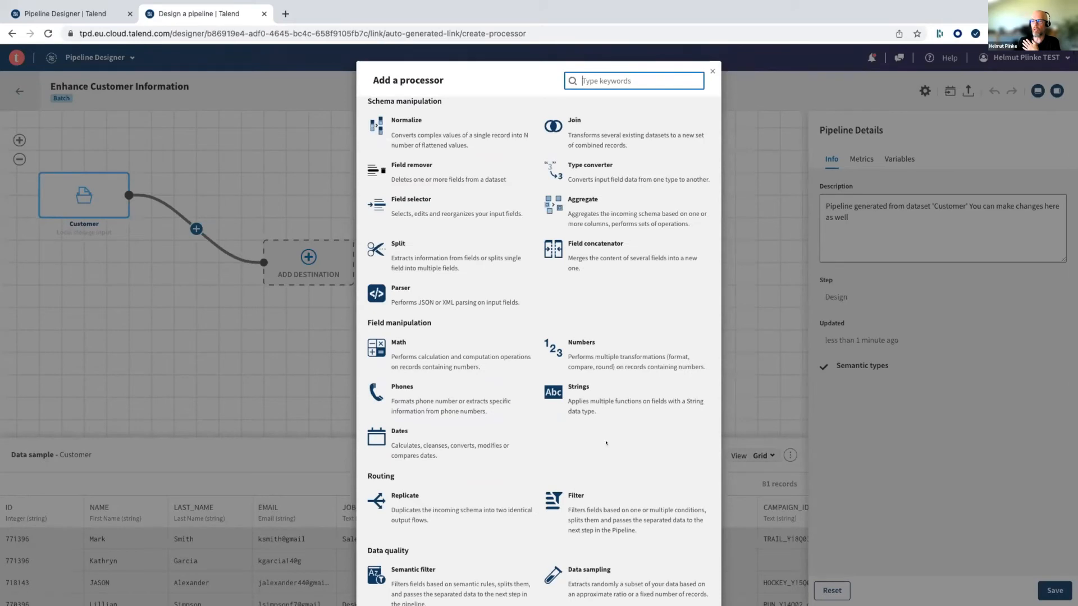
scroll(606, 443, "down", 1)
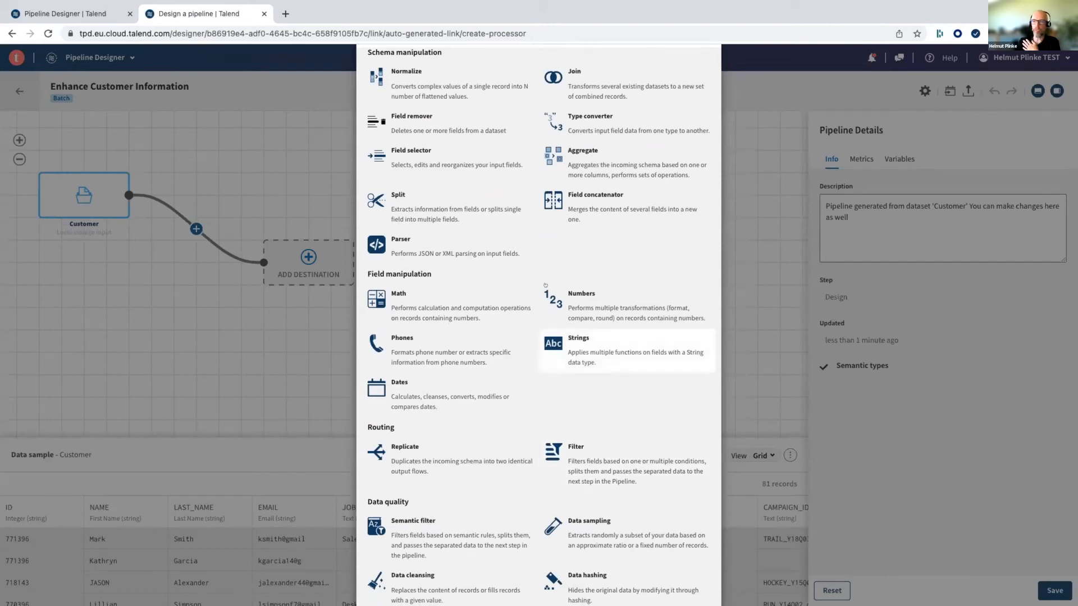
scroll(449, 214, "up", 1)
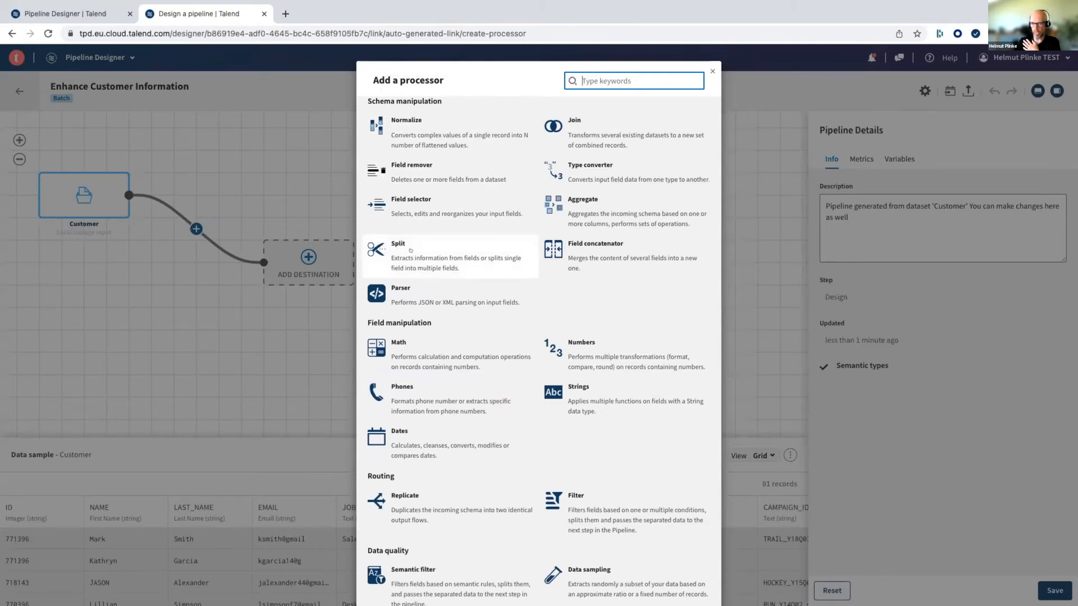
scroll(607, 376, "down", 3)
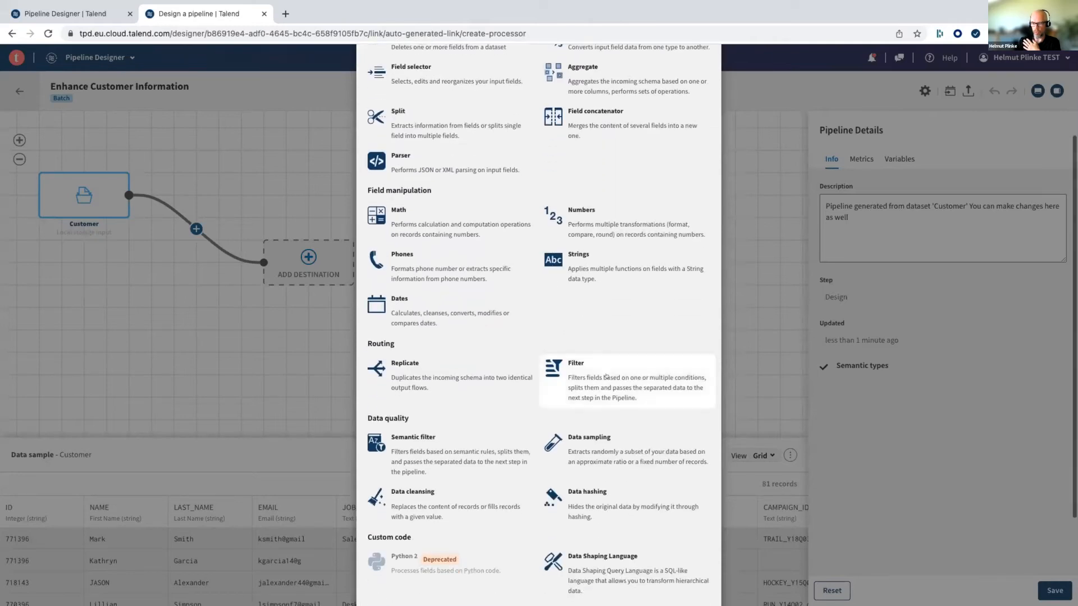
left_click(607, 376)
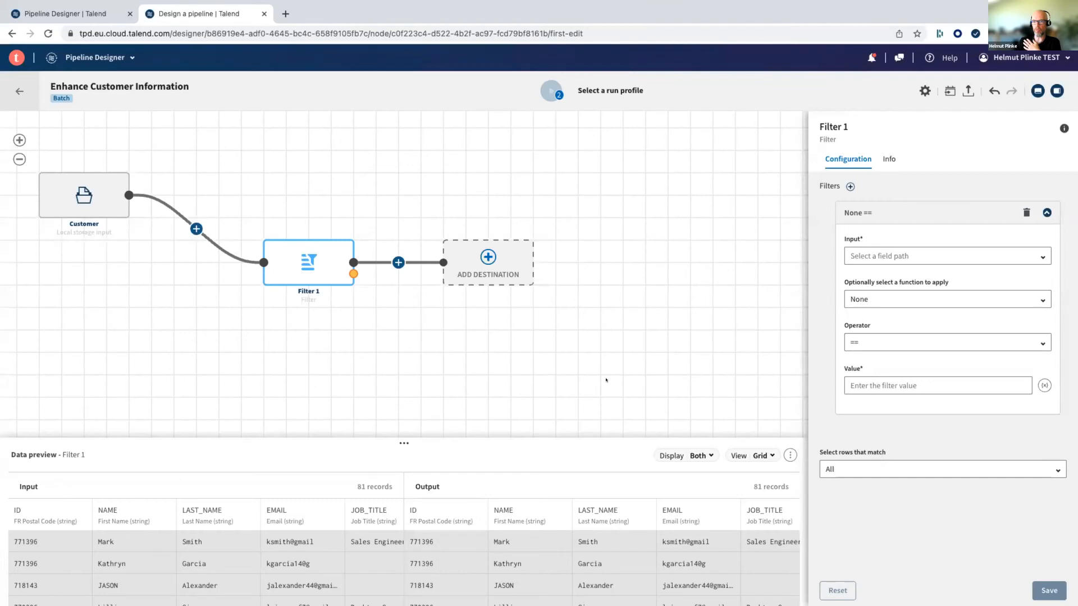
- Enlarge the filter's data preview and examine the STATE column of the input records for irregular values
mouse_move(310, 266)
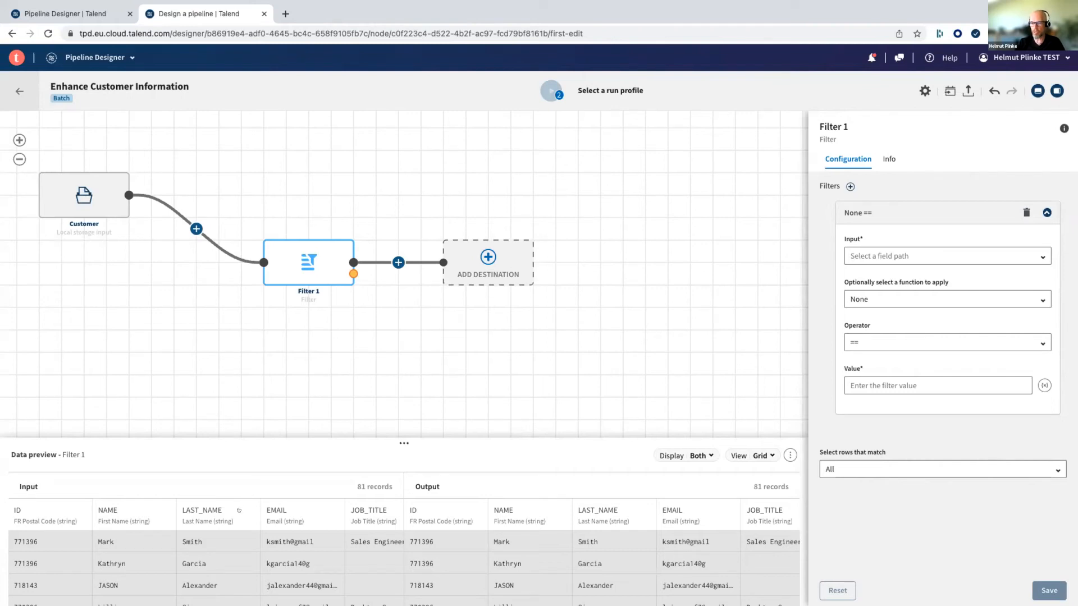
scroll(224, 533, "right", 5)
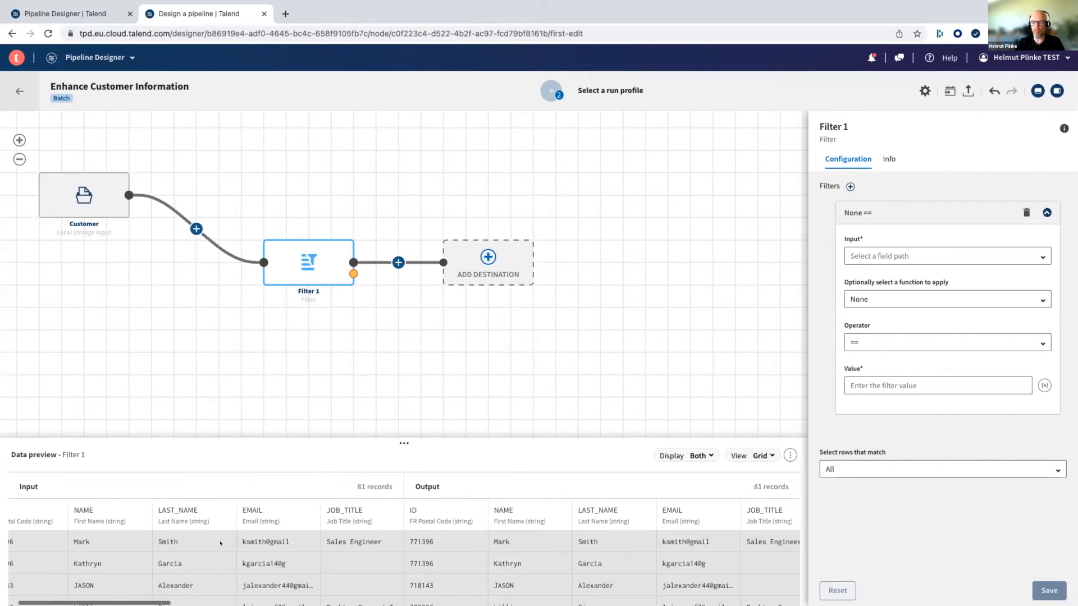
scroll(221, 542, "right", 3)
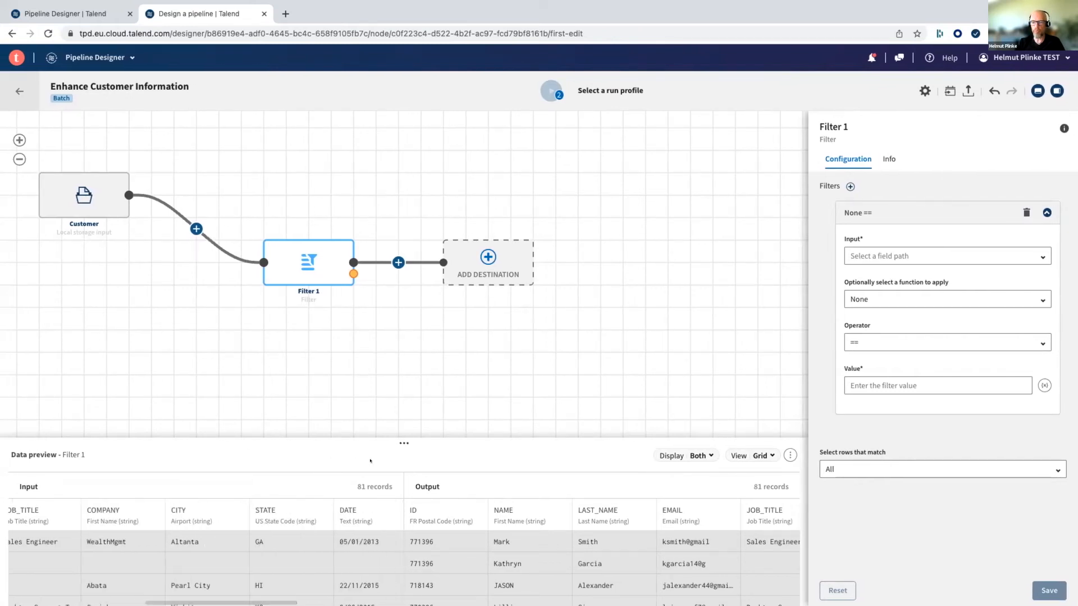
left_click_drag(399, 444, 404, 328)
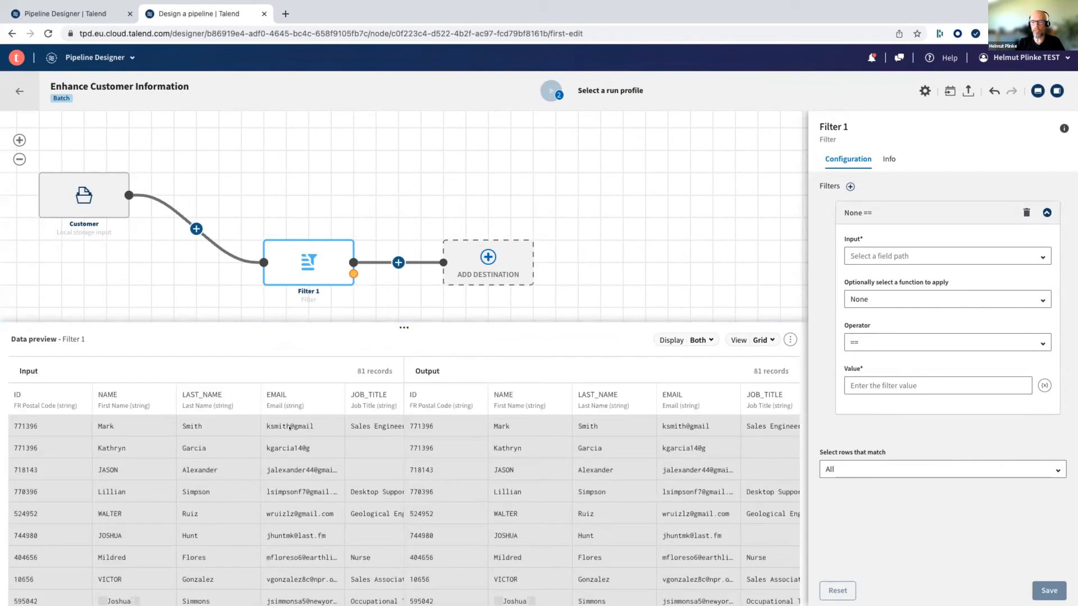
scroll(182, 409, "right", 7)
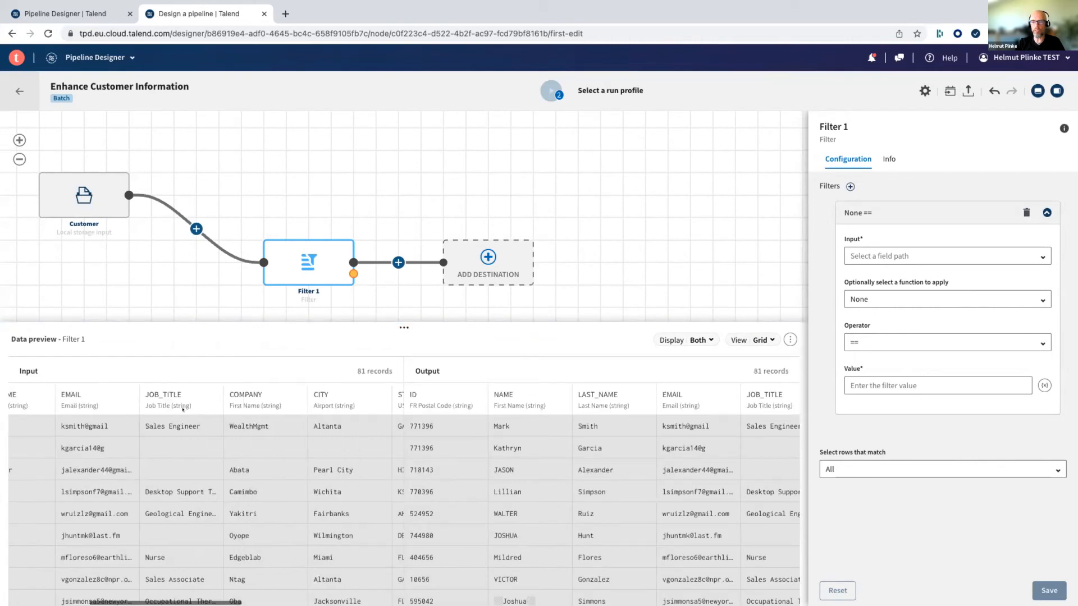
scroll(218, 428, "right", 1)
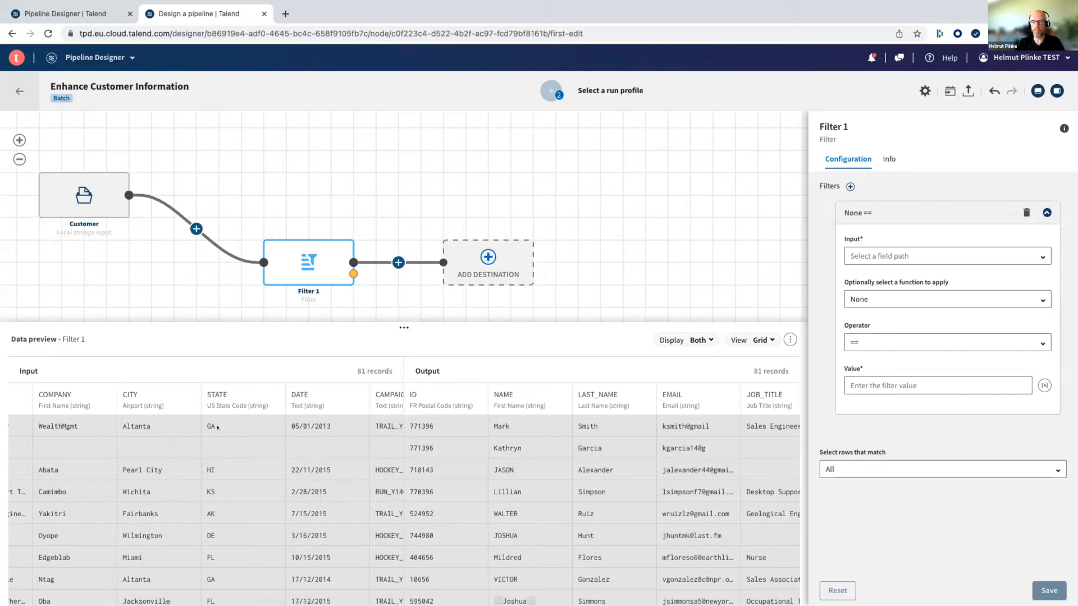
scroll(212, 416, "down", 5)
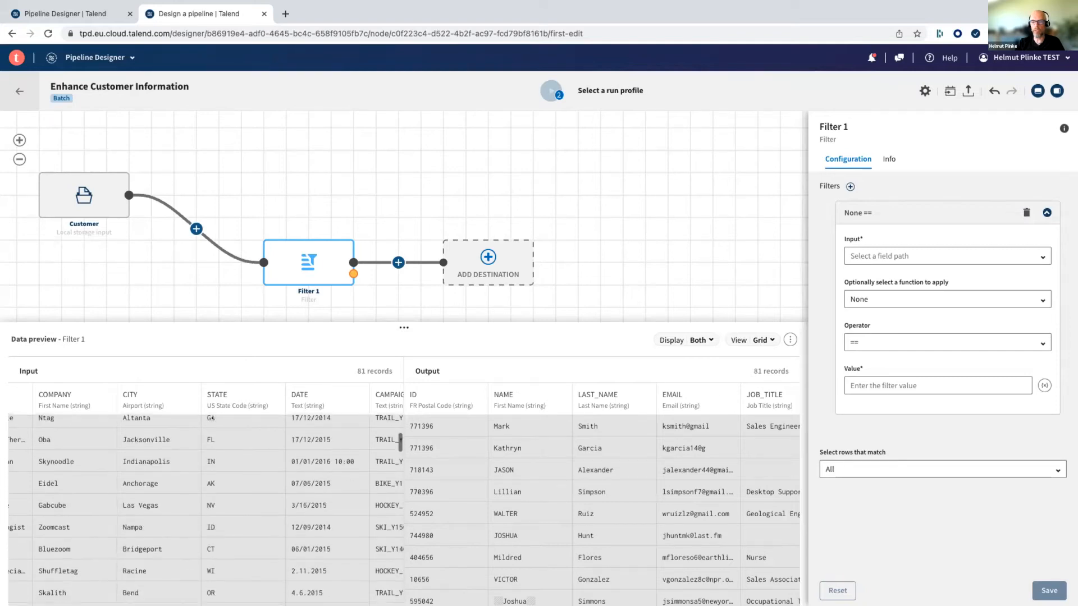
scroll(219, 444, "up", 1)
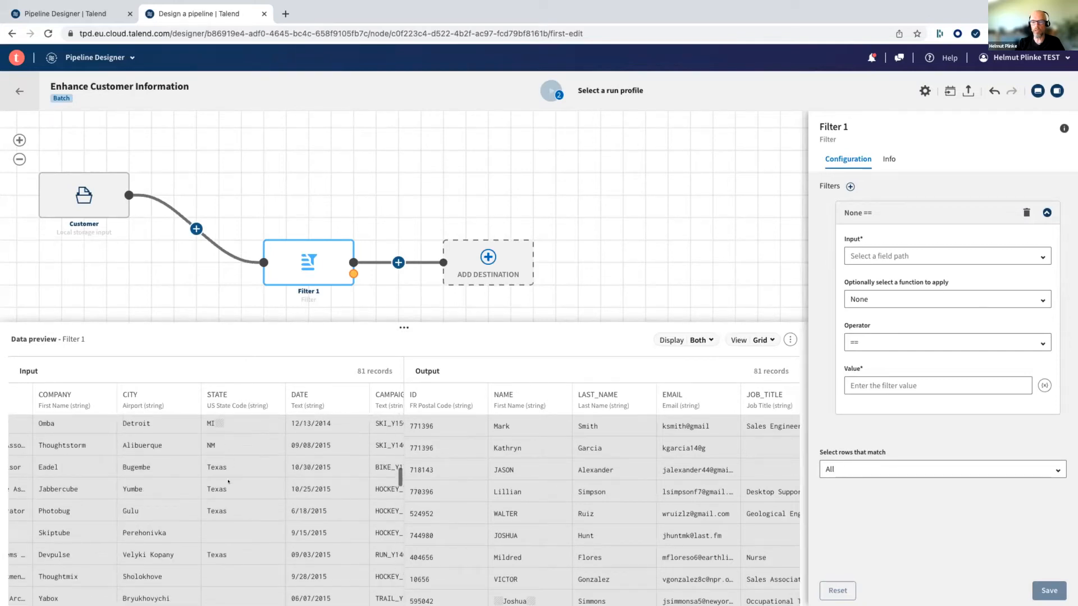
scroll(207, 463, "down", 4)
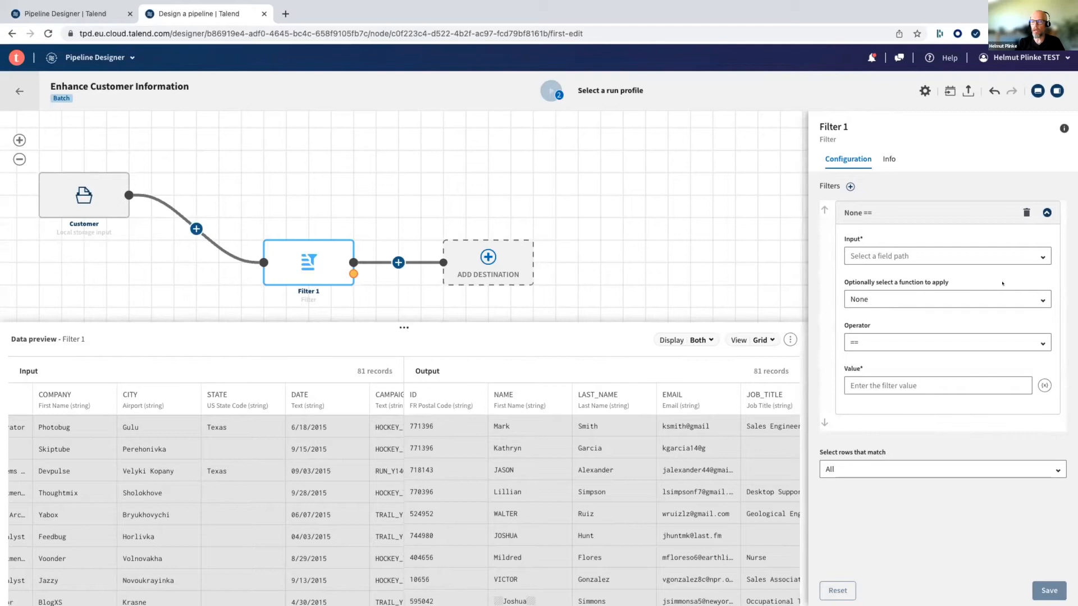
scroll(167, 536, "down", 10)
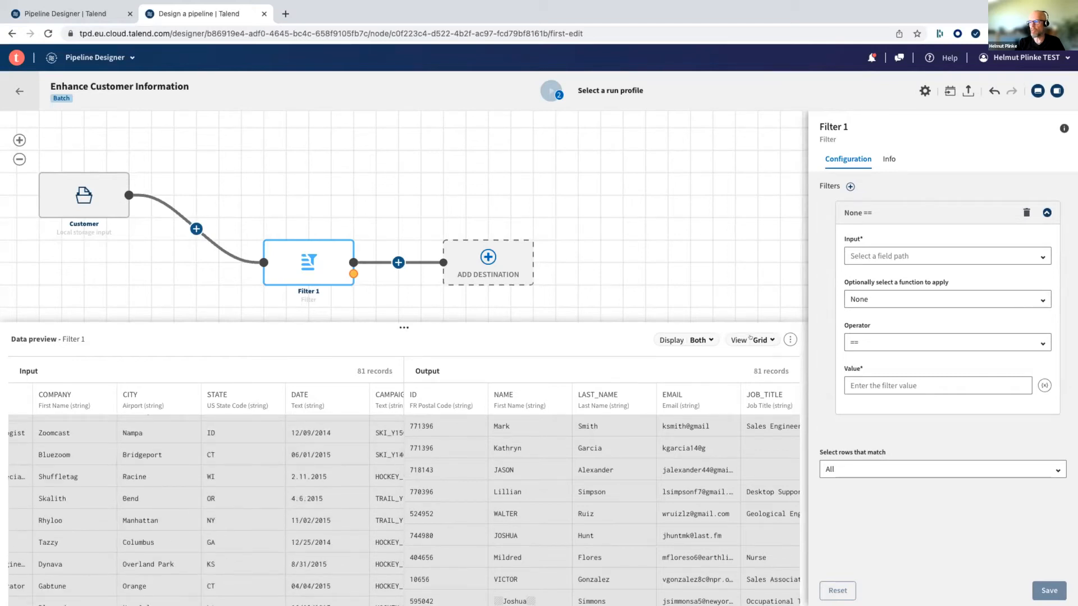
- Configure the filter on the .STATE field with the Length function equal to 2, and save it
left_click(1034, 250)
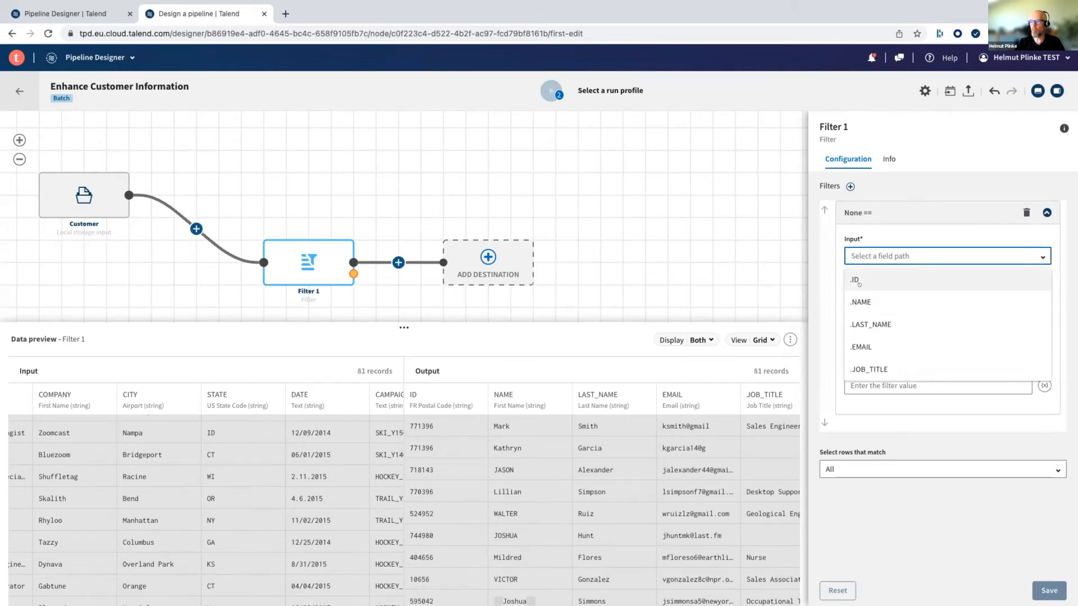
scroll(860, 337, "down", 3)
scroll(860, 339, "down", 1)
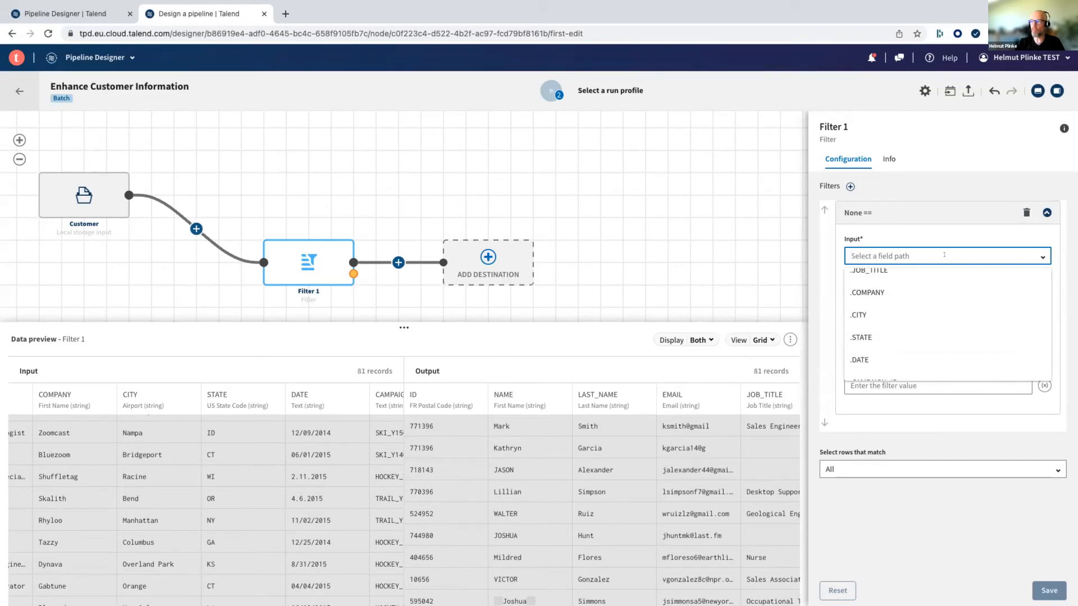
left_click(857, 337)
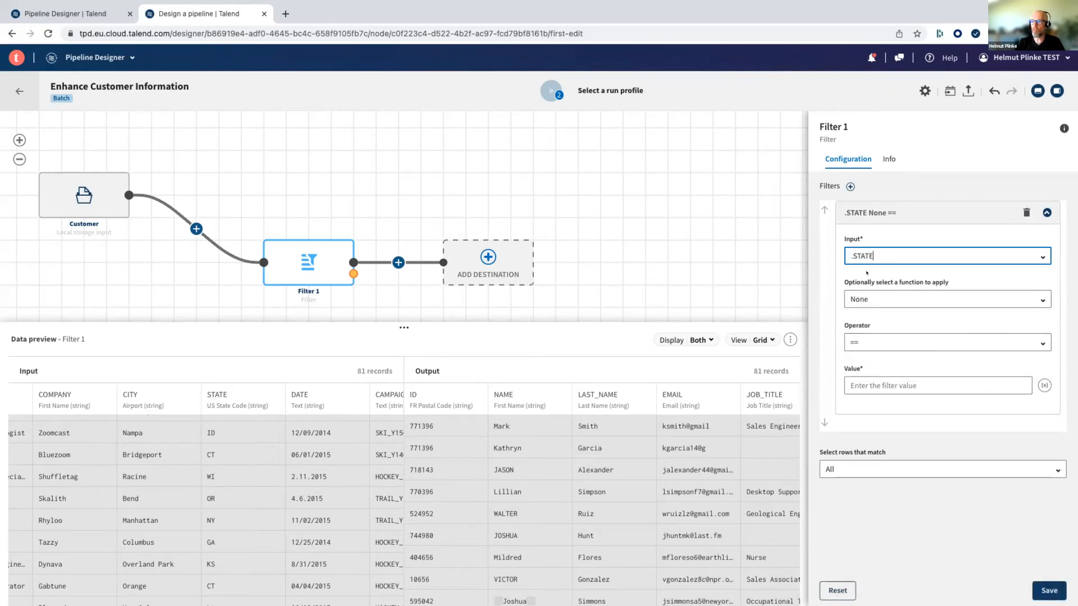
left_click(874, 293)
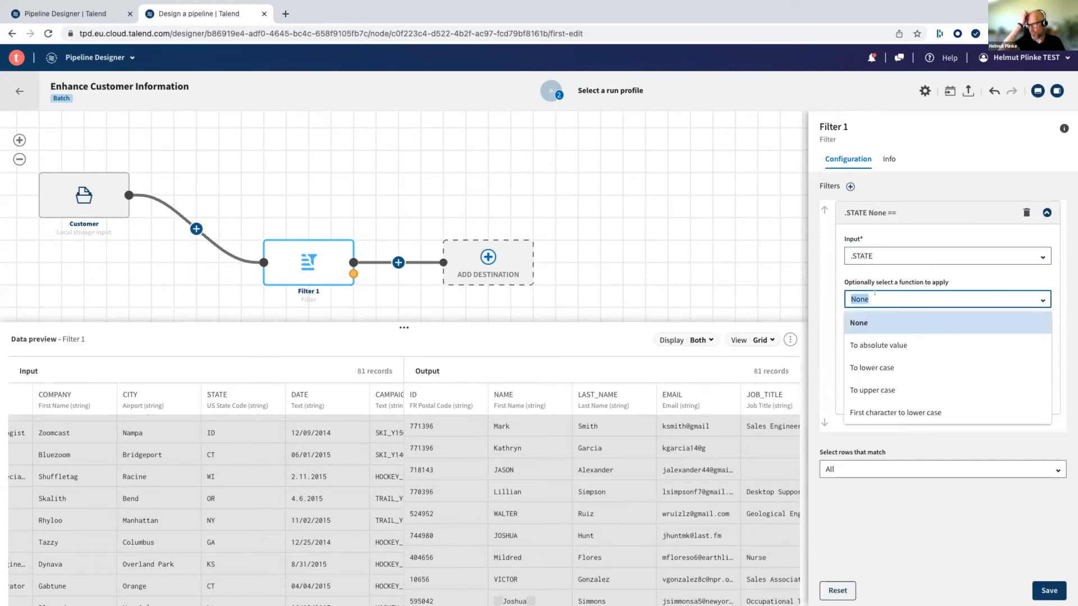
scroll(876, 384, "down", 2)
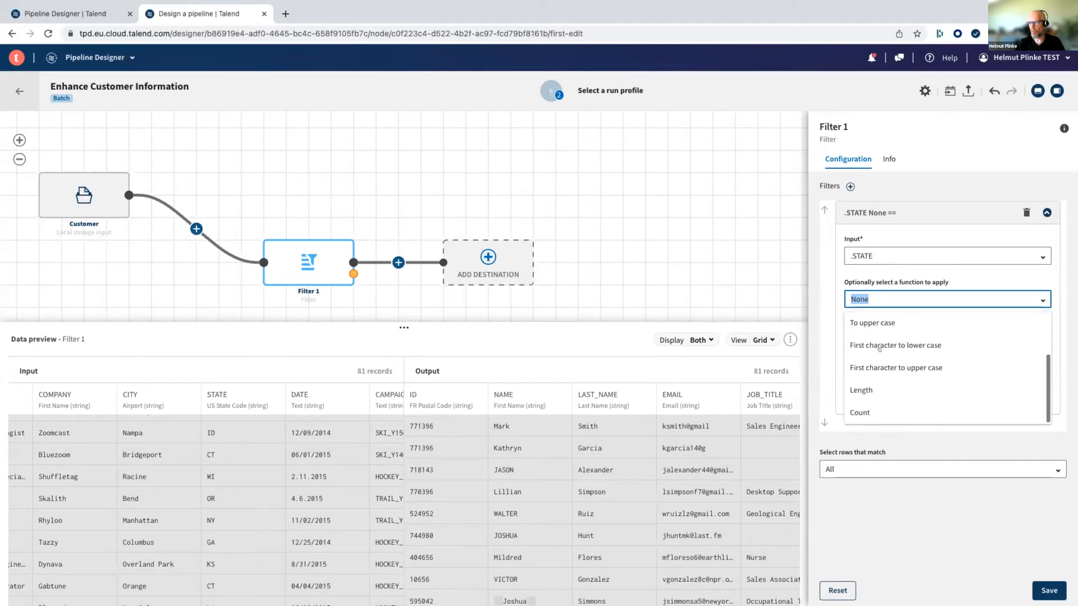
left_click(876, 391)
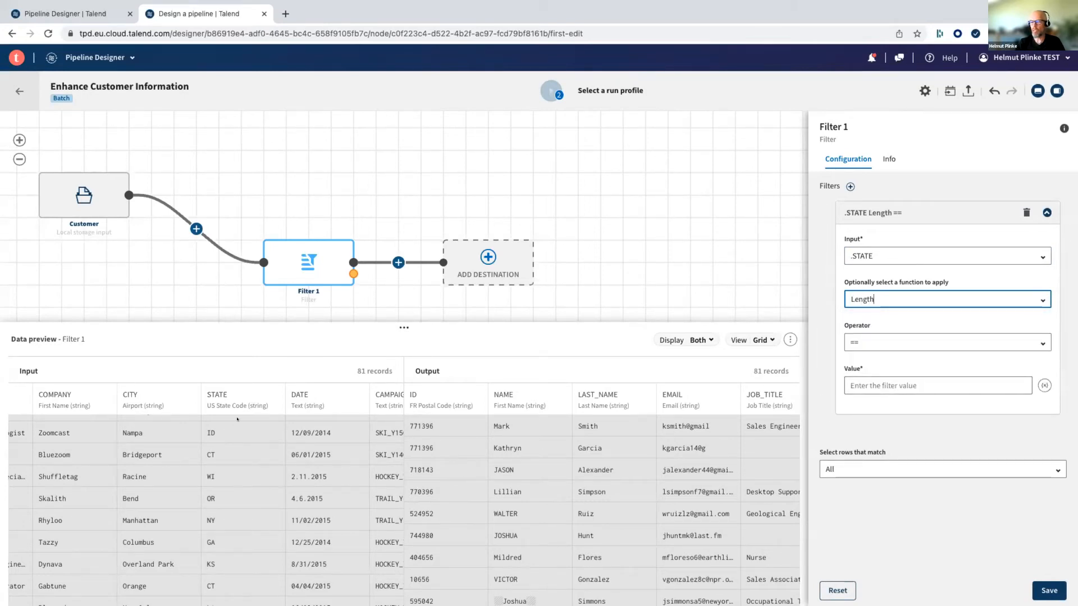
left_click(865, 373)
type("2")
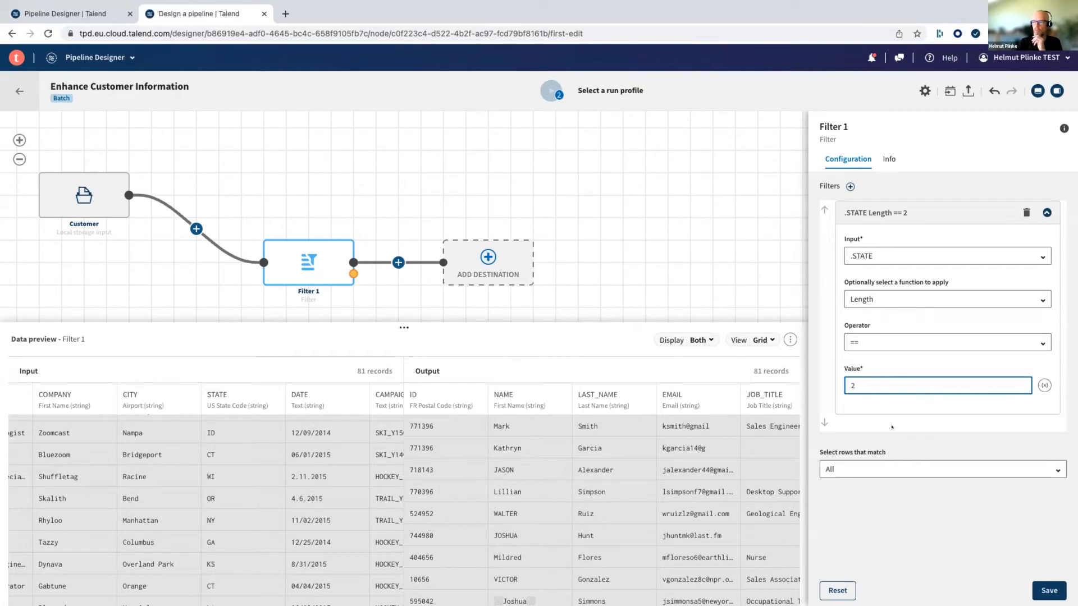
left_click(1047, 586)
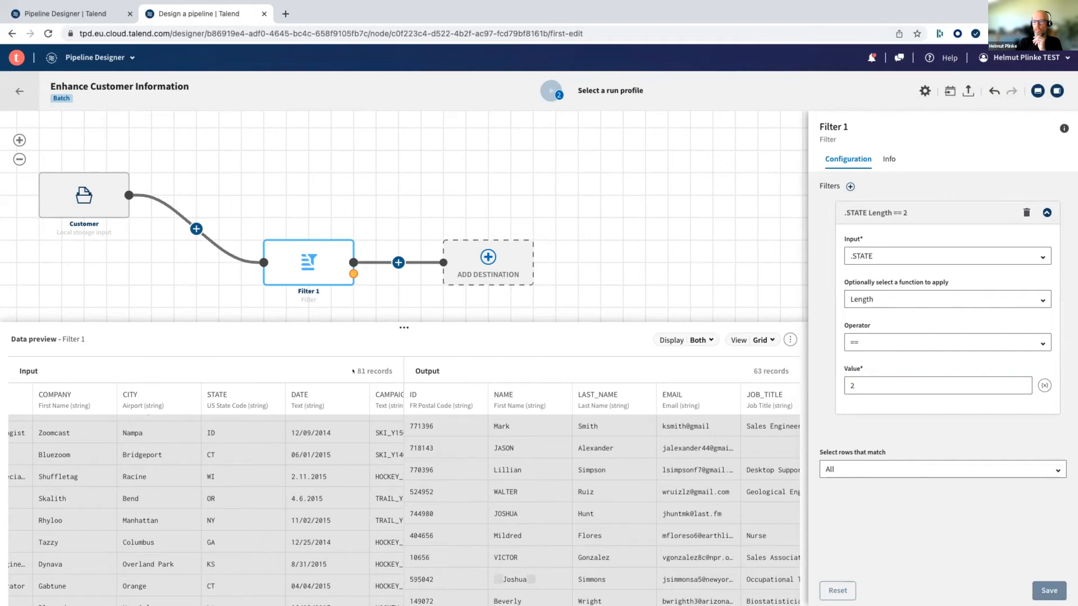
- Compare the filter's input and output record counts and check the STATE values in the output preview
left_click_drag(353, 368, 391, 372)
left_click_drag(751, 371, 786, 372)
scroll(624, 453, "right", 5)
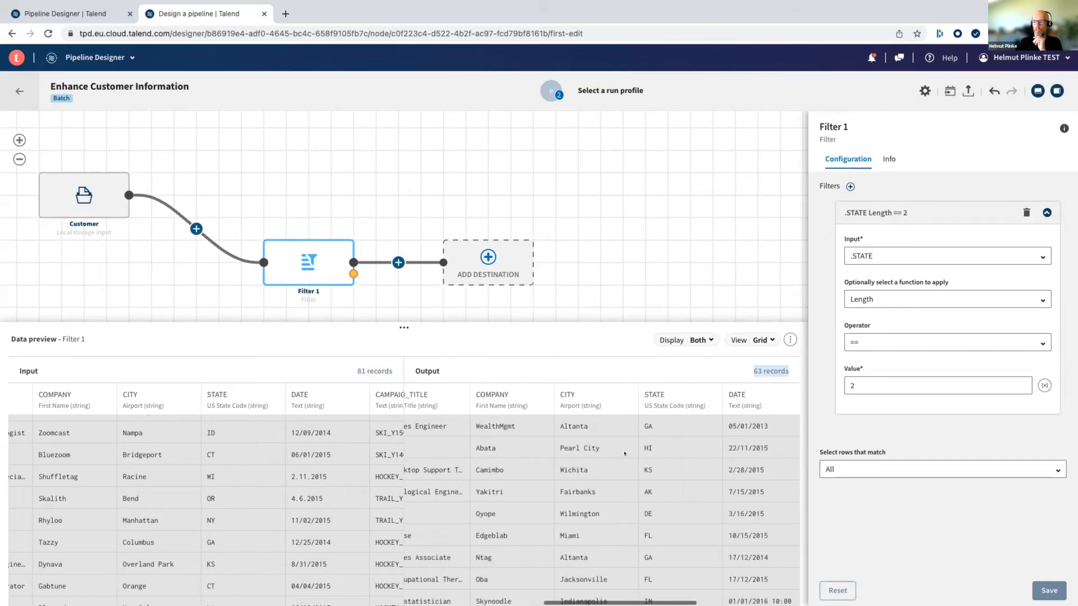
scroll(624, 453, "right", 3)
scroll(563, 514, "right", 1)
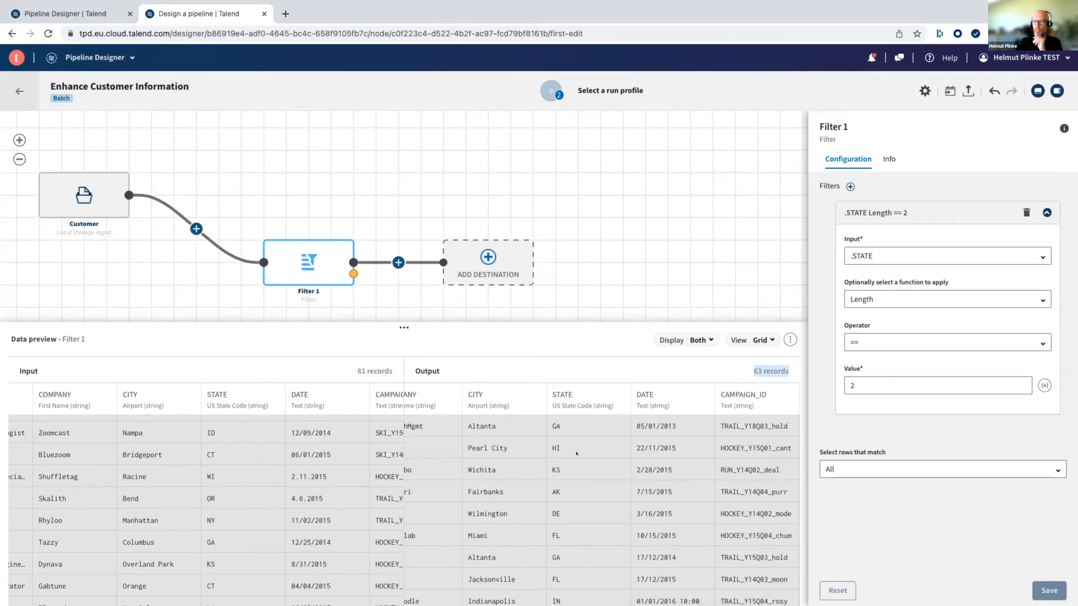
- Look through the remaining STATE values in the filter's output preview
scroll(576, 453, "down", 5)
scroll(577, 453, "down", 8)
scroll(576, 453, "down", 8)
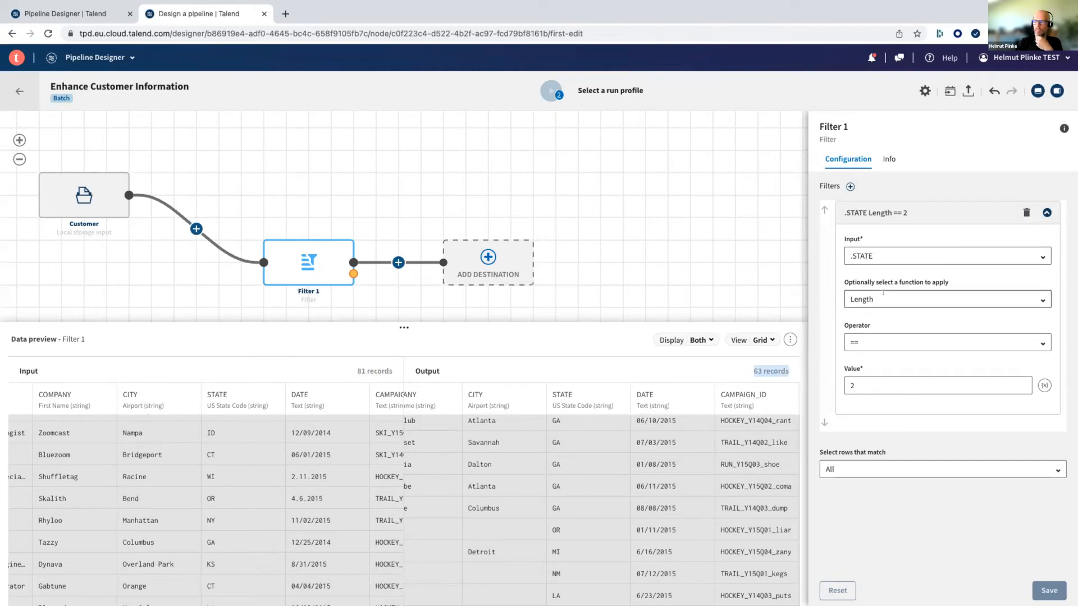
- Review the functions and comparison operators available for the .STATE filter condition, keeping Length, == and the value 2
left_click(883, 292)
scroll(886, 330, "down", 3)
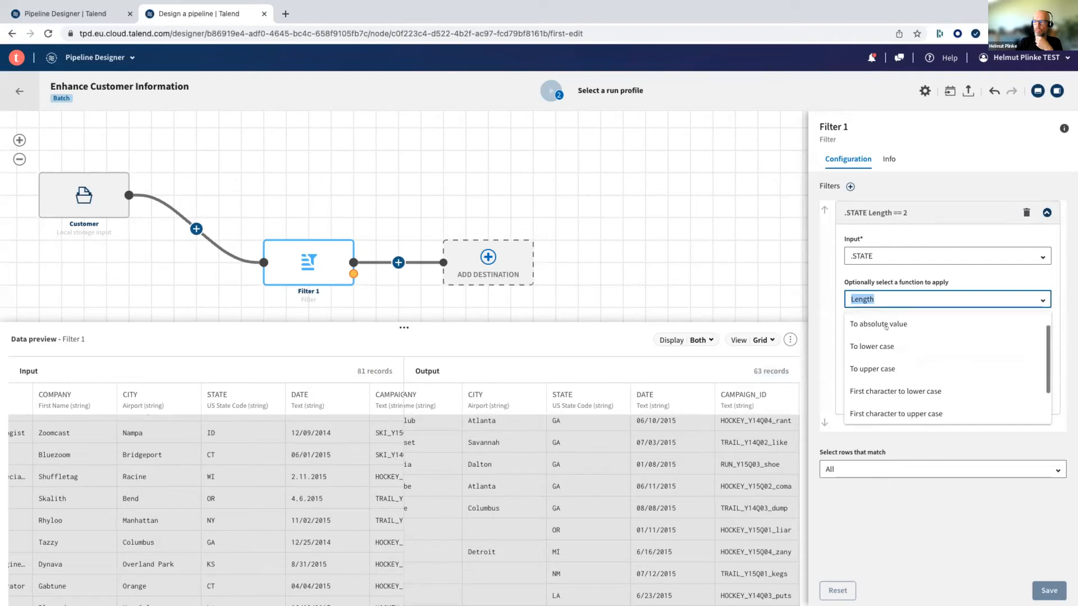
scroll(885, 328, "down", 1)
scroll(886, 327, "up", 3)
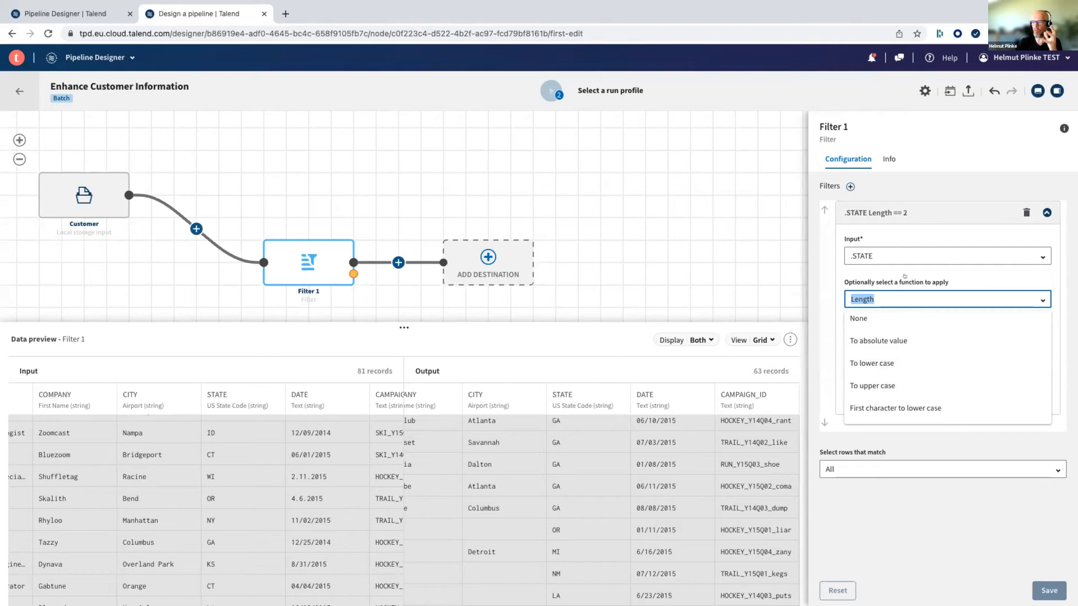
scroll(904, 277, "up", 1)
left_click(878, 275)
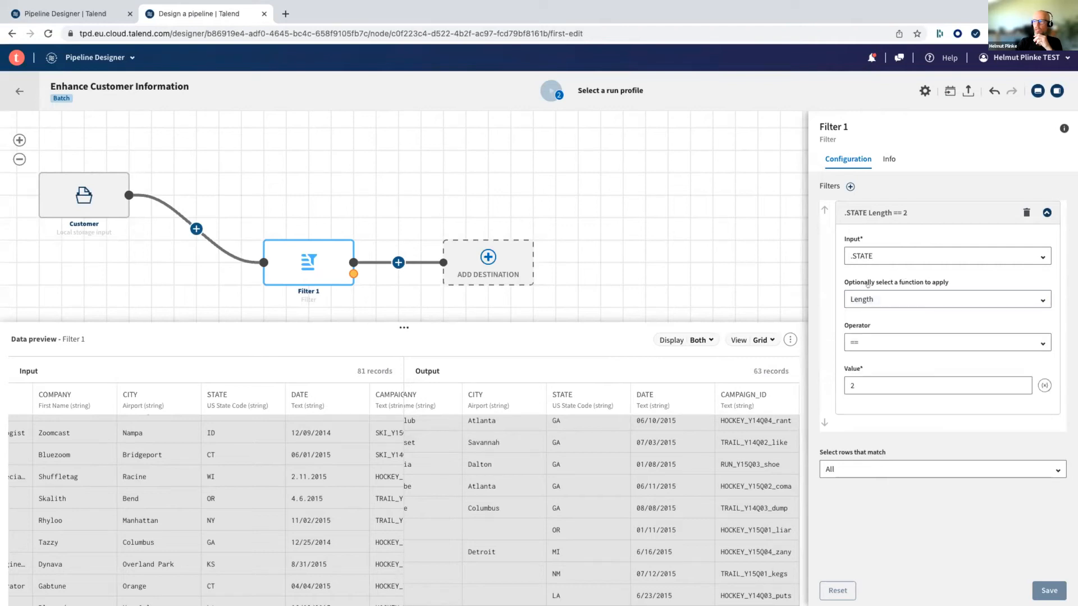
left_click(867, 338)
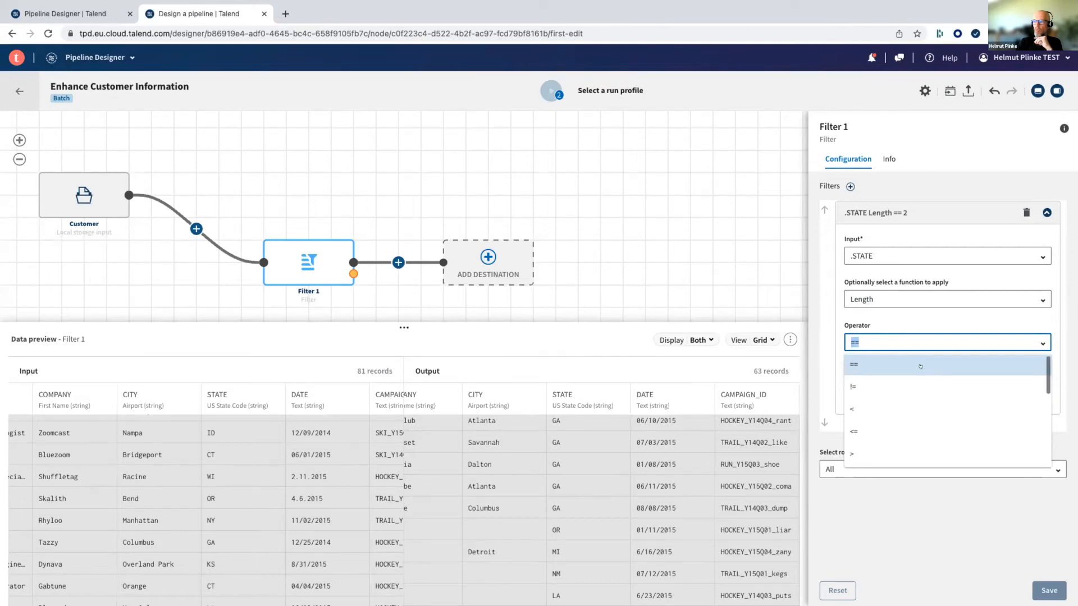
scroll(920, 366, "down", 5)
scroll(920, 367, "down", 2)
scroll(919, 367, "up", 2)
left_click(918, 317)
left_click(866, 383)
type("2")
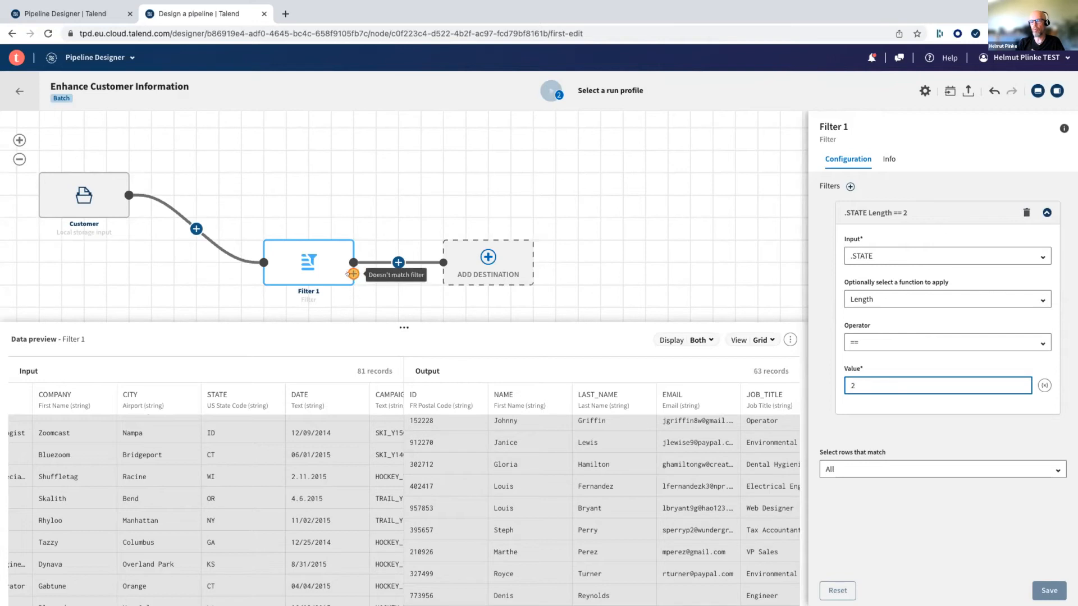
- Add a second output branch to the filter for the records that don't match its condition
left_click(350, 274)
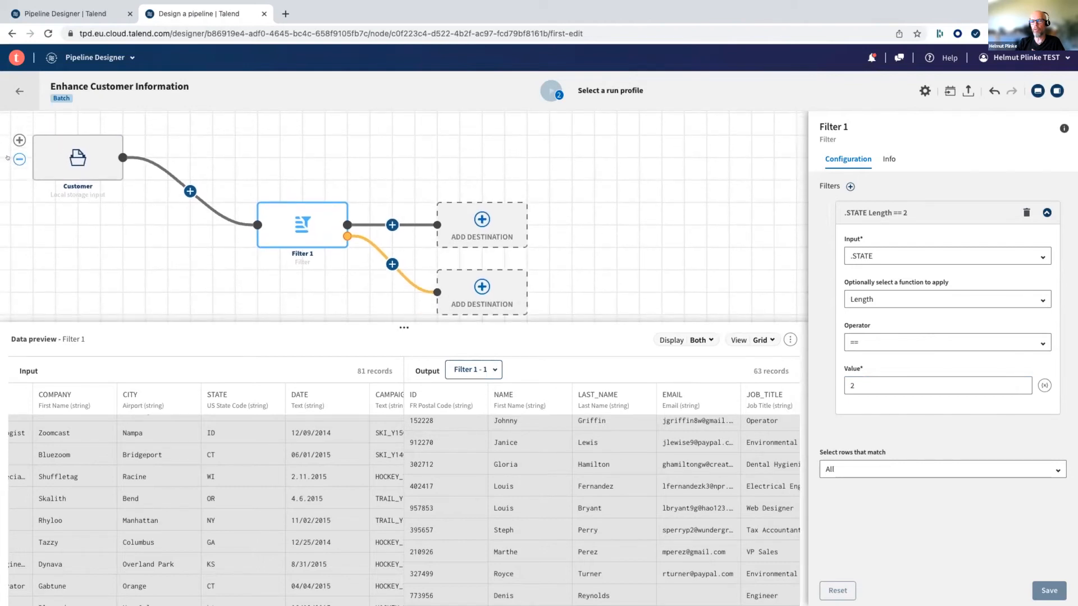
left_click(18, 157)
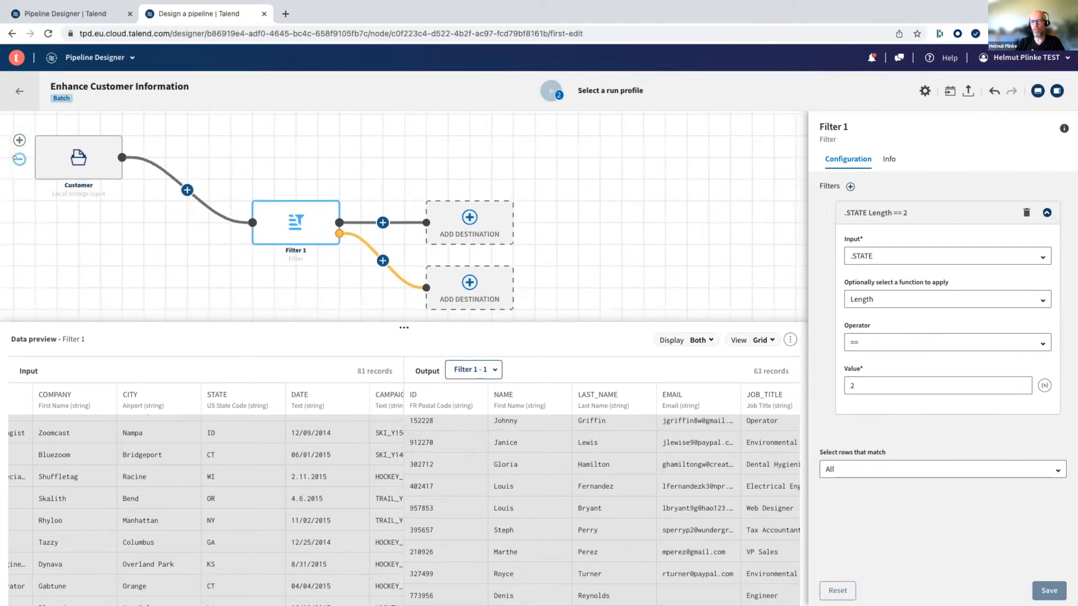
left_click(20, 140)
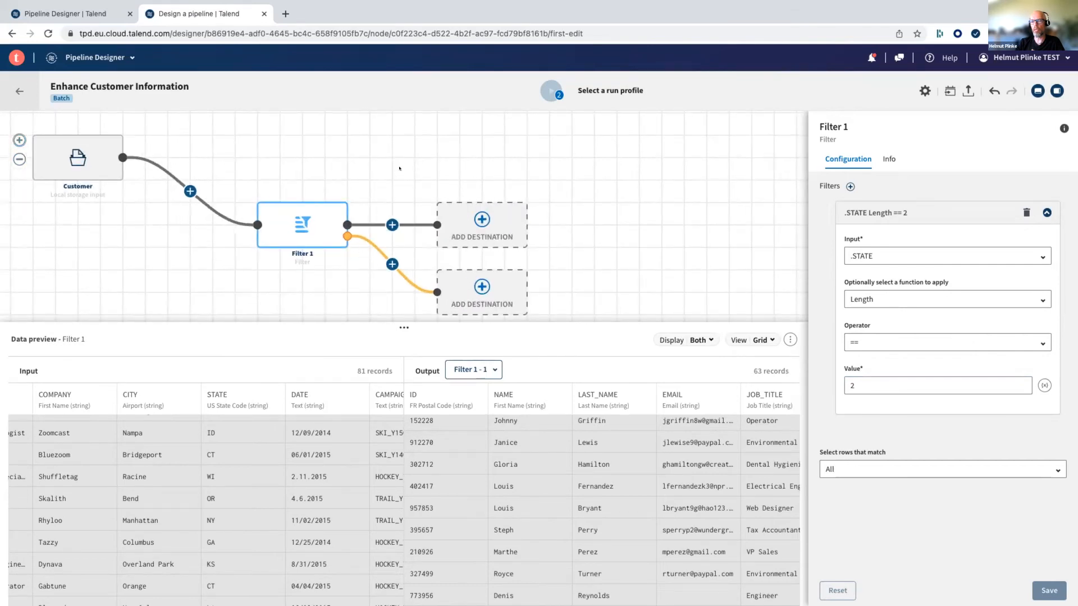
scroll(393, 176, "down", 1)
left_click_drag(391, 183, 407, 128)
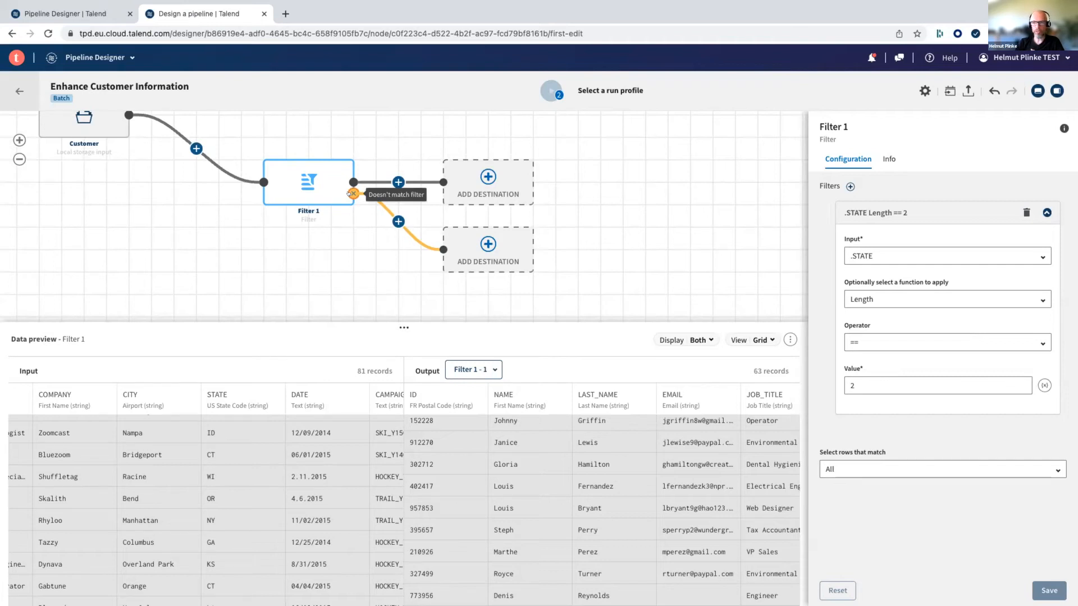
- Start a new dataset as the destination of the non-matching branch and name it "Invalid Customer Records"
left_click(484, 246)
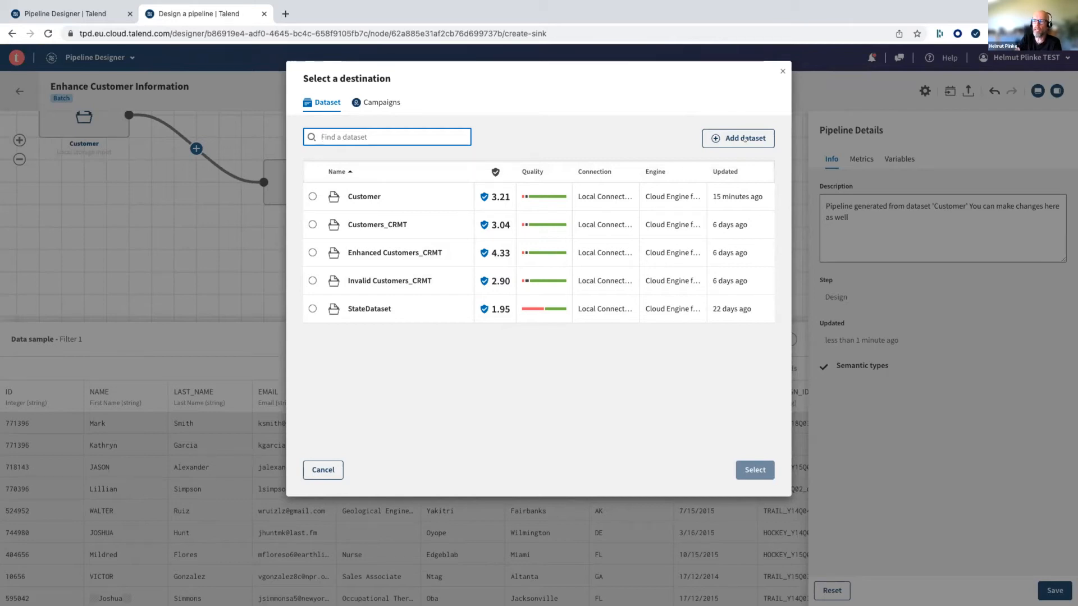
left_click(745, 138)
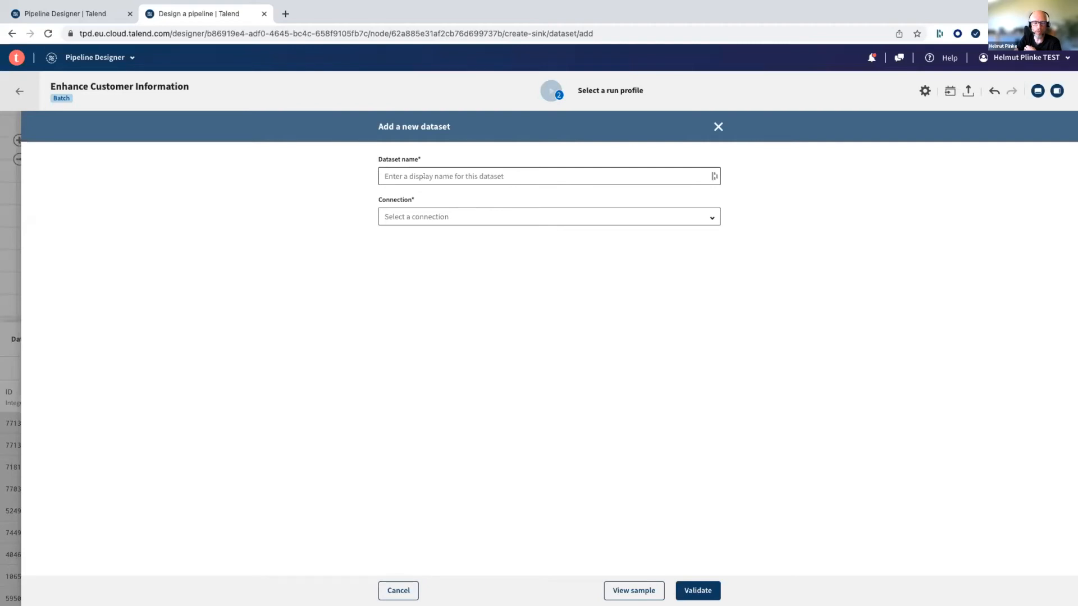
left_click(453, 176)
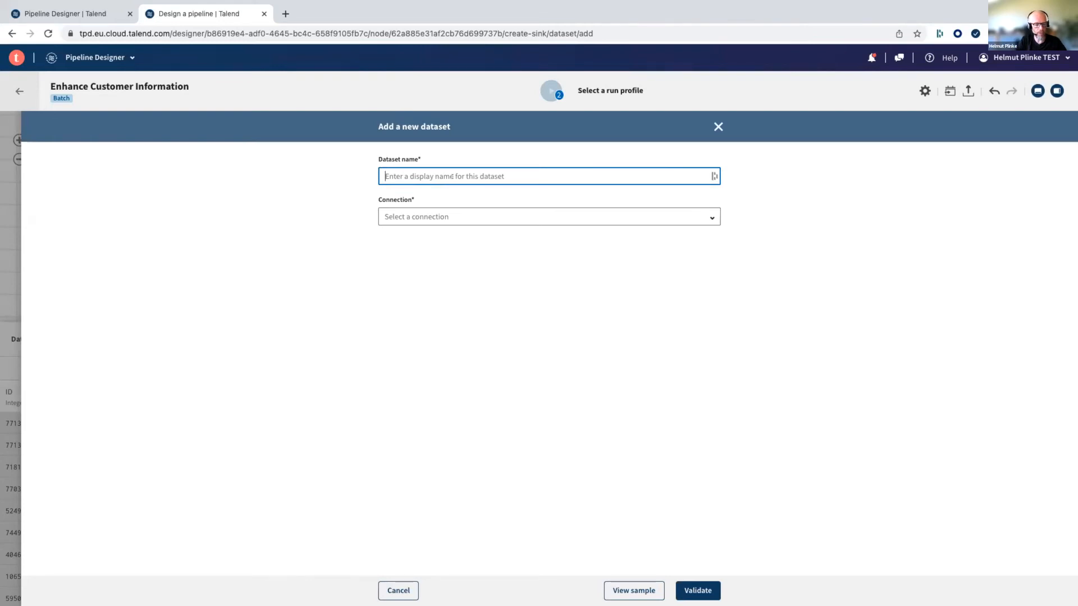
type("INvali")
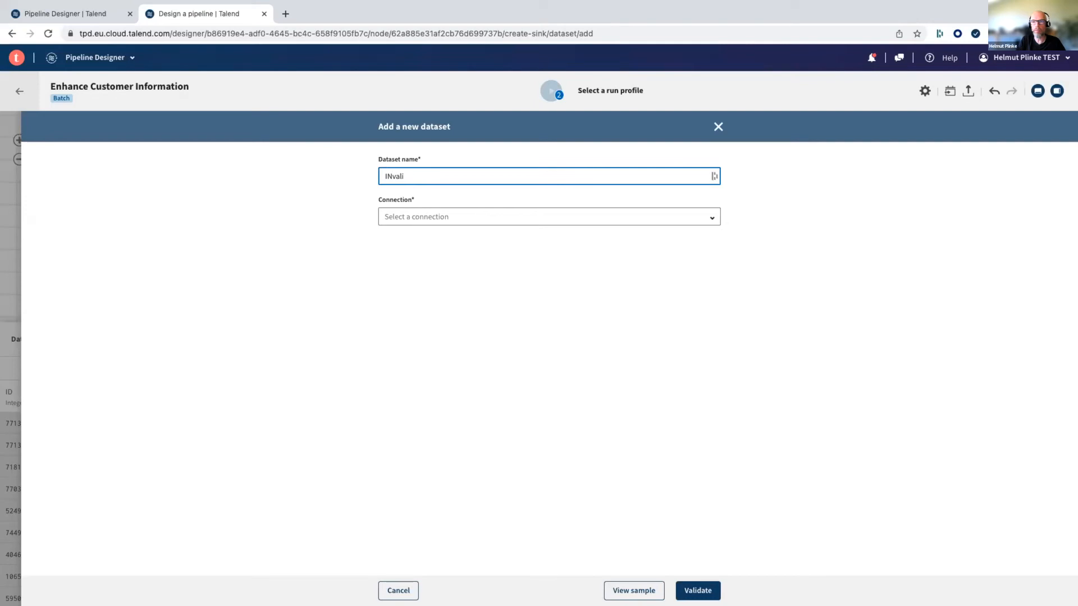
key("BackSpace")
key("BackSpace")
key("BackSpace")
key("BackSpace")
key("BackSpace")
type("nvalid Customer Records")
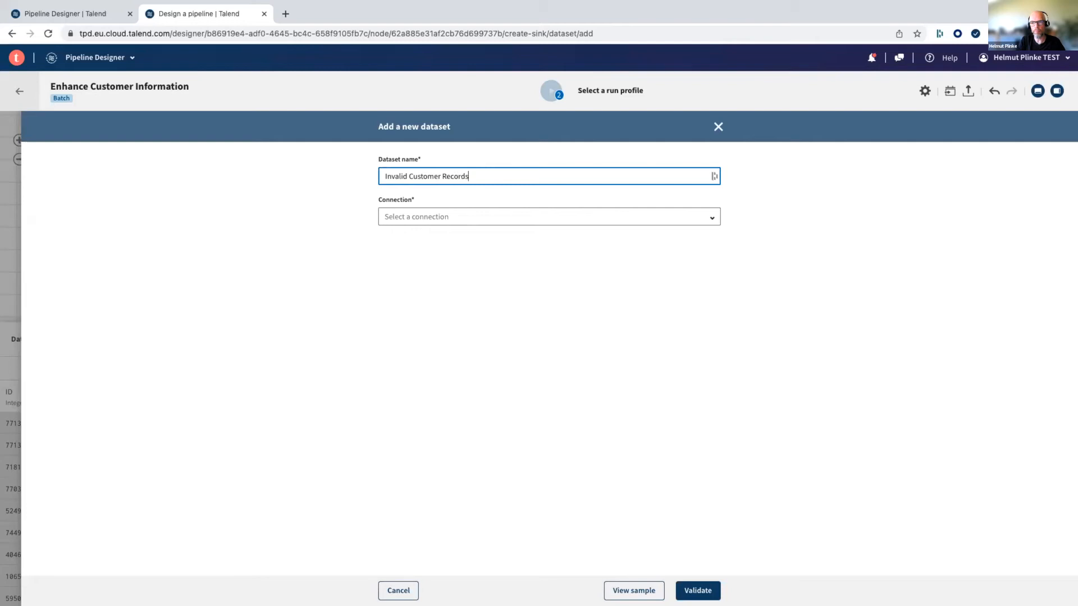
- Assign Local Connection to the new dataset and extend its name to "Invalid Customer Records.csv"
left_click(433, 218)
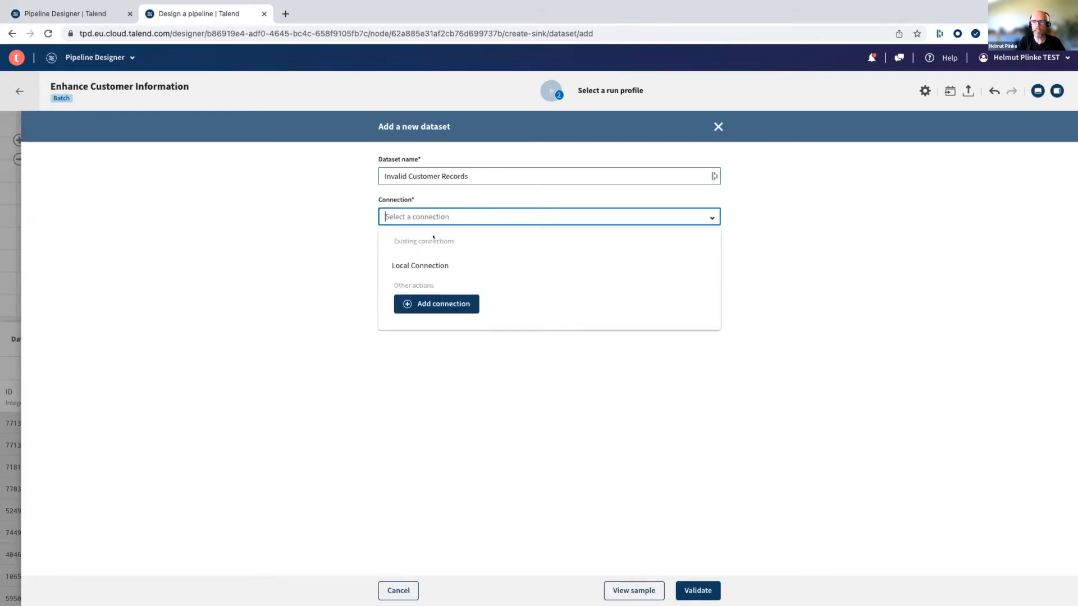
left_click(424, 264)
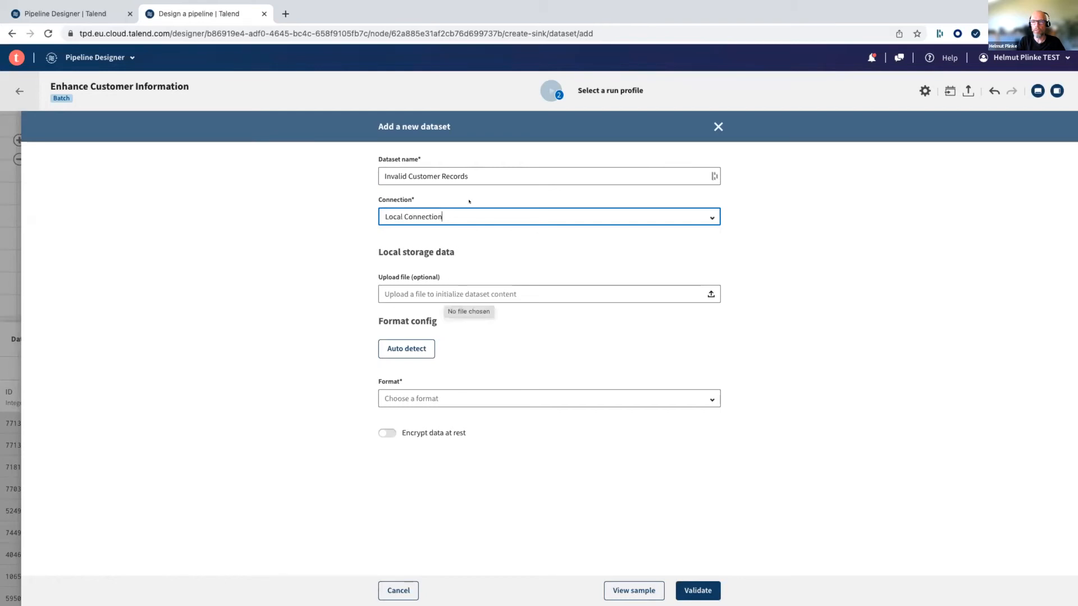
left_click(480, 174)
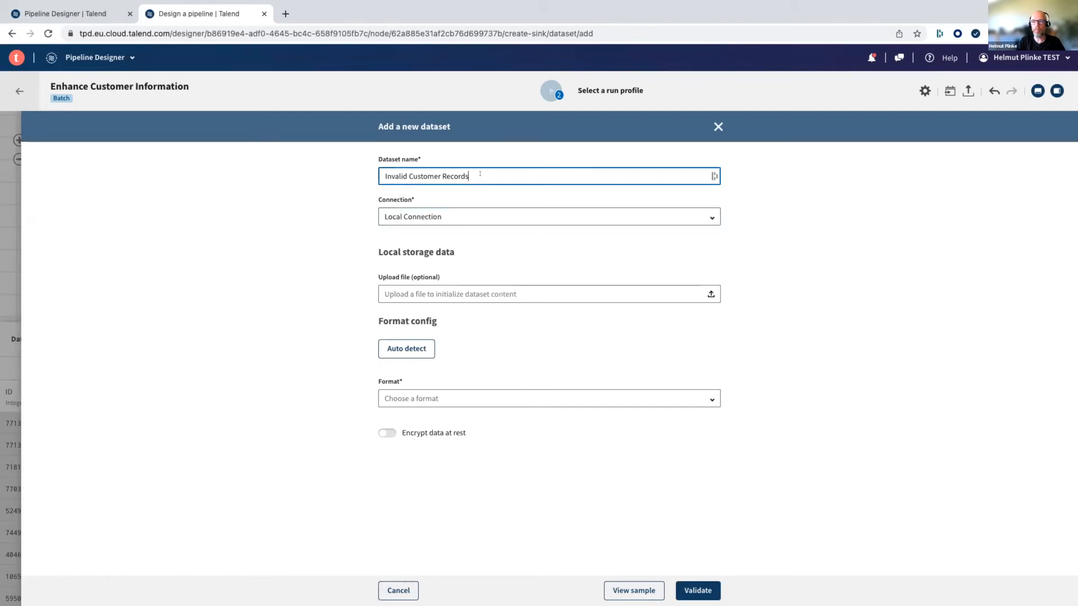
type(".c")
type("vs")
key("BackSpace")
key("BackSpace")
type("sv")
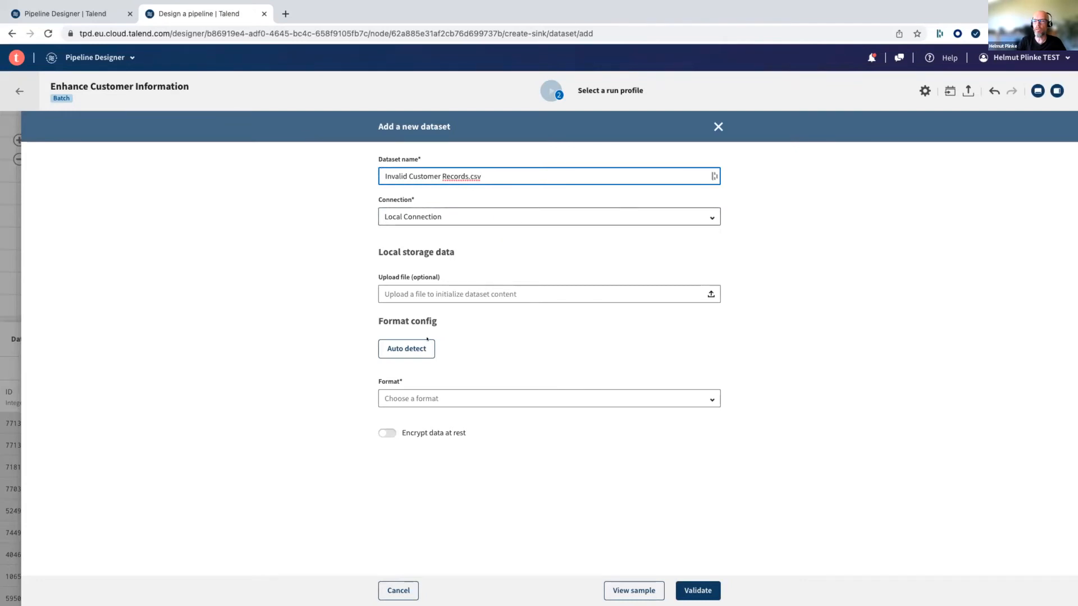
- Set the dataset's format to CSV, recheck its name, connection and format options, and validate it as the destination
left_click(393, 399)
left_click(390, 421)
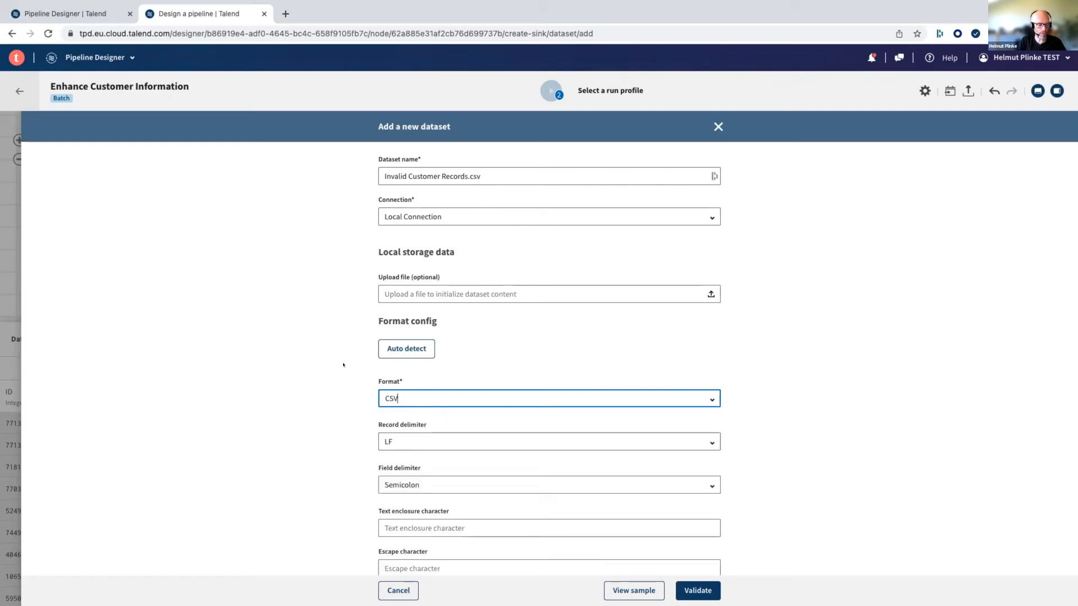
left_click_drag(498, 174, 372, 156)
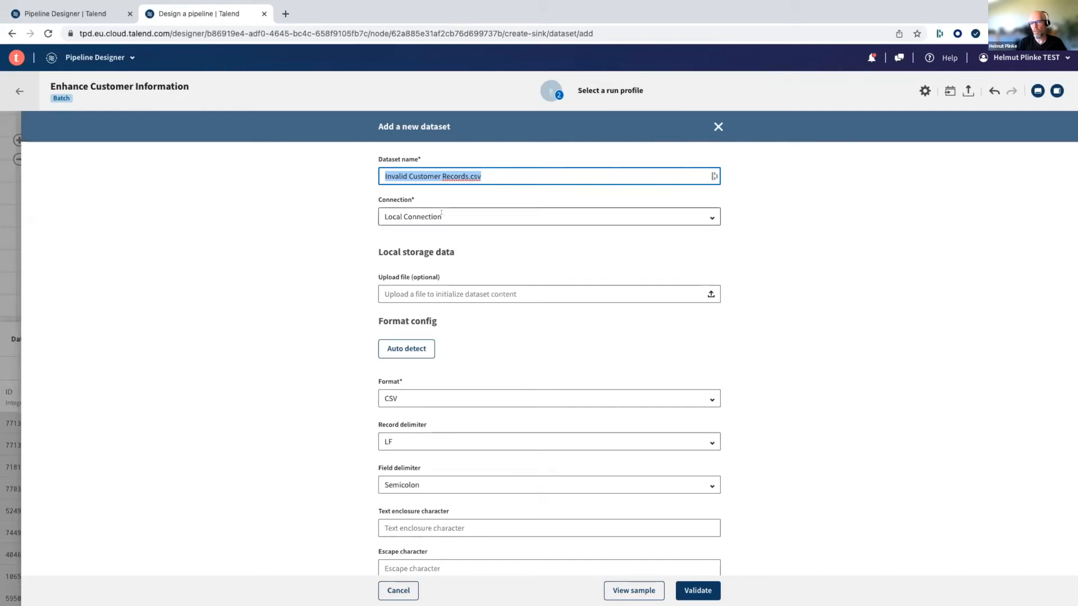
left_click(463, 212)
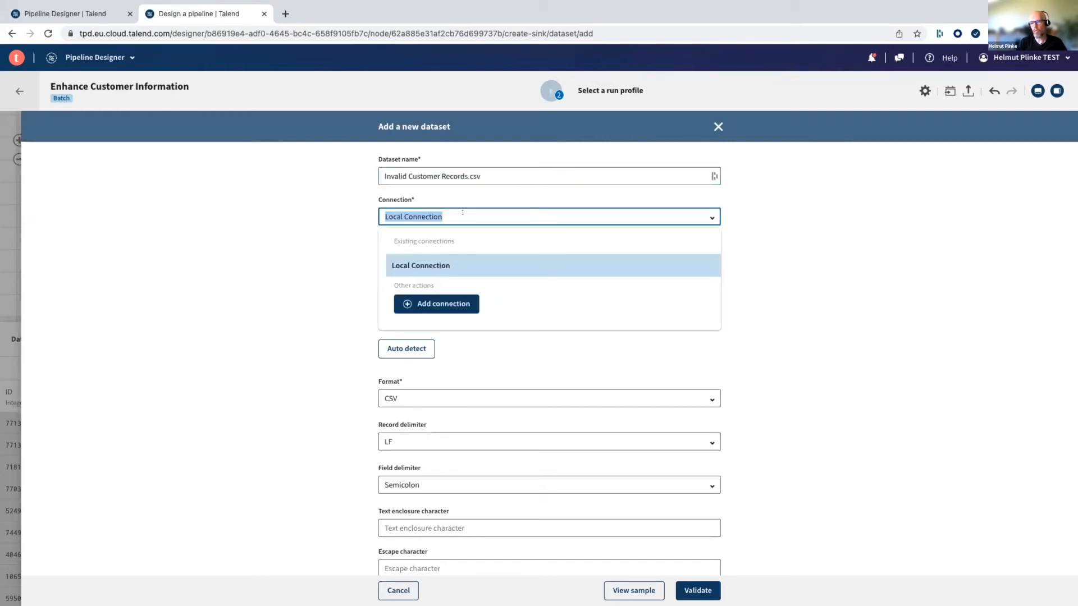
left_click(335, 212)
left_click(416, 400)
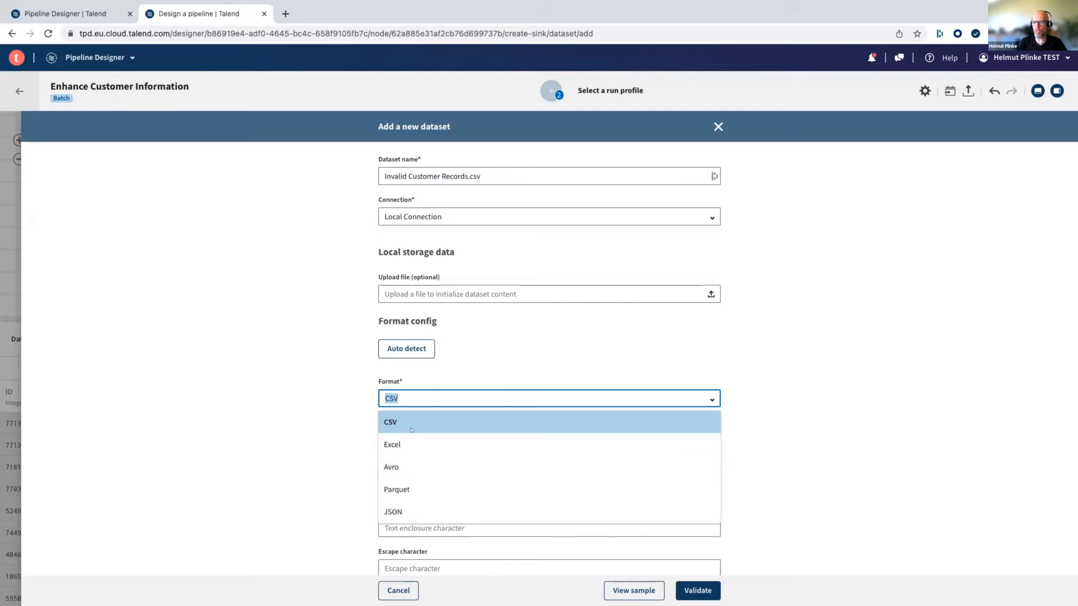
left_click(317, 415)
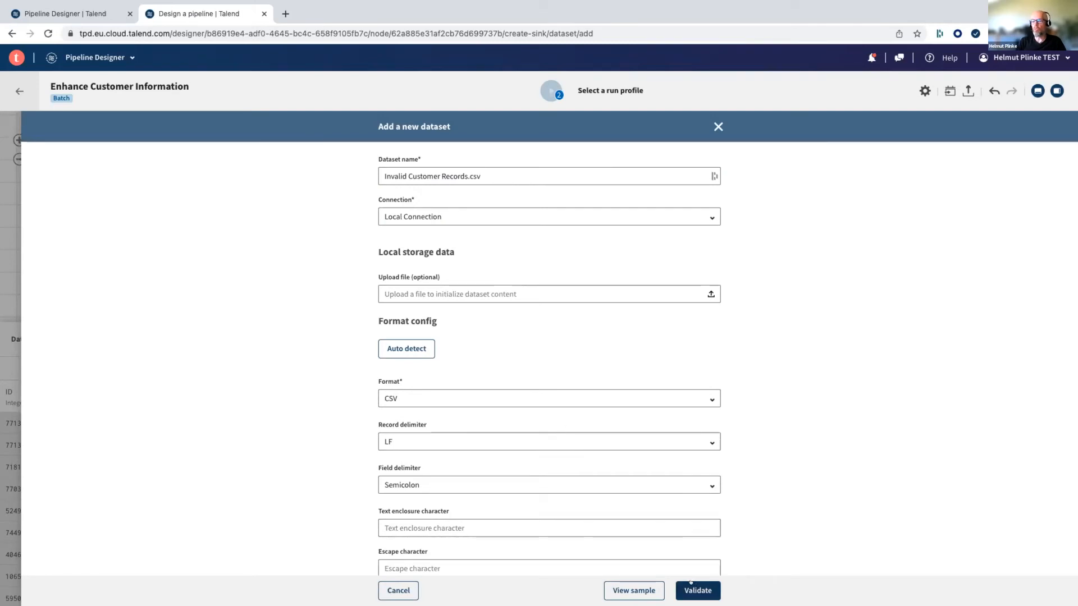
scroll(445, 320, "down", 1)
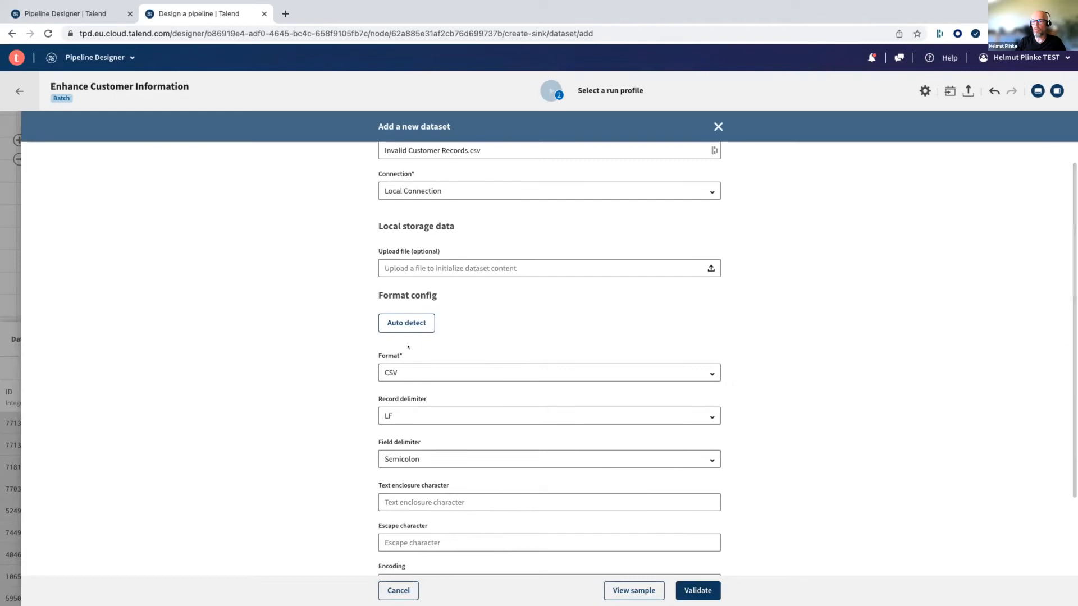
left_click(698, 589)
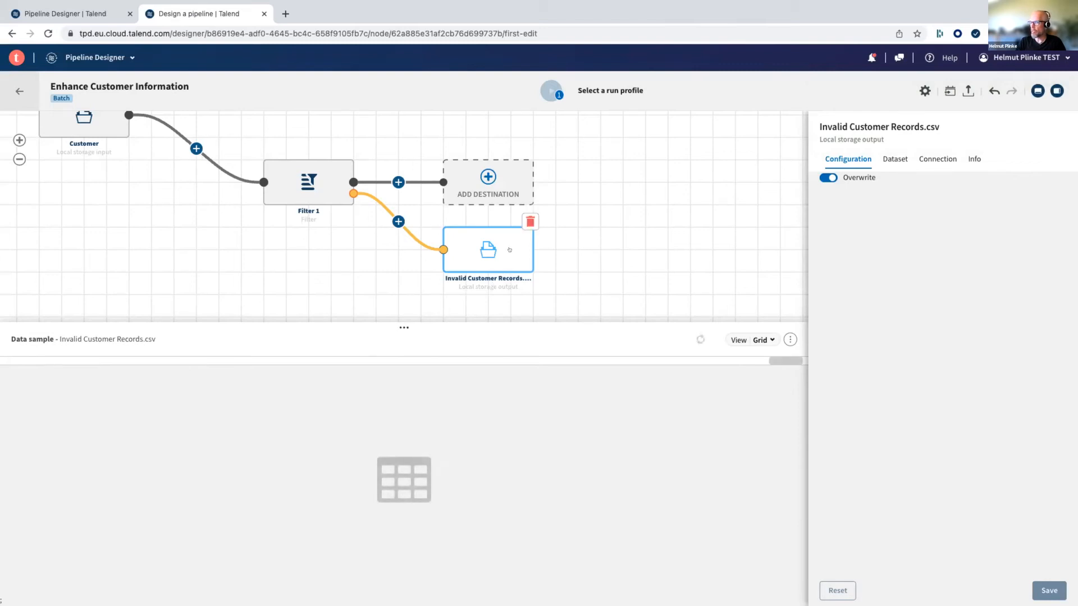
- Add a Strings processor after the filter on the branch with the matching records
mouse_move(550, 86)
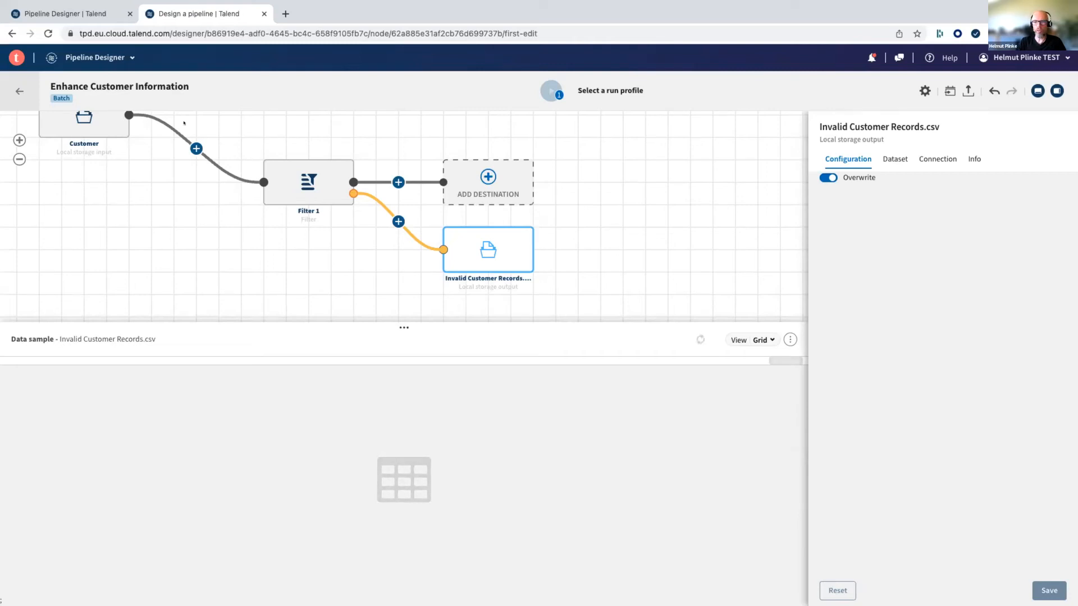
mouse_move(330, 195)
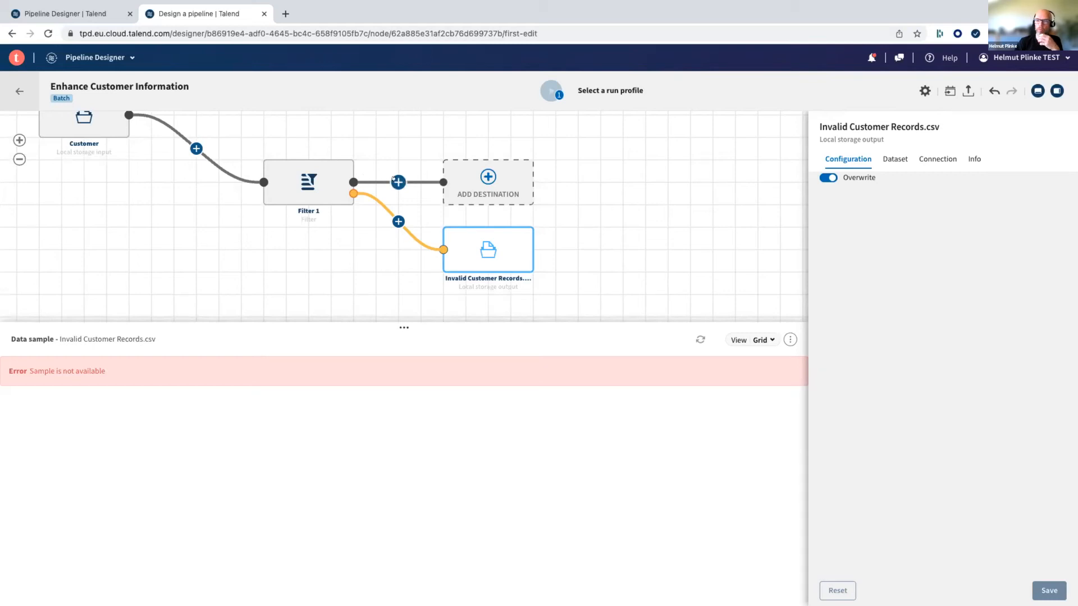
left_click(396, 180)
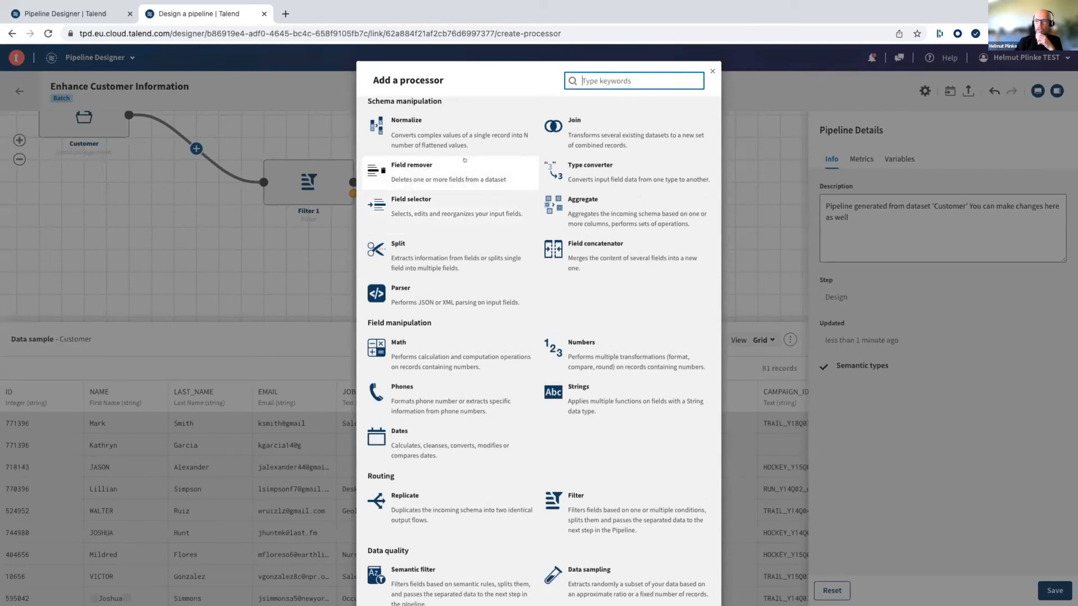
scroll(464, 160, "down", 1)
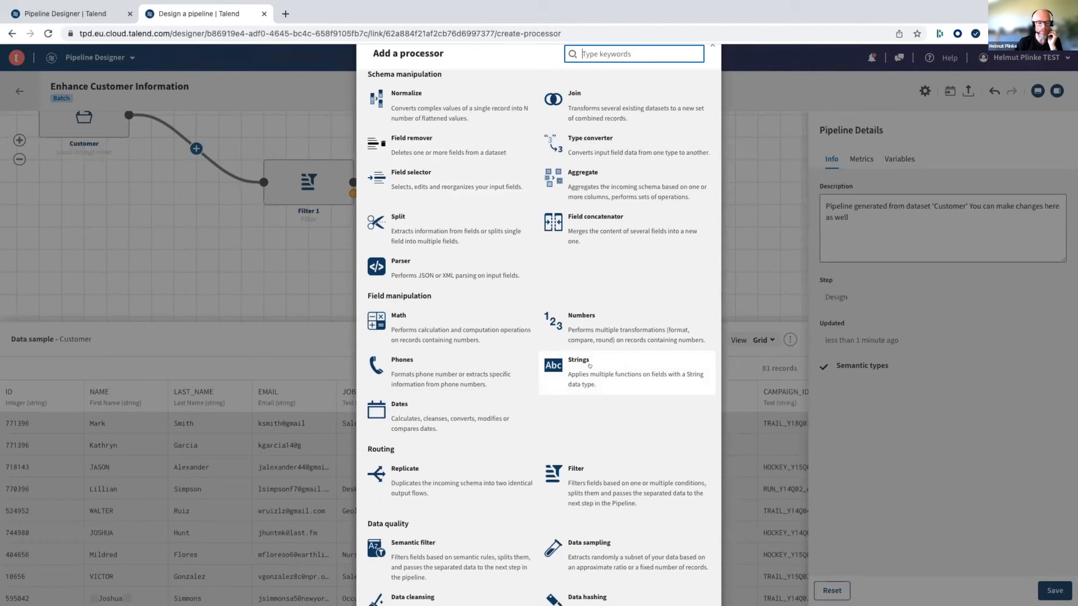
left_click(589, 365)
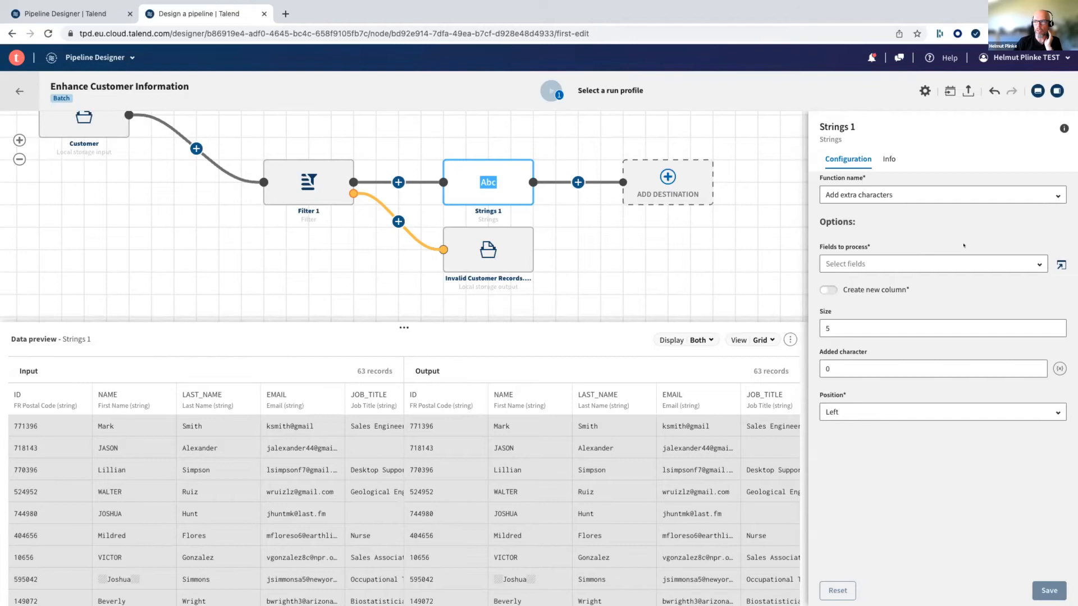
- Look through the string functions offered for the Strings 1 processor and set its function to Change to title case
mouse_move(475, 184)
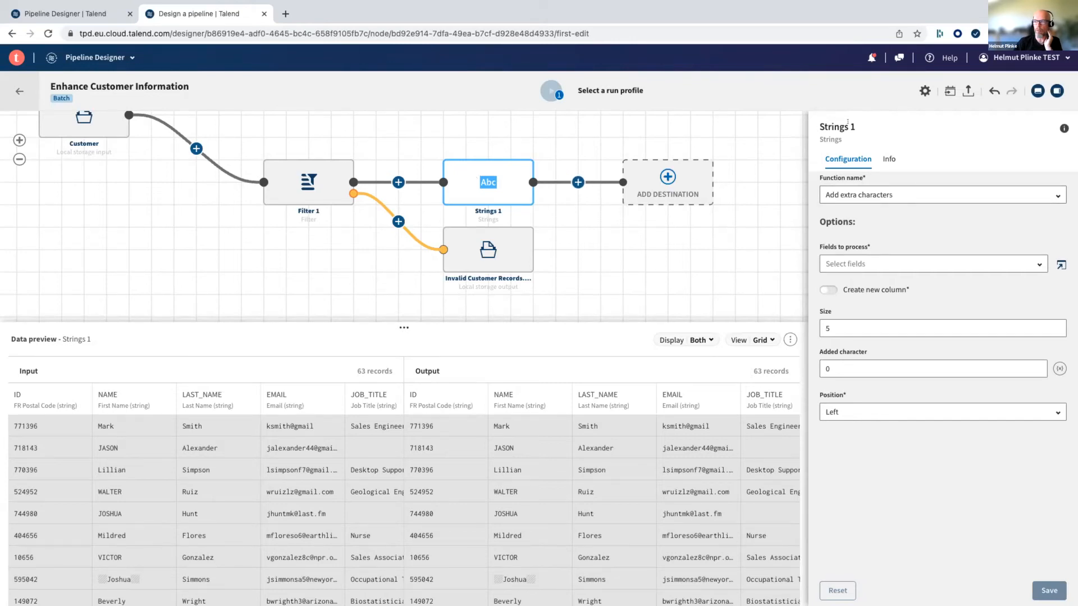
left_click(912, 192)
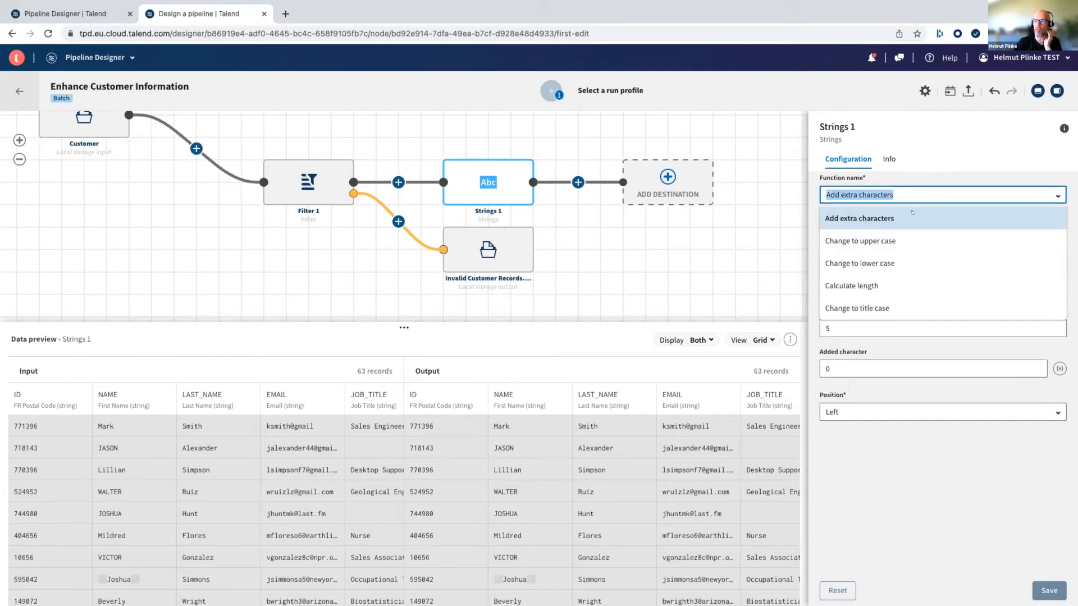
scroll(912, 222, "down", 1)
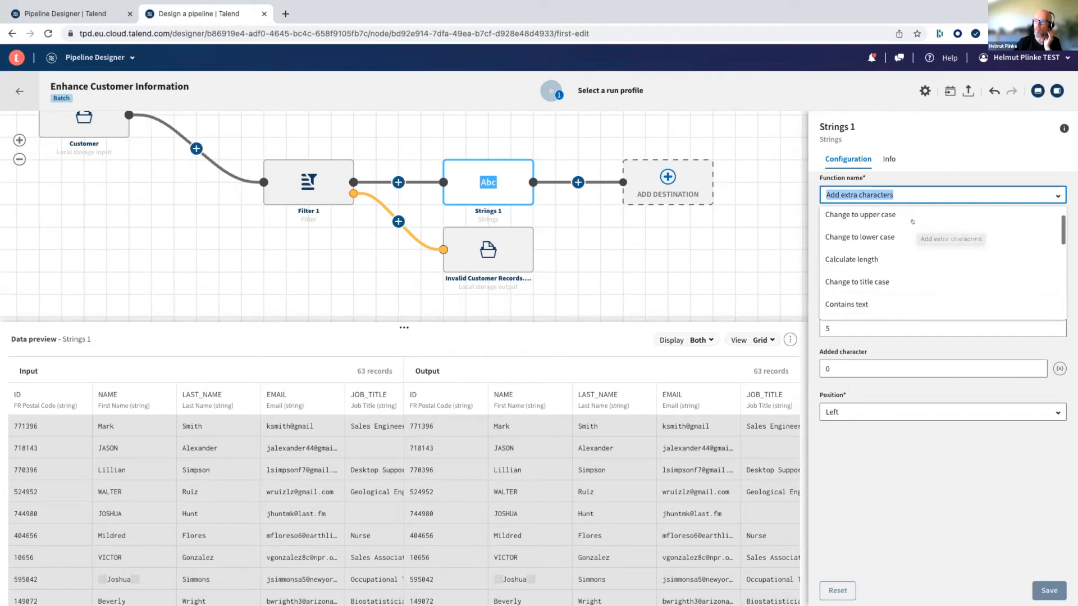
scroll(912, 222, "up", 1)
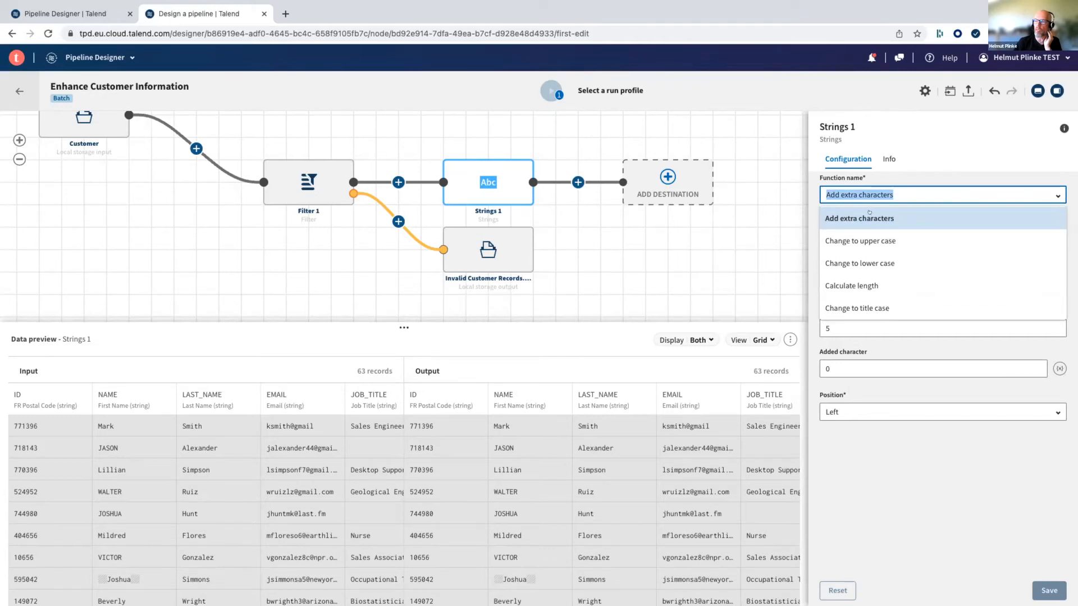
scroll(869, 212, "down", 1)
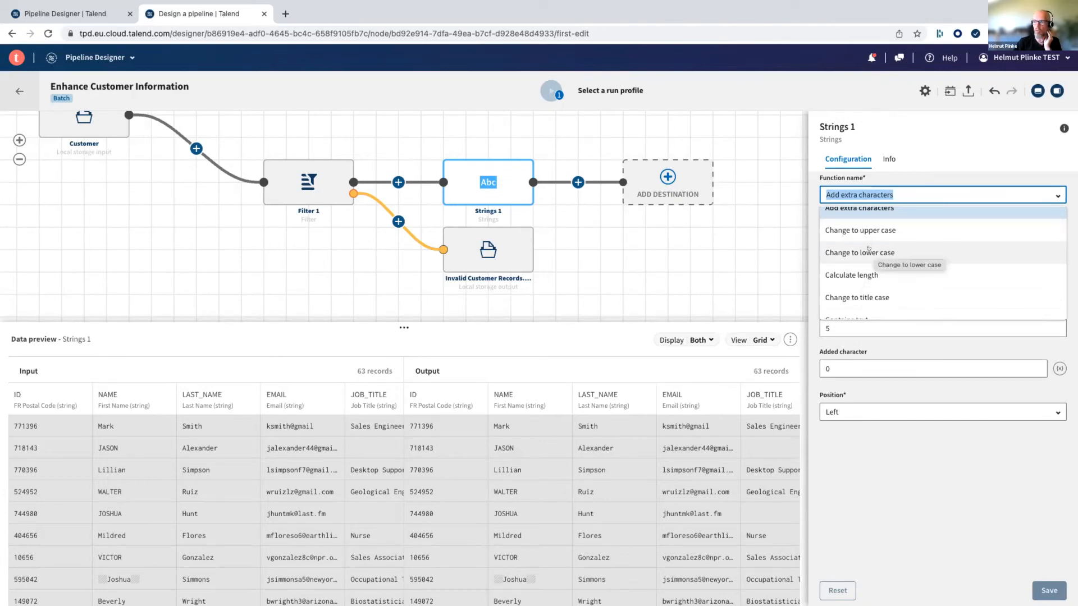
scroll(867, 245, "down", 1)
scroll(853, 235, "down", 2)
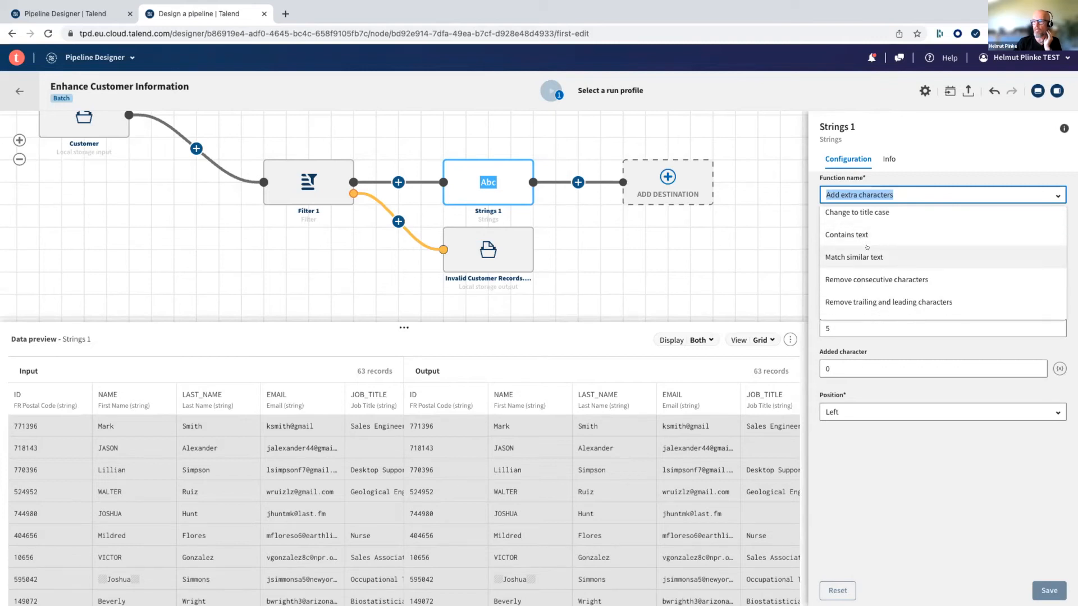
scroll(870, 255, "down", 2)
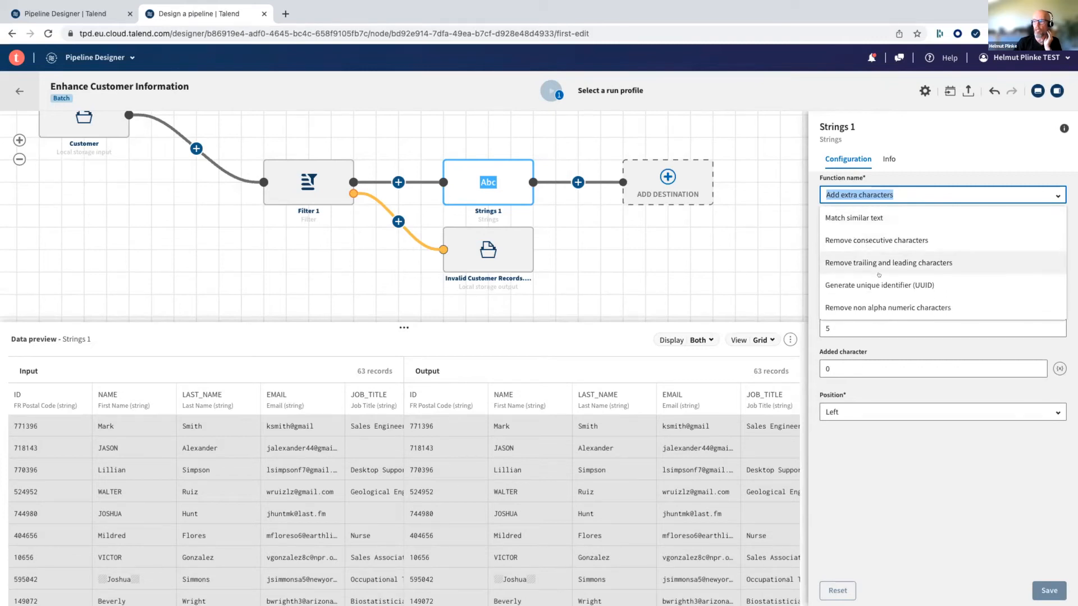
scroll(878, 274, "down", 3)
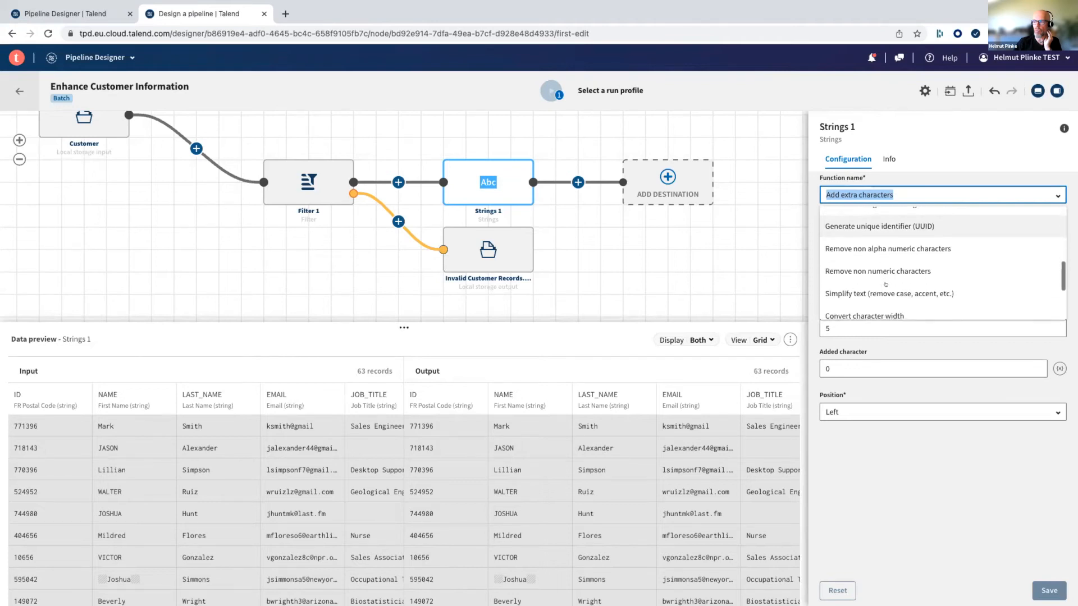
scroll(886, 284, "down", 1)
scroll(869, 279, "up", 10)
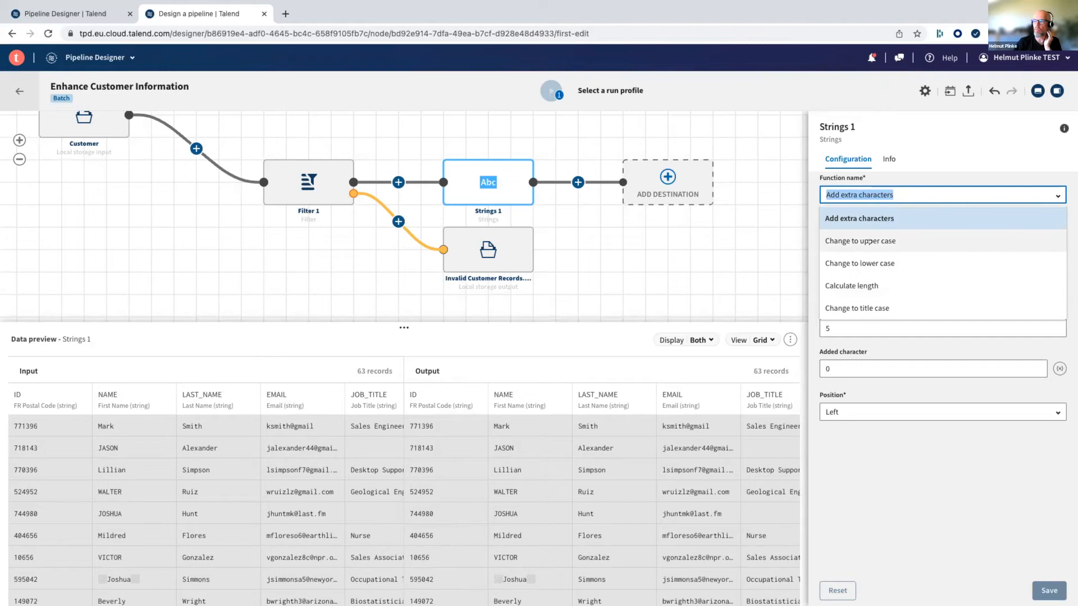
scroll(864, 255, "down", 2)
left_click(857, 270)
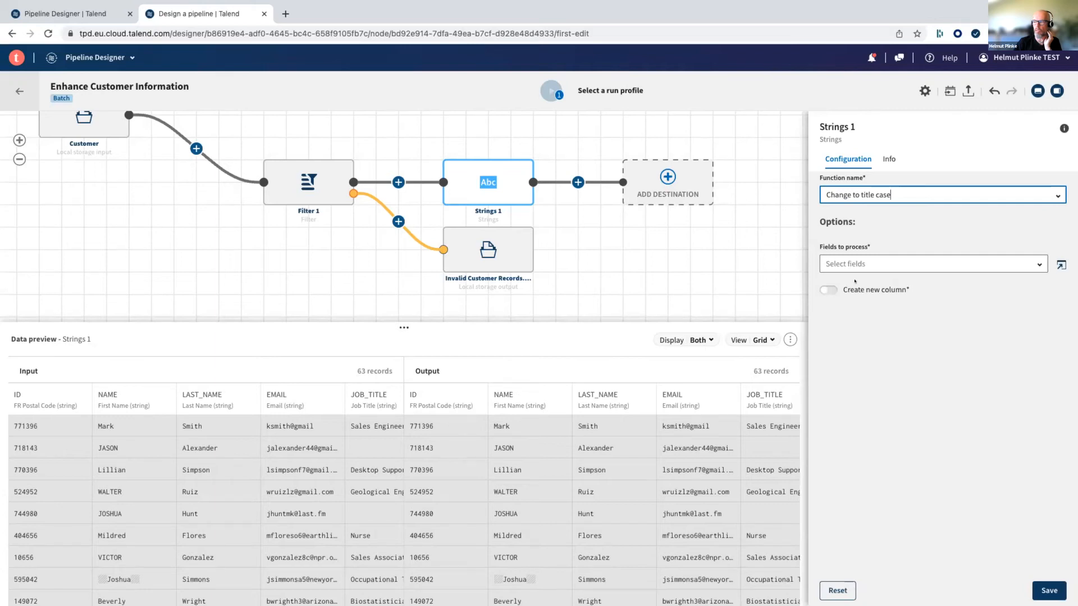
- Set .NAME as the field to process in Strings 1 and save the processor's configuration
left_click(944, 259)
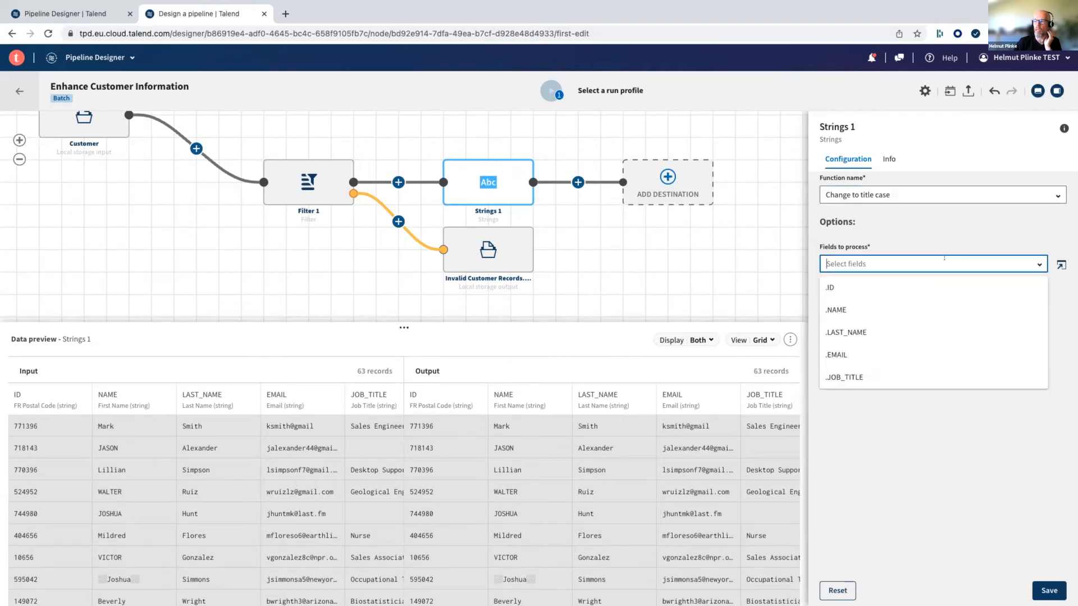
left_click(843, 305)
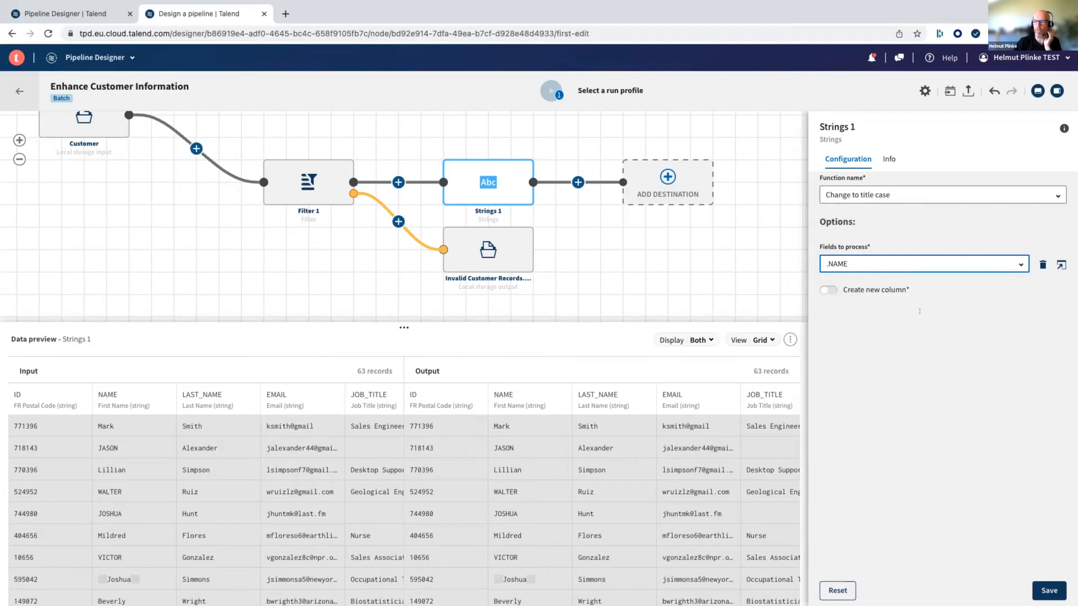
left_click(1046, 589)
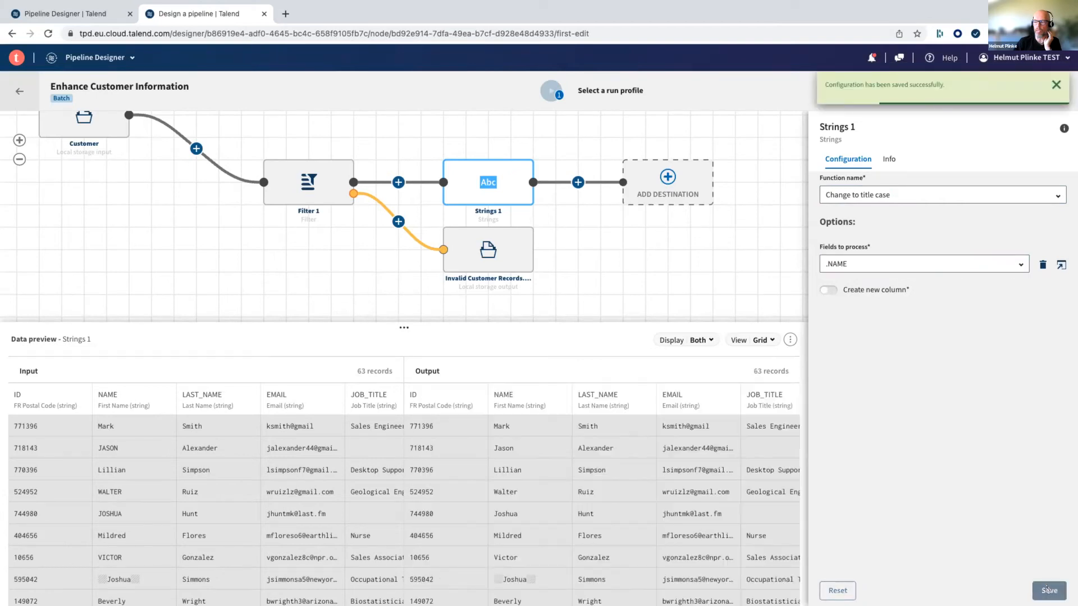
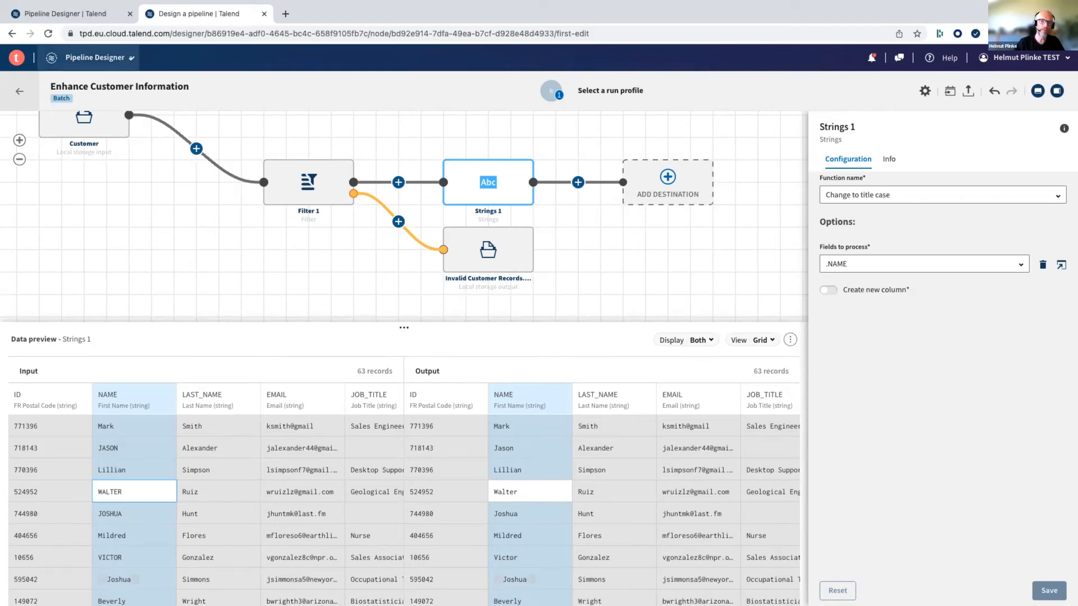
- Switch to Data Inventory, and reopen it by way of the Talend portal's home page
left_click(131, 58)
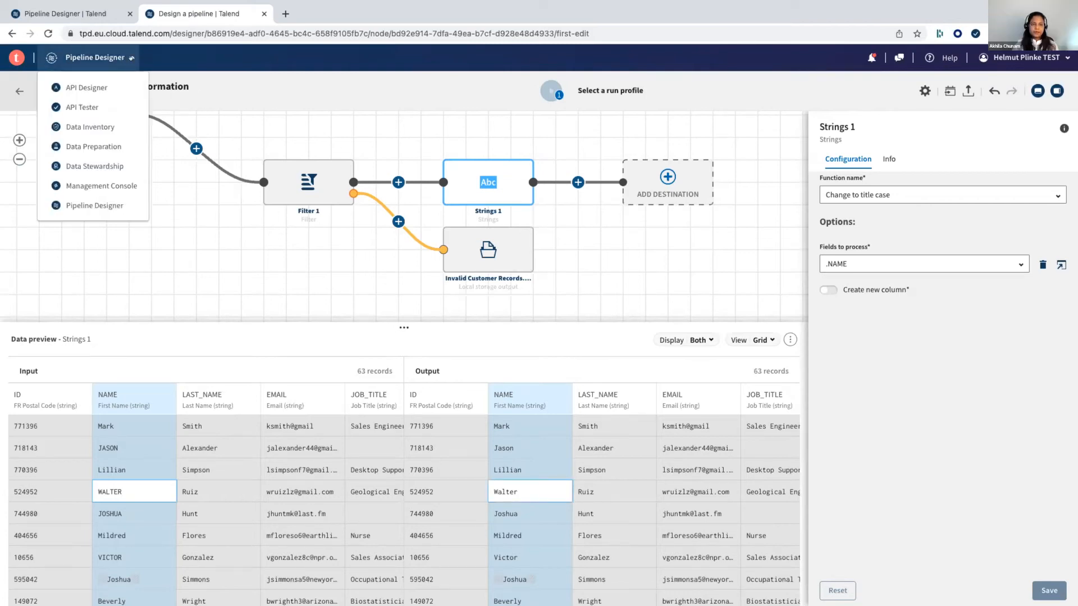
left_click(104, 126)
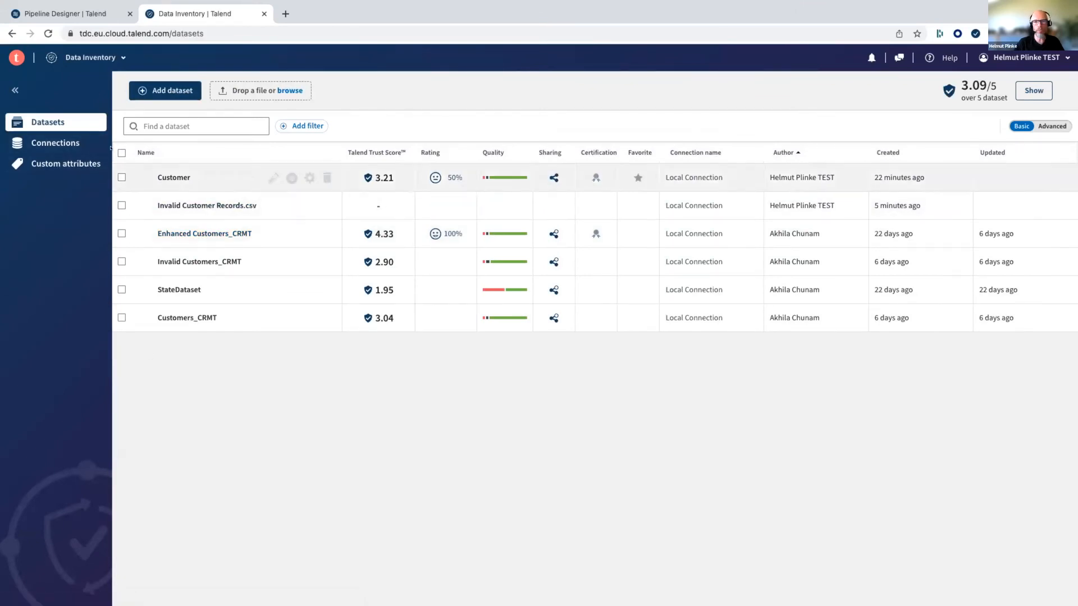
left_click(110, 58)
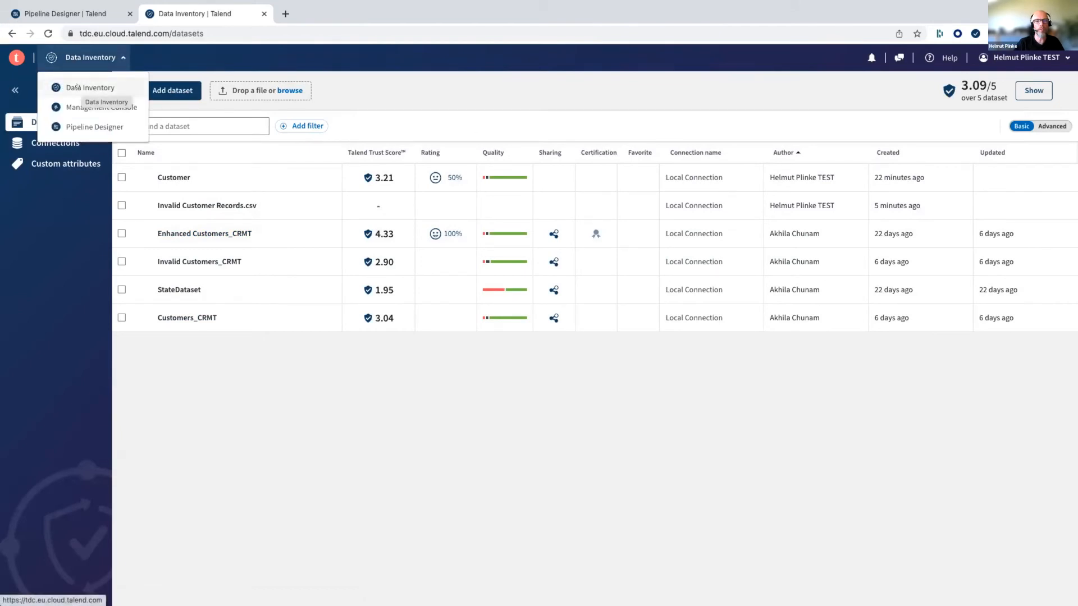
left_click(14, 53)
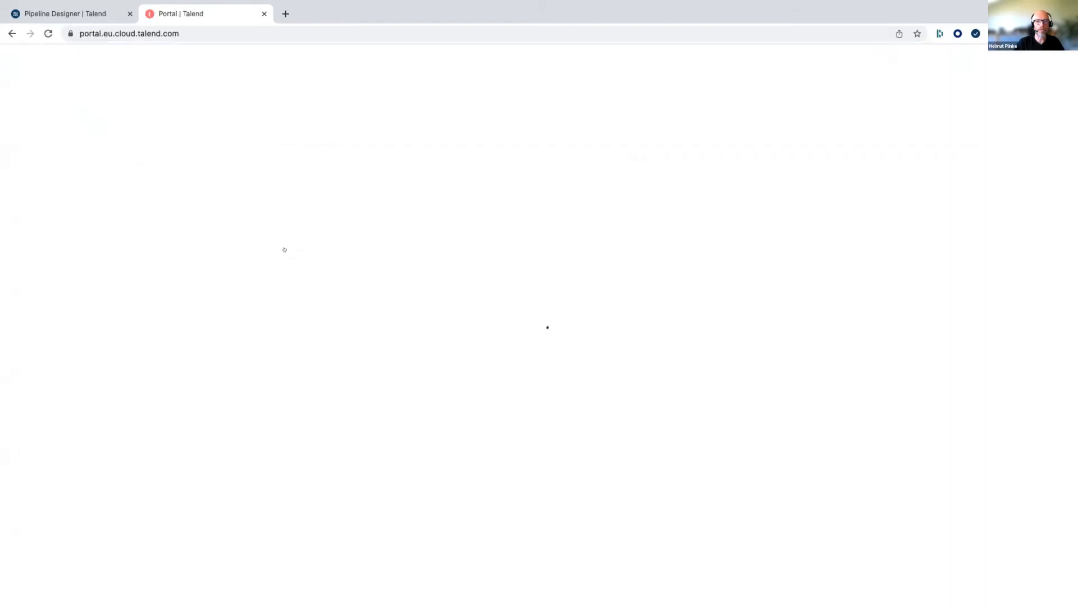
left_click(85, 57)
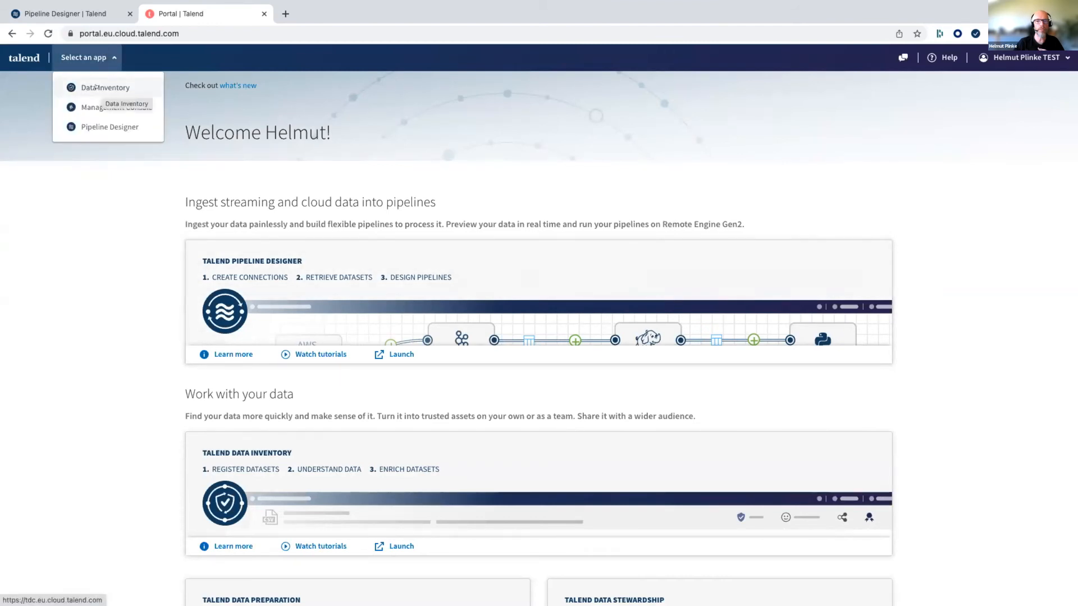
left_click(96, 87)
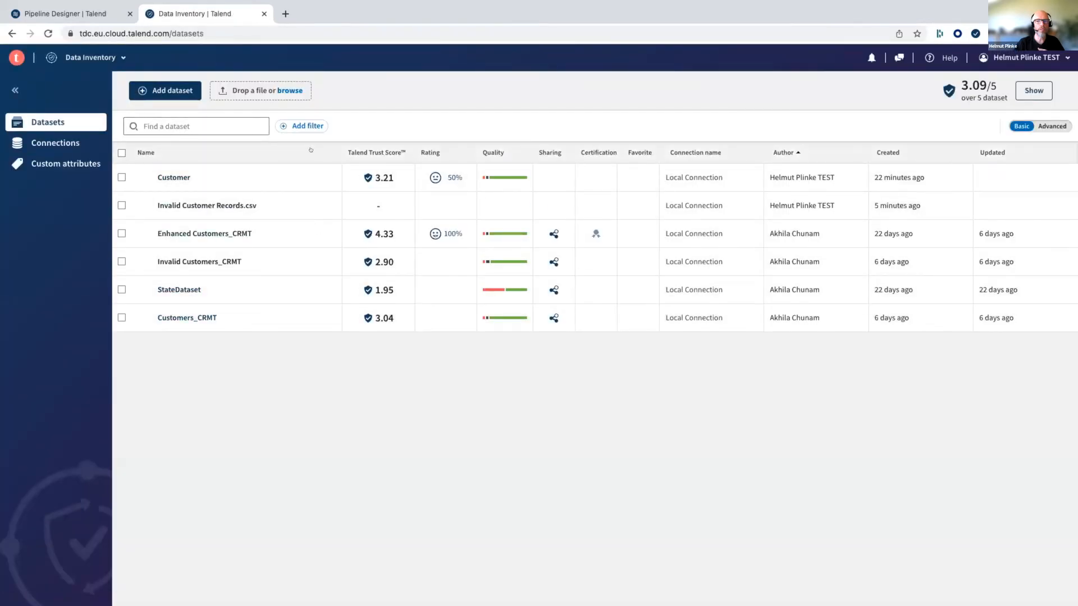
- Start a new dataset named Customer_1 that uses the Local Connection
left_click(175, 89)
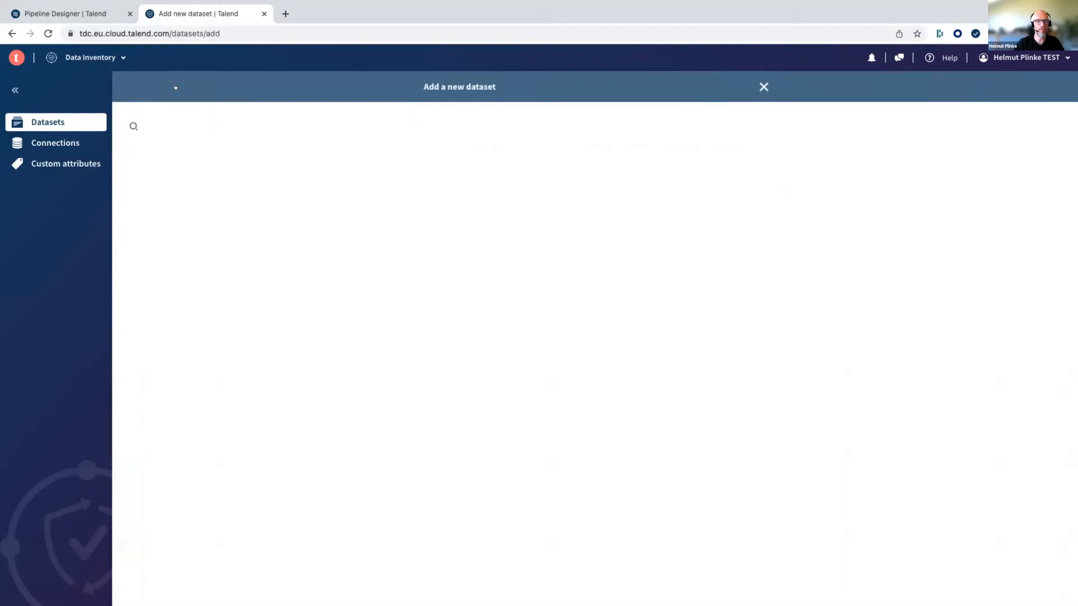
left_click(463, 134)
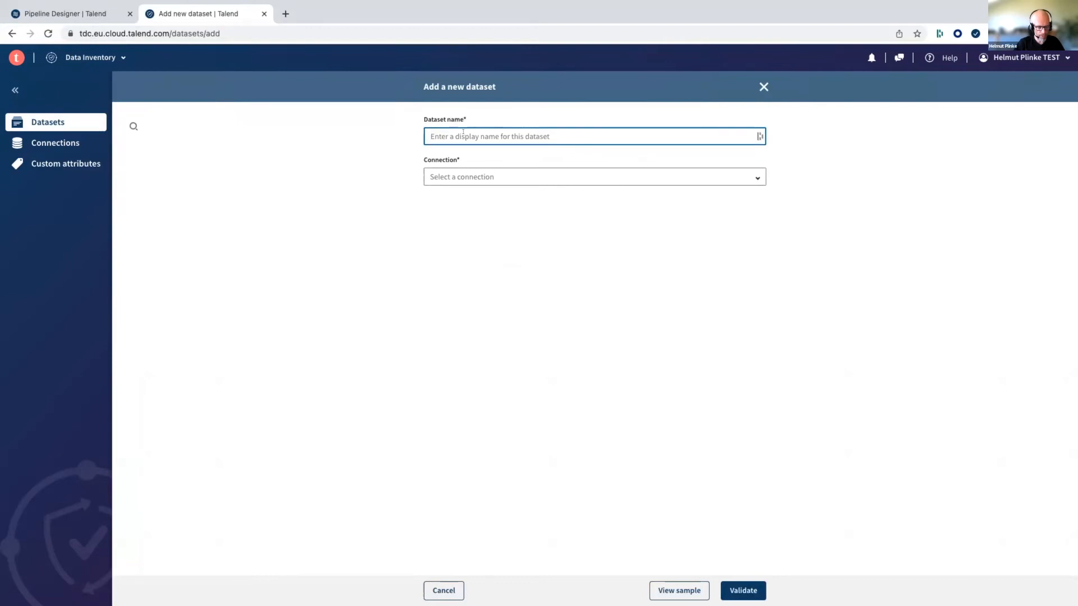
type("Custo")
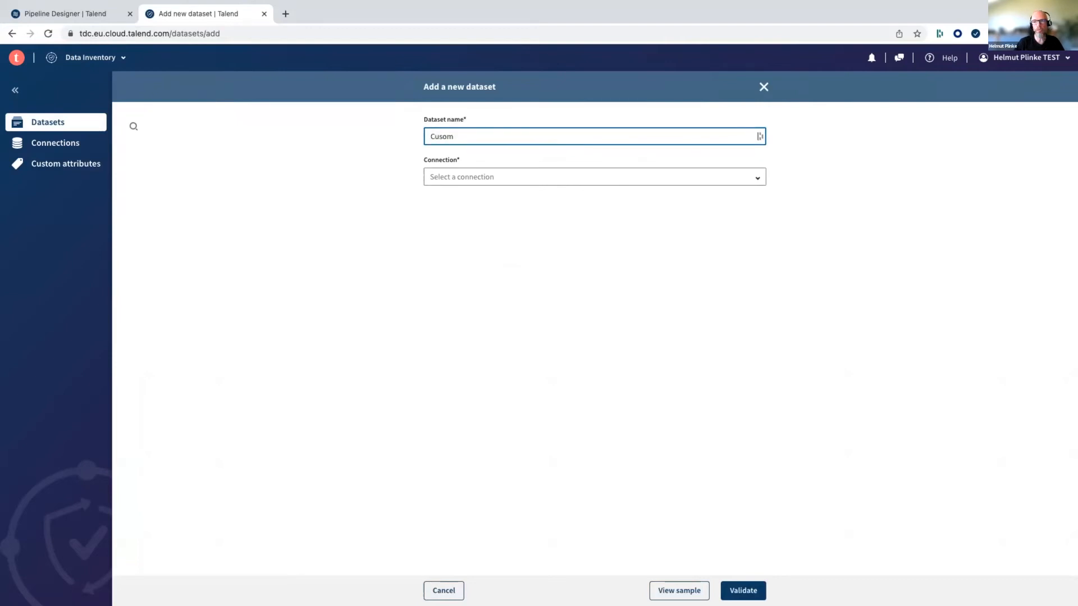
type("mer_1")
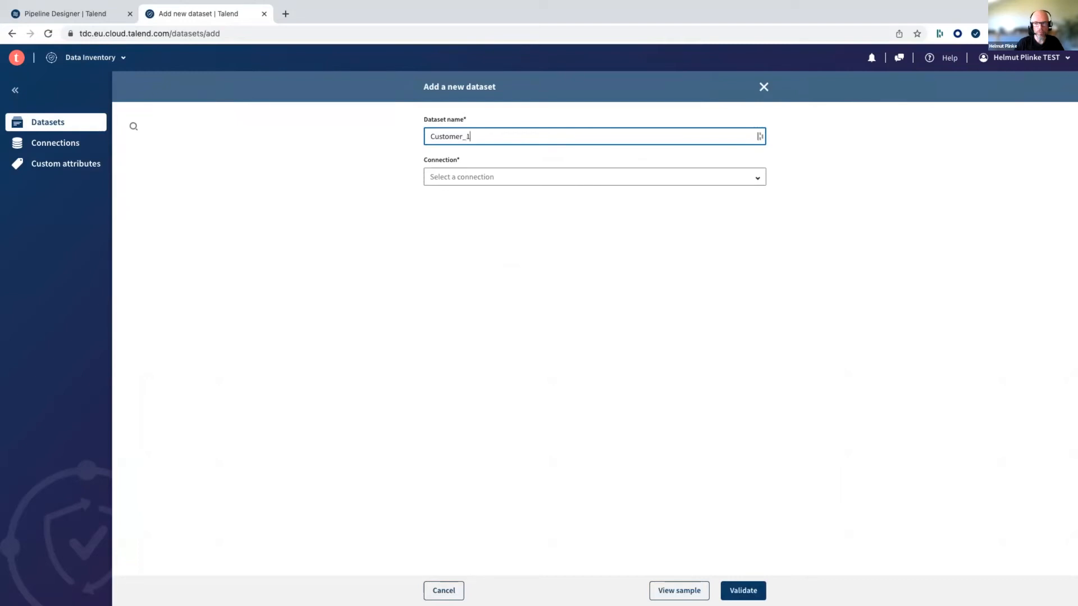
left_click(488, 176)
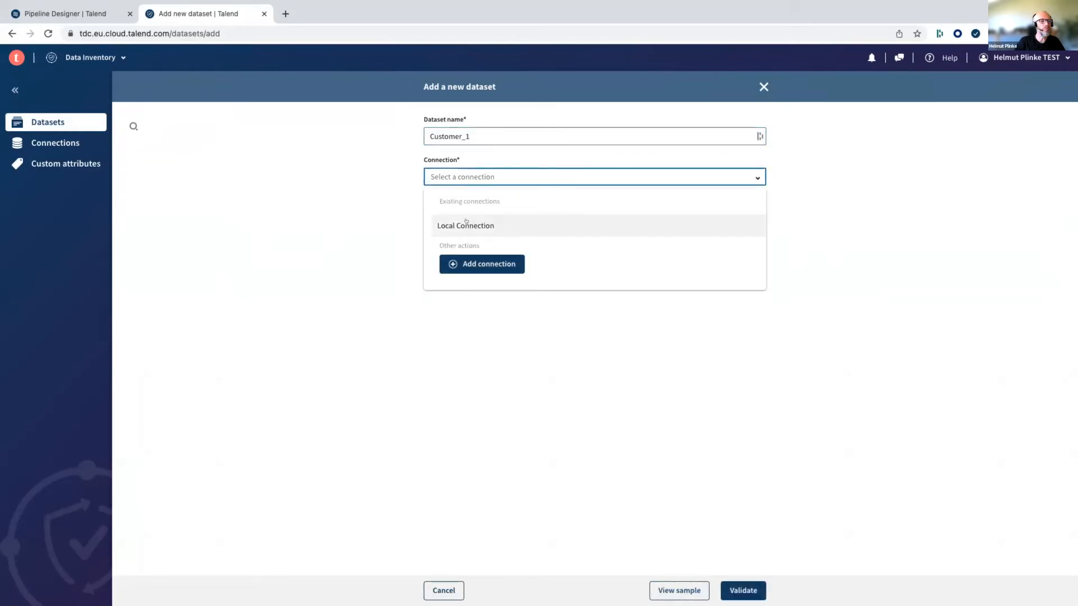
left_click(466, 224)
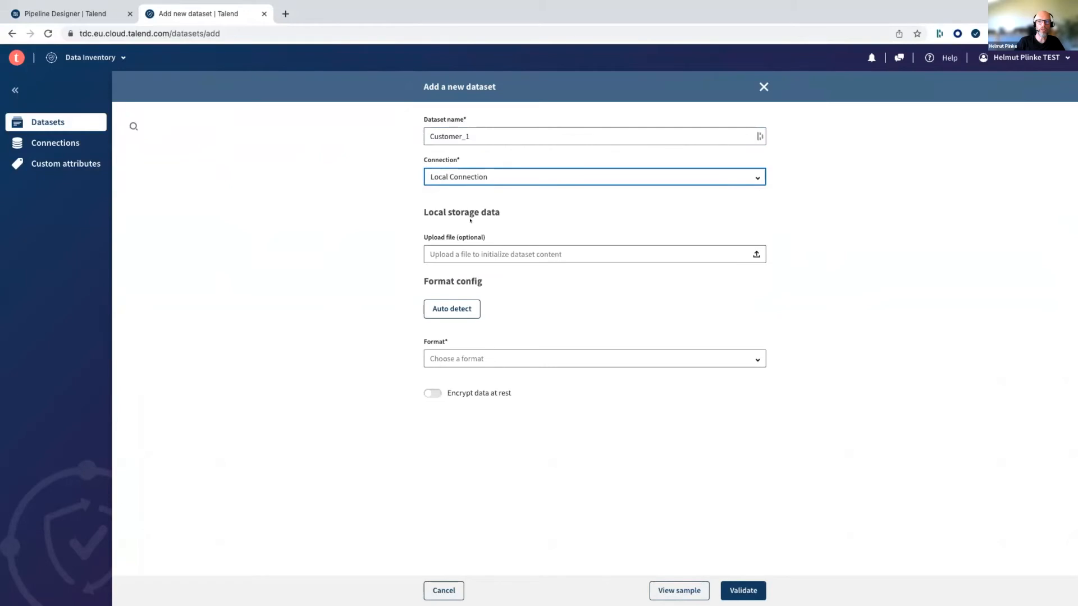
- Upload CustomerDataTest.csv from the CRMT folder as the content of the Customer_1 dataset
left_click(750, 254)
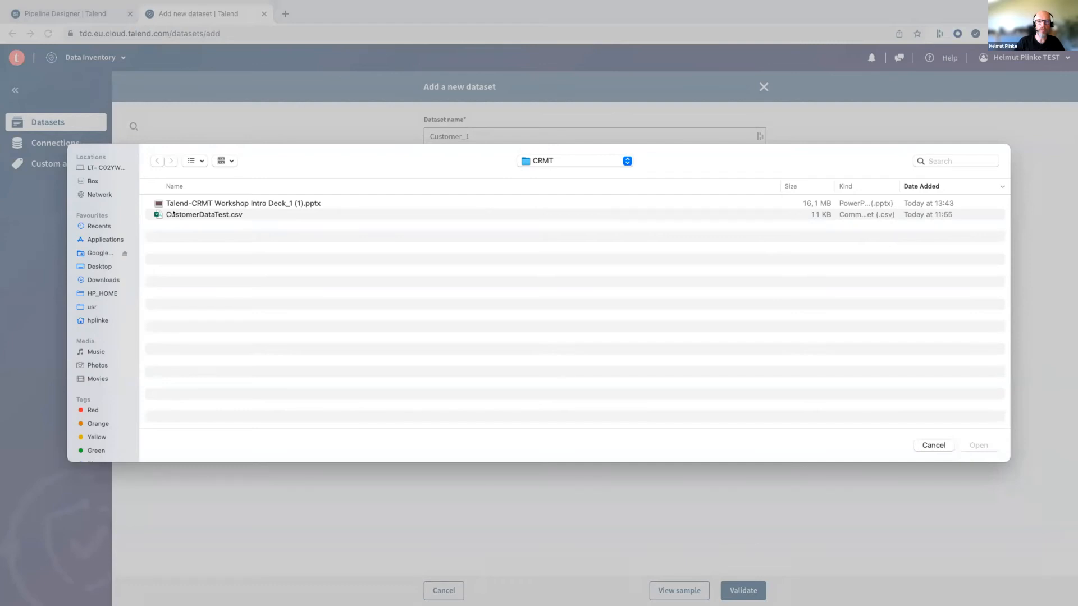
left_click(216, 217)
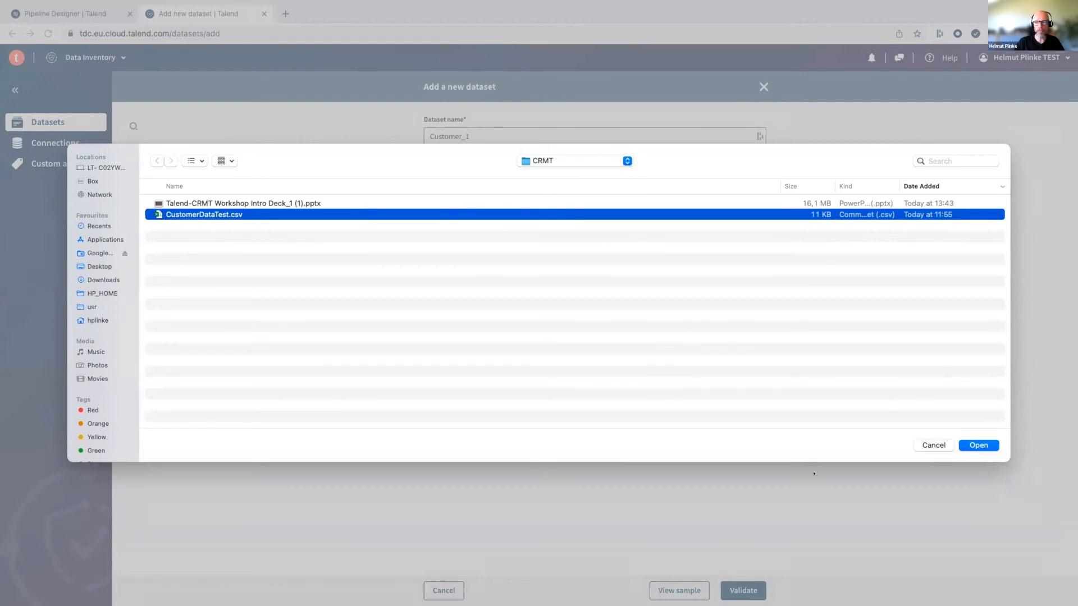
left_click(990, 451)
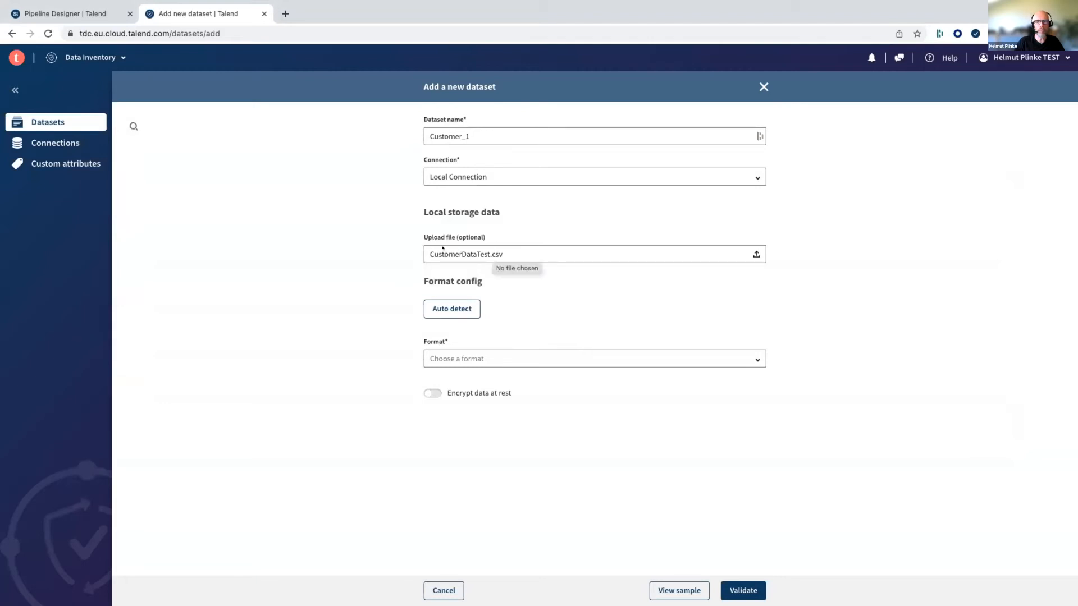
- Auto-detect the uploaded file's format, check the format settings and validate the new dataset
left_click(448, 309)
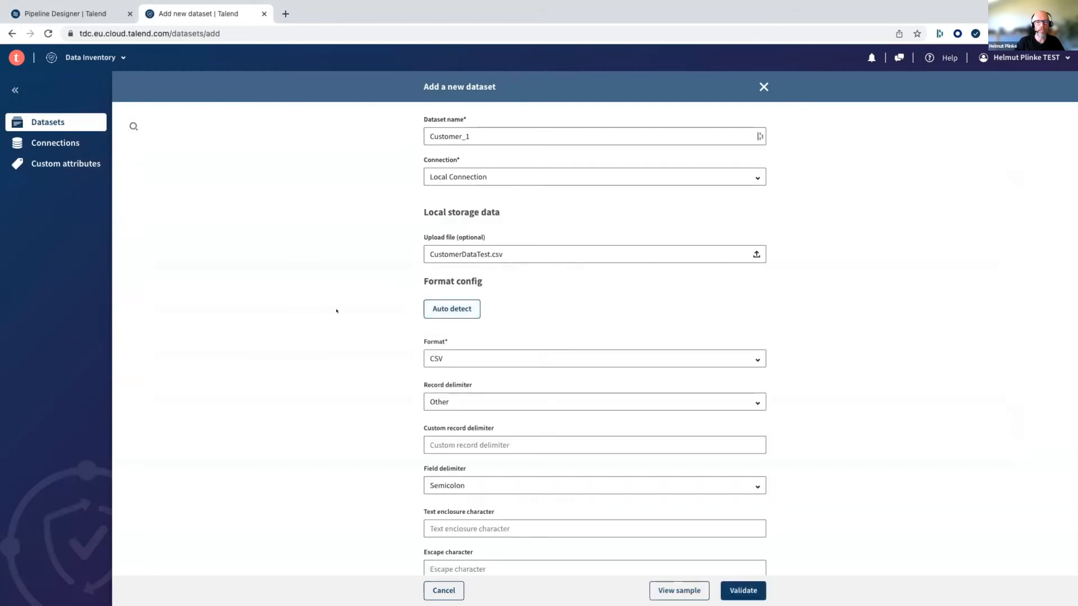
scroll(336, 311, "down", 3)
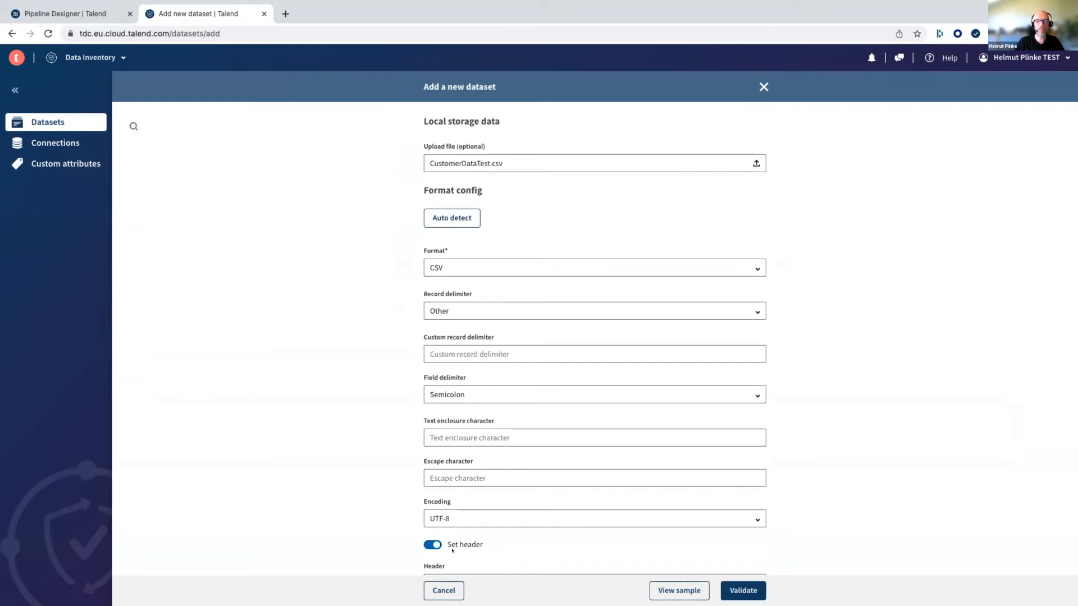
left_click(742, 591)
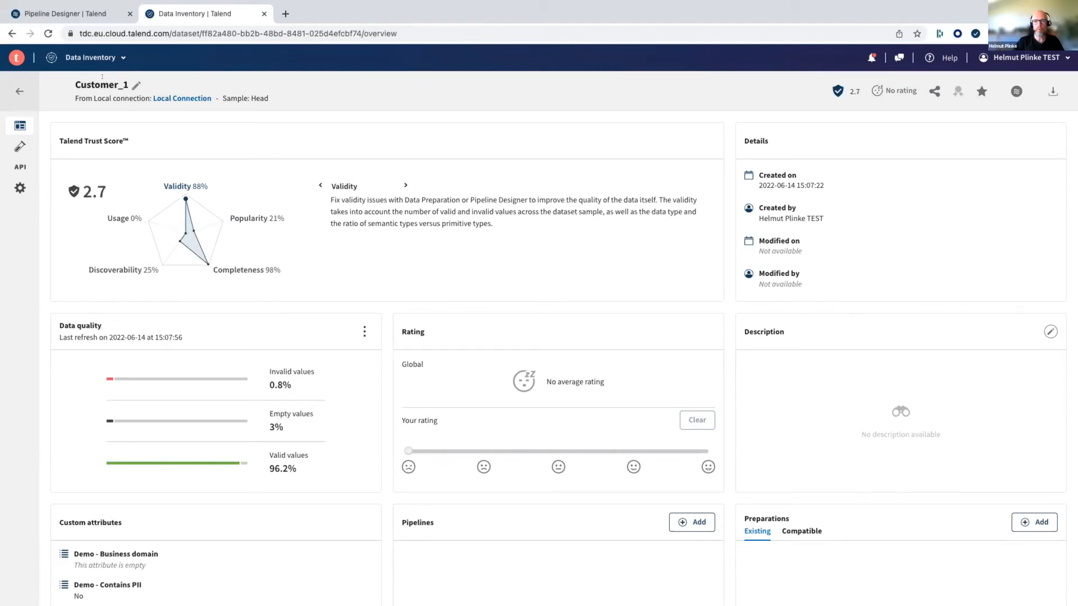
- Return to Pipeline Designer, open the Enhance Customer Information pipeline and enlarge its data preview to view more of the customer fields
left_click(117, 56)
left_click(100, 125)
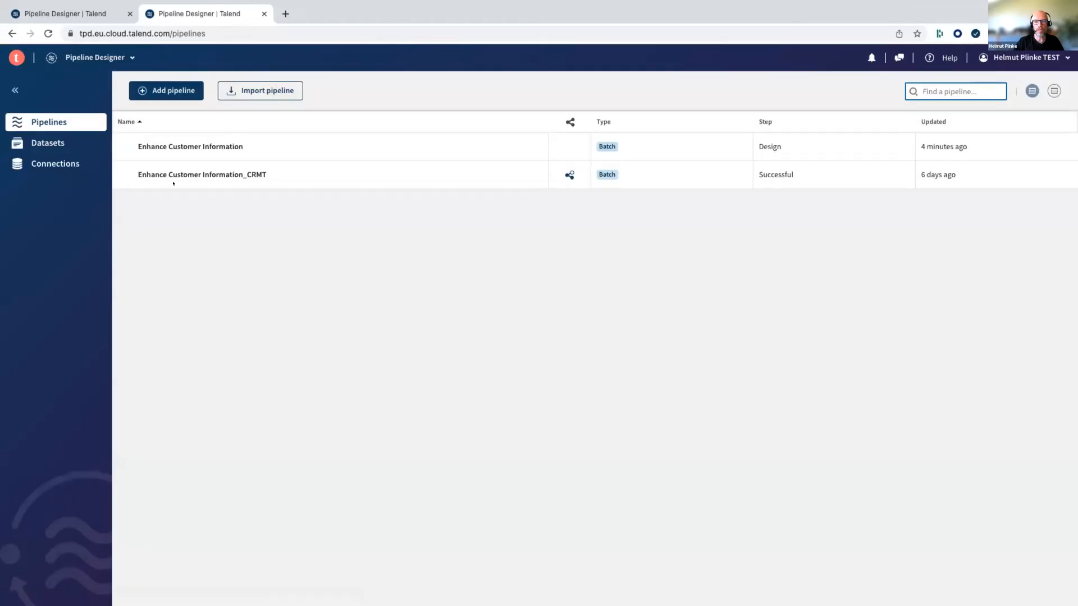
left_click(195, 144)
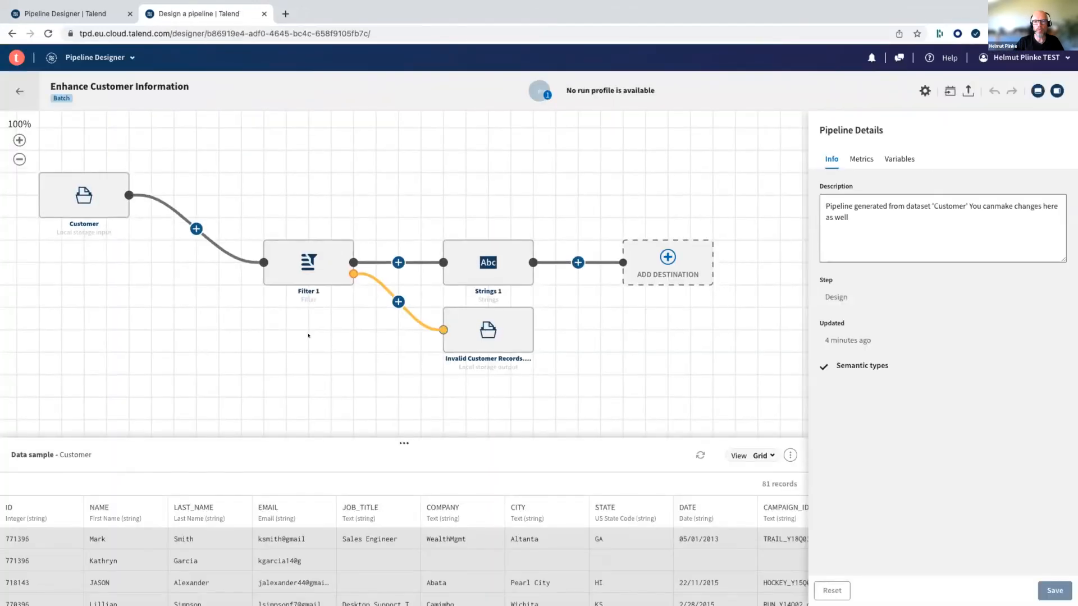
left_click_drag(360, 348, 271, 329)
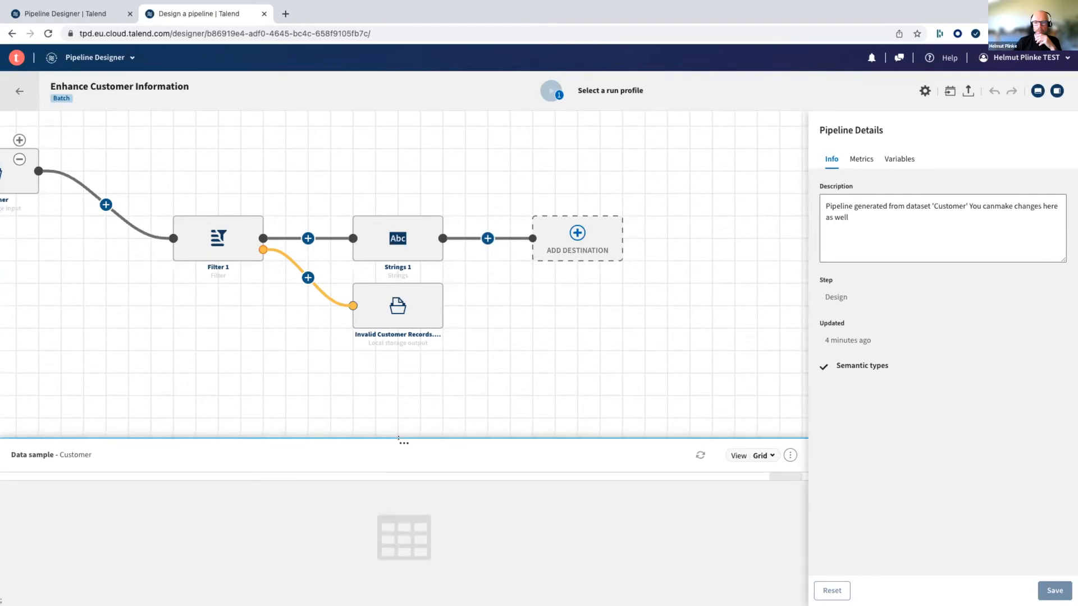
left_click_drag(404, 443, 404, 392)
scroll(561, 509, "right", 5)
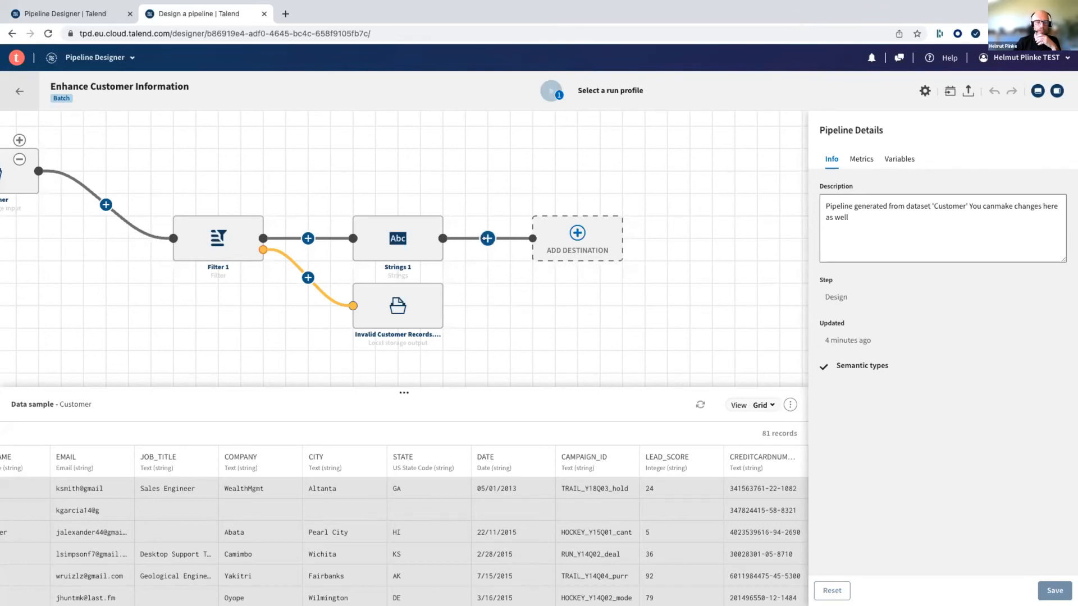
- Add a Join processor after Strings 1, before the empty destination
left_click(487, 238)
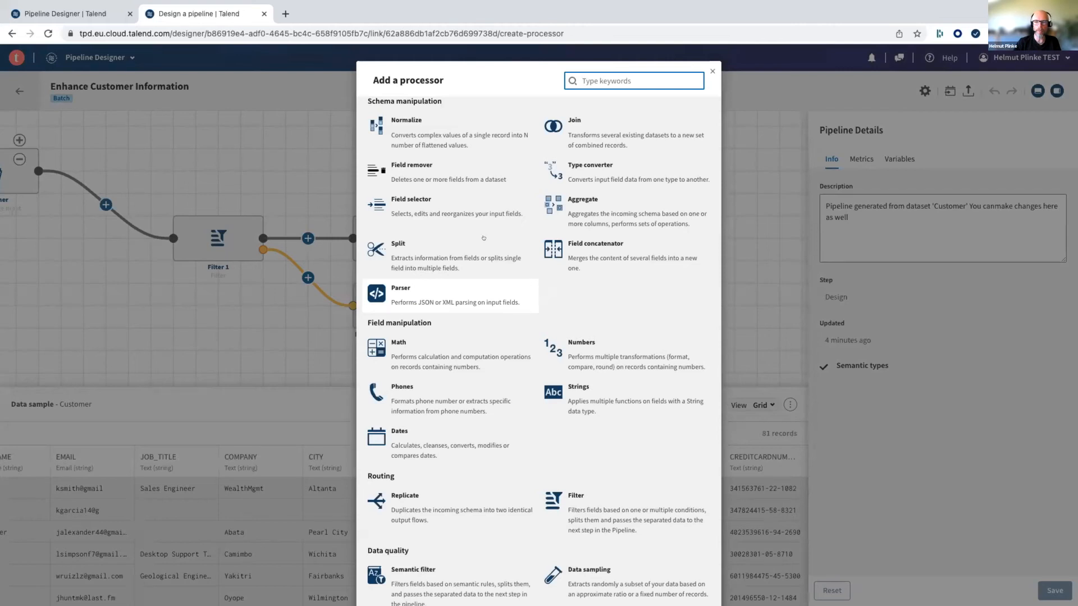
left_click(603, 129)
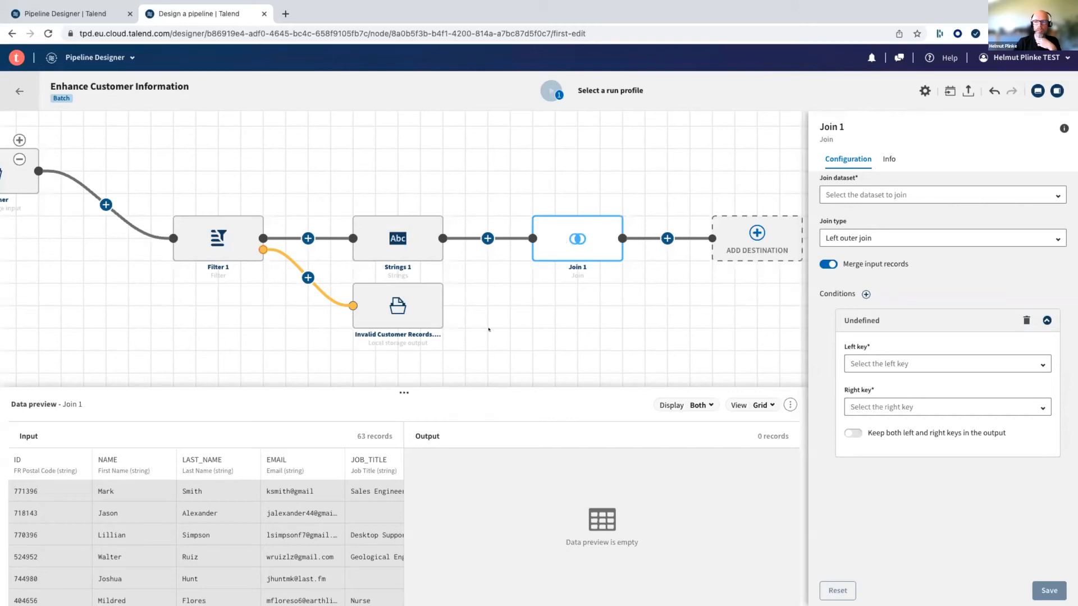
left_click(19, 159)
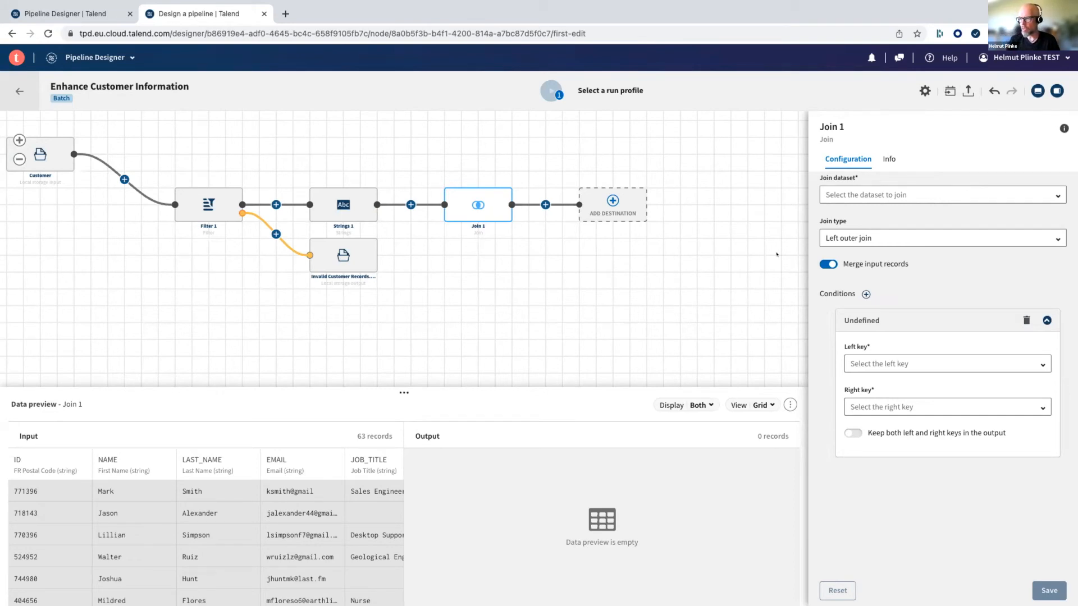
- Set StateDataset as the dataset to join in Join 1, with Left outer join as the join type
left_click(1044, 192)
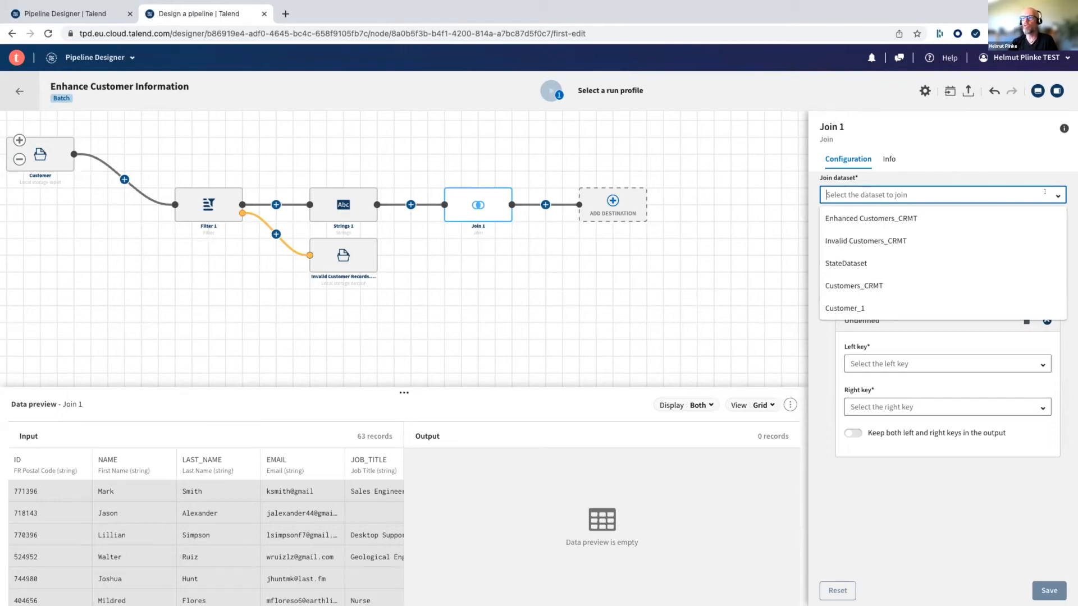
left_click(839, 262)
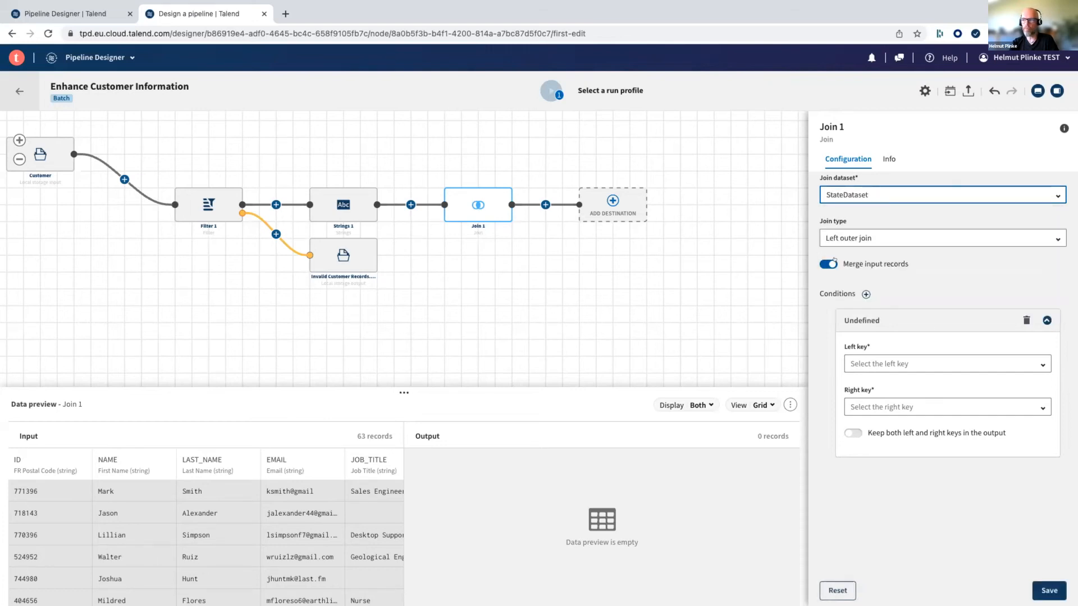
left_click(864, 238)
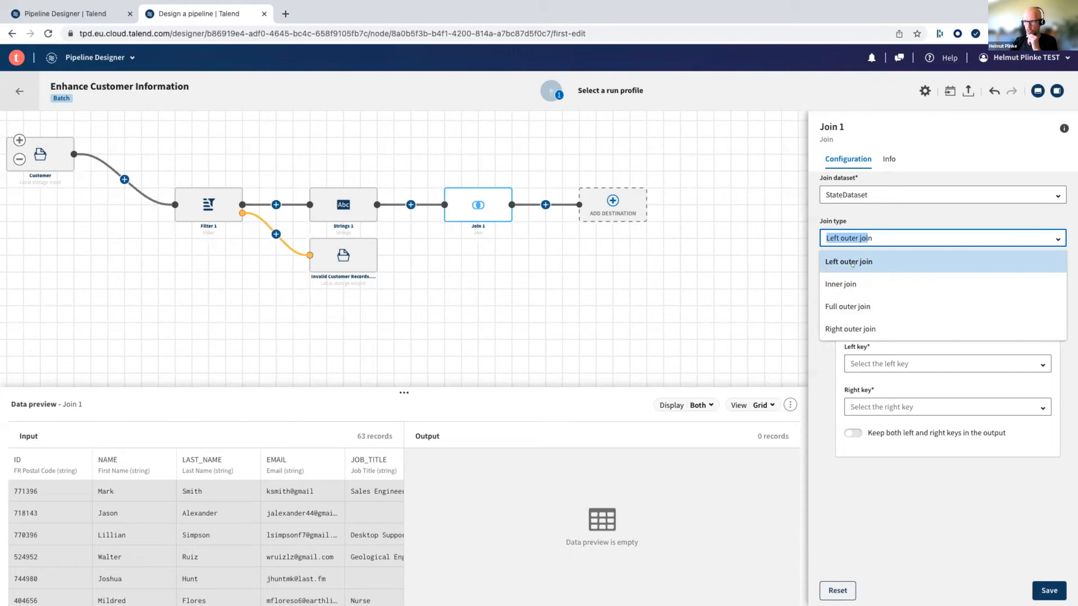
left_click(859, 261)
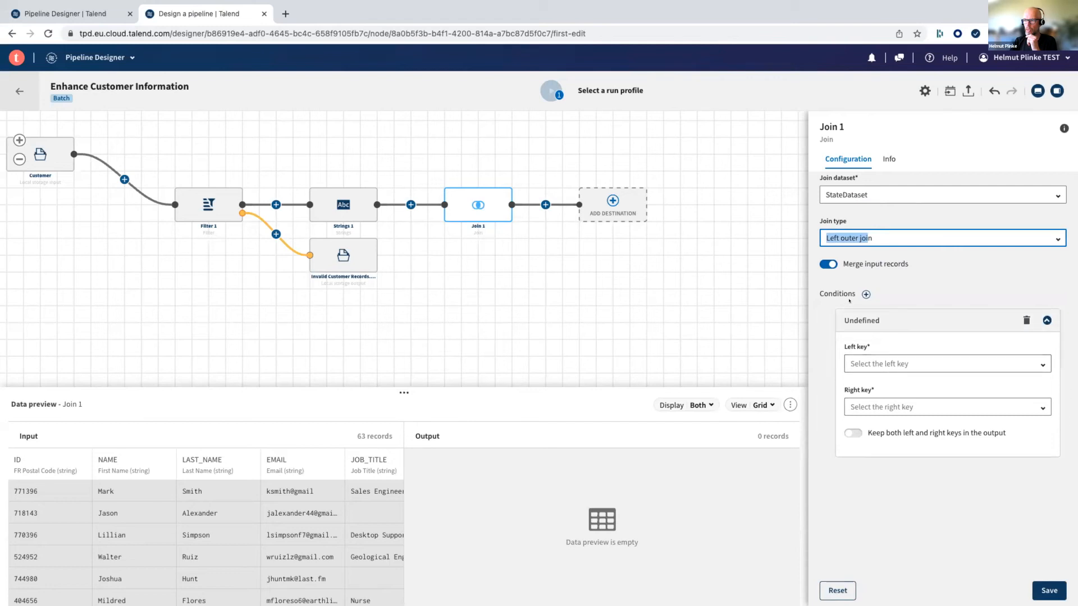
- Define the join condition with .STATE as the left key and .StateCode as the right key
left_click(1016, 361)
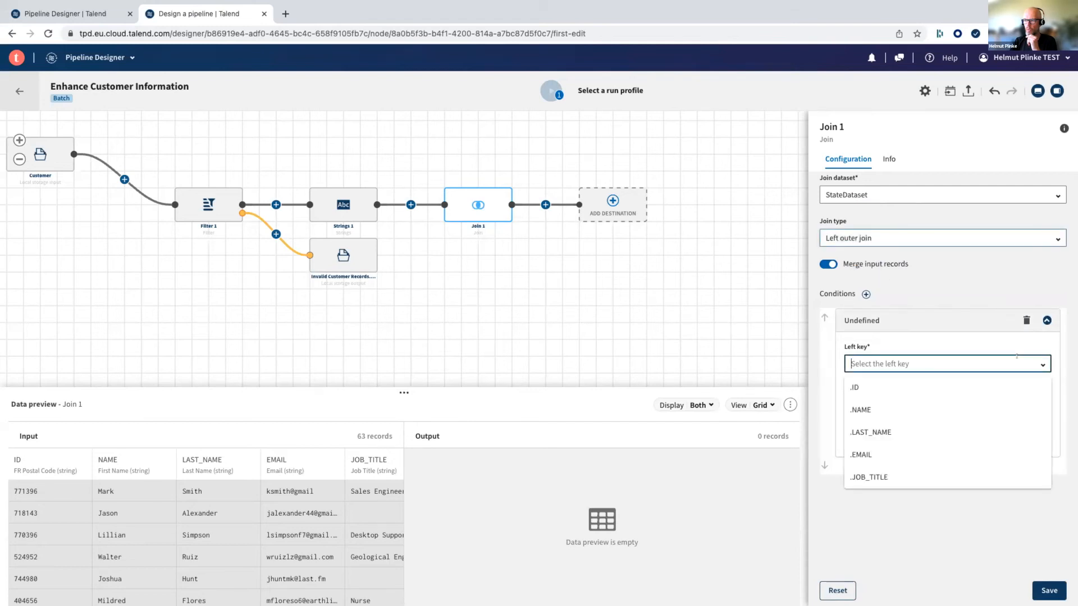
scroll(923, 429, "down", 3)
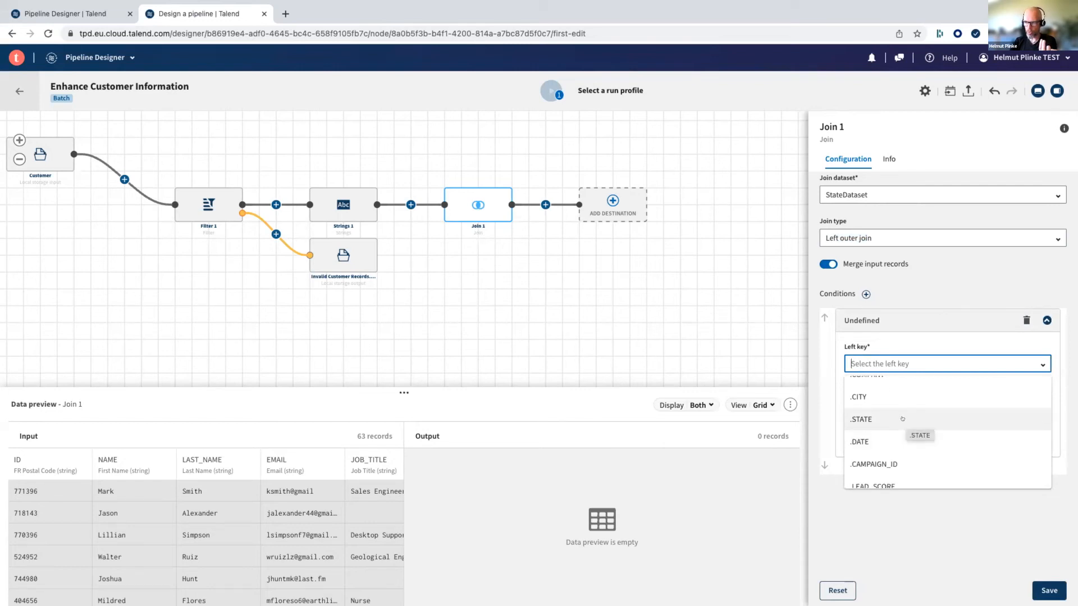
left_click(902, 419)
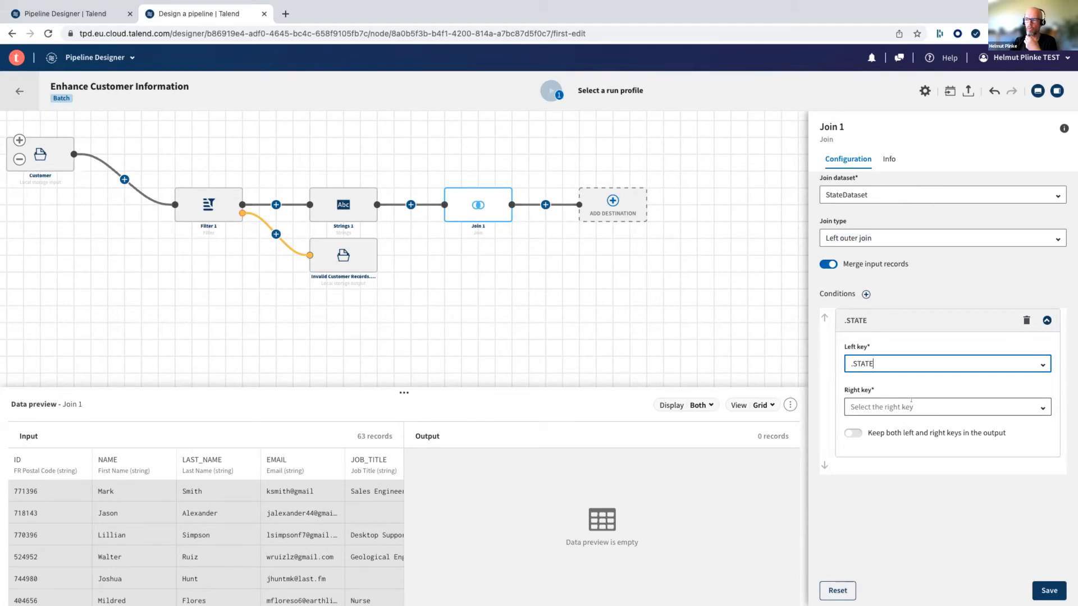
left_click(911, 404)
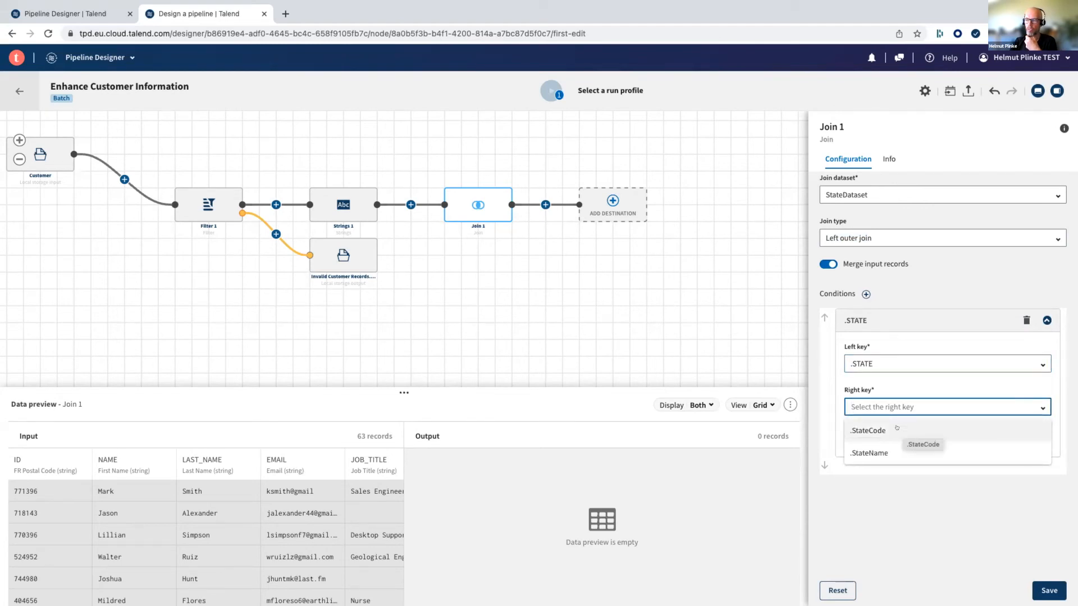
left_click(896, 429)
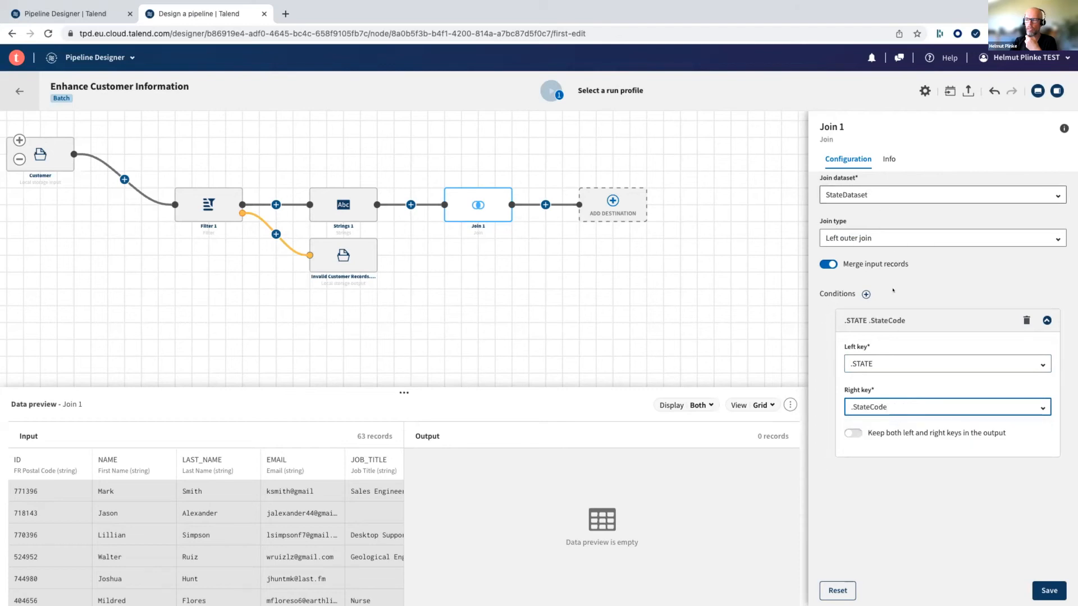
left_click(900, 400)
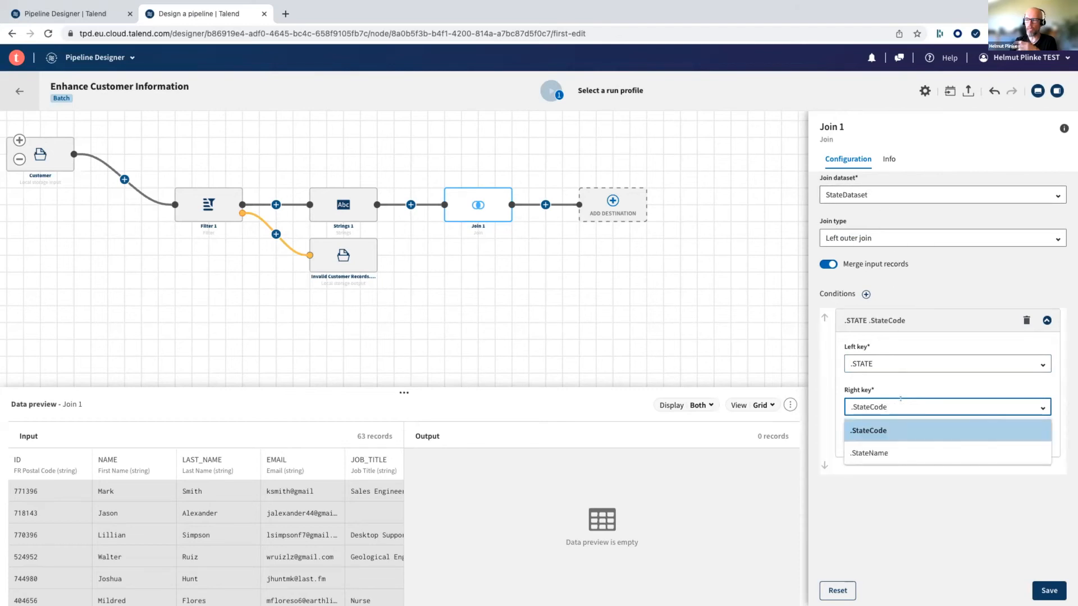
- Save the Join 1 configuration and check the joined StateCode and StateName columns in the output preview
left_click(918, 491)
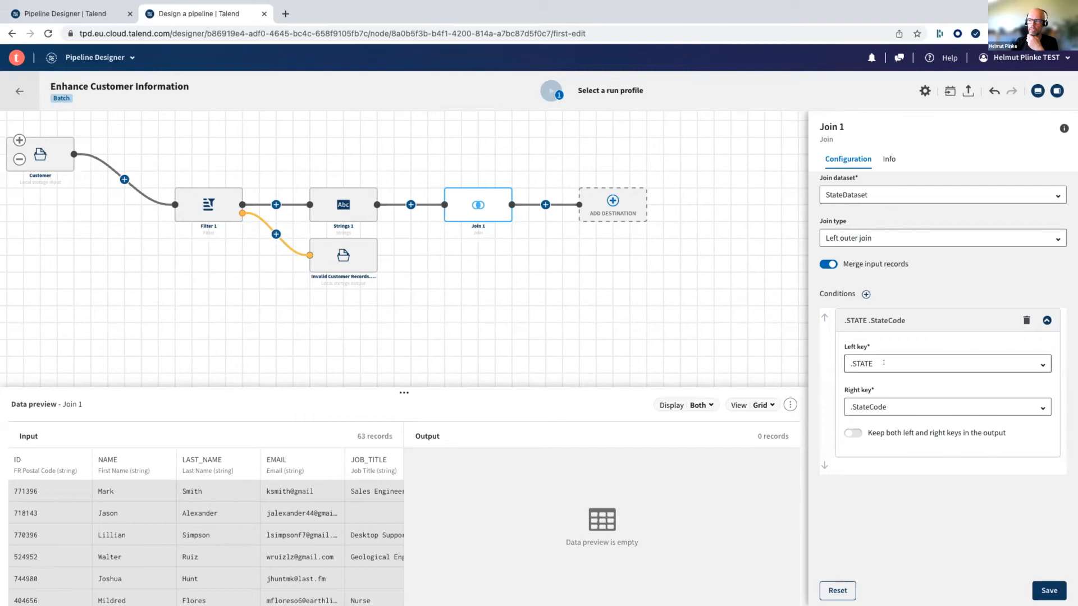
left_click(894, 401)
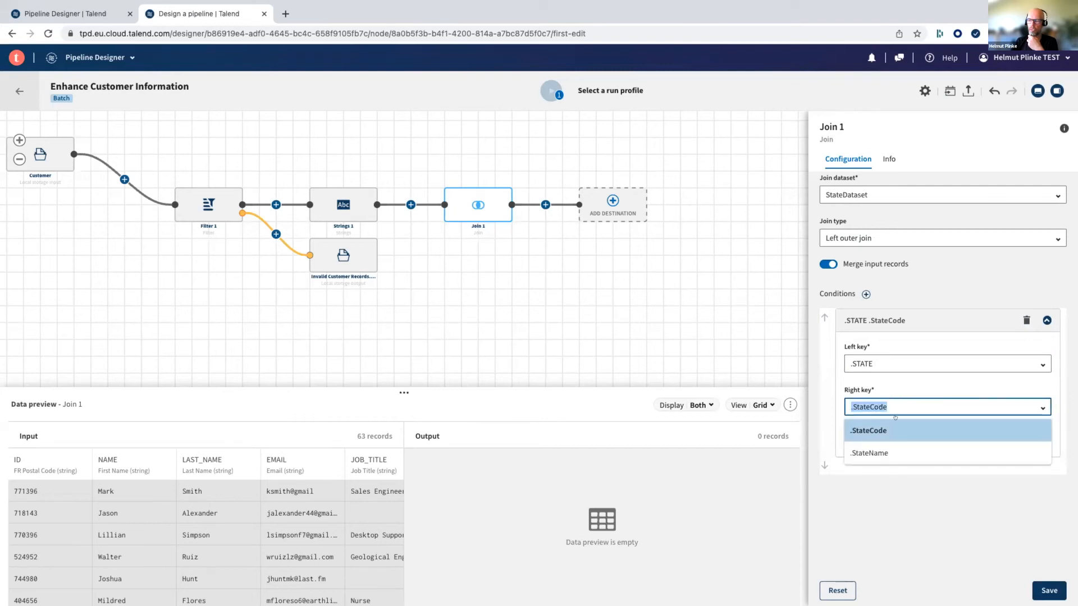
left_click(909, 514)
left_click(1047, 590)
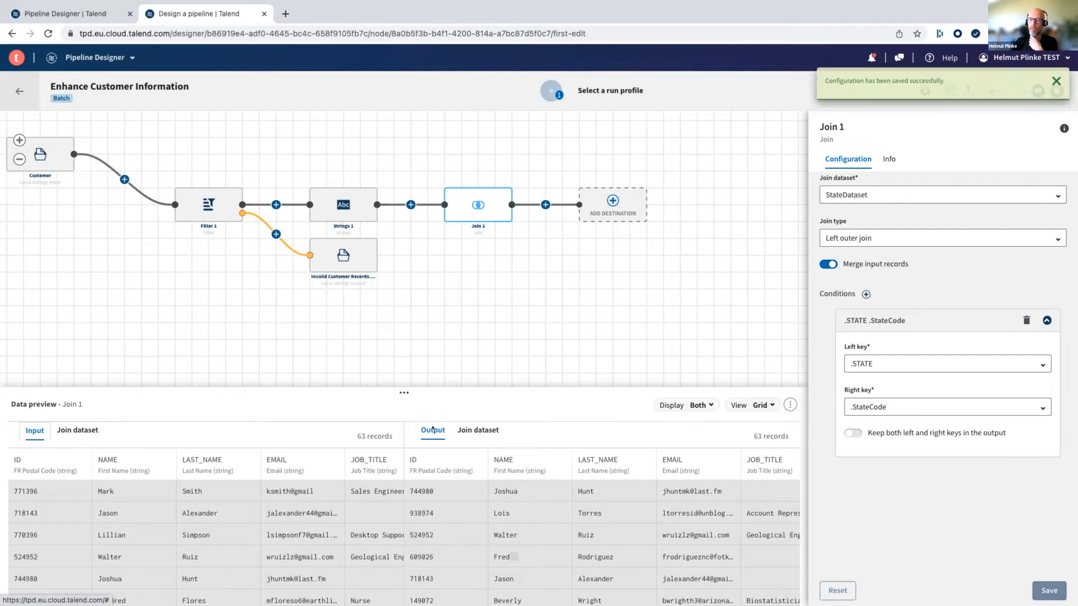
scroll(506, 525, "right", 10)
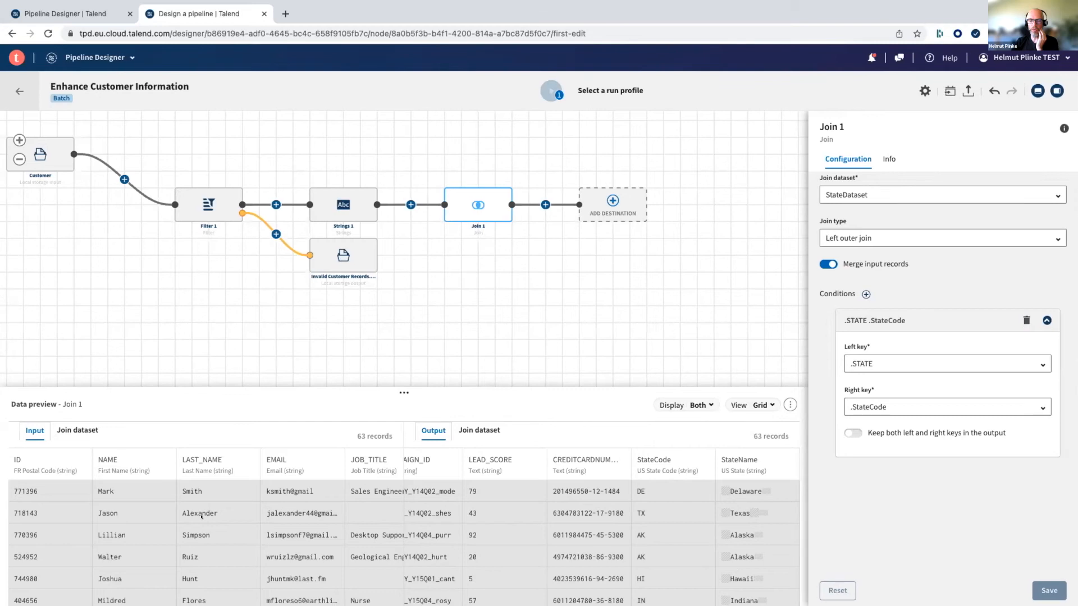
scroll(201, 515, "down", 3)
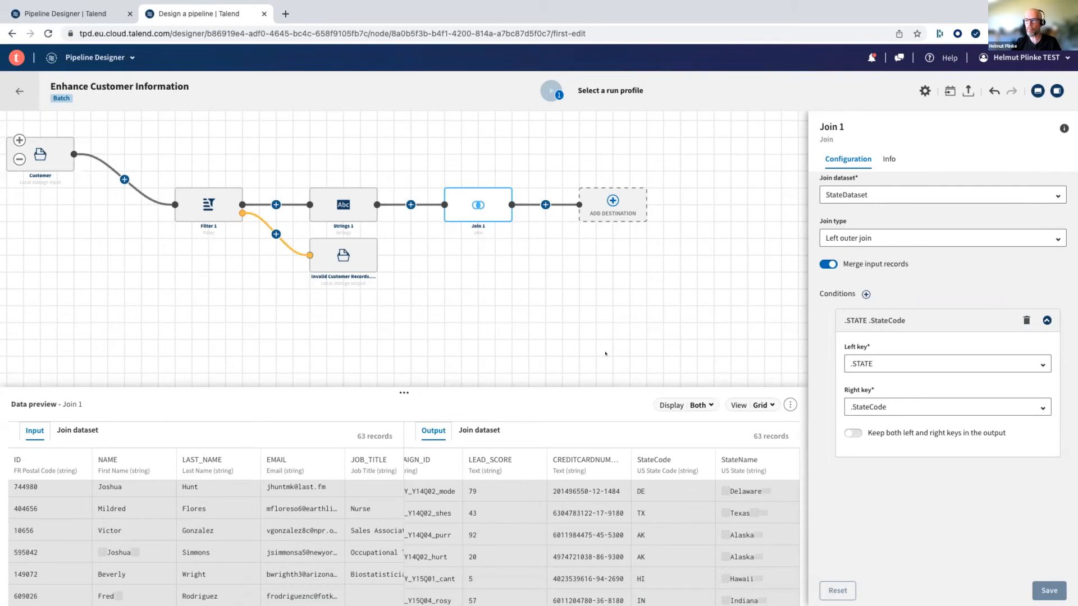
- Add a second Strings processor after Join 1, before the empty destination, and select it
left_click(540, 204)
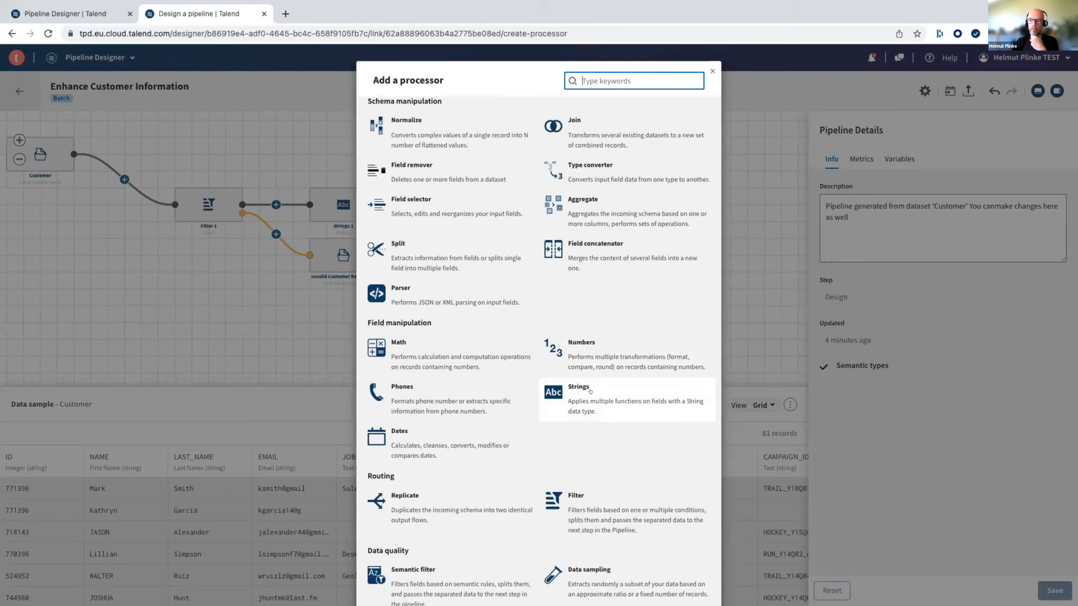
left_click(590, 391)
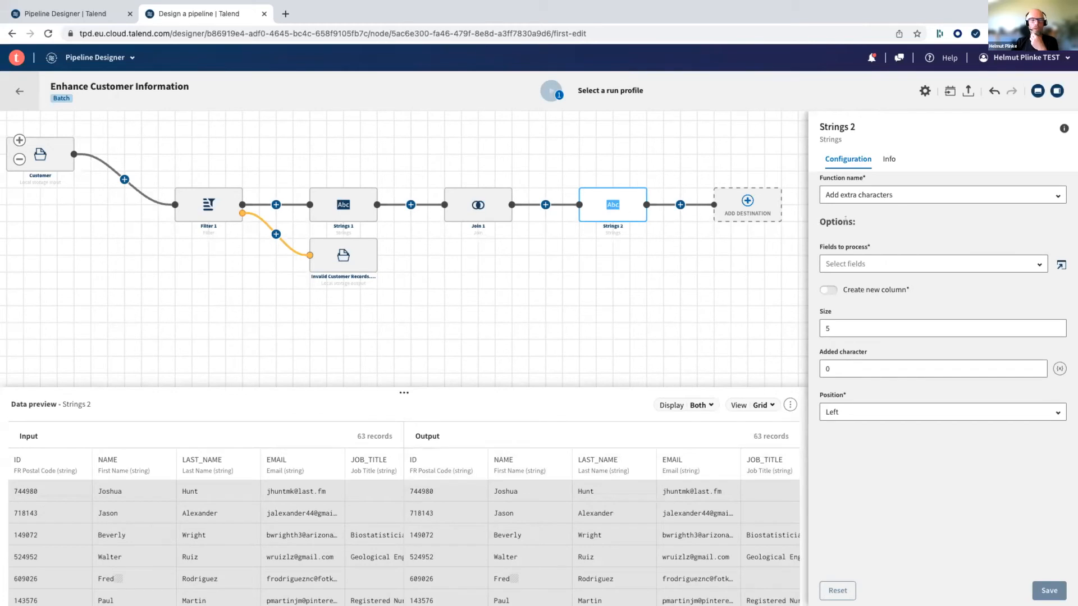
left_click(625, 205)
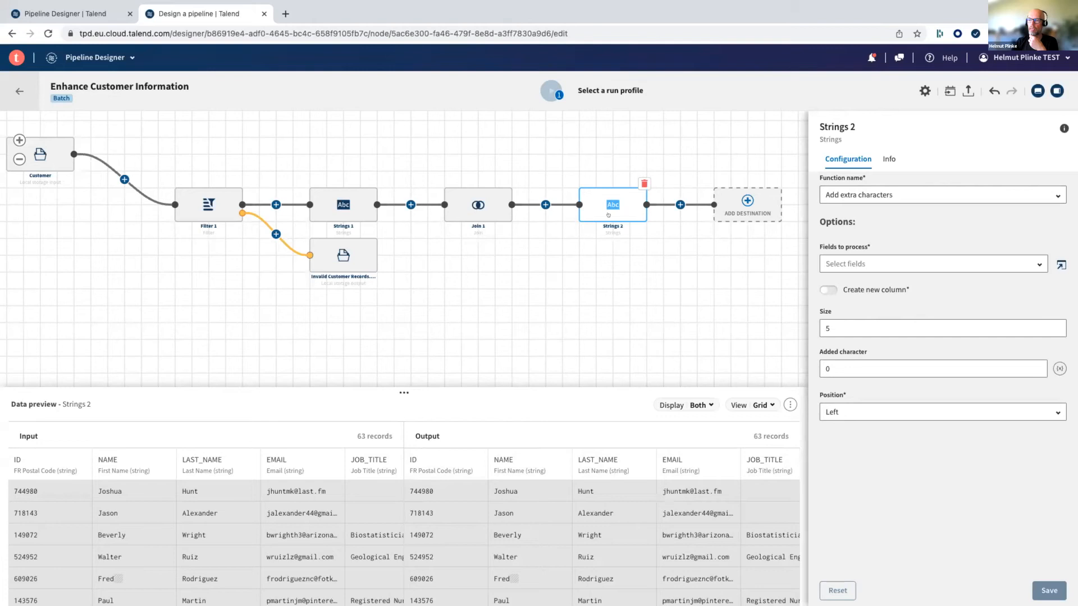
- Set the Strings 2 function to Remove trailing and leading characters
left_click(929, 188)
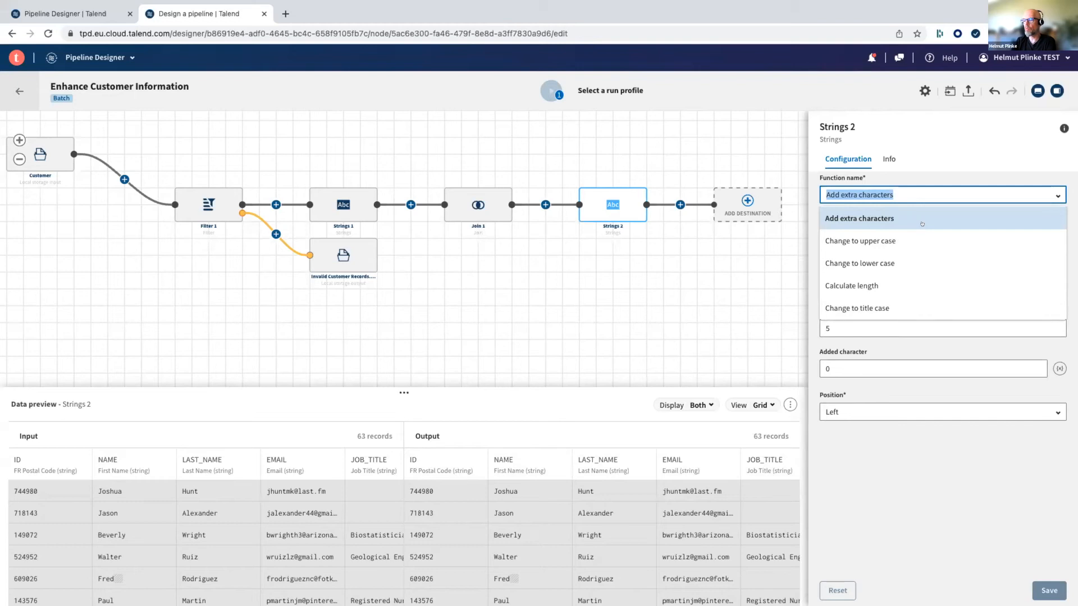
scroll(921, 224, "down", 1)
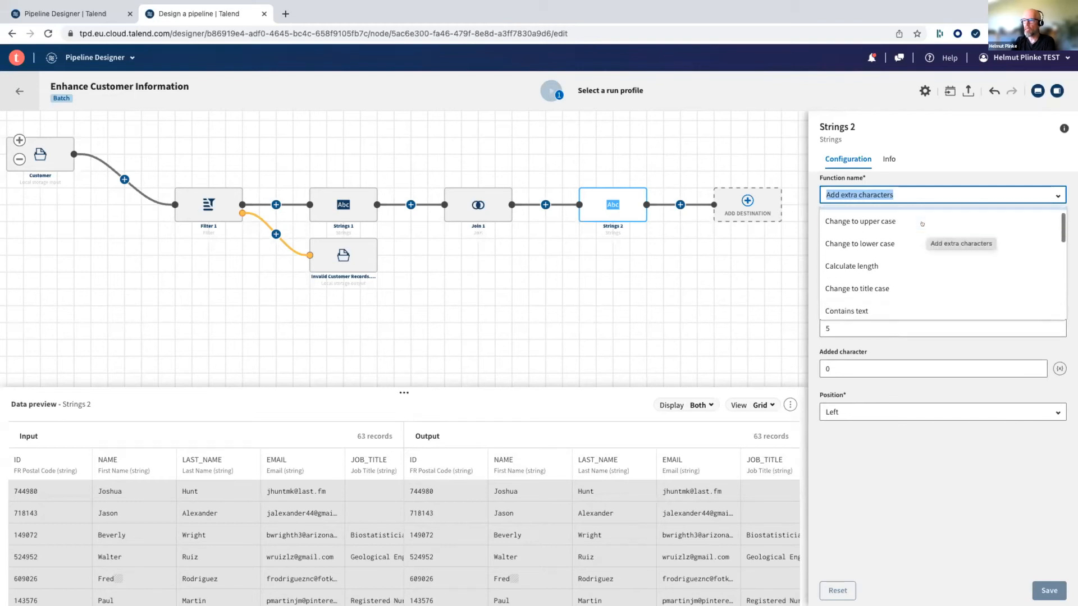
scroll(922, 224, "down", 4)
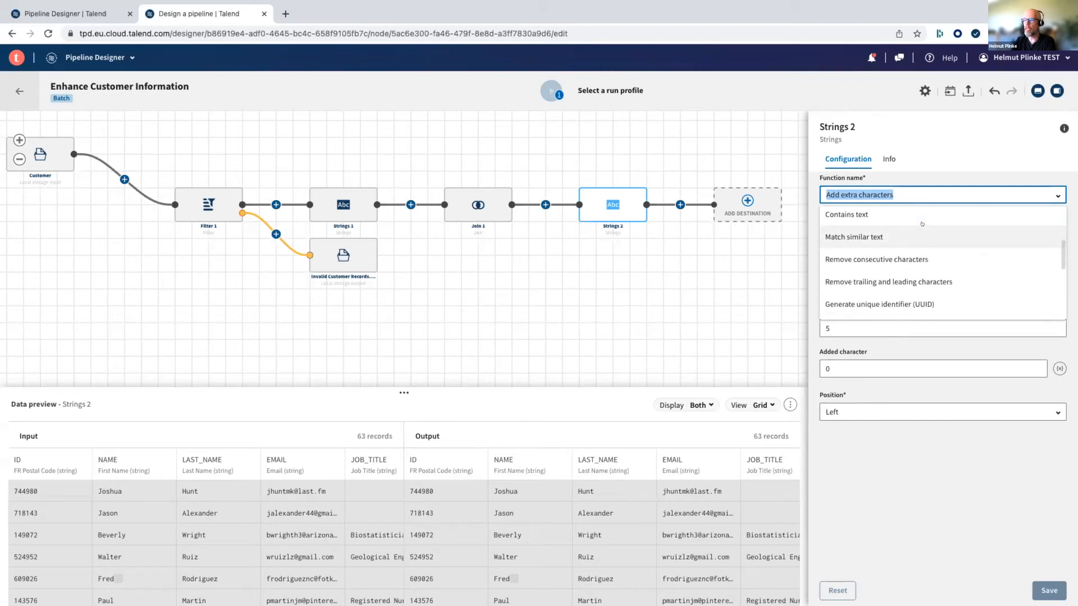
left_click(947, 282)
left_click(1019, 192)
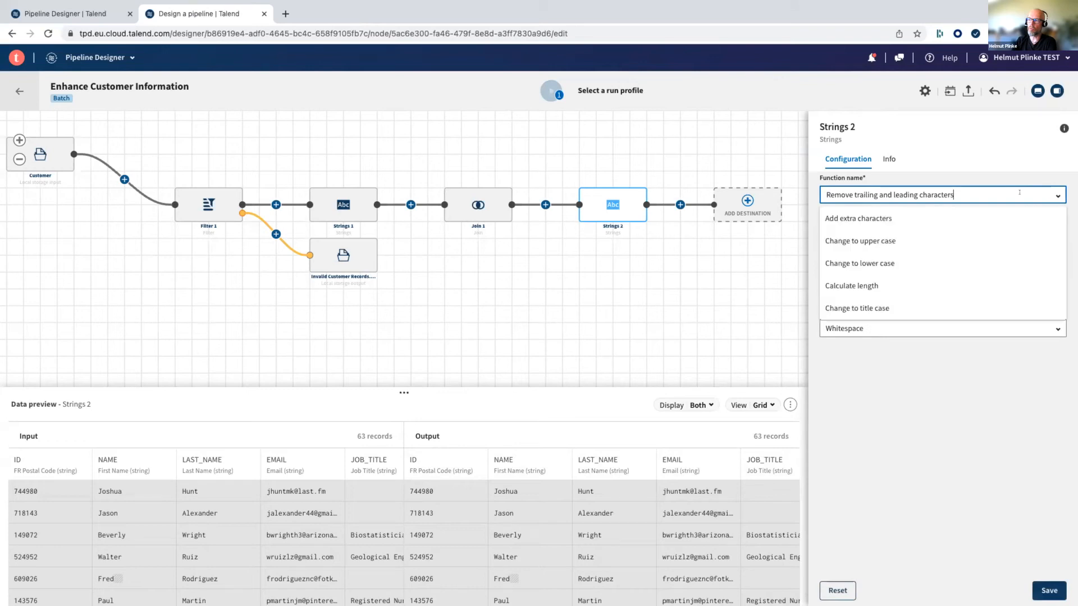
scroll(985, 231, "down", 5)
scroll(985, 231, "down", 4)
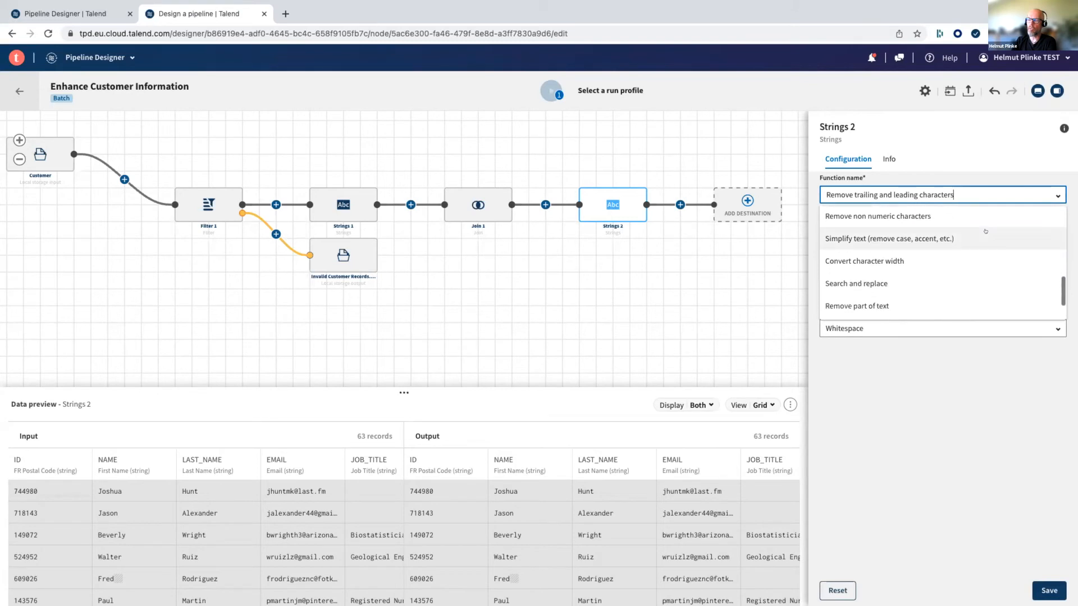
scroll(985, 232, "up", 2)
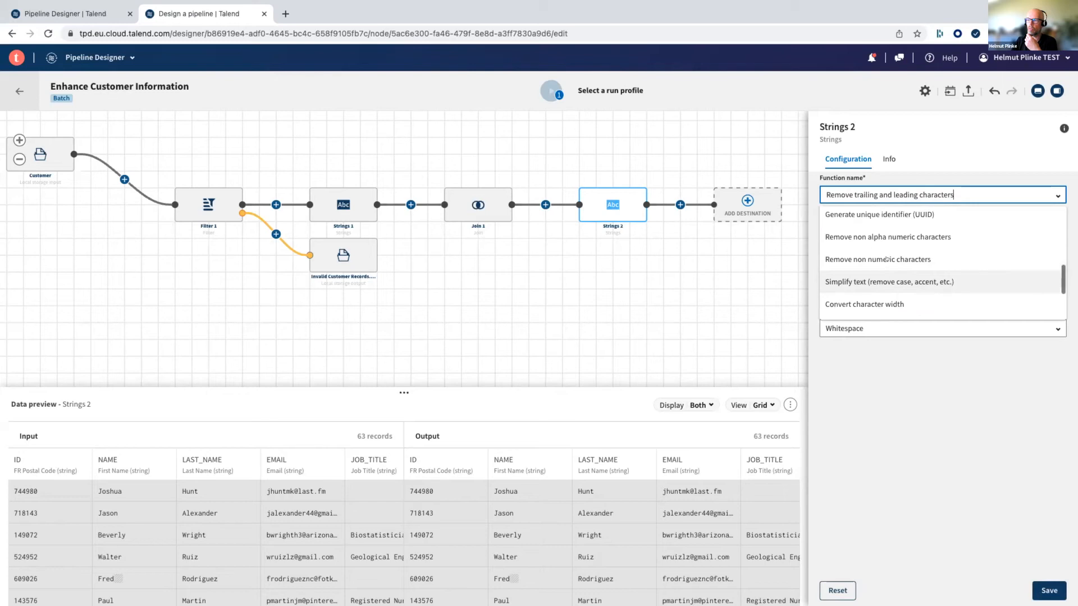
scroll(885, 240, "up", 2)
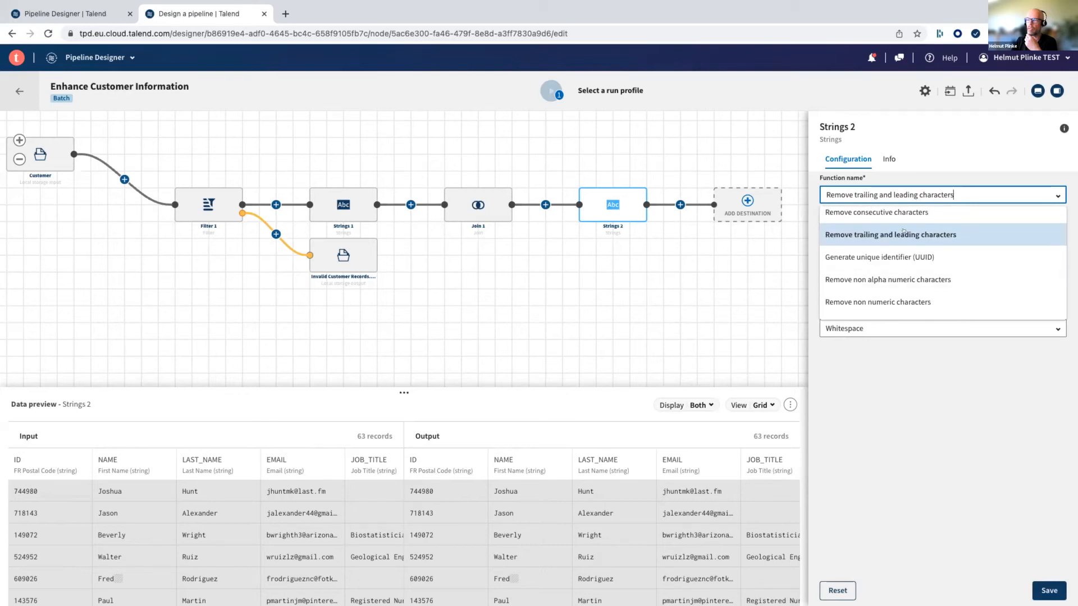
left_click(902, 234)
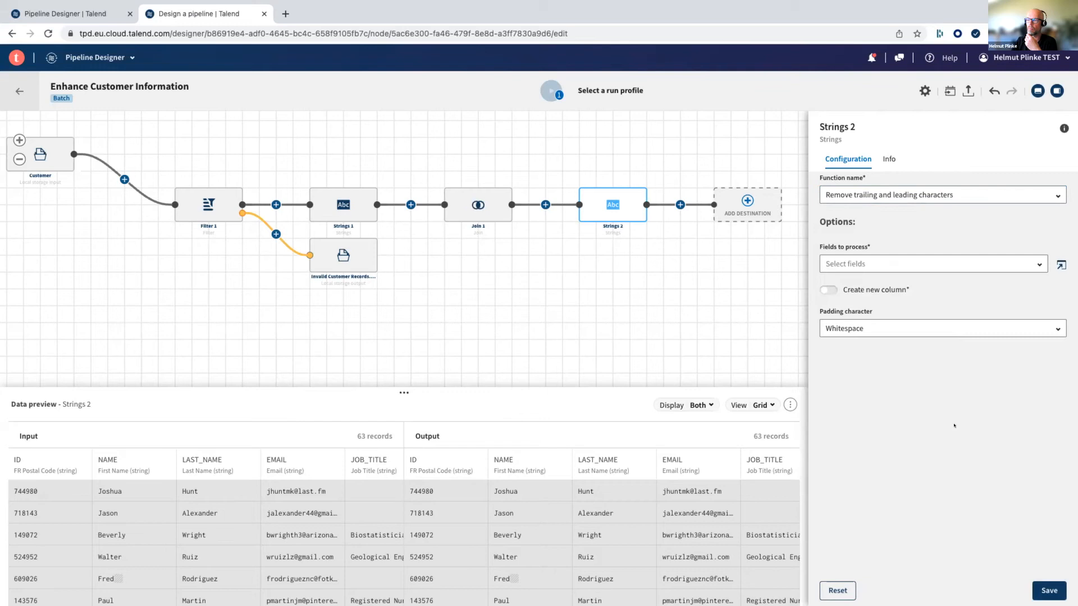
- Choose .StateName as the field for Strings 2 to process and save the configuration
left_click(872, 263)
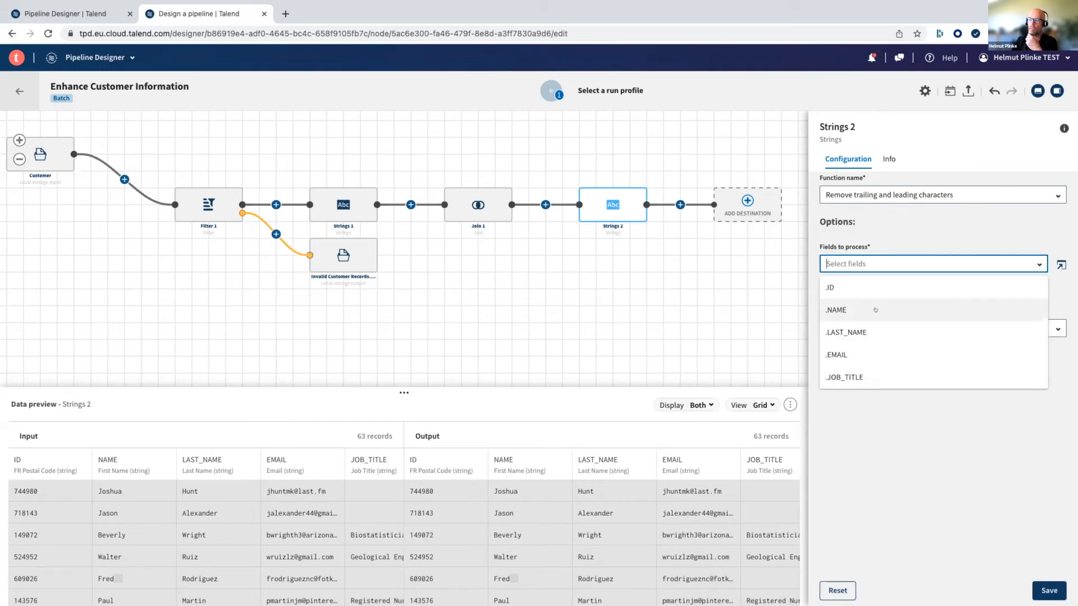
scroll(875, 309, "down", 5)
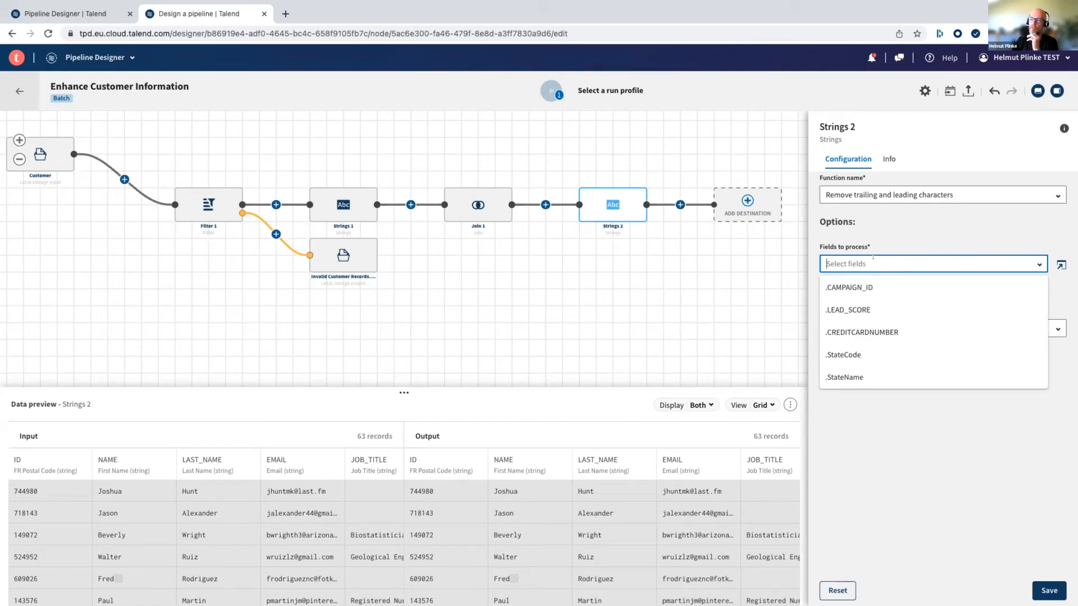
left_click(850, 375)
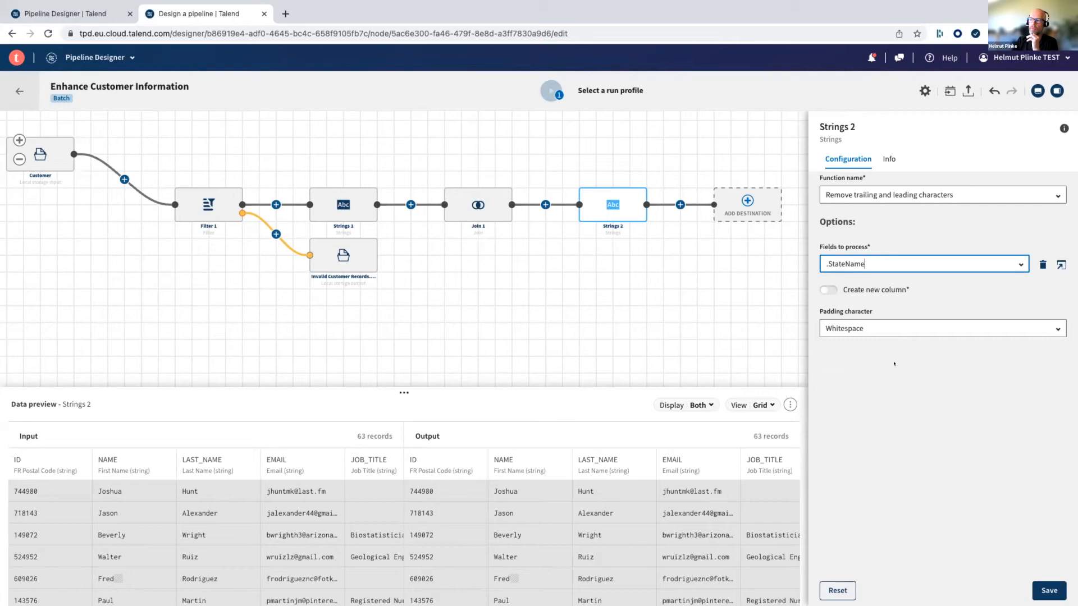
left_click(1047, 590)
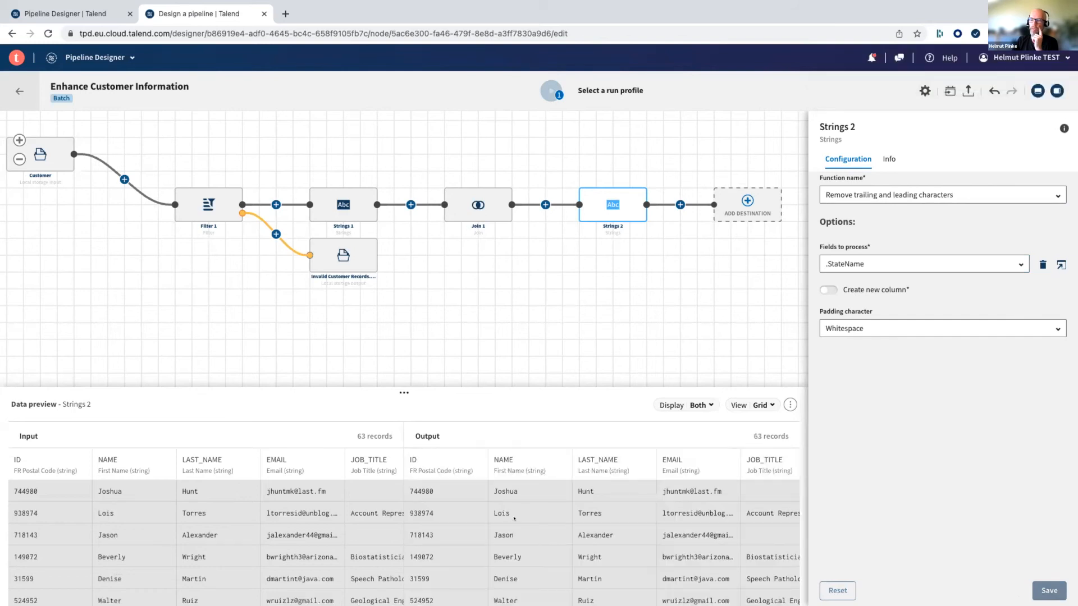
- Examine the StateName and NAME columns in the Strings 2 output preview for leftover whitespace
scroll(514, 517, "right", 10)
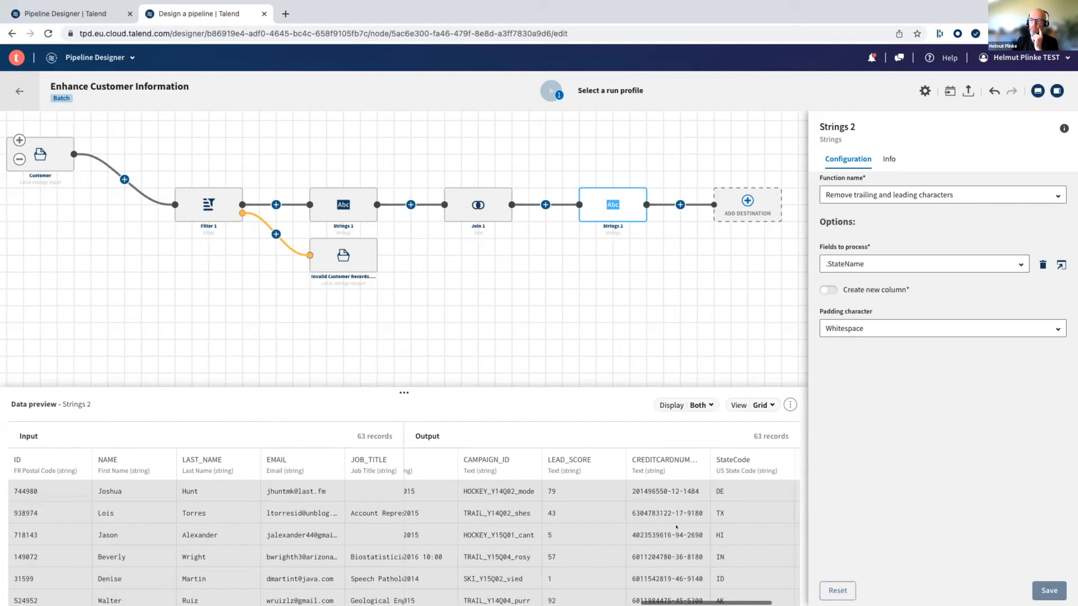
scroll(676, 527, "right", 3)
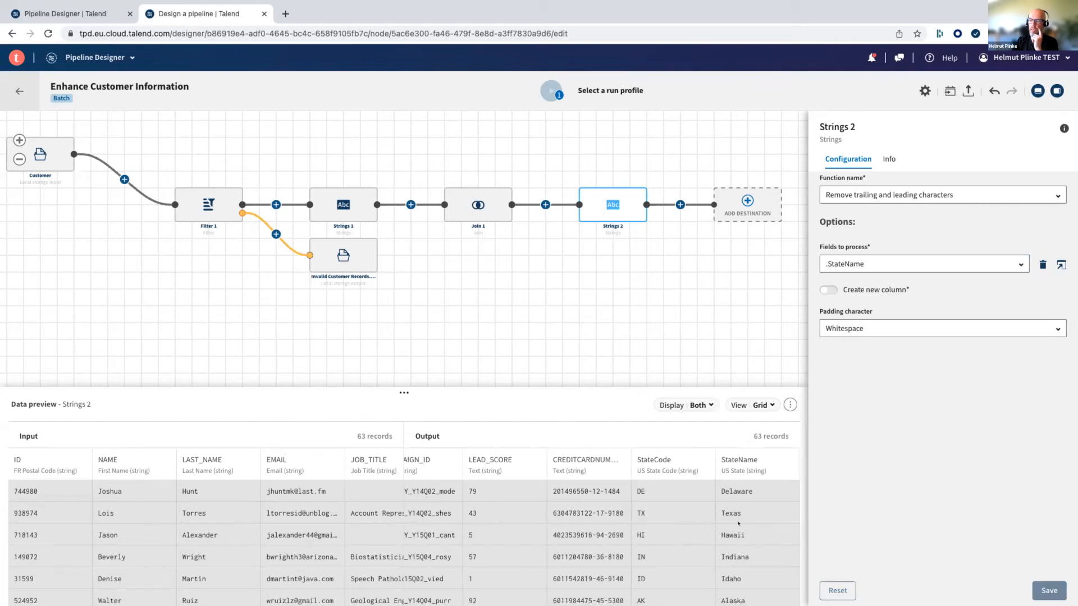
scroll(733, 542, "down", 2)
scroll(733, 543, "left", 4)
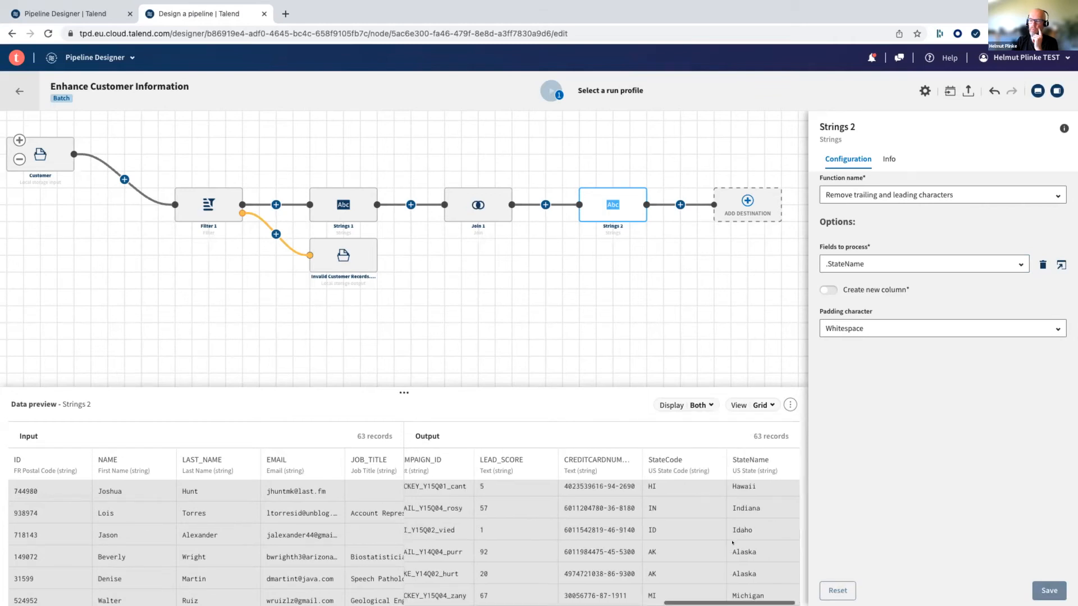
scroll(732, 543, "left", 10)
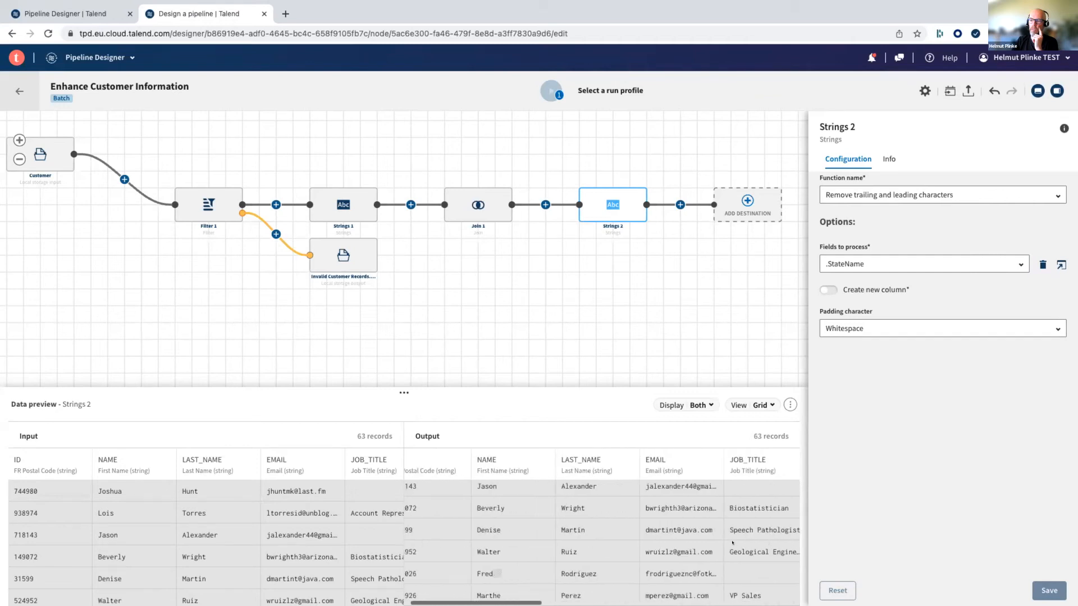
scroll(733, 542, "left", 5)
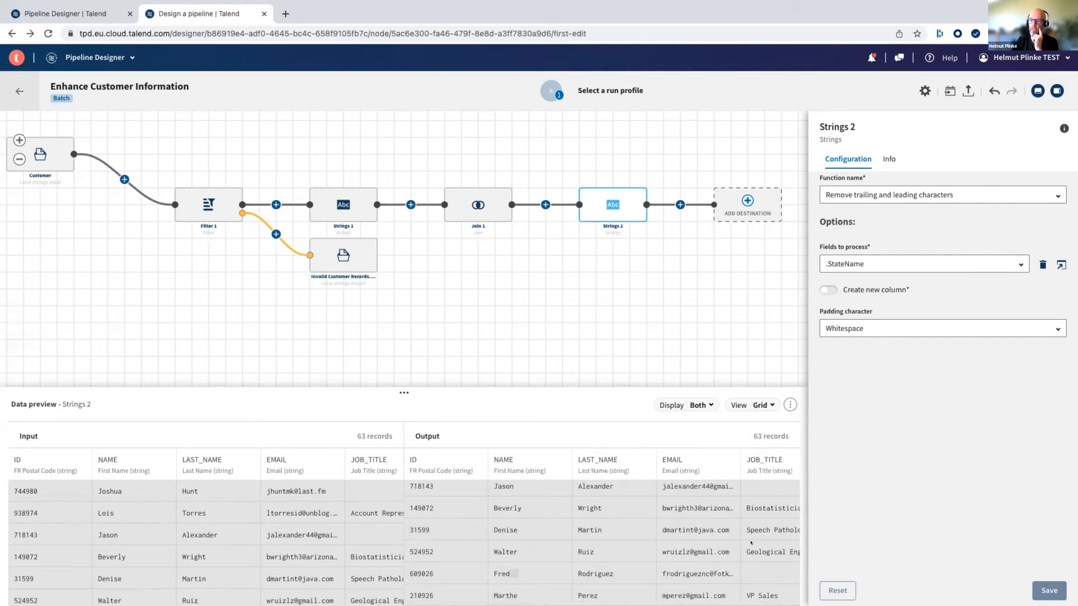
scroll(512, 494, "down", 3)
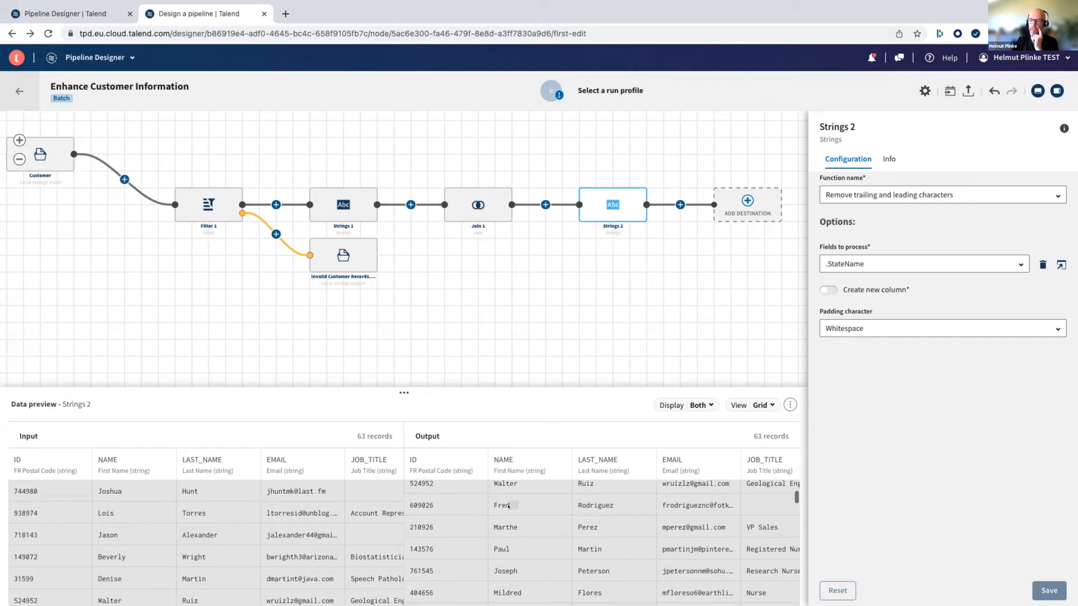
scroll(507, 528, "up", 2)
scroll(506, 543, "up", 2)
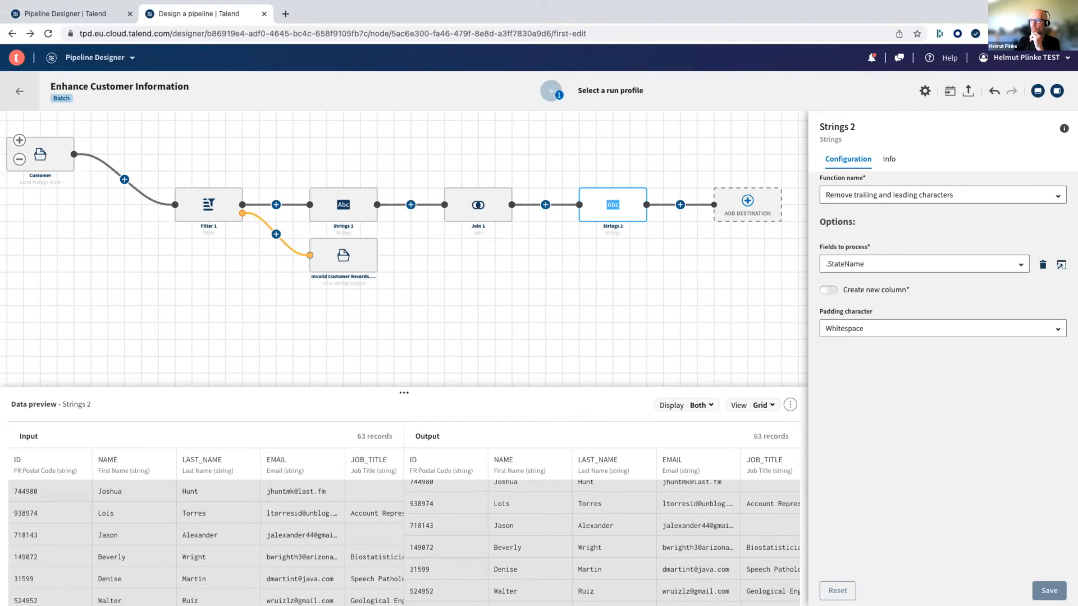
- Add .NAME and .LAST_NAME to the fields Strings 2 processes, save the configuration and check the names in the output preview
left_click(1060, 264)
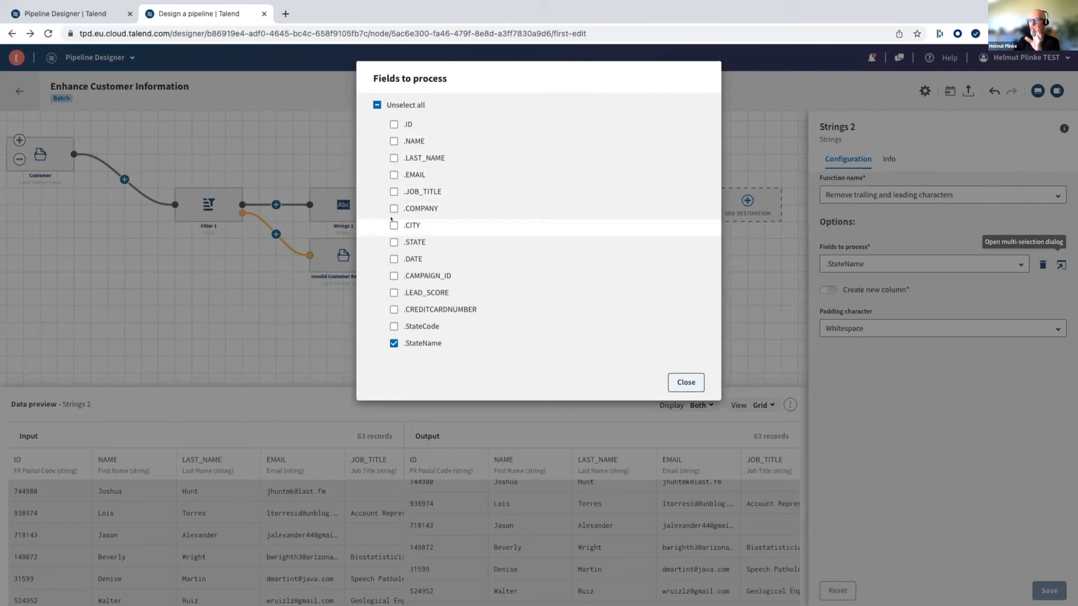
left_click(393, 141)
left_click(394, 158)
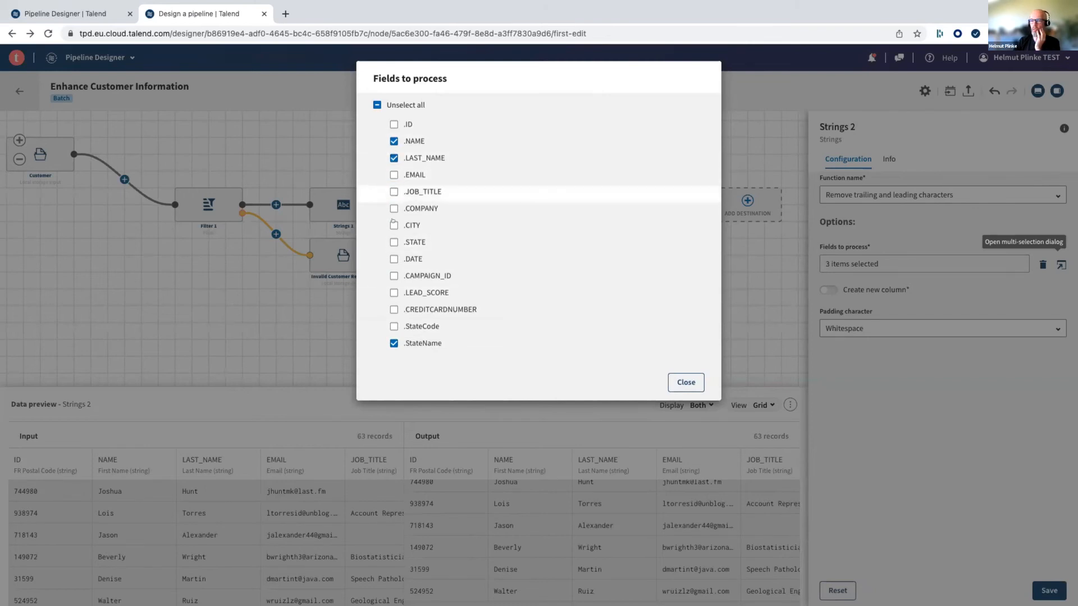
left_click(685, 382)
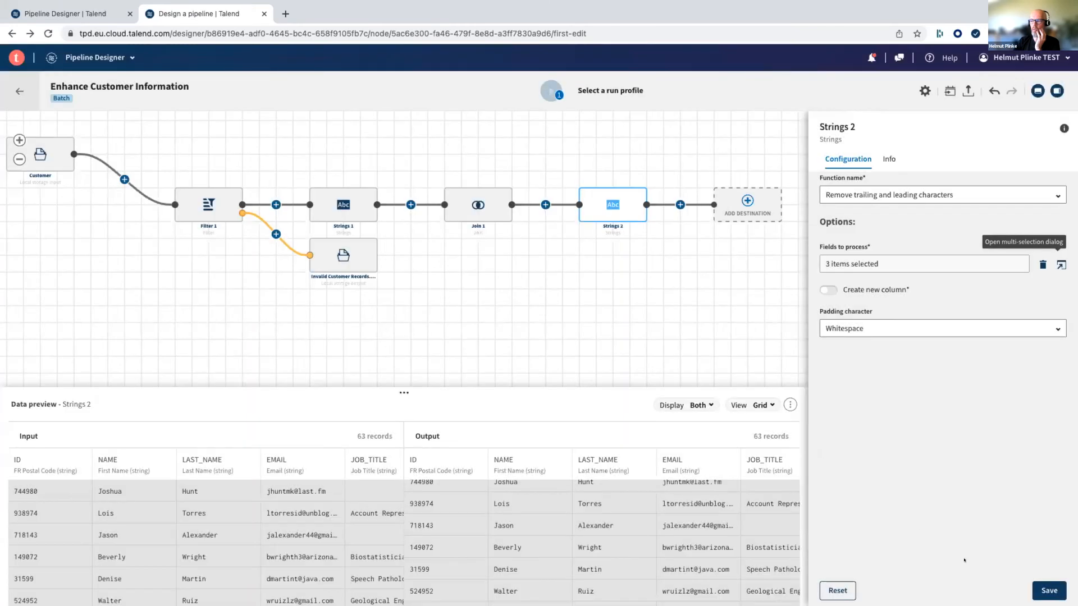
left_click(1047, 590)
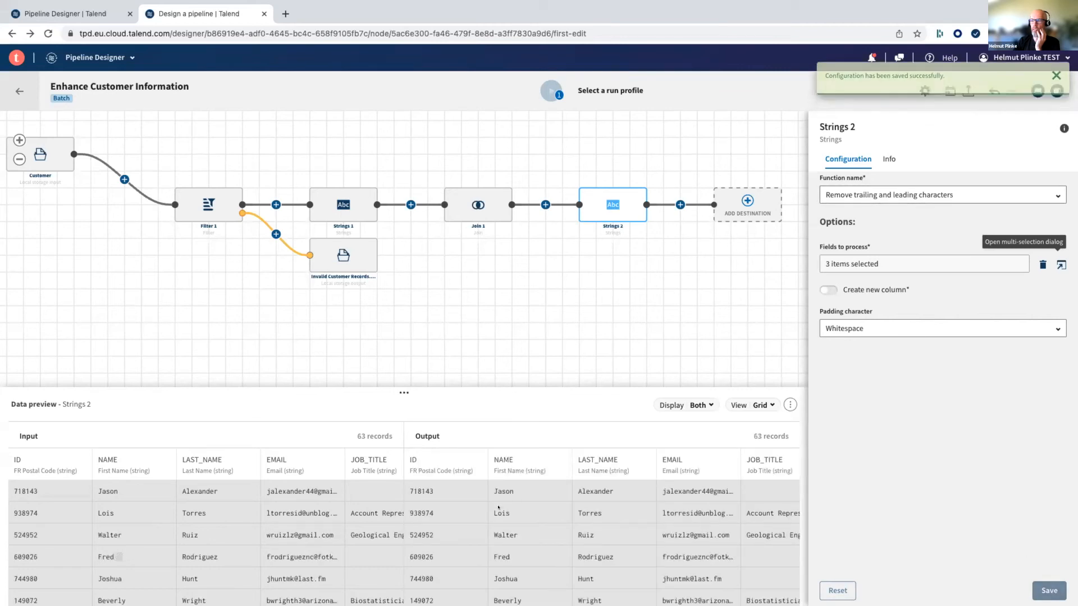
scroll(498, 508, "down", 10)
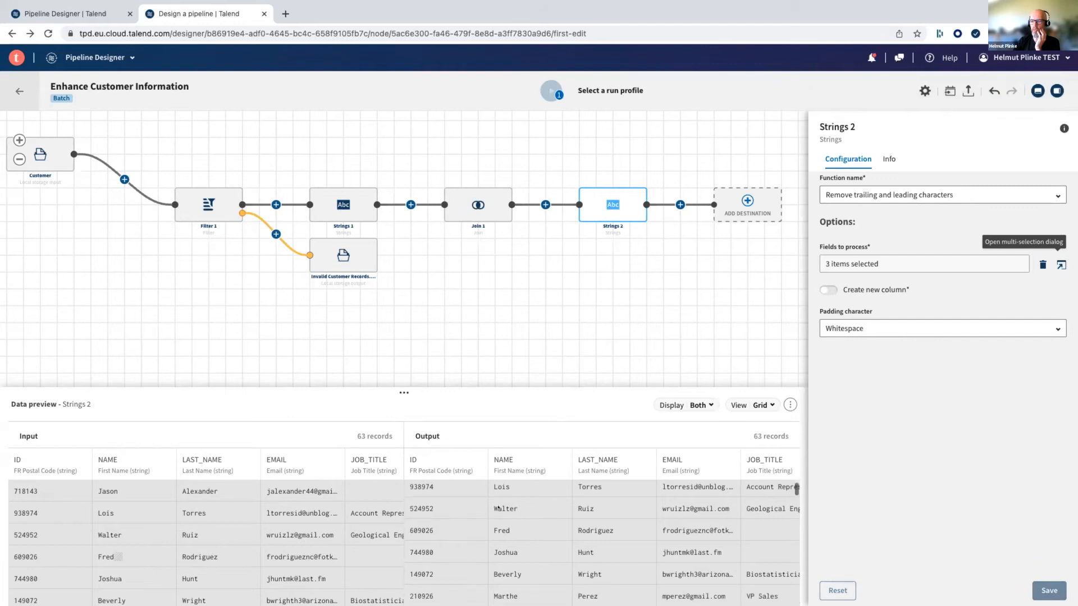
scroll(498, 507, "up", 10)
scroll(501, 491, "down", 8)
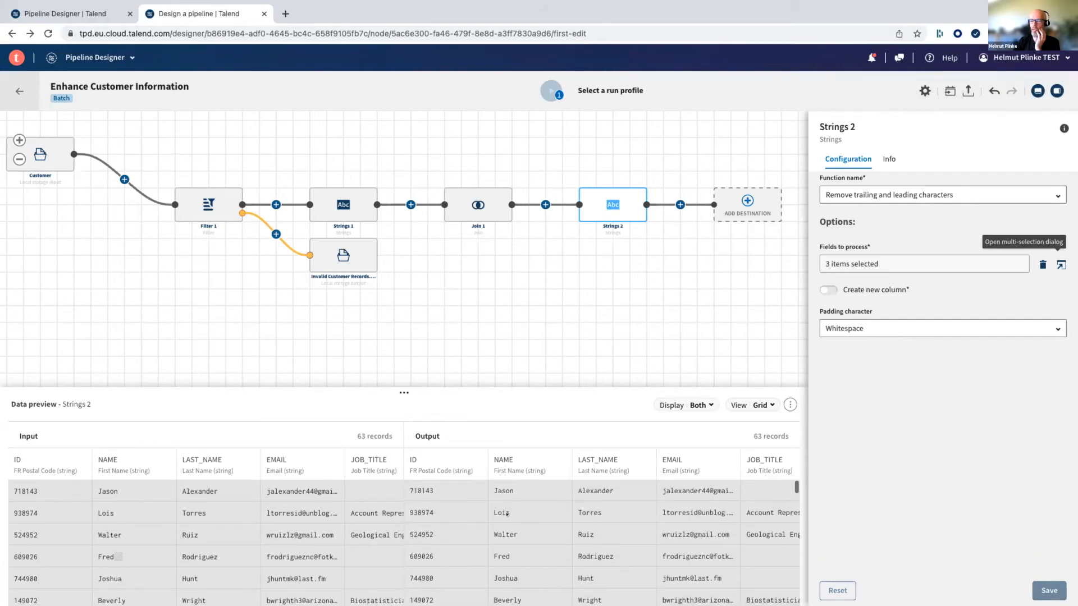
scroll(507, 516, "up", 5)
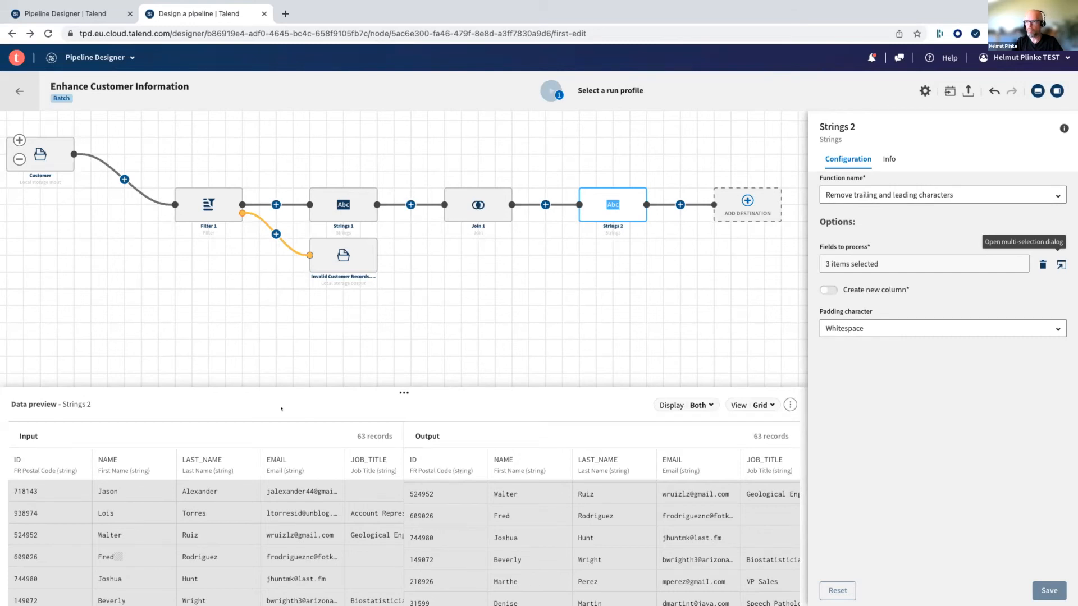
left_click_drag(577, 353, 459, 336)
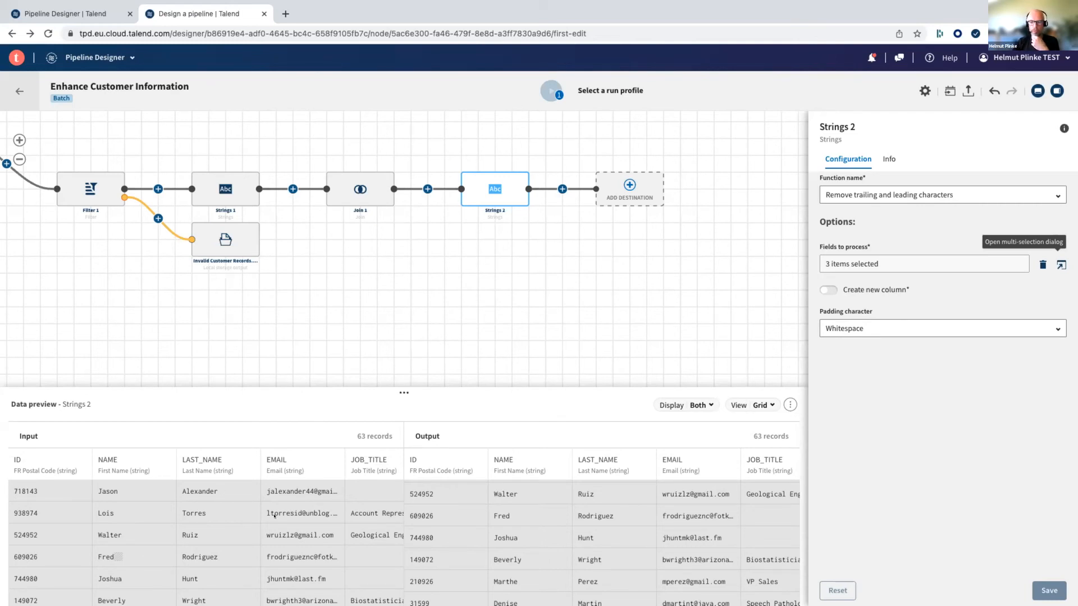
- Examine the name and JOB_TITLE columns across the Strings 2 input records for stray whitespace and empty cells
scroll(274, 515, "right", 5)
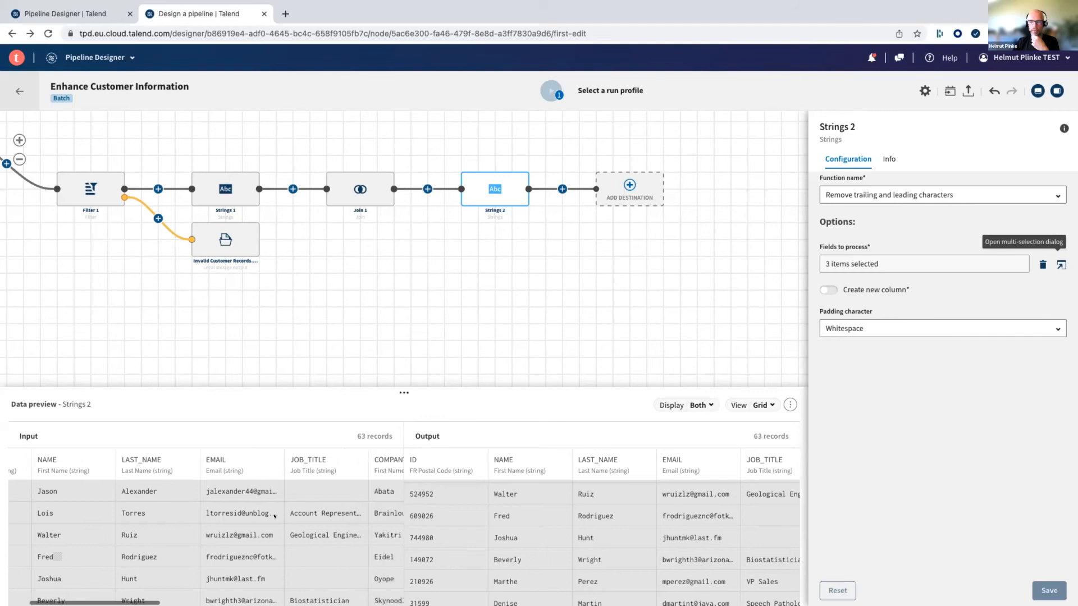
scroll(275, 515, "left", 3)
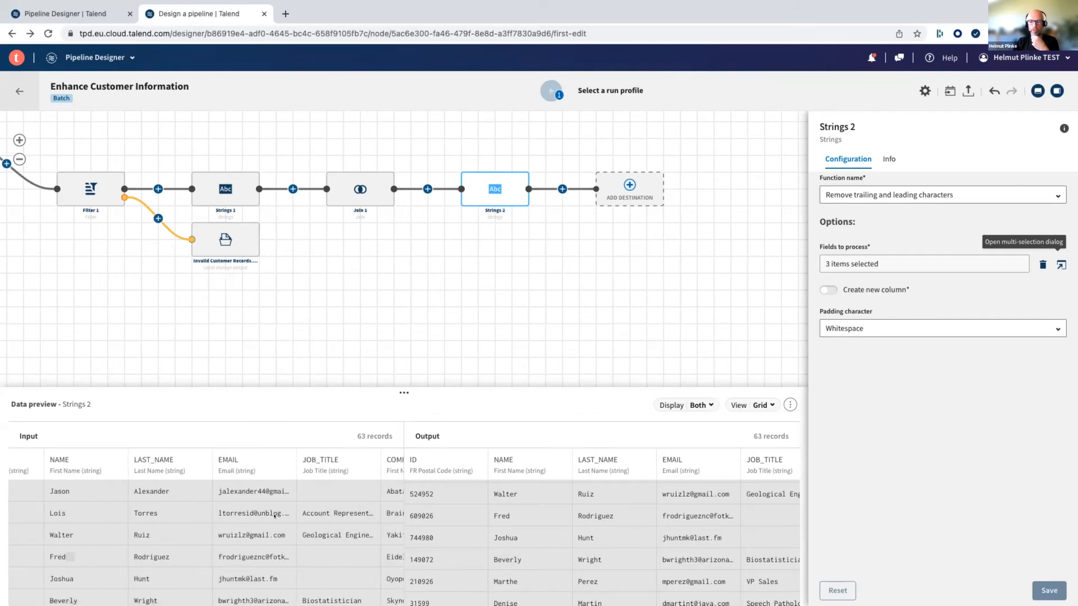
scroll(326, 481, "down", 2)
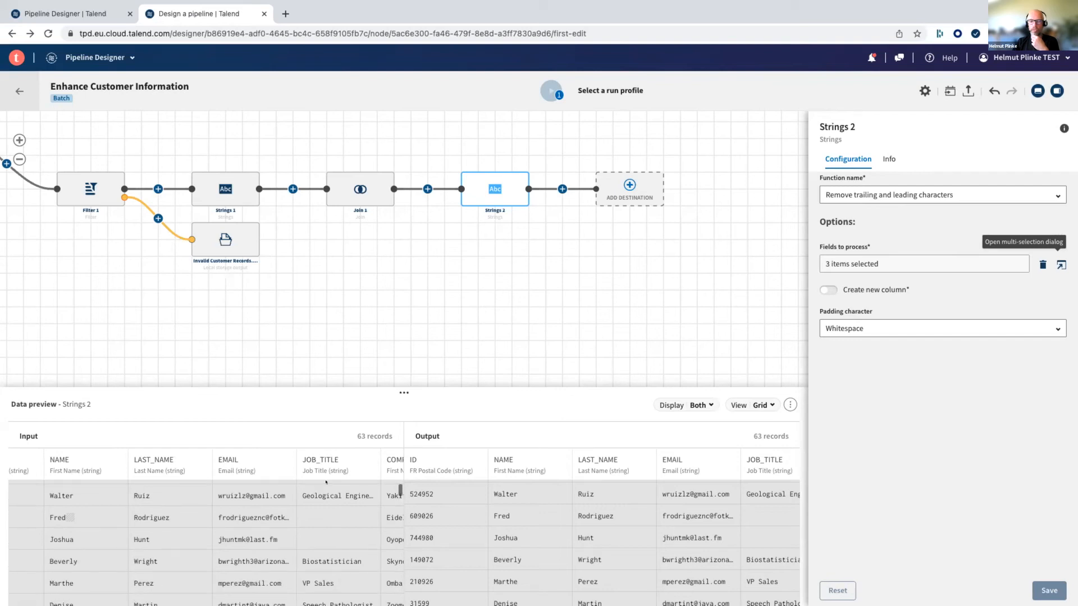
scroll(326, 494, "down", 1)
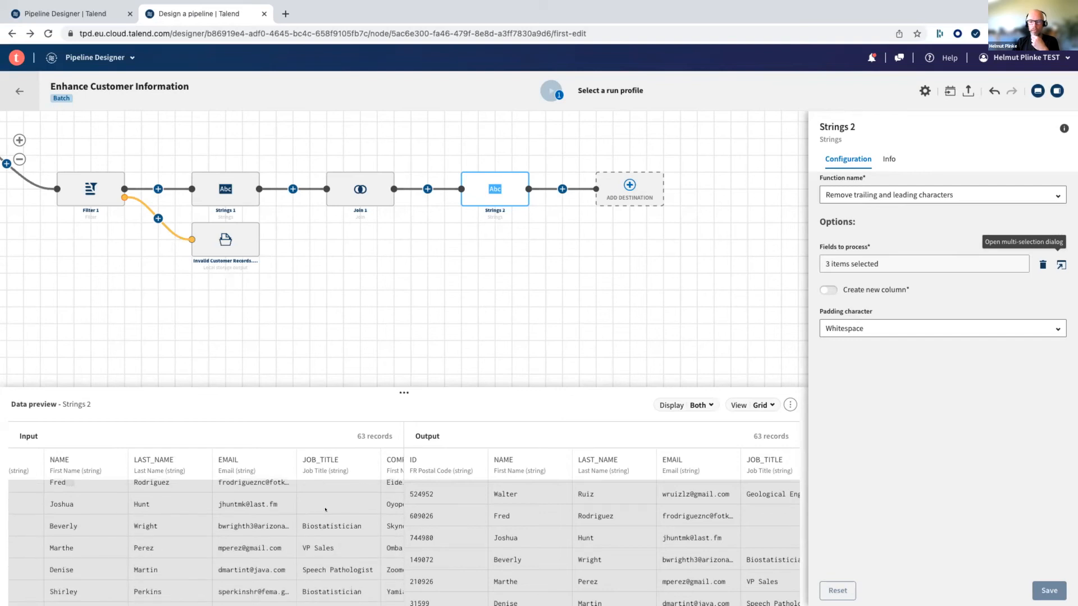
scroll(325, 516, "down", 3)
scroll(326, 515, "up", 4)
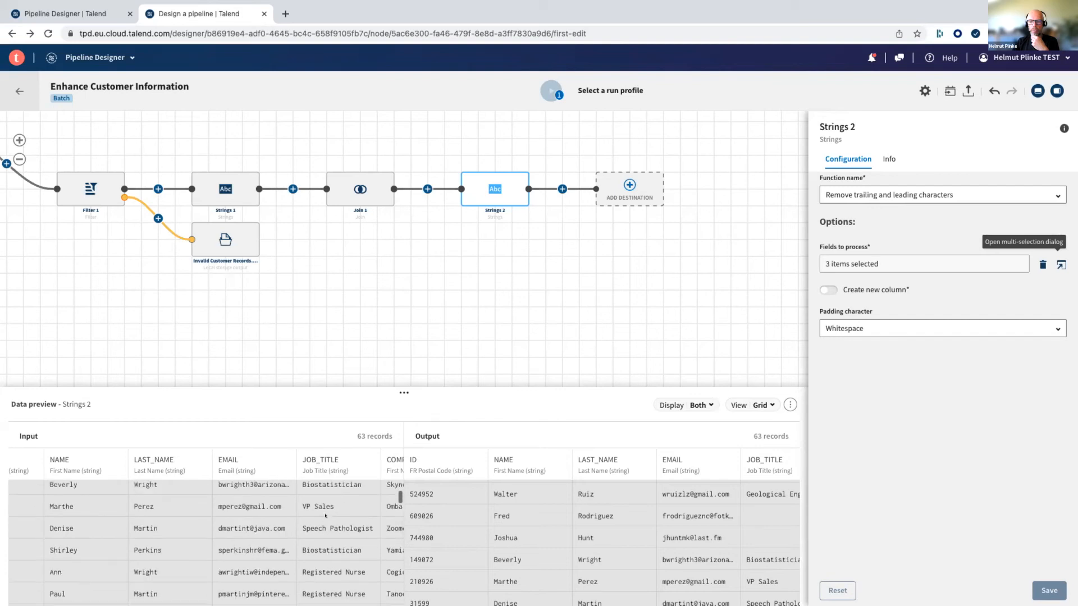
scroll(325, 515, "up", 1)
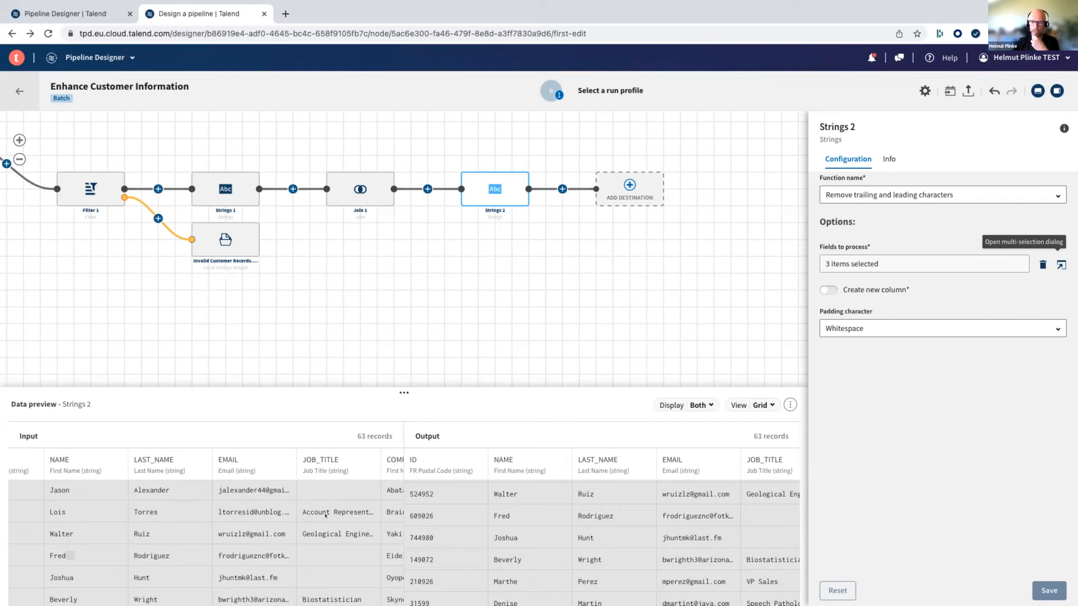
scroll(325, 515, "down", 10)
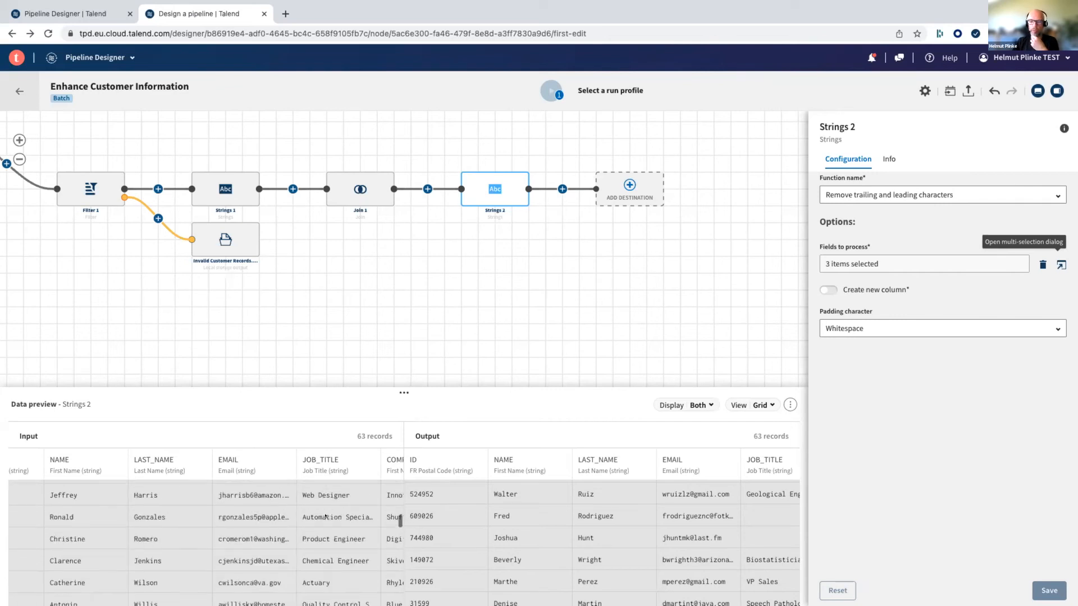
scroll(326, 515, "down", 10)
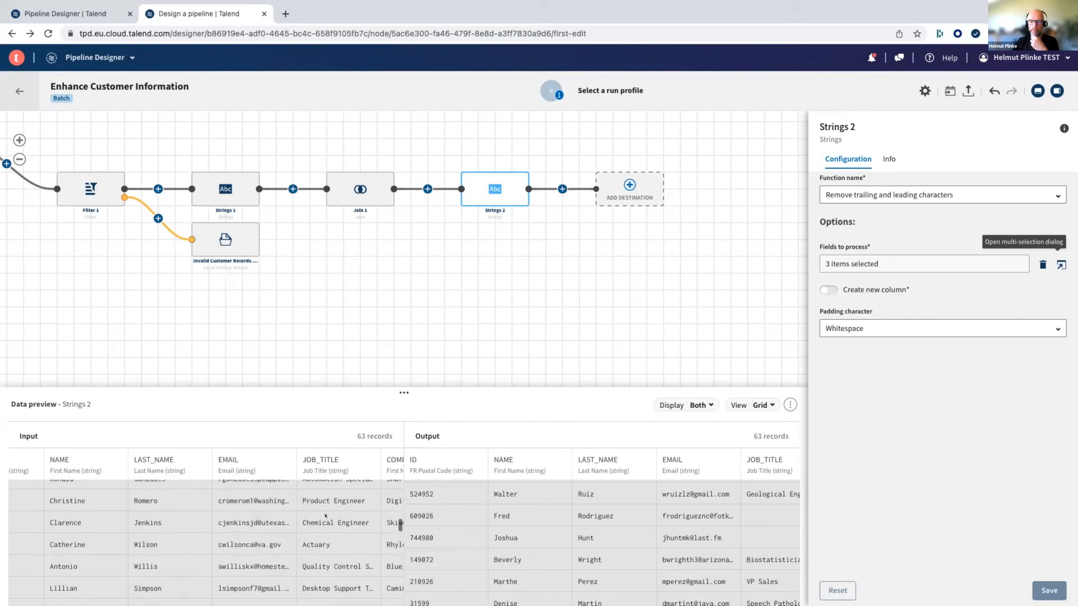
scroll(326, 515, "up", 2)
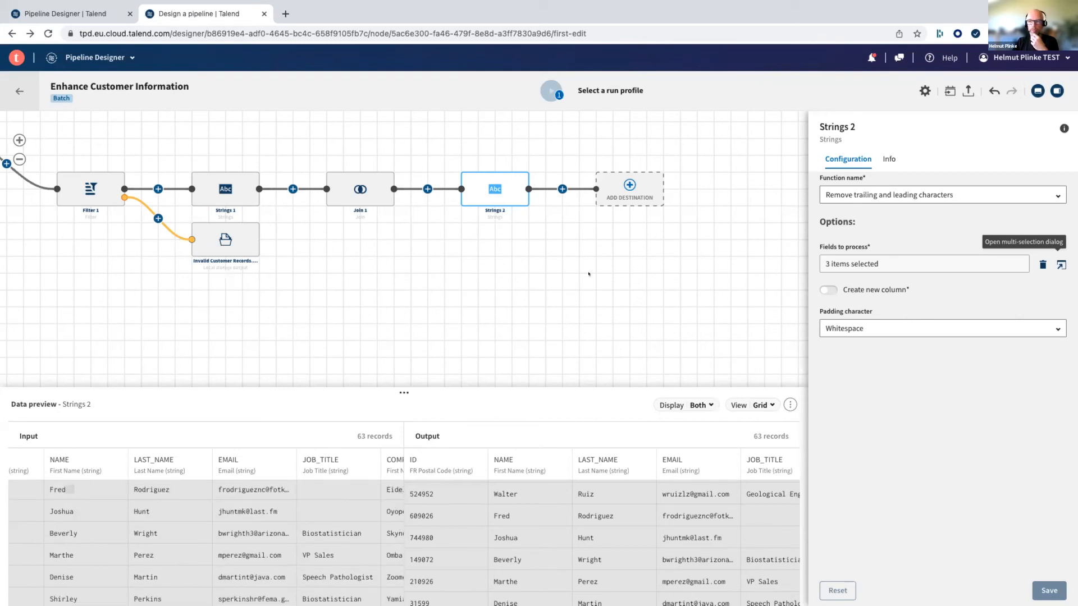
- Add a Data cleansing processor after Strings 2 and set its function to Fill empty cells with text
left_click(561, 189)
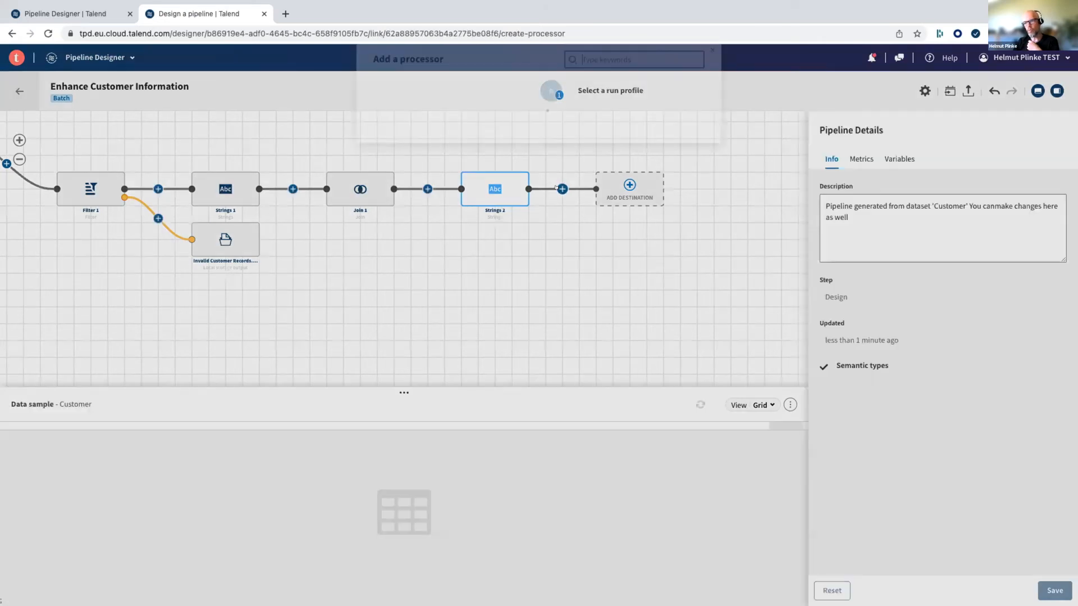
scroll(556, 187, "down", 2)
scroll(556, 188, "down", 3)
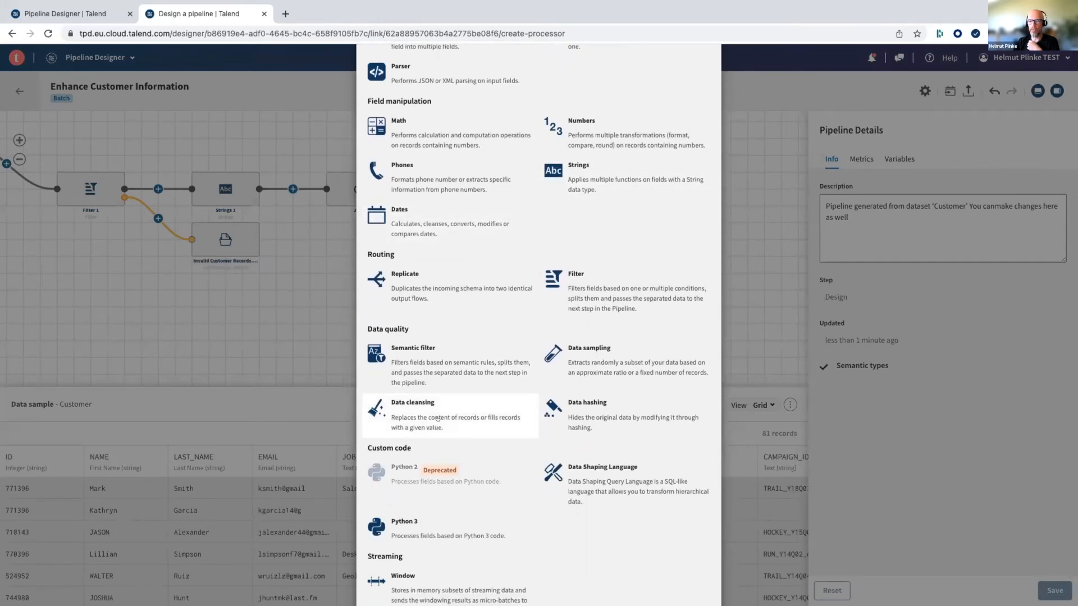
left_click(402, 411)
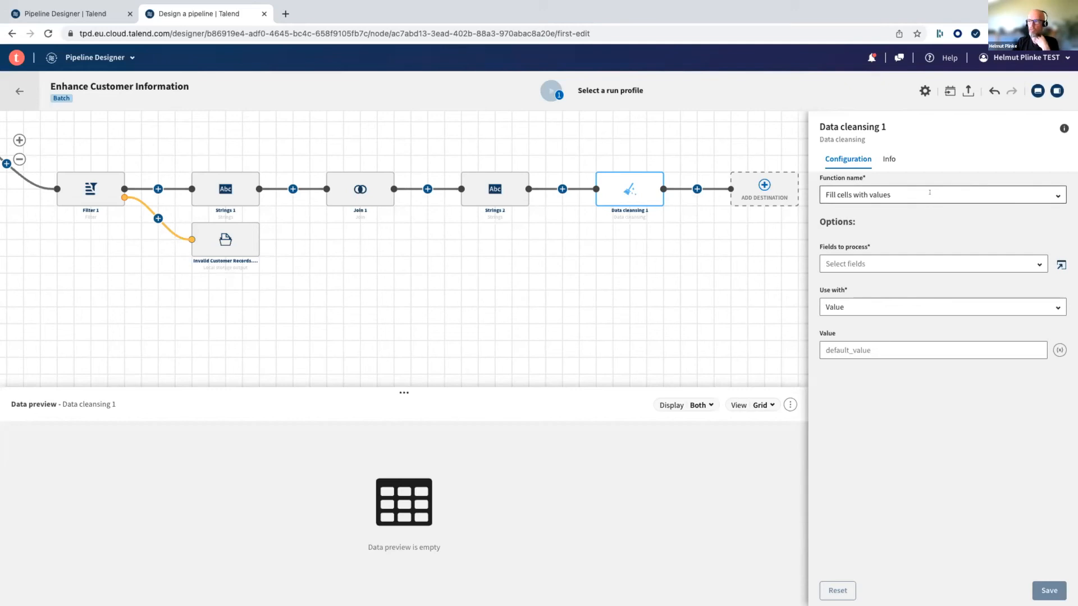
left_click(1046, 193)
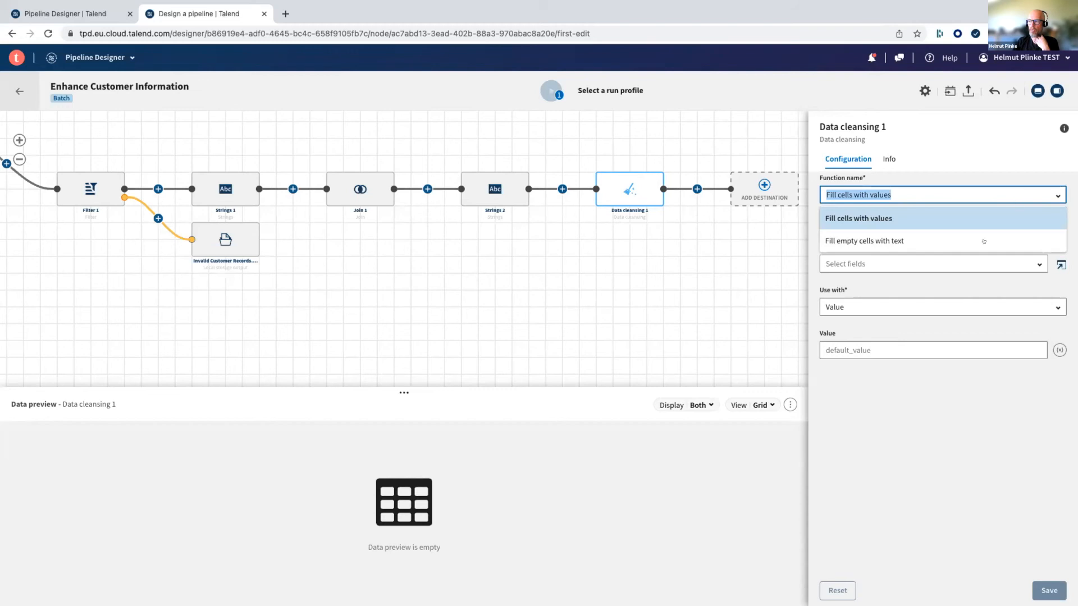
left_click(857, 240)
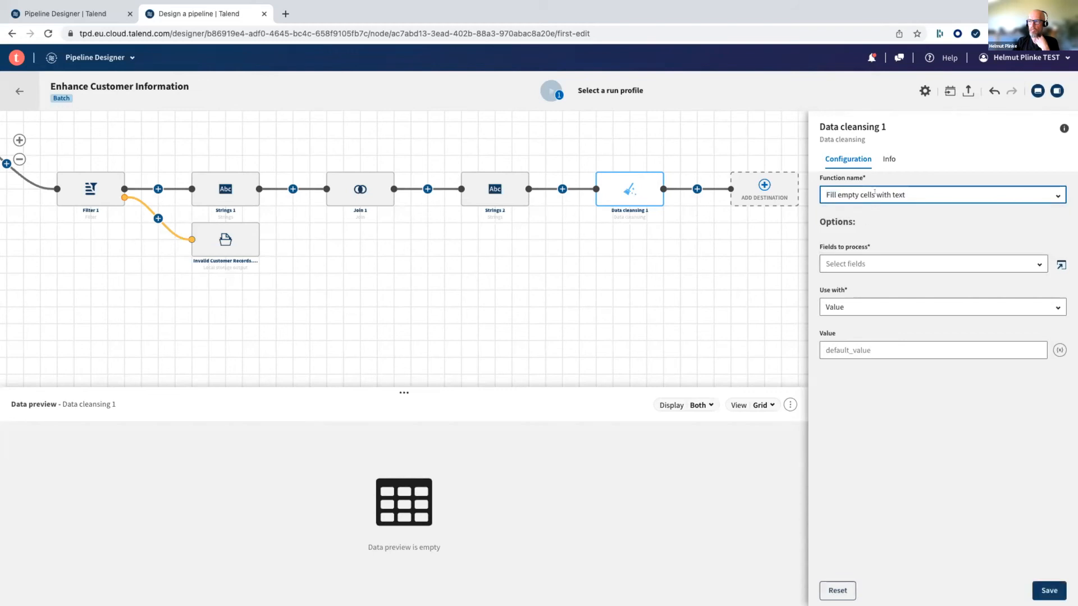
- Choose .JOB_TITLE as the field for Data cleansing 1 to process
left_click(882, 258)
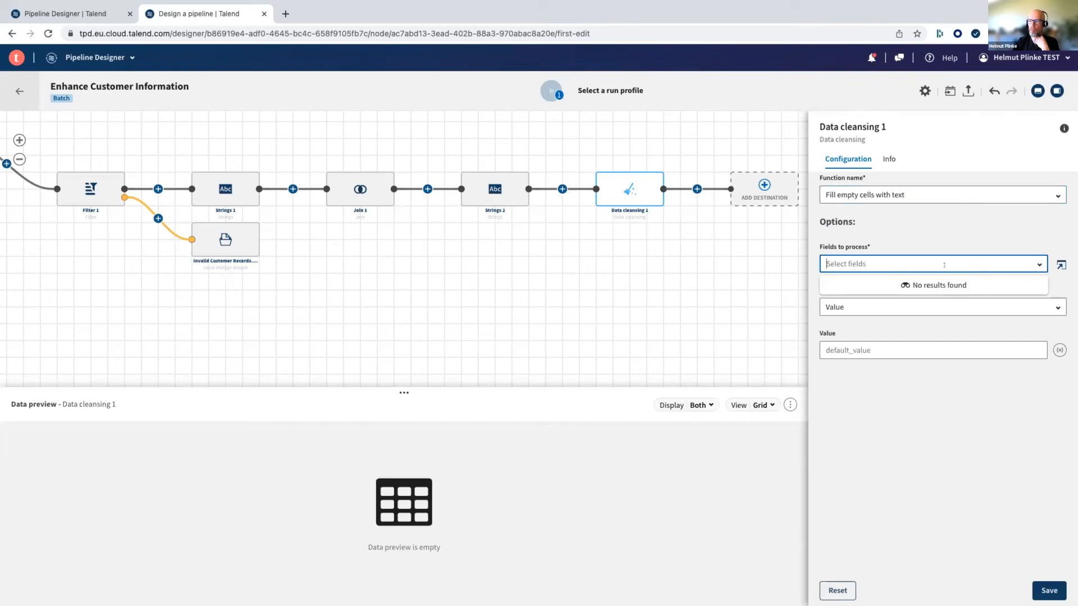
left_click(929, 231)
left_click(1039, 265)
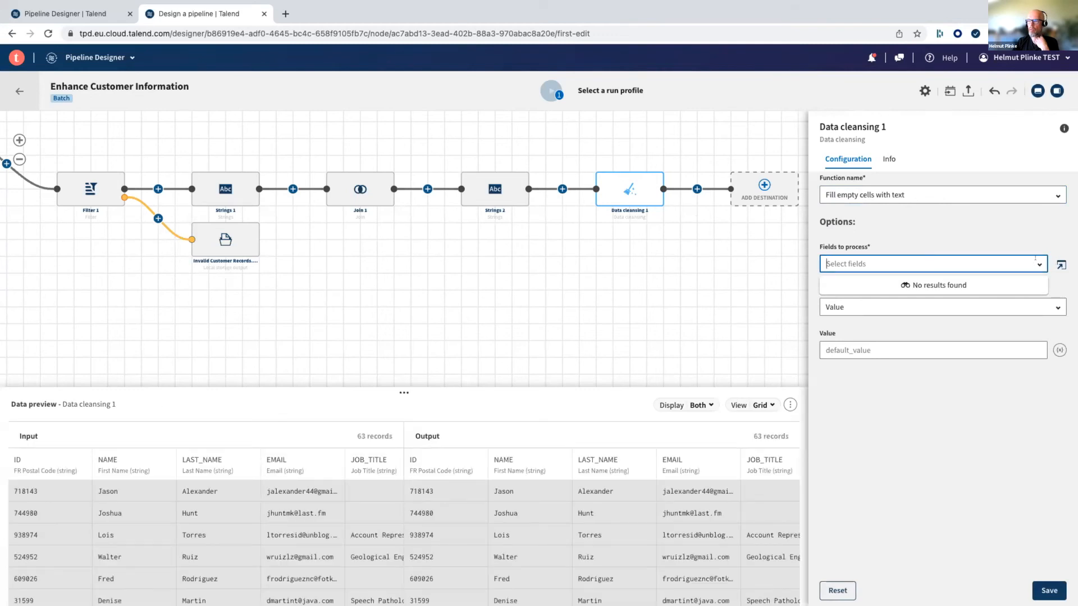
left_click(1004, 266)
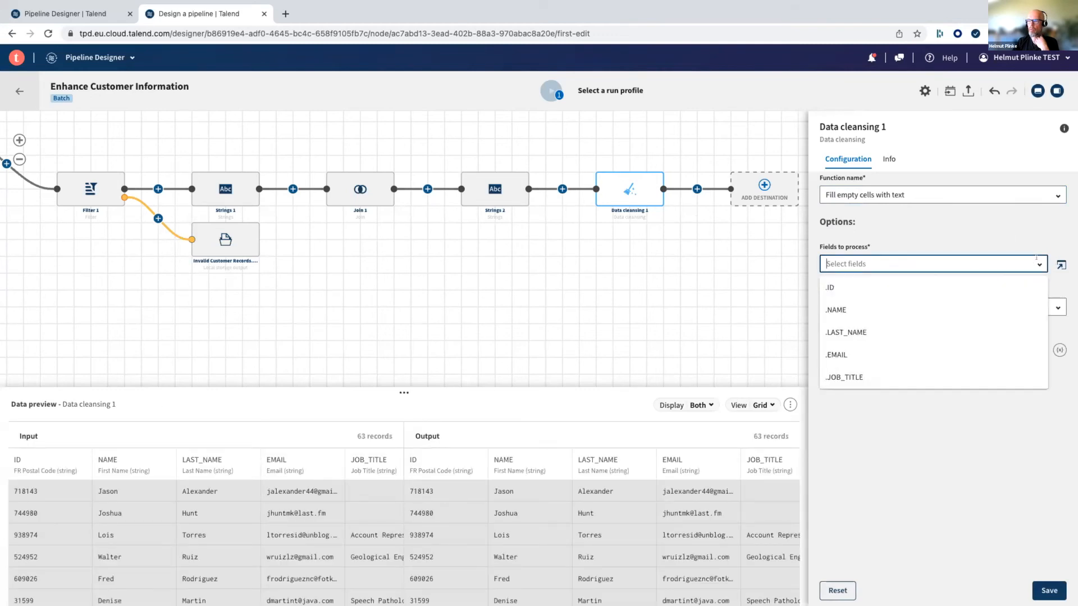
scroll(886, 332, "down", 5)
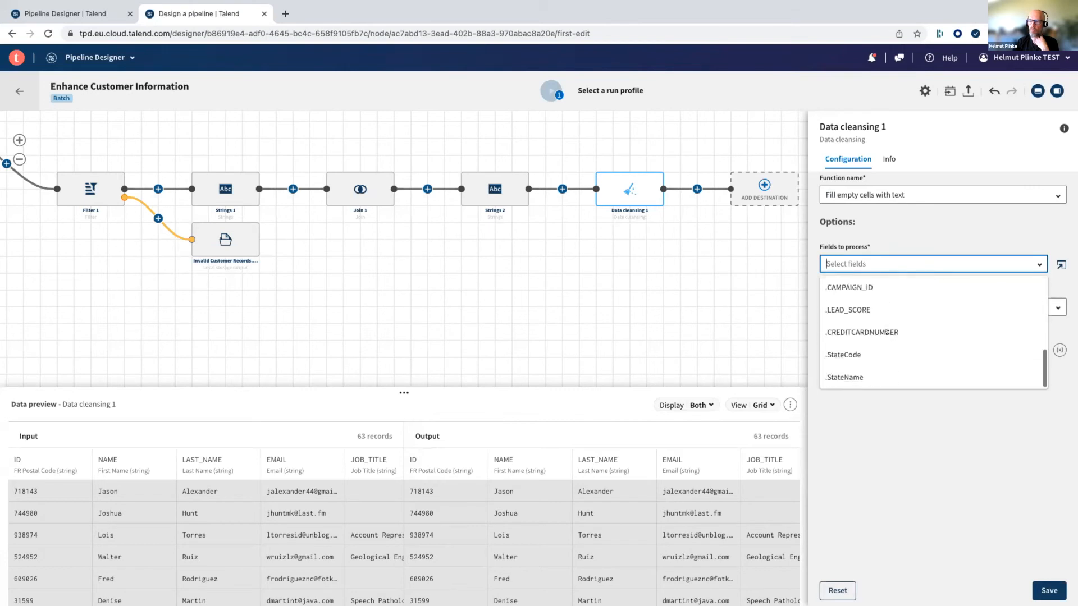
scroll(886, 332, "up", 3)
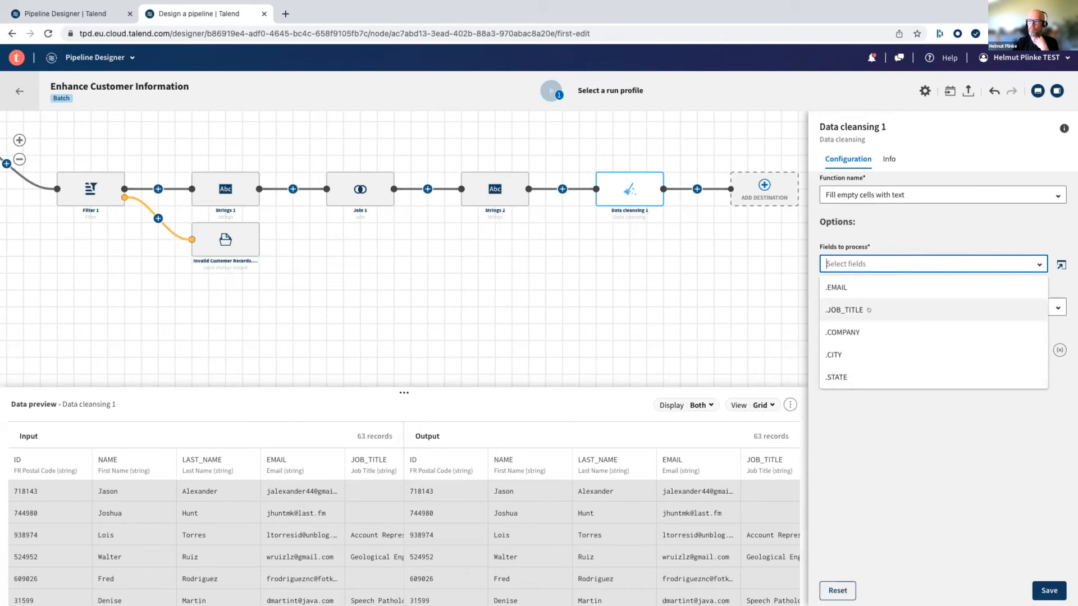
left_click(868, 310)
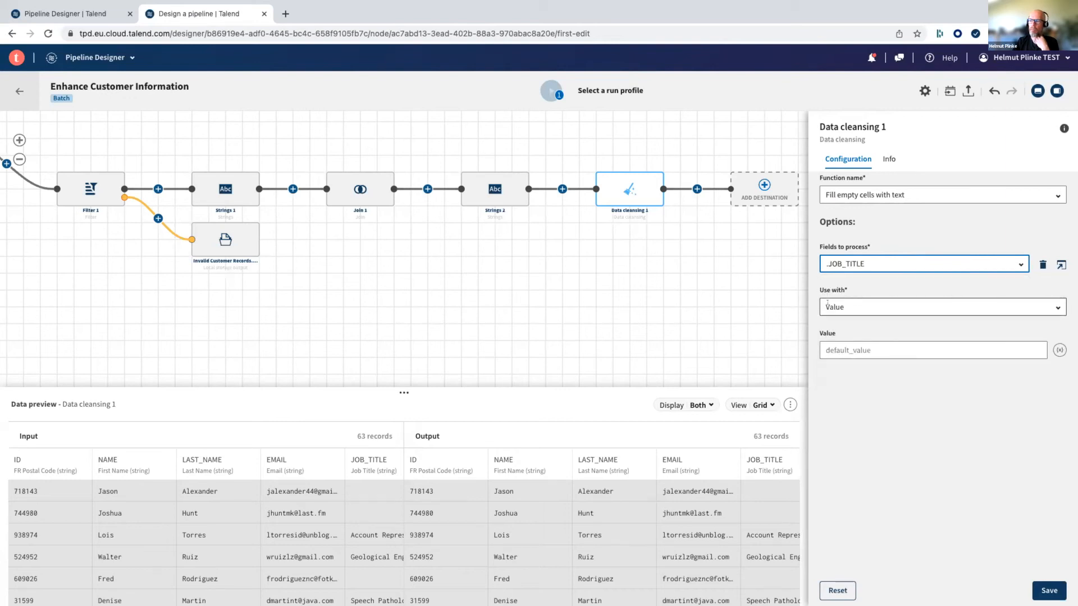
- Set the fill value for empty job titles to Other, save the configuration and check JOB_TITLE in the output preview
left_click(845, 347)
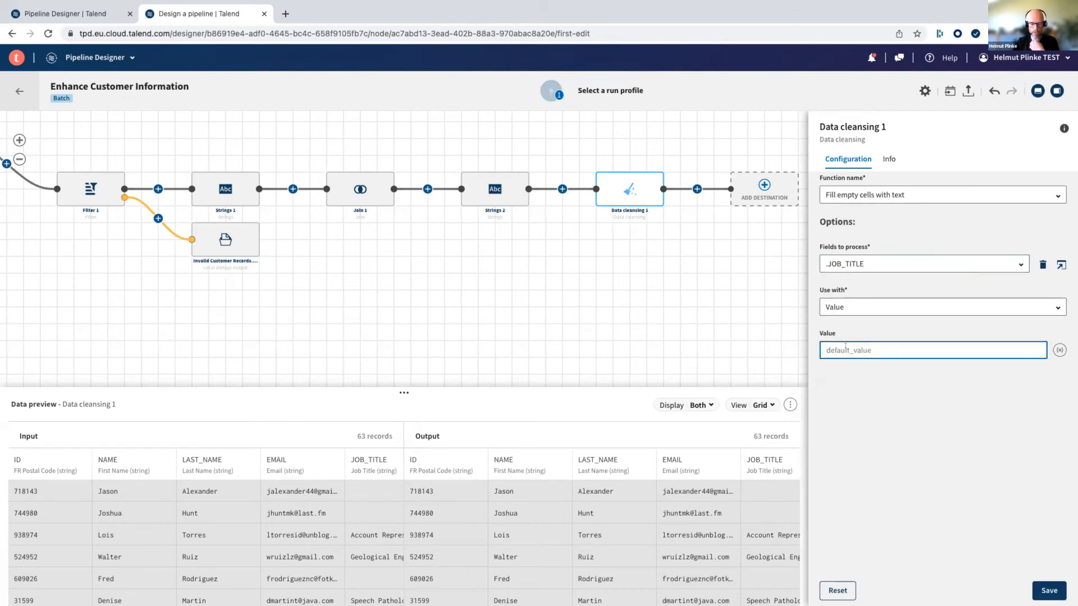
type("Other")
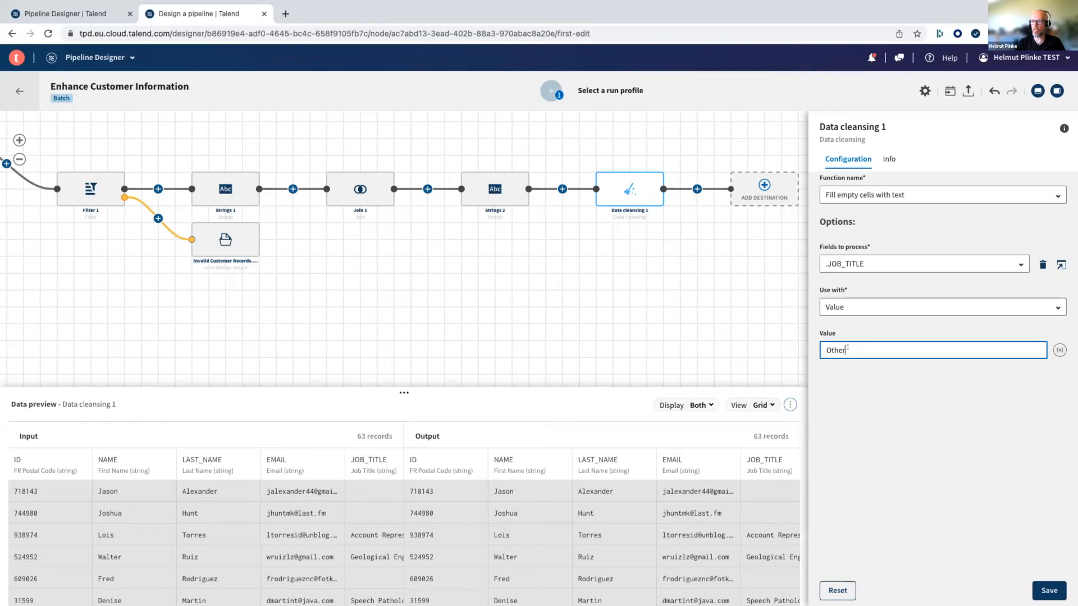
left_click(1041, 586)
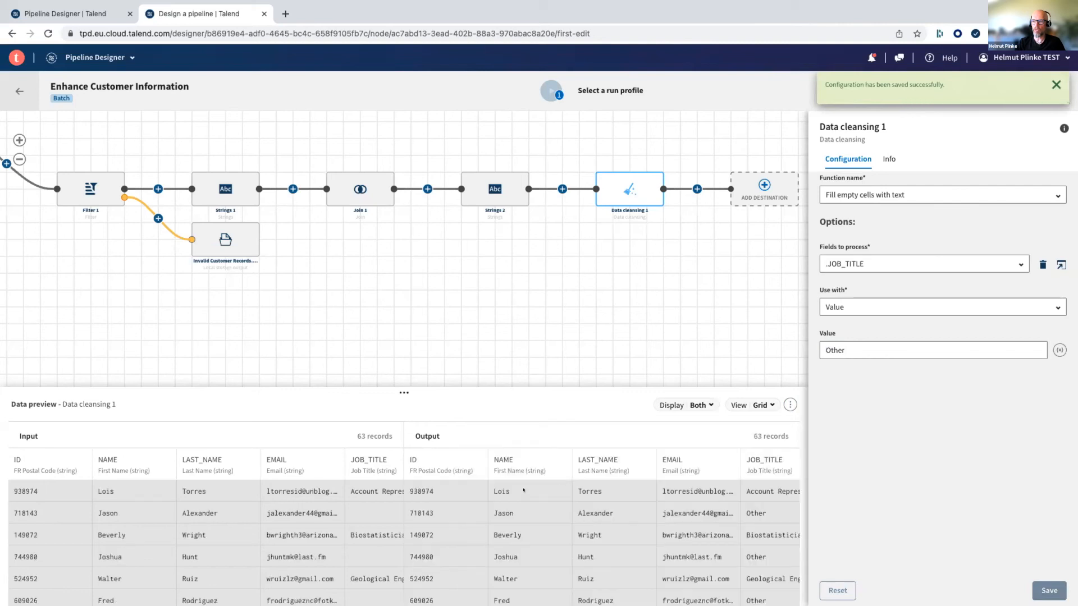
scroll(569, 526, "right", 5)
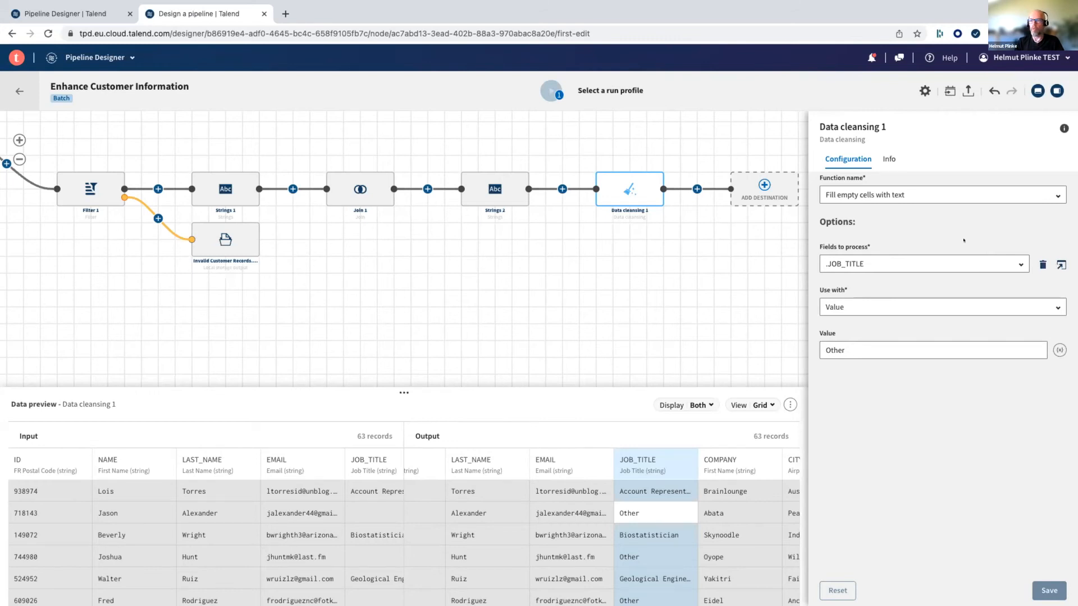
- Start adding a new dataset as the pipeline's destination after Data cleansing 1
mouse_move(595, 290)
left_mouse_down()
mouse_move(450, 285)
mouse_move(596, 302)
left_mouse_up()
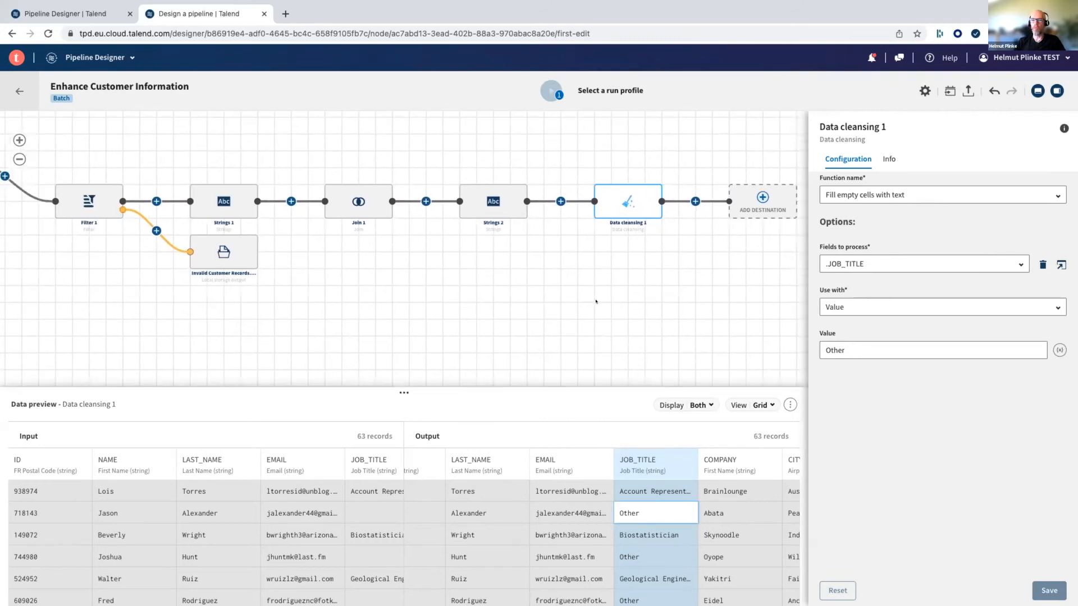
left_click(20, 163)
left_click_drag(288, 230, 498, 236)
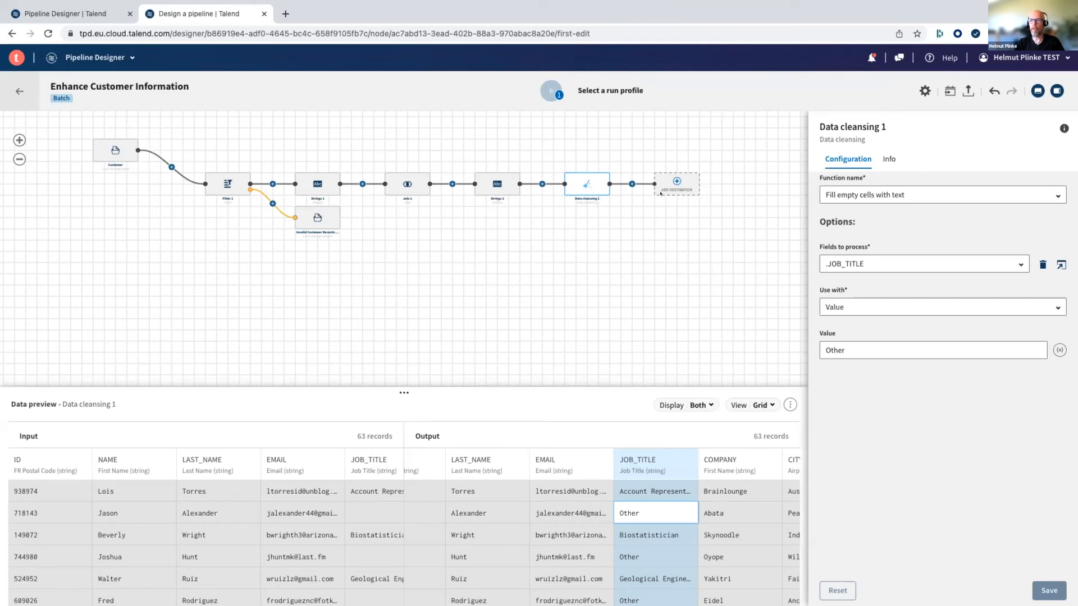
left_click_drag(497, 248, 424, 262)
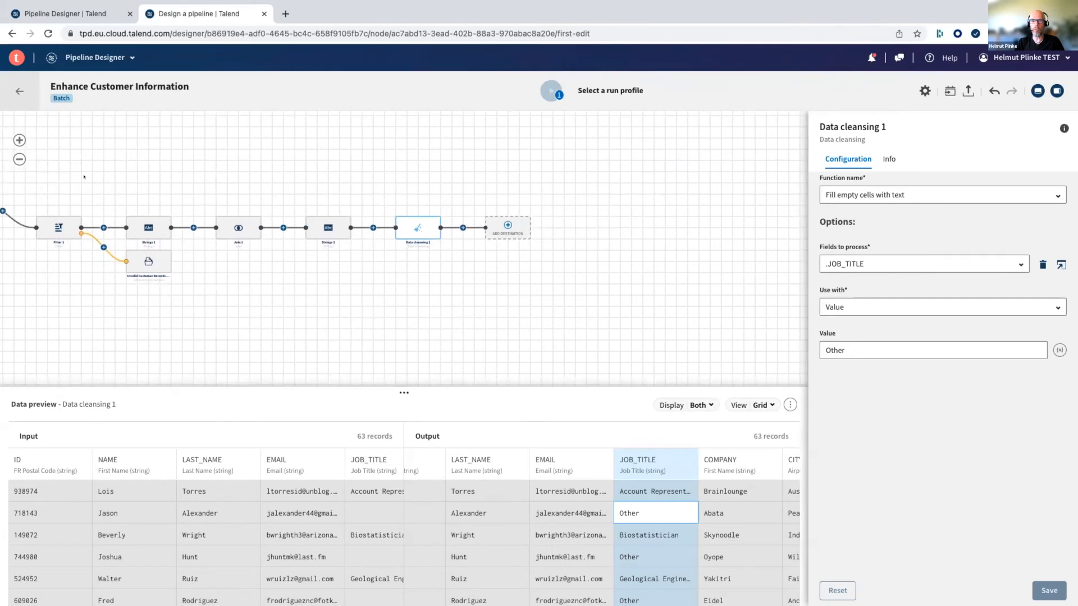
left_click(19, 140)
left_click_drag(694, 175, 322, 169)
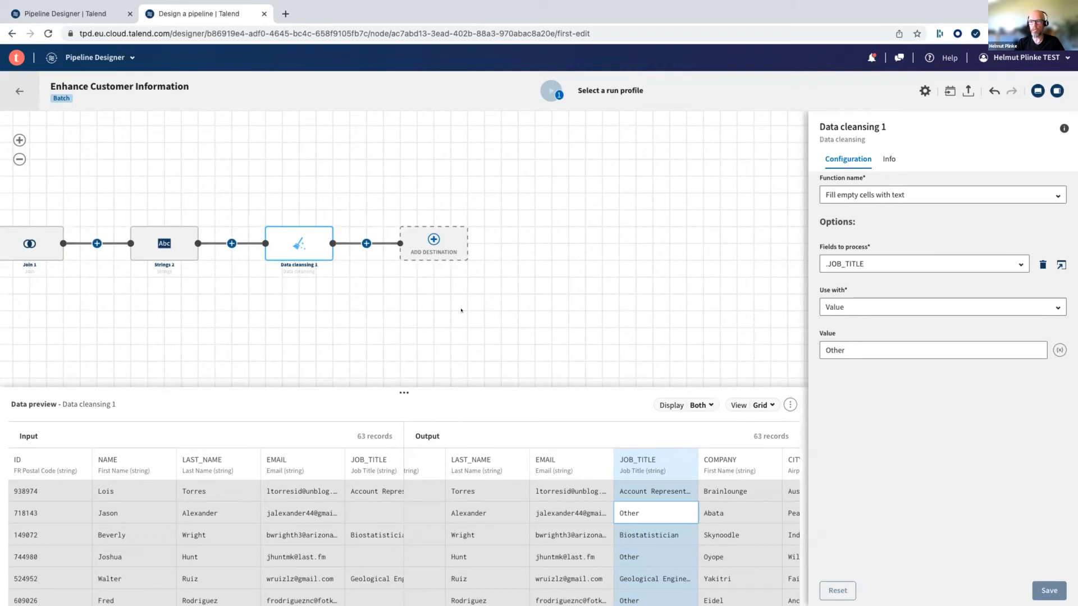
left_click(433, 239)
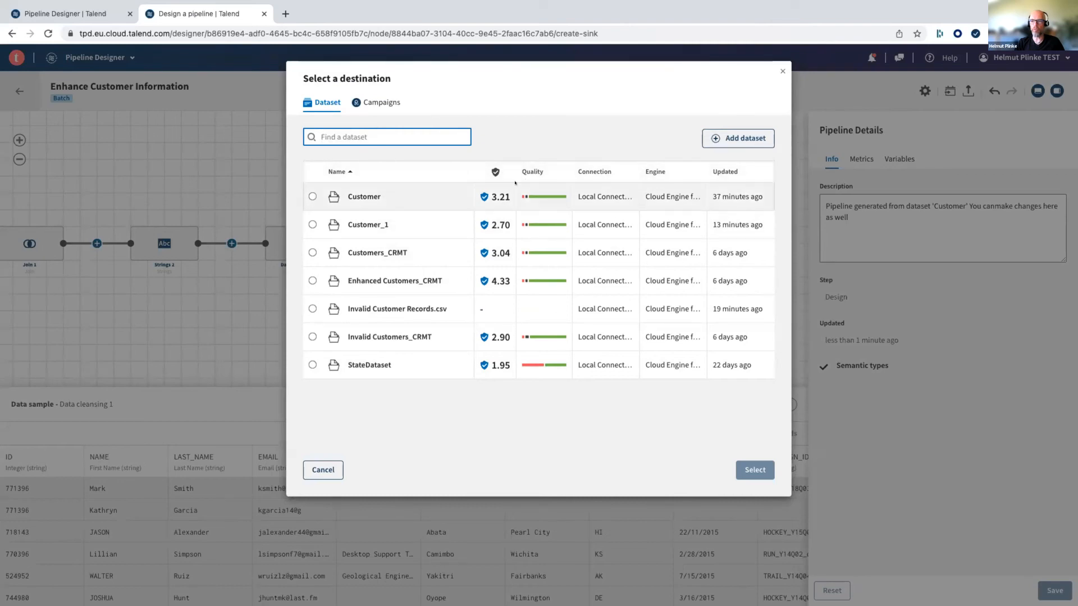
left_click(730, 141)
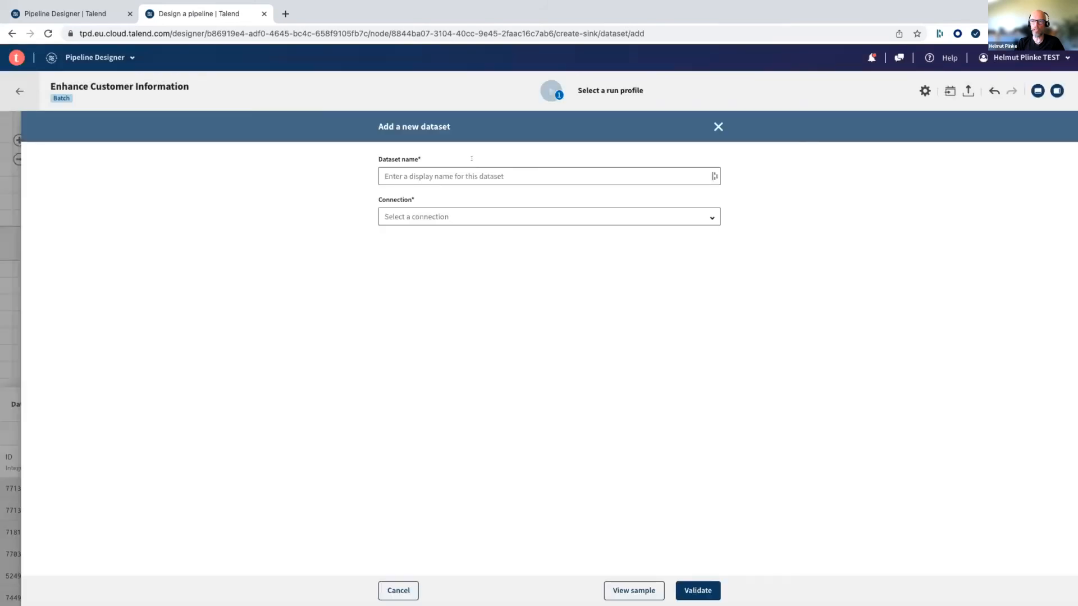
- Name the new destination dataset Enhanced Customers.csv
left_click(462, 167)
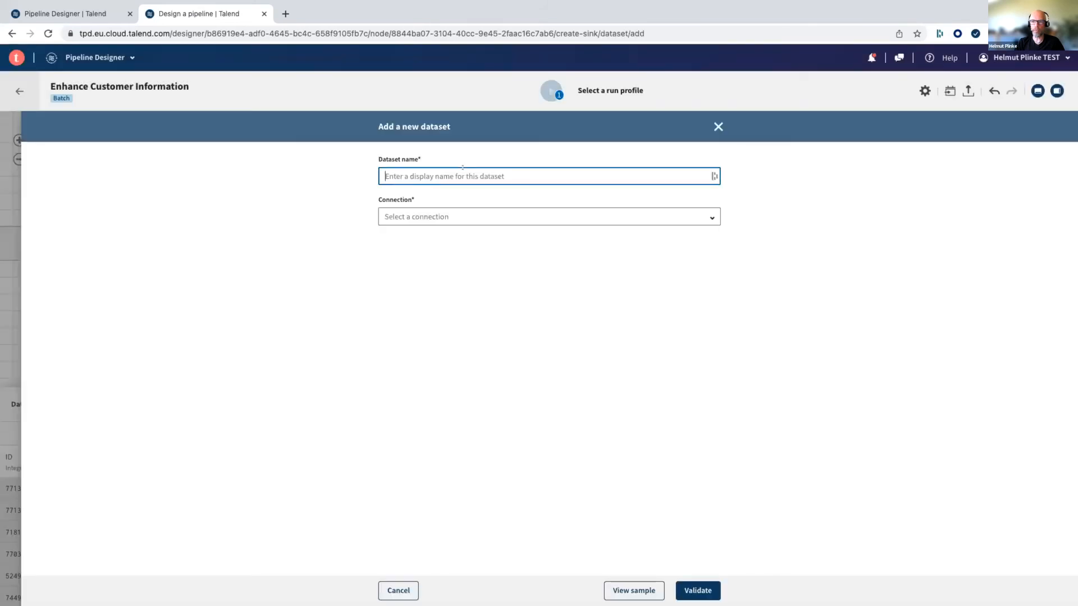
type("Enhanced Customers")
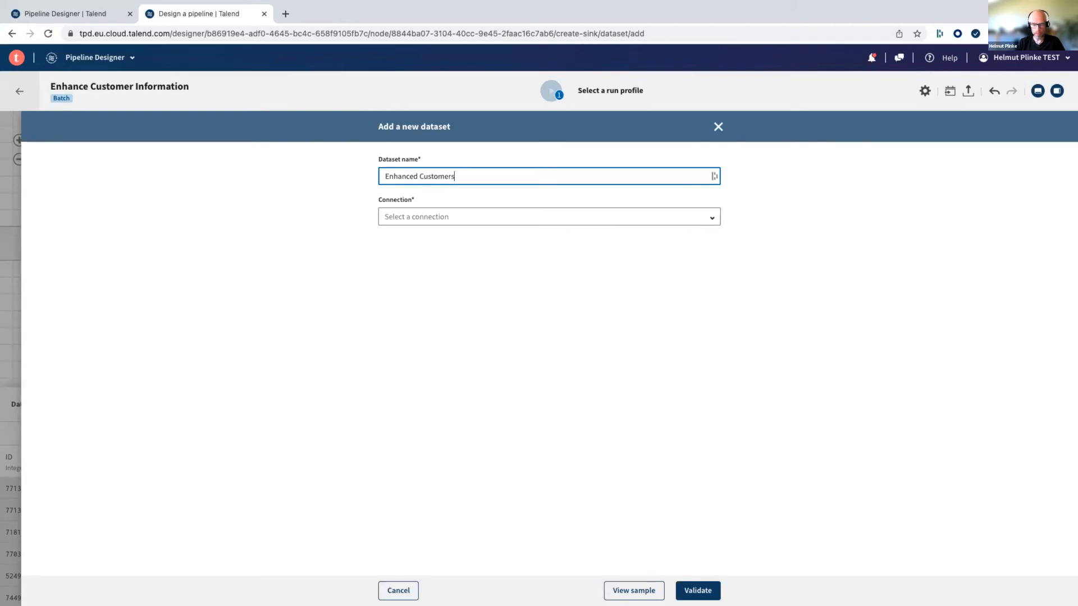
type(".csv")
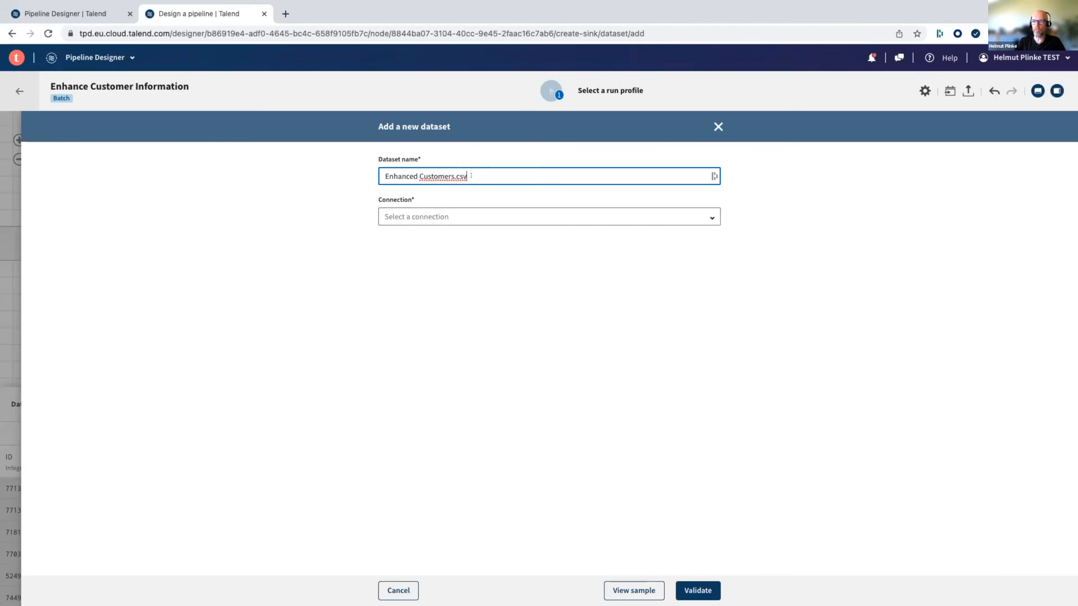
- Give the new destination dataset the Local Connection and CSV format, keep the default delimiters and encoding, and validate it
left_click(448, 217)
left_click(445, 261)
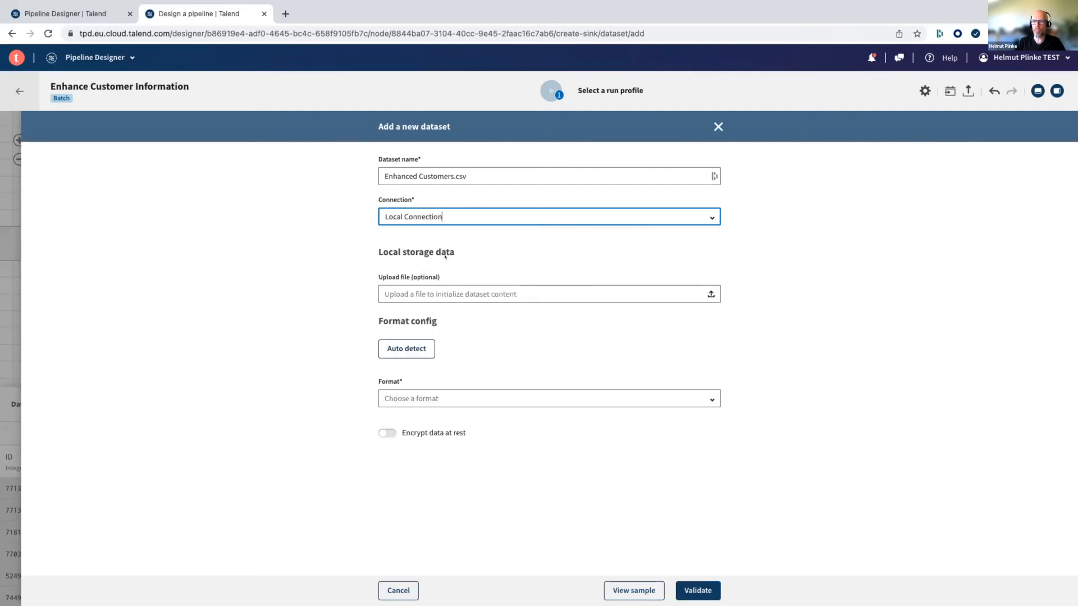
left_click(416, 392)
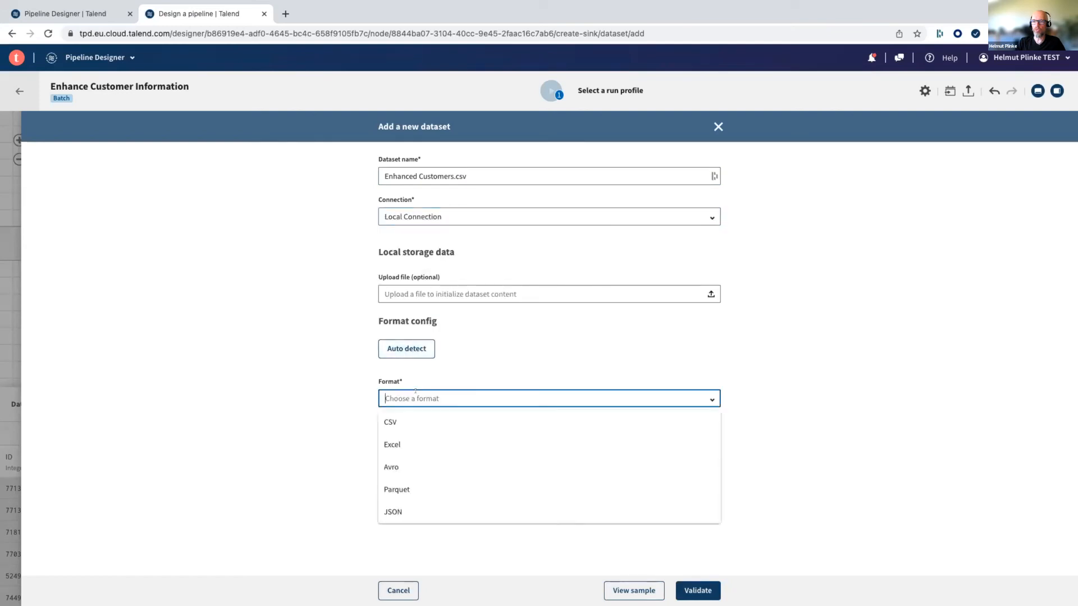
left_click(397, 420)
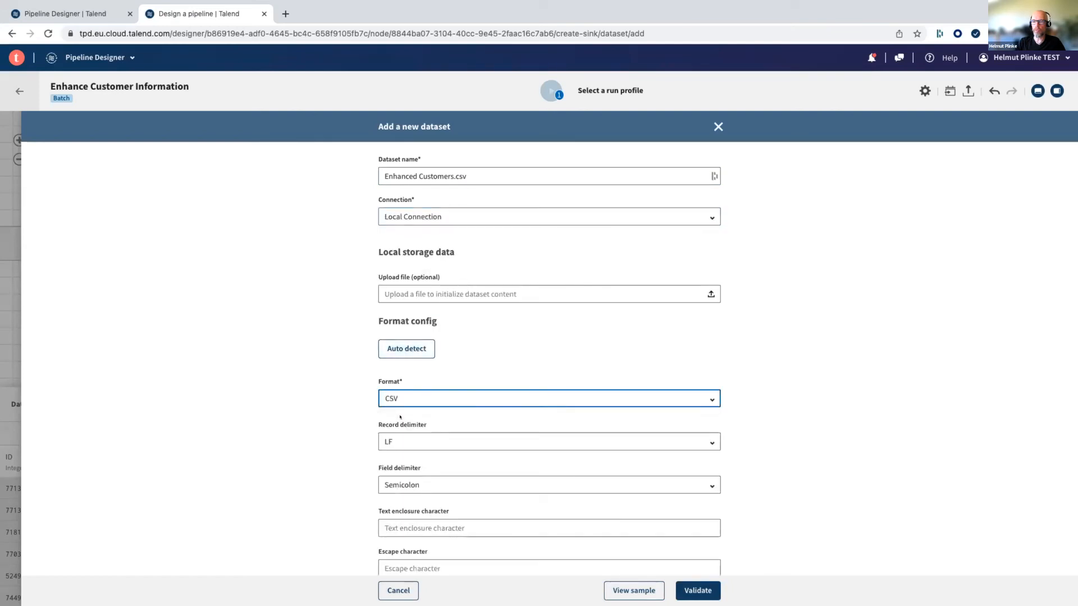
scroll(309, 311, "down", 2)
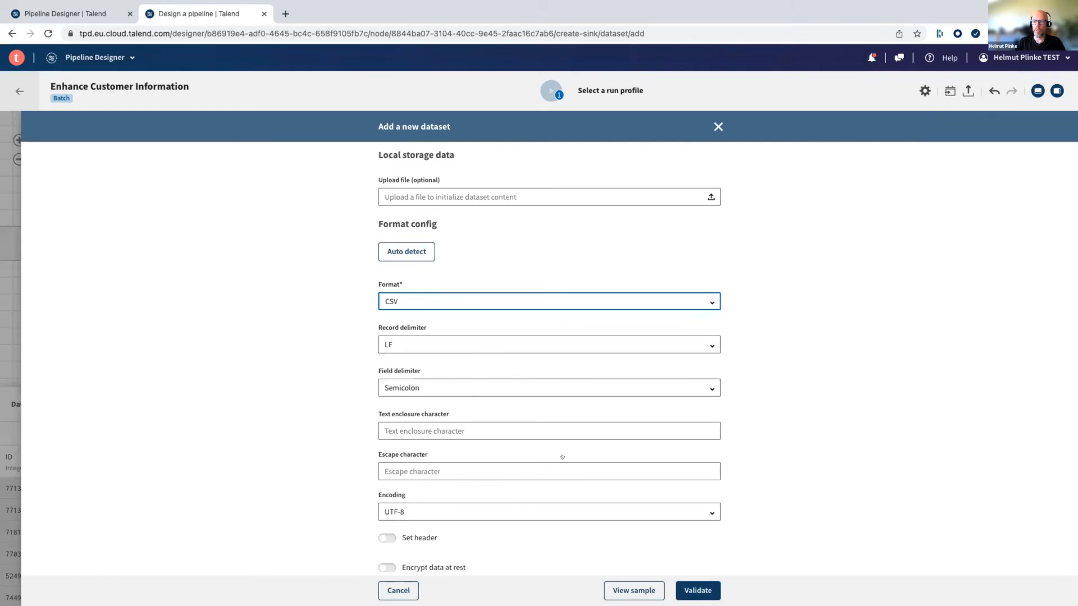
scroll(370, 201, "up", 2)
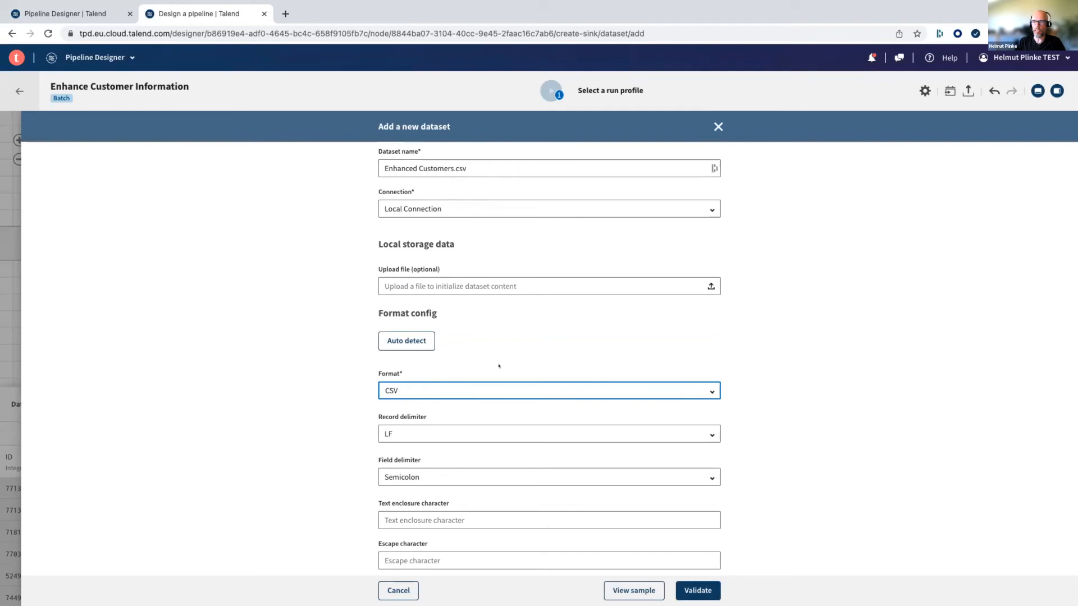
scroll(881, 545, "down", 1)
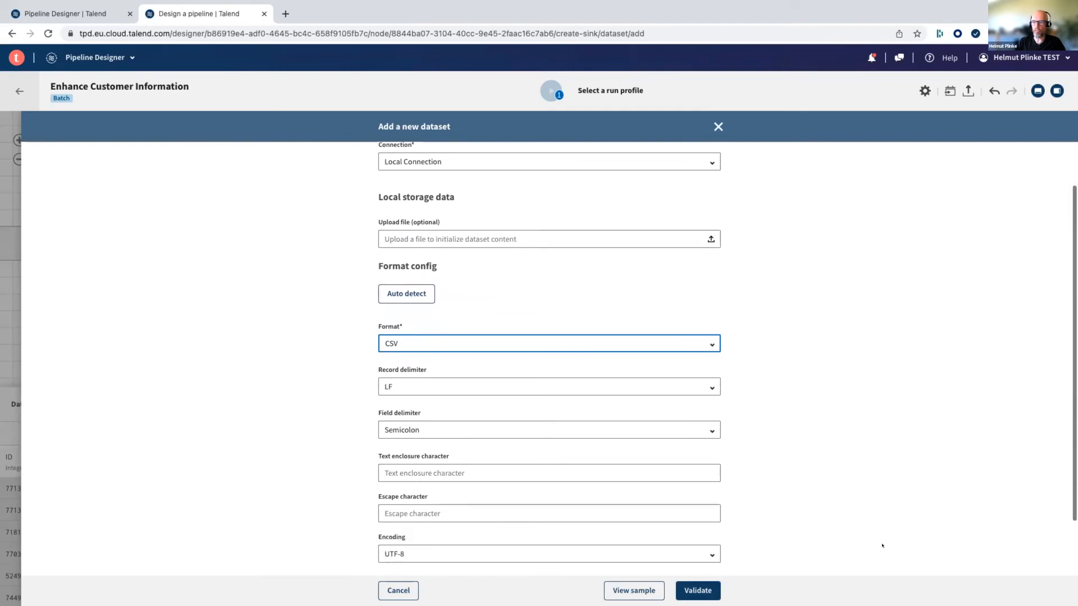
left_click(688, 590)
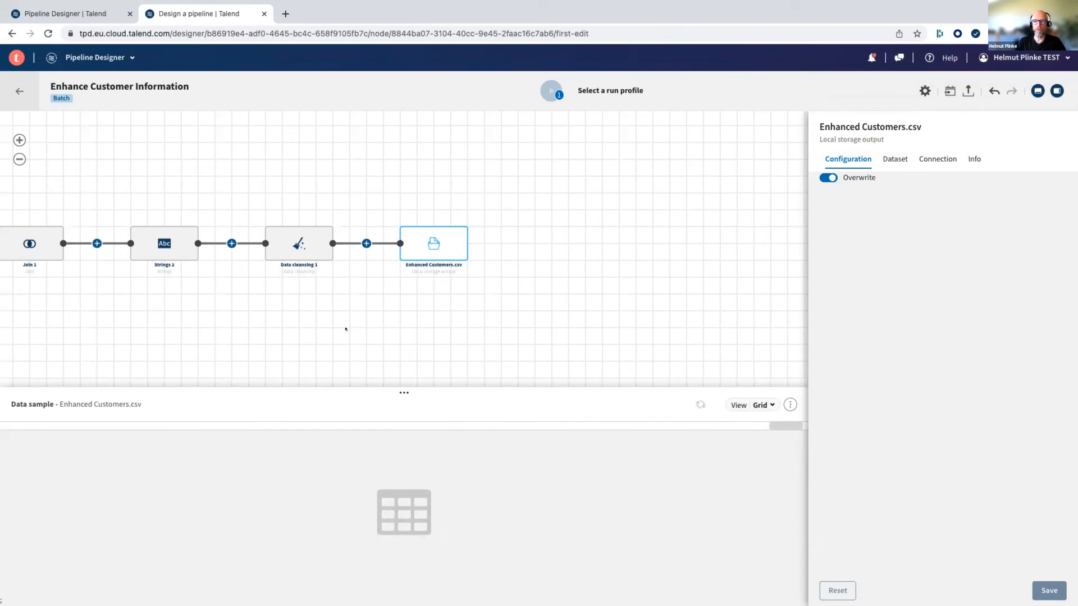
- Assign the Standard run profile on Cloud Engine for Design to the pipeline and run it
left_click_drag(271, 312, 586, 282)
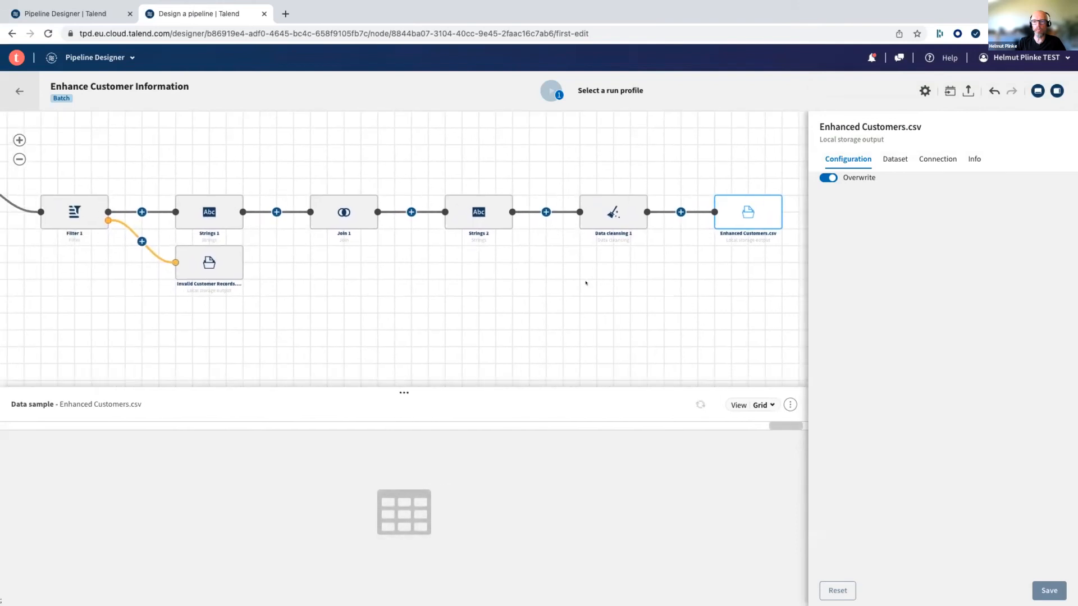
left_click(19, 158)
left_click_drag(308, 301, 454, 310)
mouse_move(551, 96)
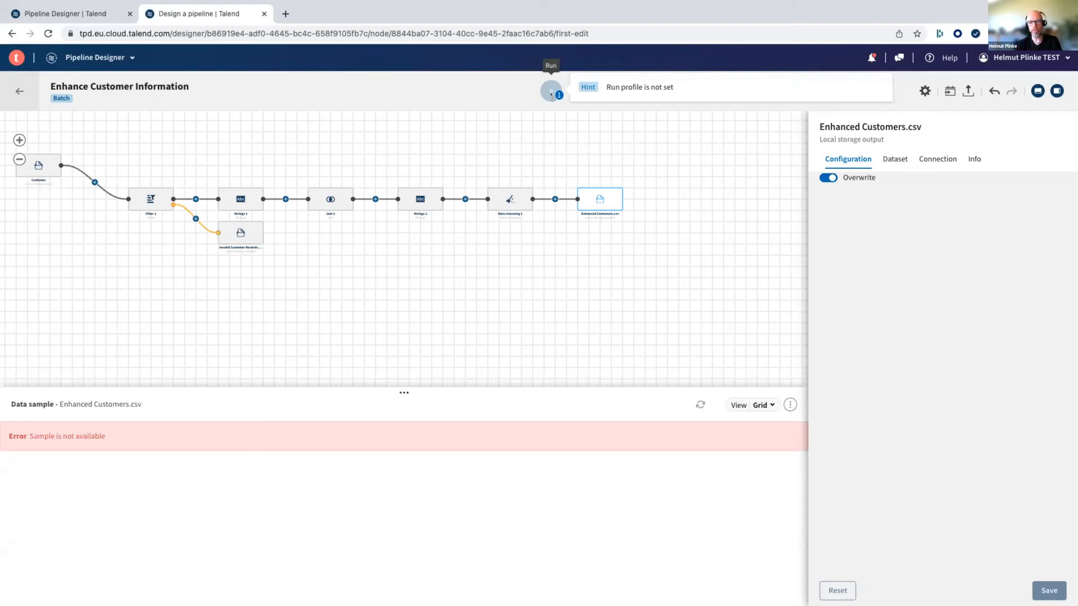
left_click(551, 92)
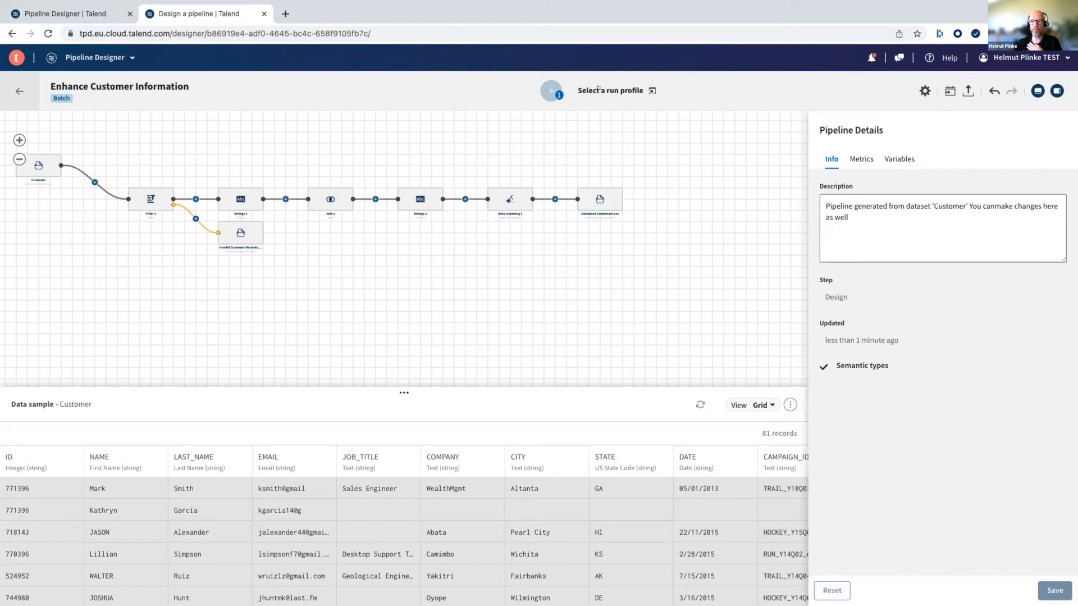
left_click(603, 90)
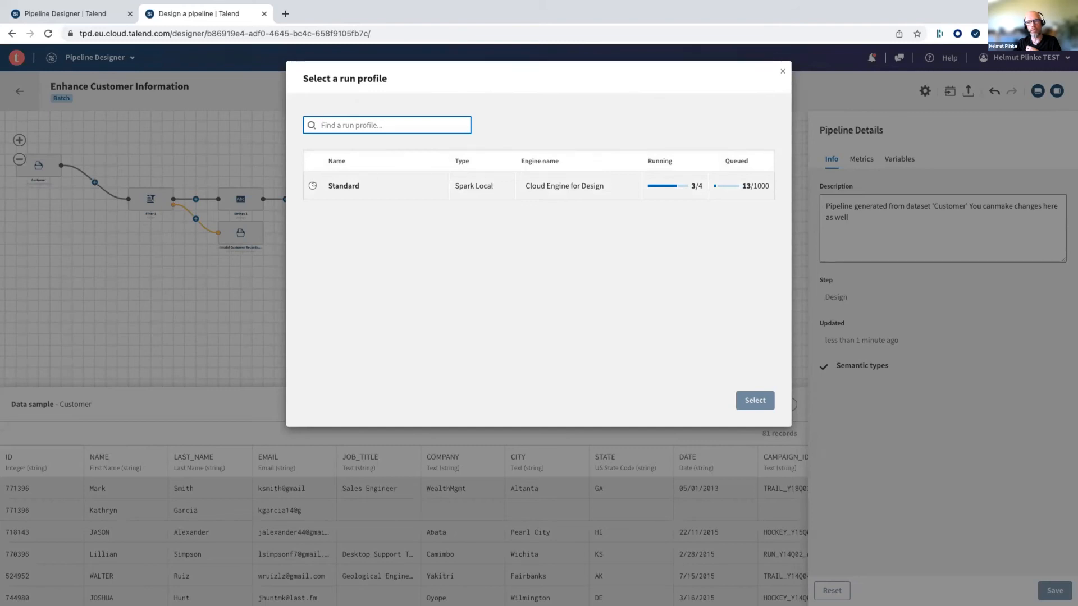
left_click(312, 186)
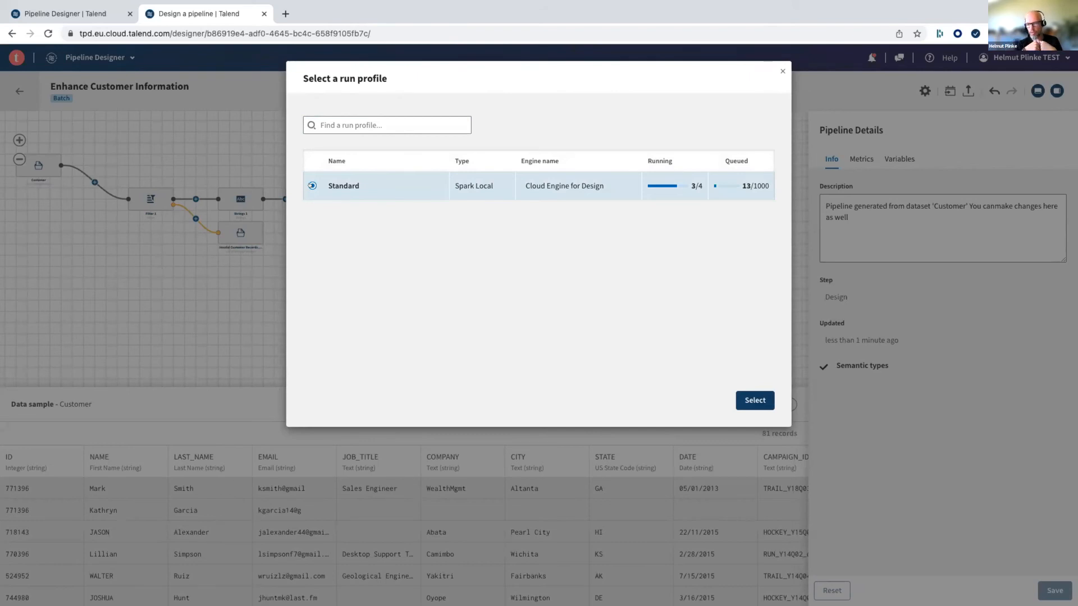
left_click(754, 400)
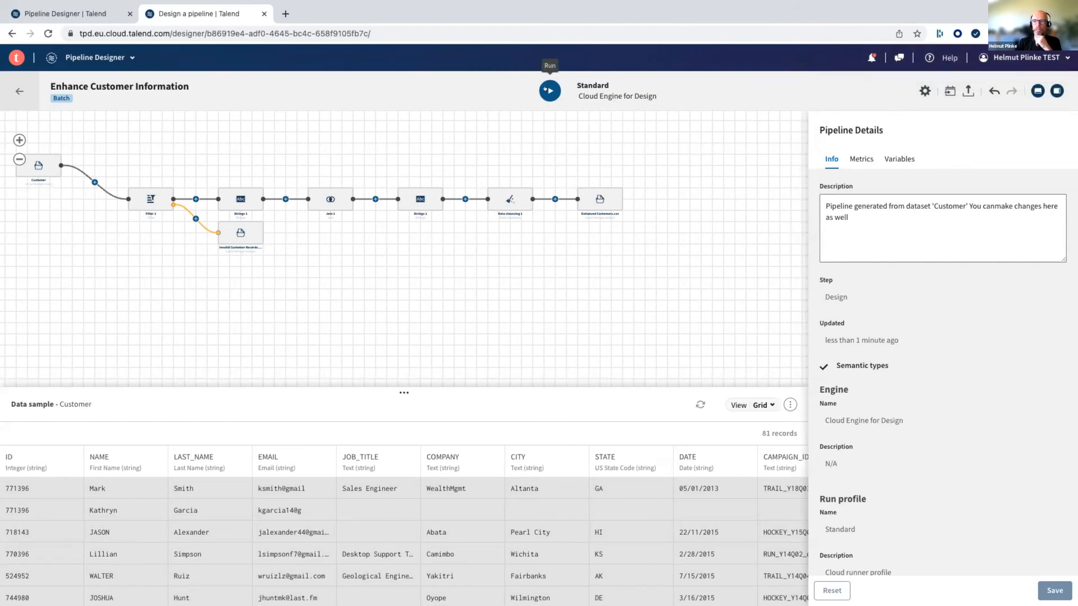
left_click(545, 90)
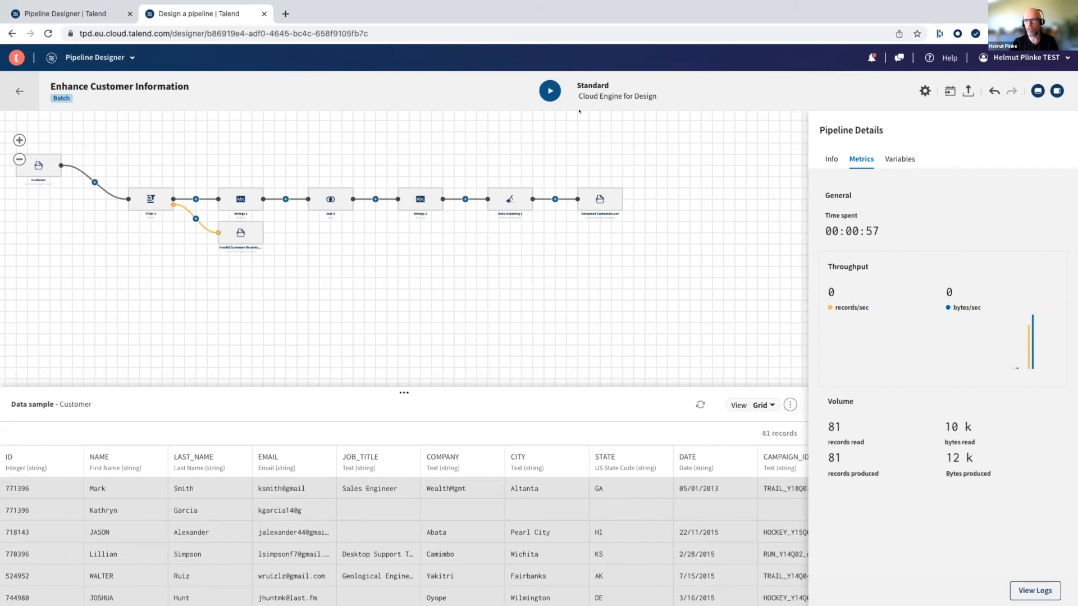
left_click(584, 97)
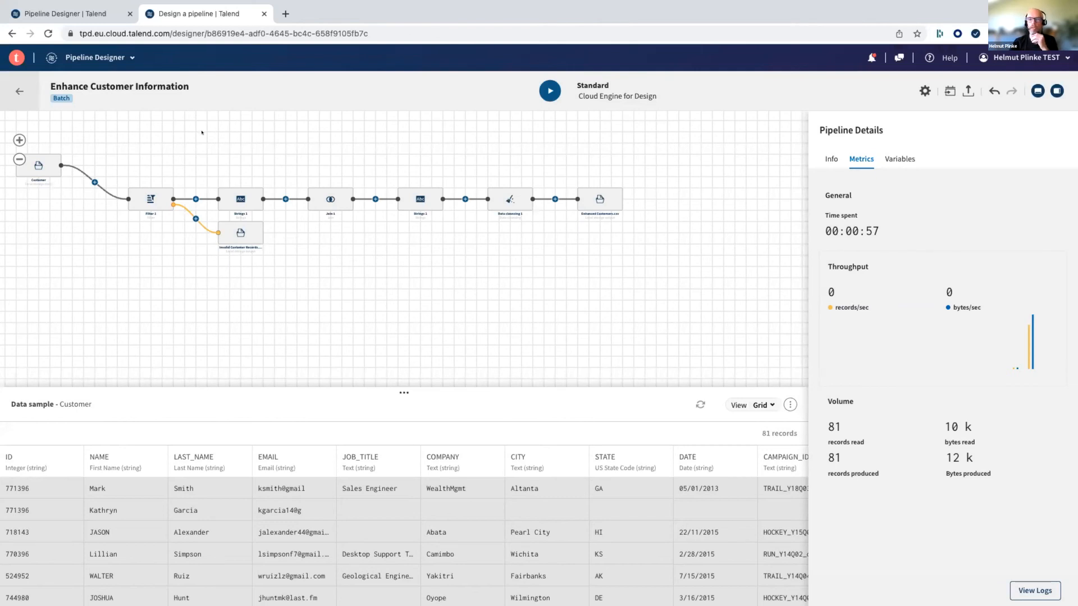
- Rename the Filter 1 processor to Filter States
left_click(19, 140)
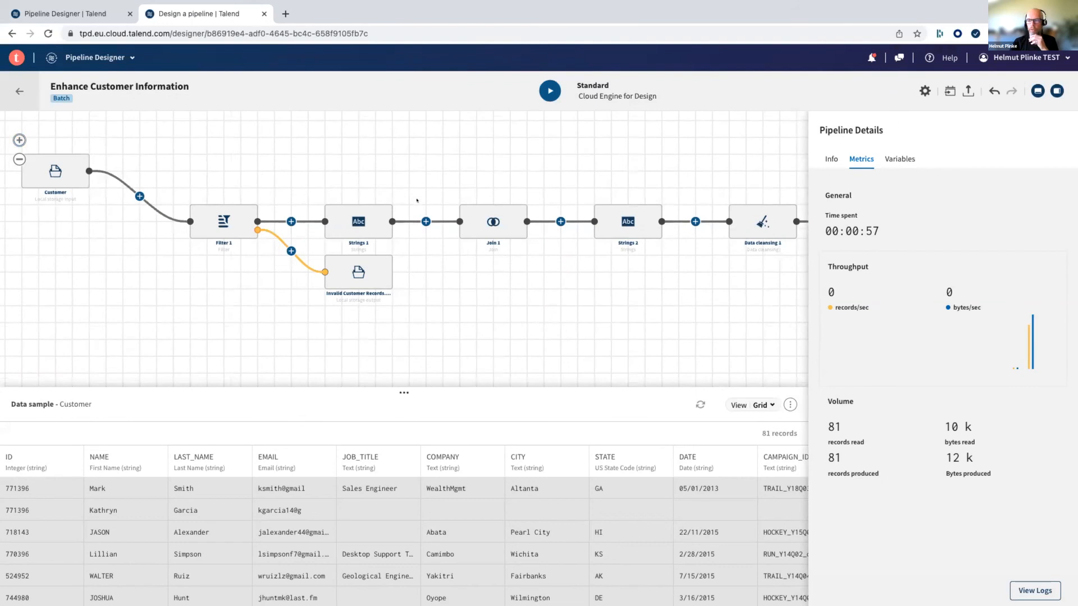
mouse_move(602, 96)
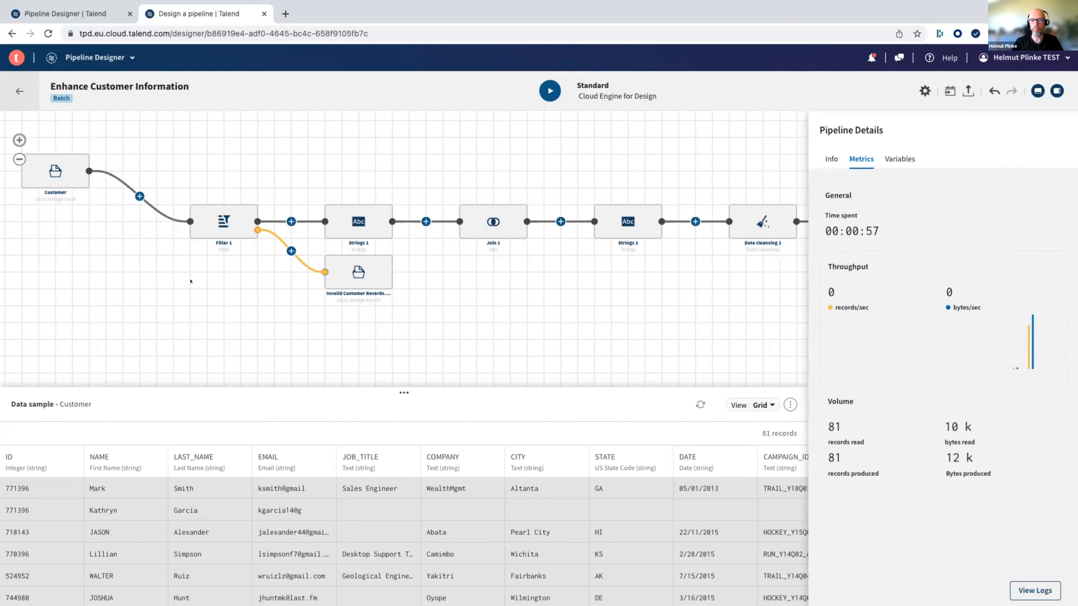
mouse_move(222, 228)
left_click(222, 228)
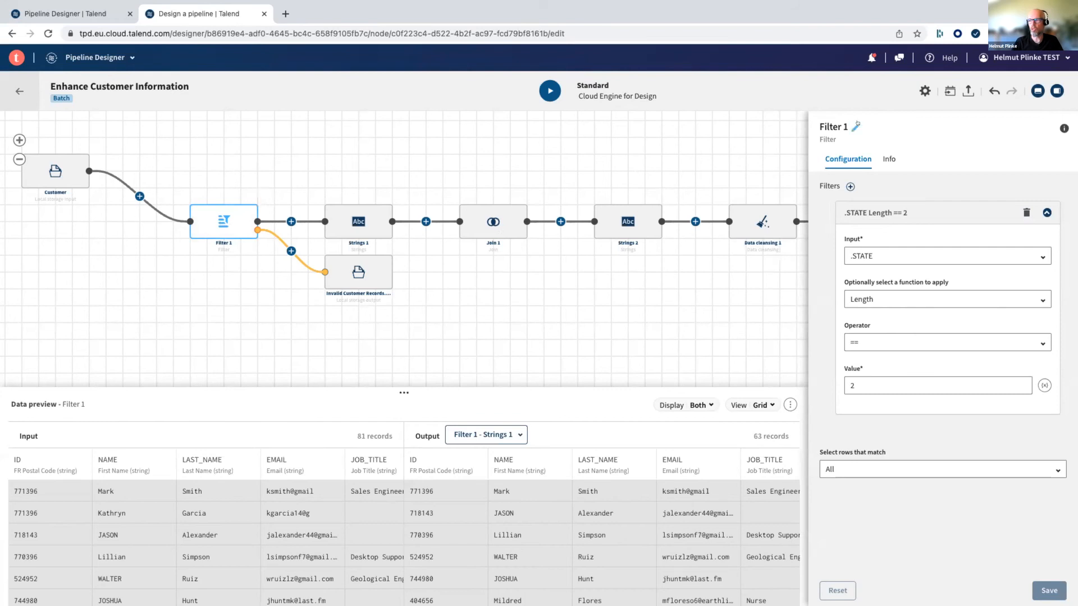
left_click(855, 125)
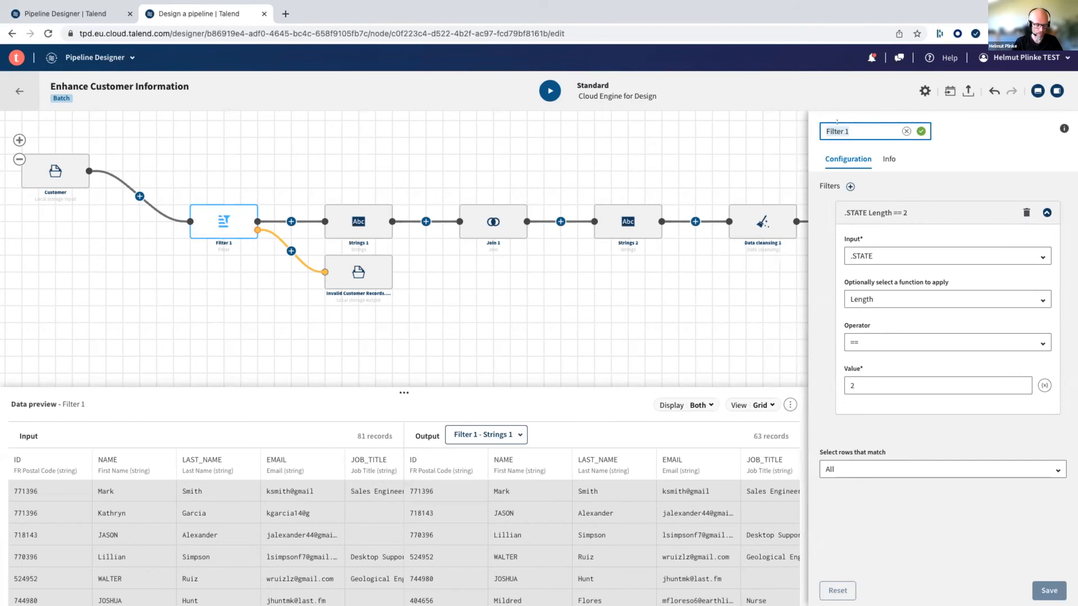
type("Filter ")
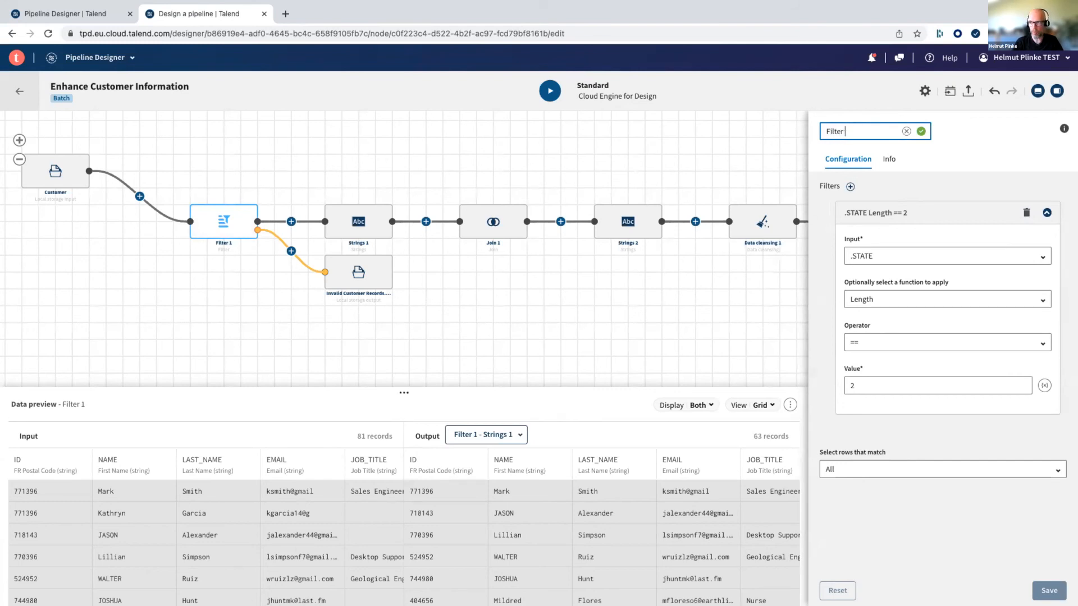
type("States")
left_click(920, 130)
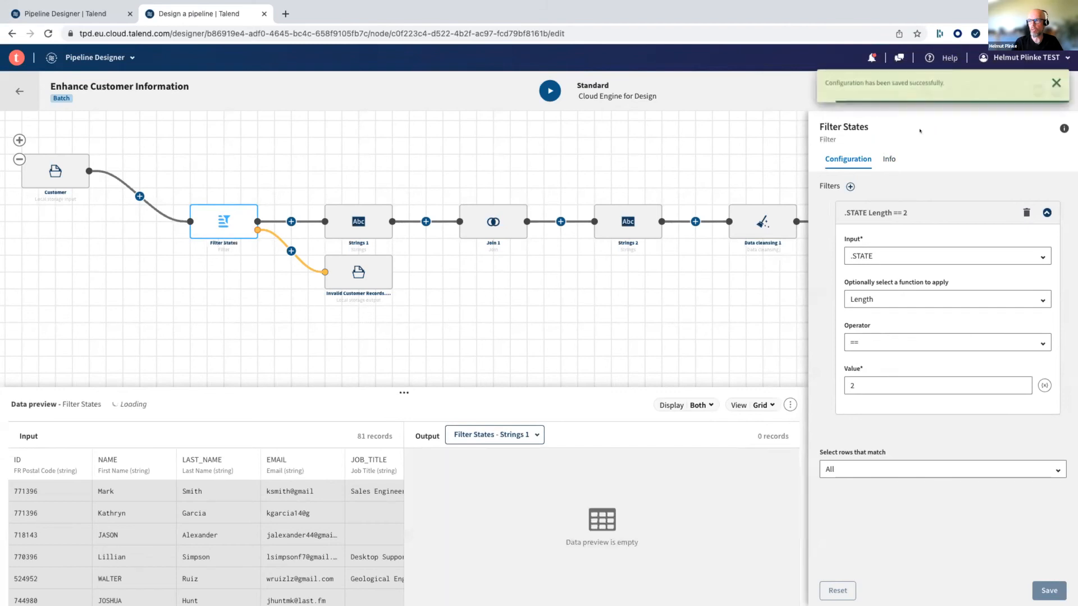
- Enter asdfsadf as placeholder text in the description of the Filter States processor
left_click(887, 159)
left_click(830, 222)
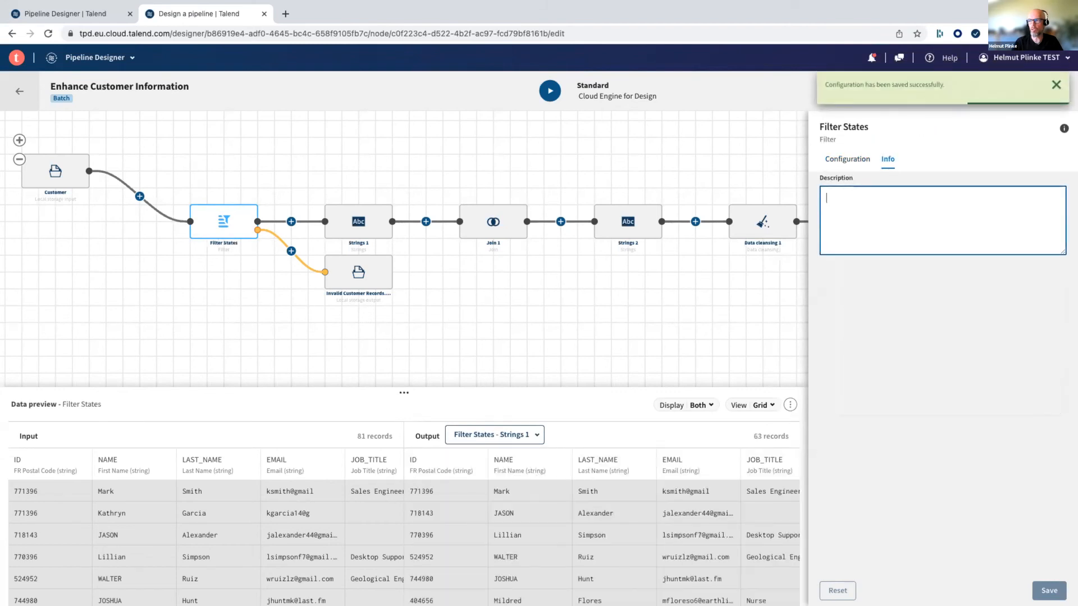
type("asdfsadf")
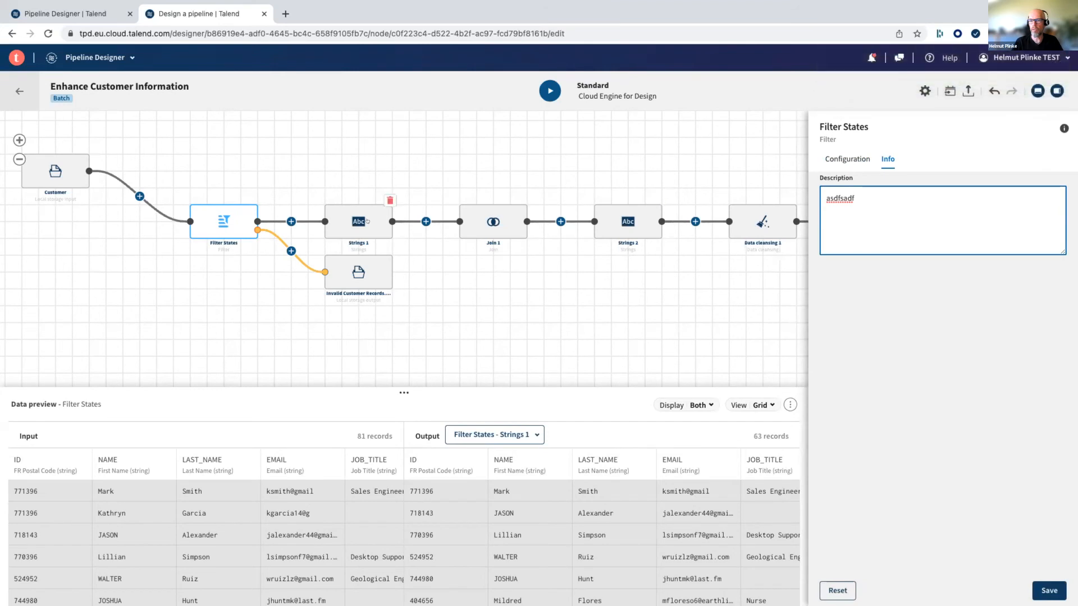
- Rename the Strings 1 processor to Stnd Names
left_click(349, 221)
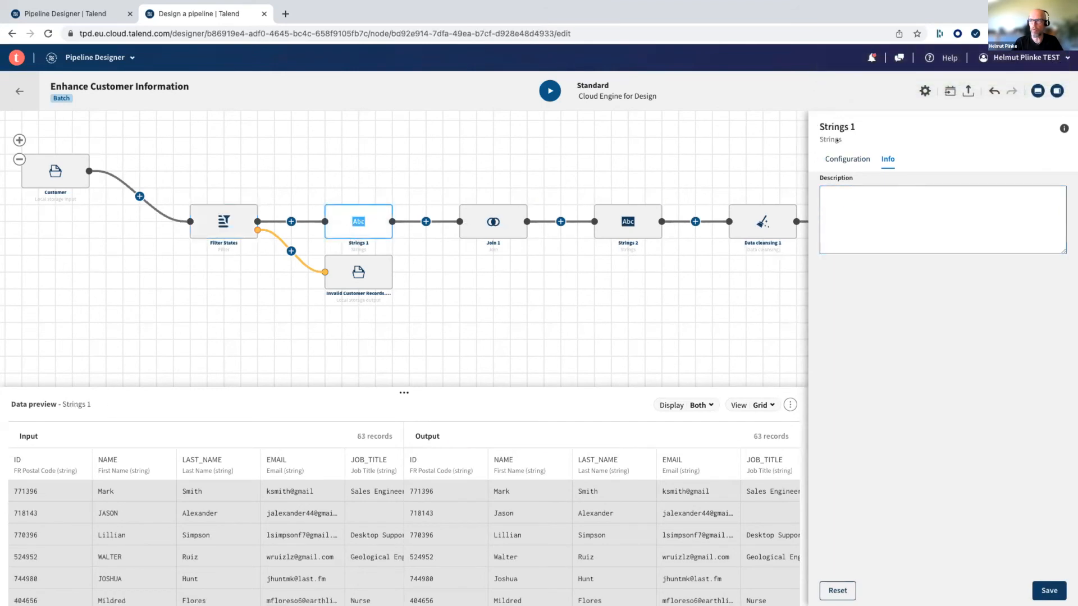
left_click(855, 129)
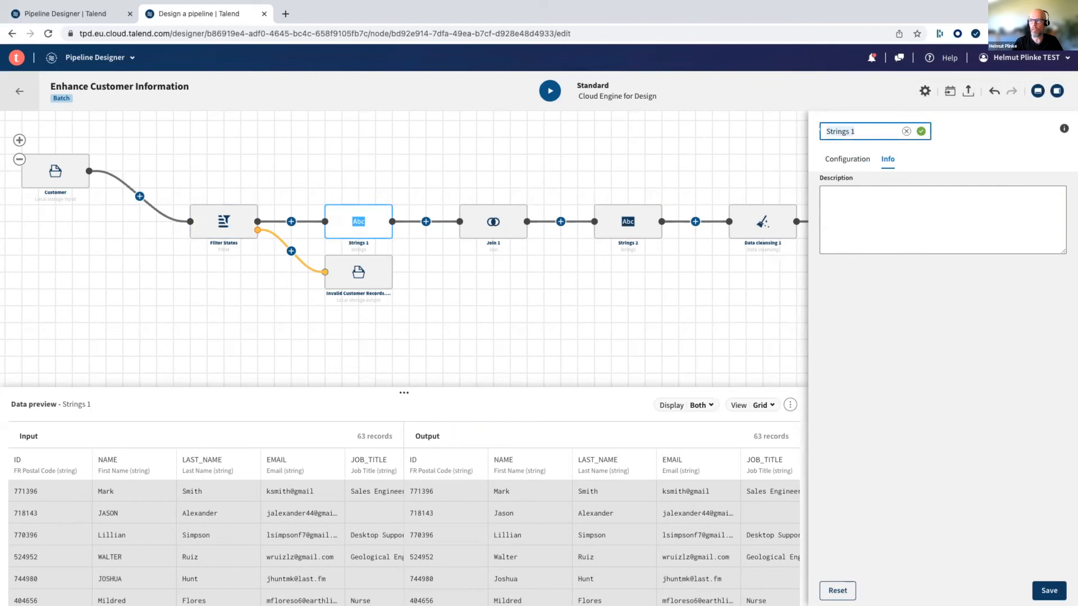
type("St")
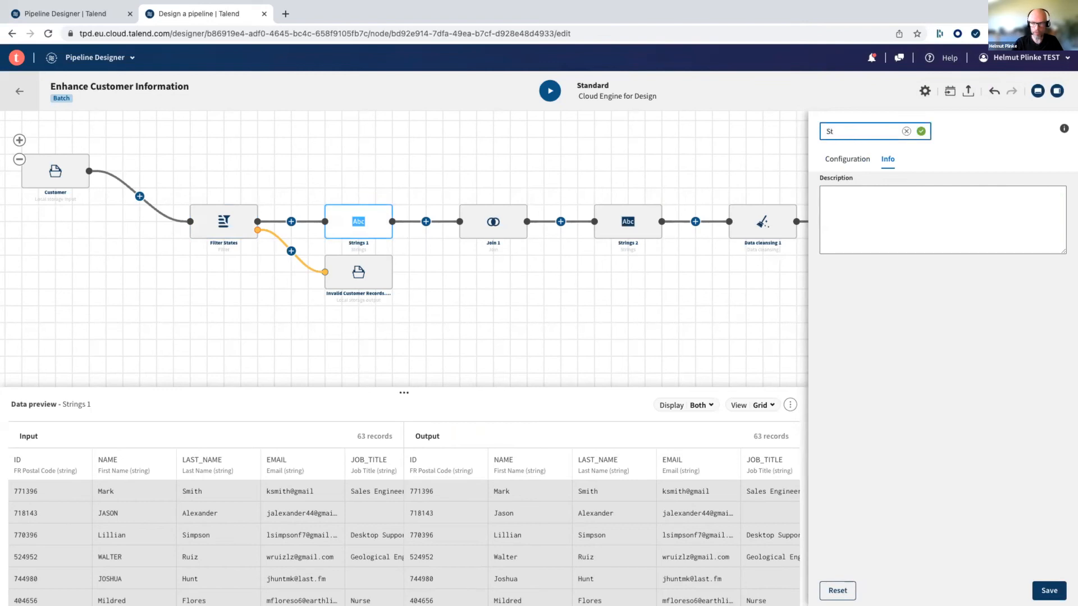
type("d")
key("BackSpace")
type("nd Names")
left_click(918, 131)
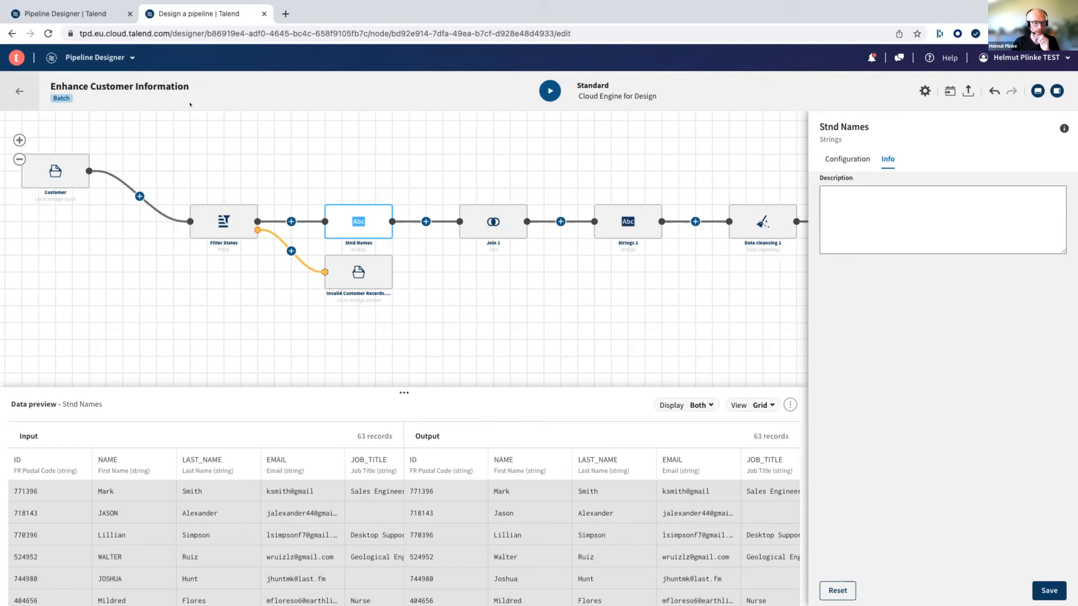
- Switch to Data Inventory and open the overview of the Enhanced Customers.csv dataset
left_click(123, 53)
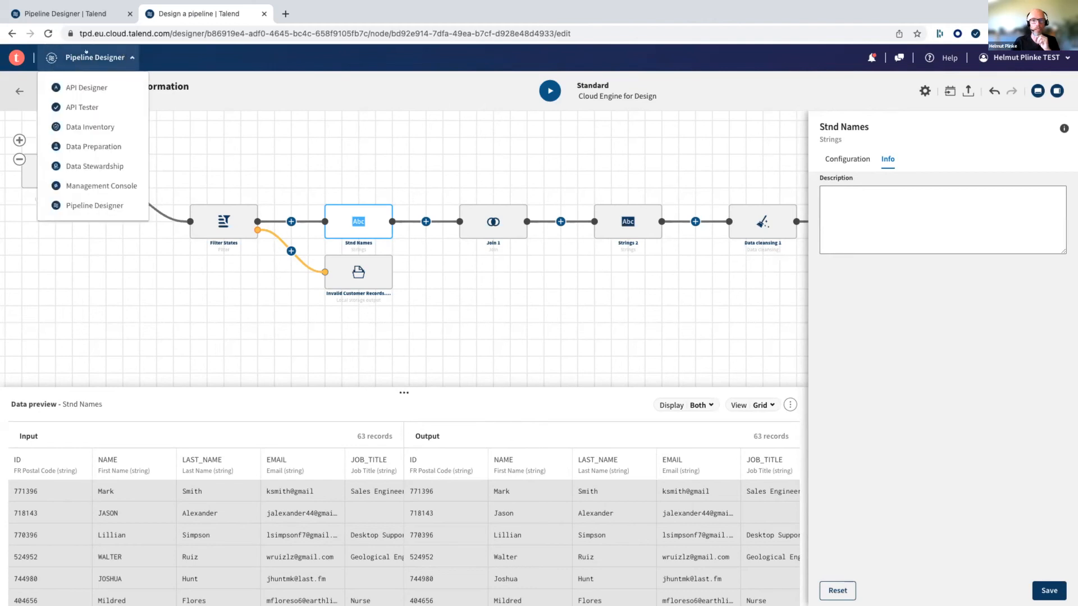
left_click(79, 125)
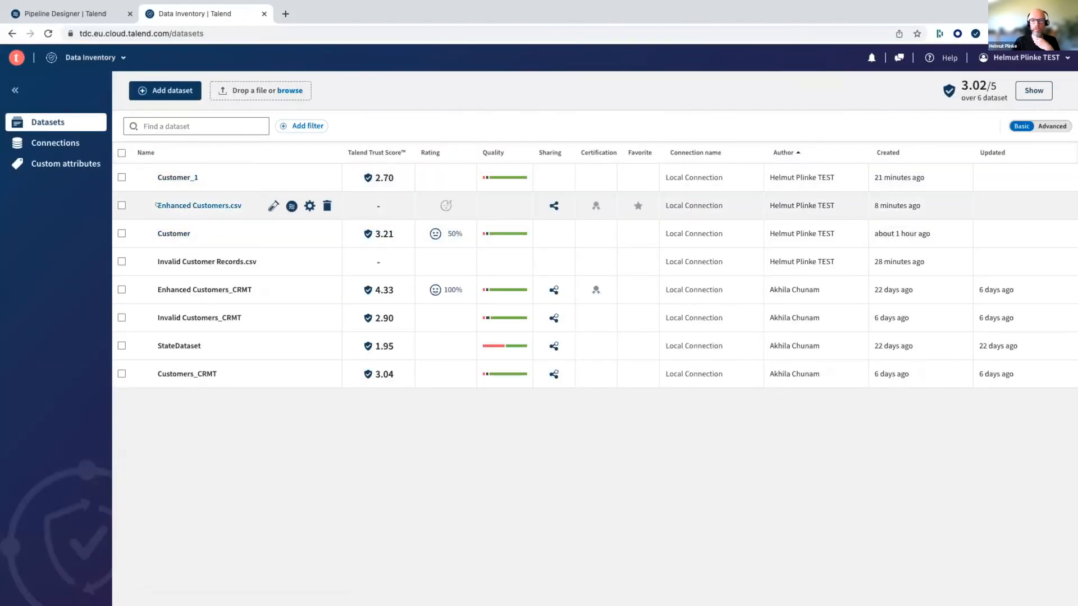
left_click(221, 206)
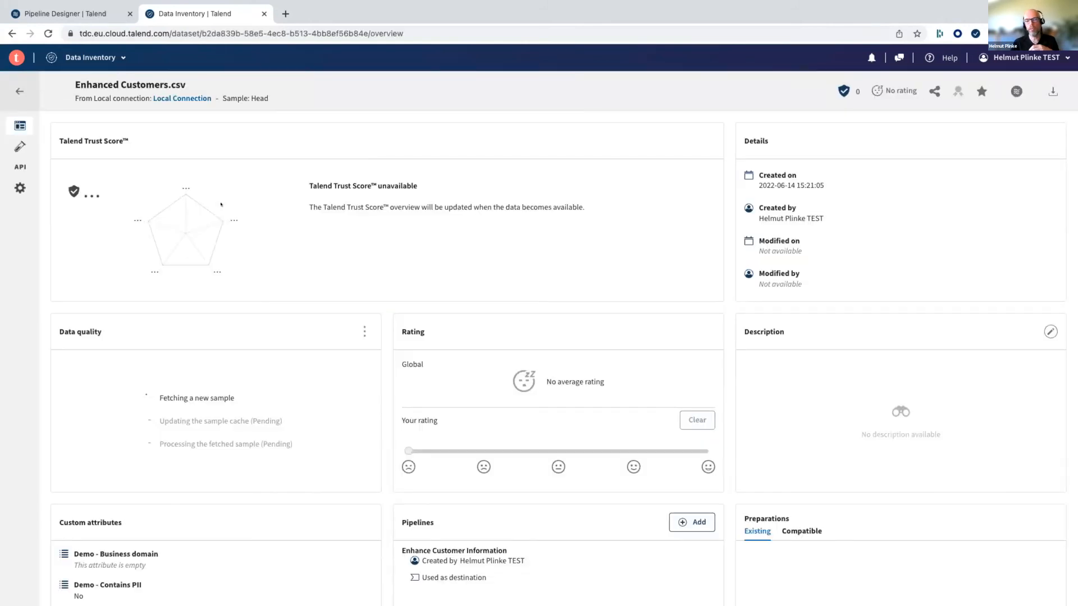
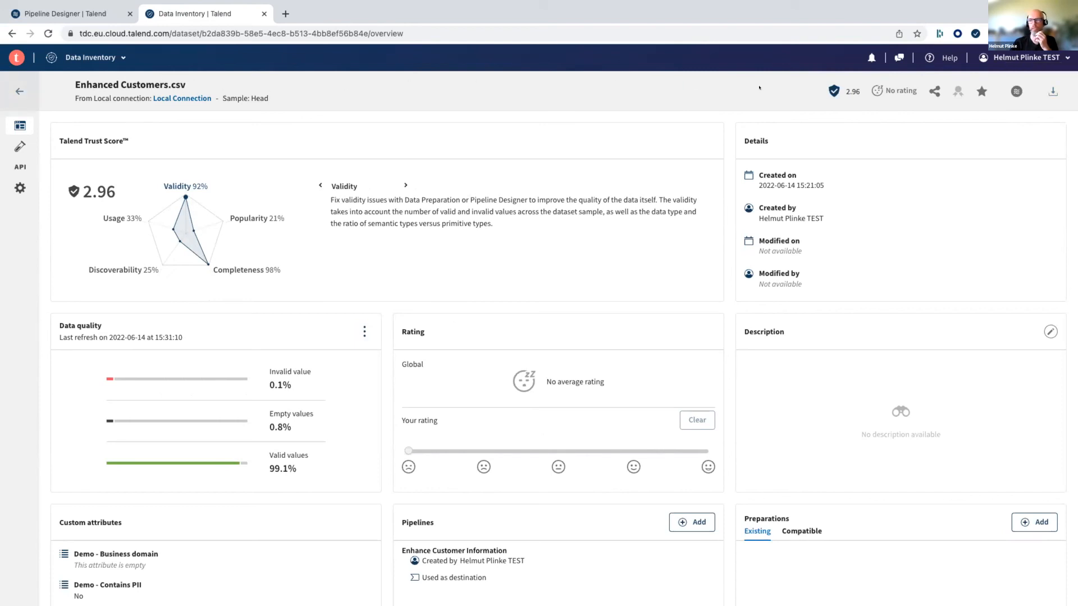
- Download the Enhanced Customers.csv dataset and open the downloaded file in Excel
left_click(1049, 89)
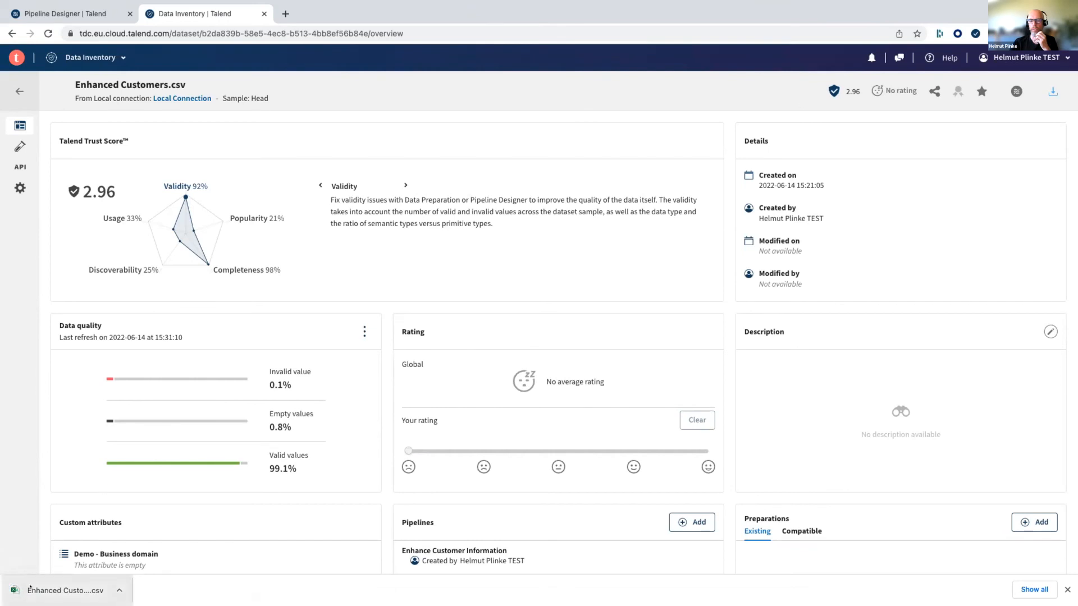
left_click(119, 589)
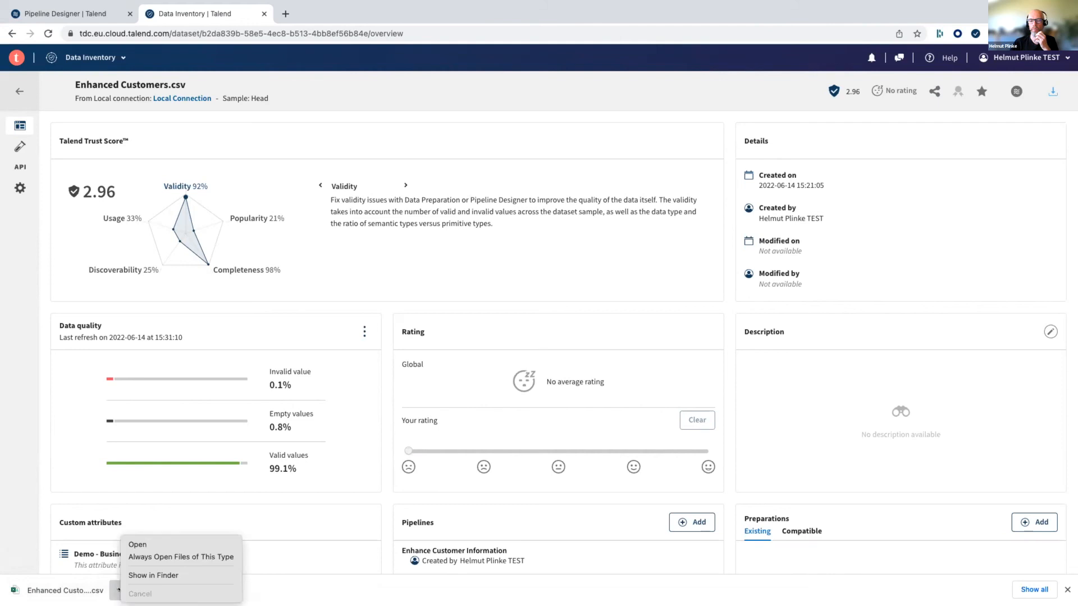
left_click(149, 543)
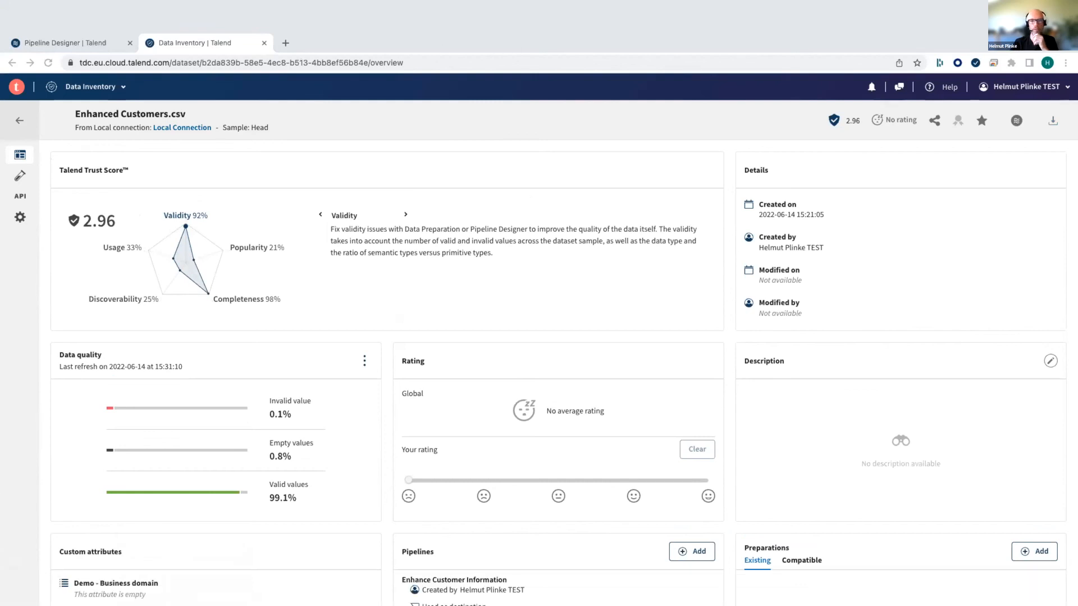
key("ctrl+Left")
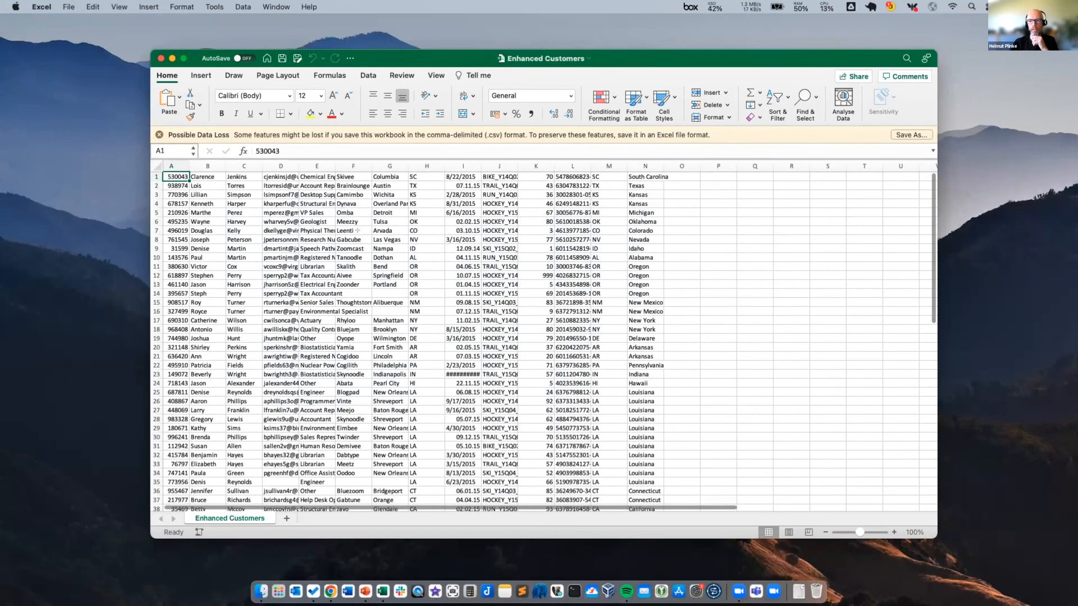
- Look through the customer rows of the Enhanced Customers workbook and close it
scroll(357, 230, "down", 5)
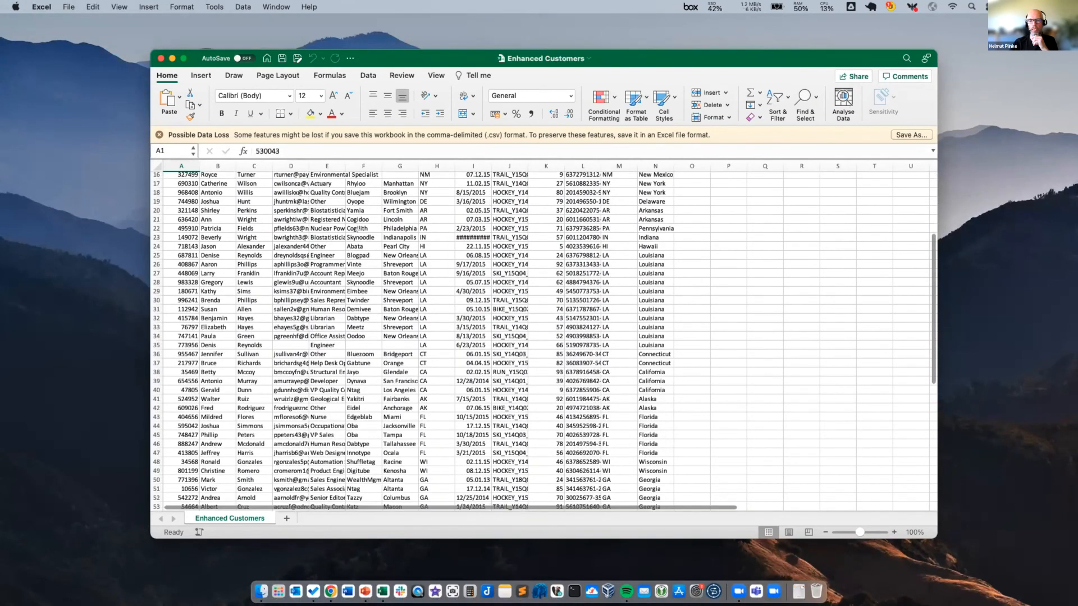
scroll(356, 238, "down", 18)
scroll(356, 238, "up", 20)
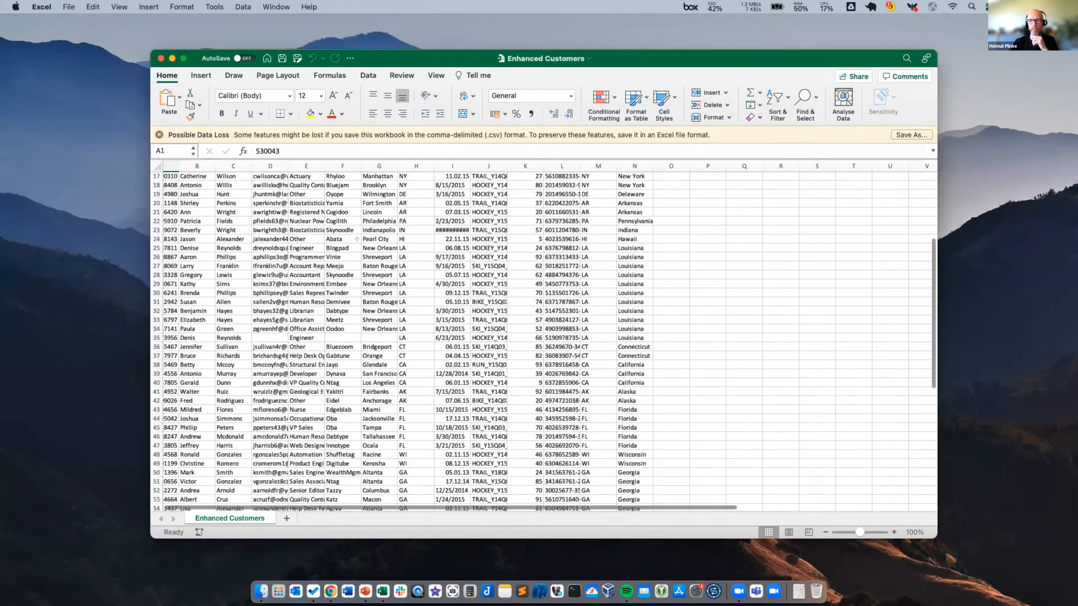
left_click(159, 58)
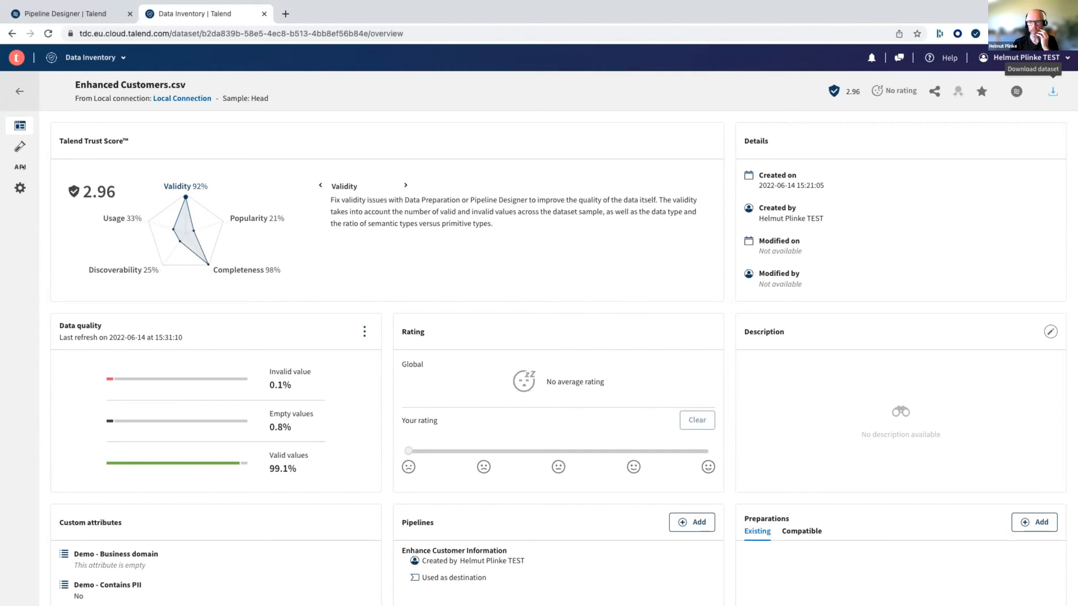
- Open the sample data of Enhanced Customers.csv in Data Inventory and widen the field3 email column
left_click(20, 147)
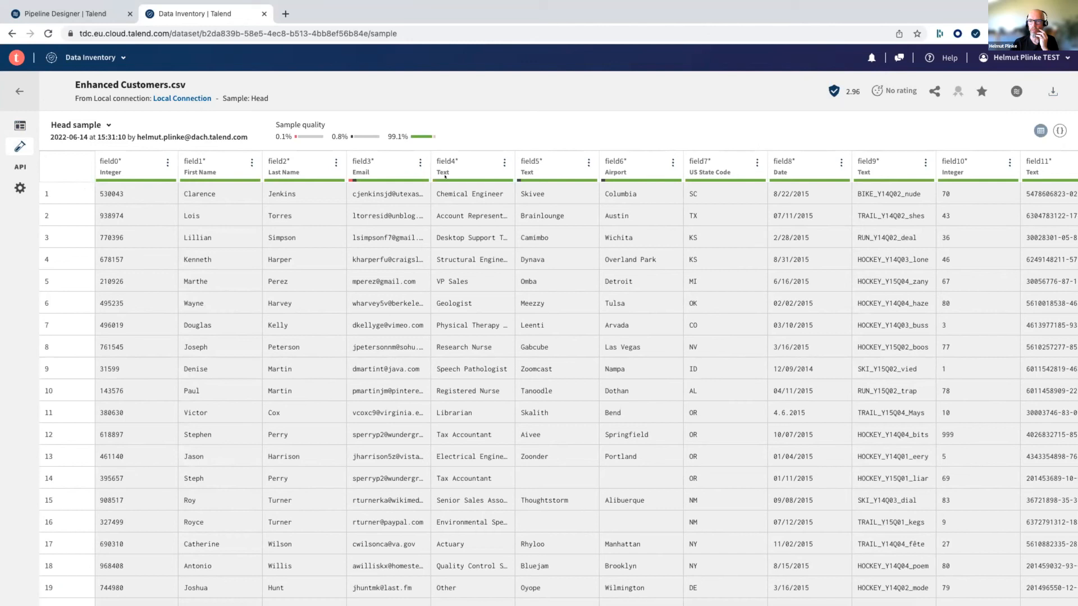
mouse_move(347, 177)
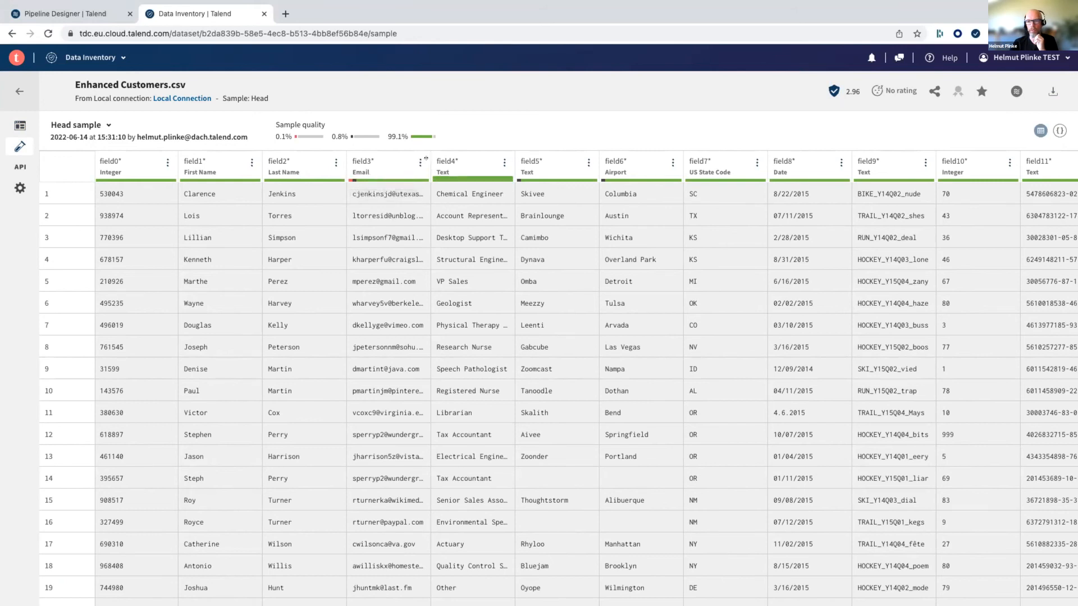
left_click_drag(428, 160, 519, 161)
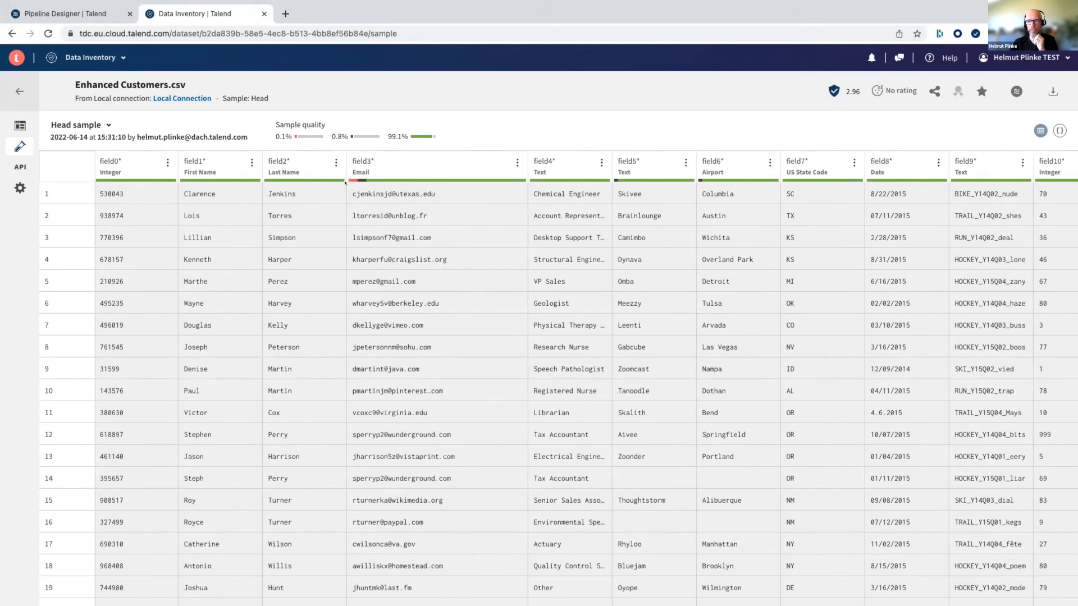
- Locate the email flagged as invalid in row 50 of the sample and select its cell
scroll(388, 257, "down", 15)
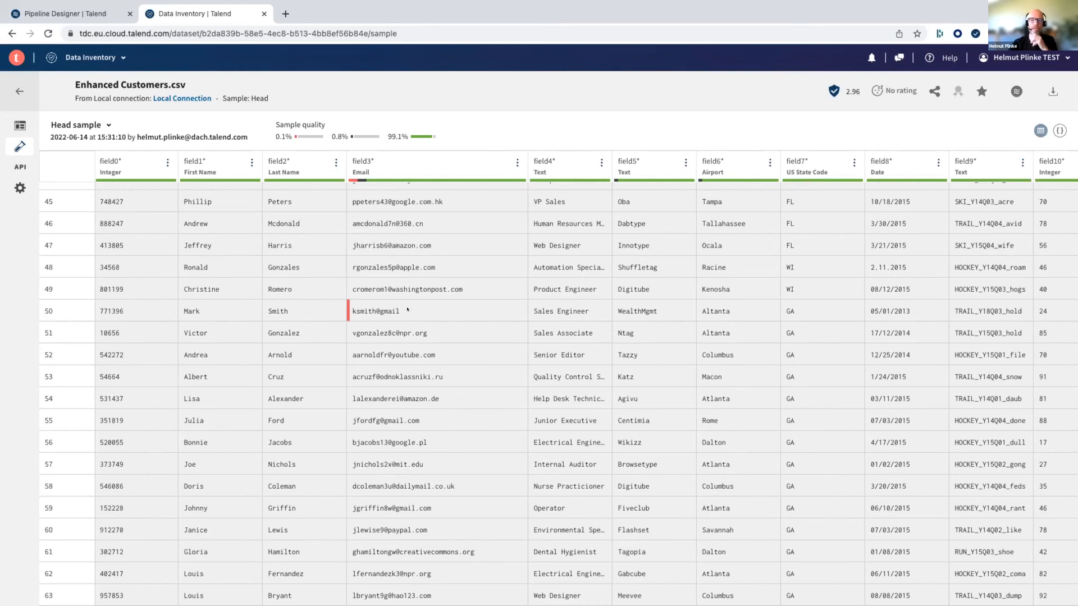
left_click(408, 309)
left_click_drag(407, 309, 347, 311)
left_click(400, 308)
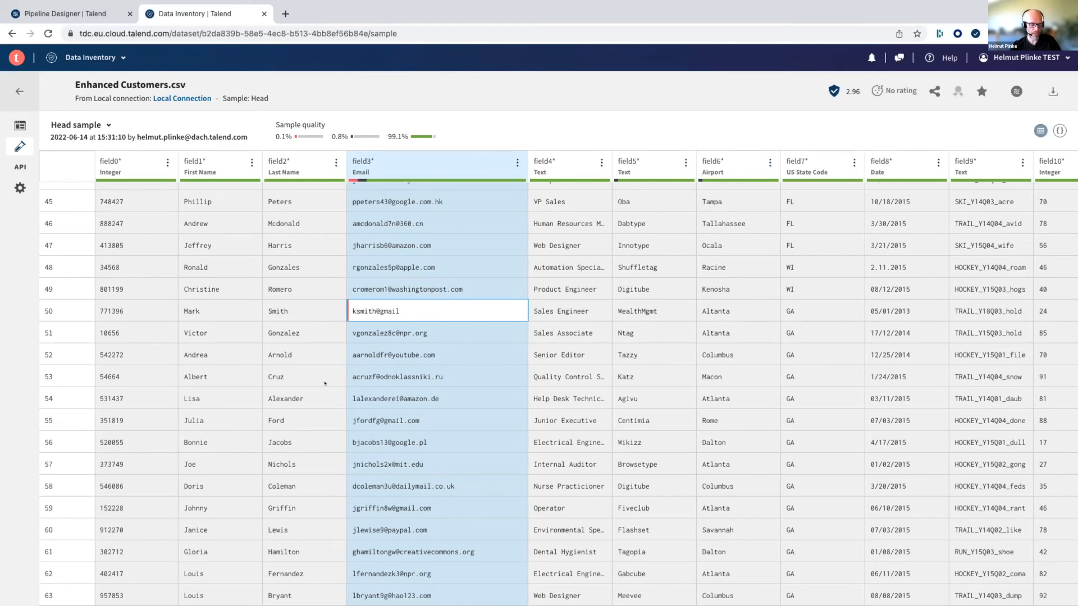
- Switch to Pipeline Designer and open the Enhance Customer Information pipeline
left_click(92, 57)
left_click(107, 125)
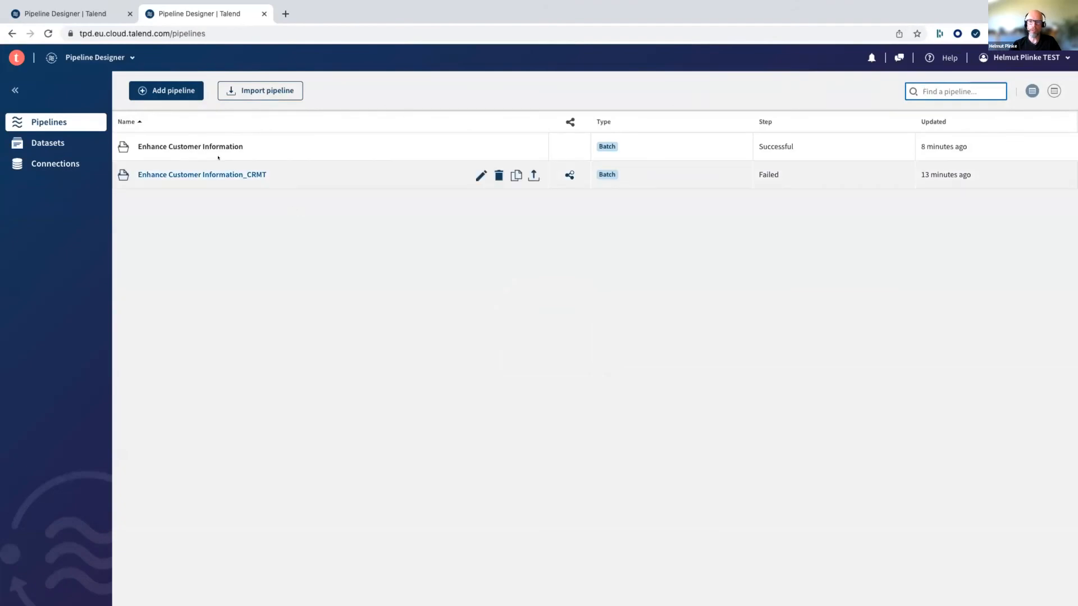
left_click(122, 58)
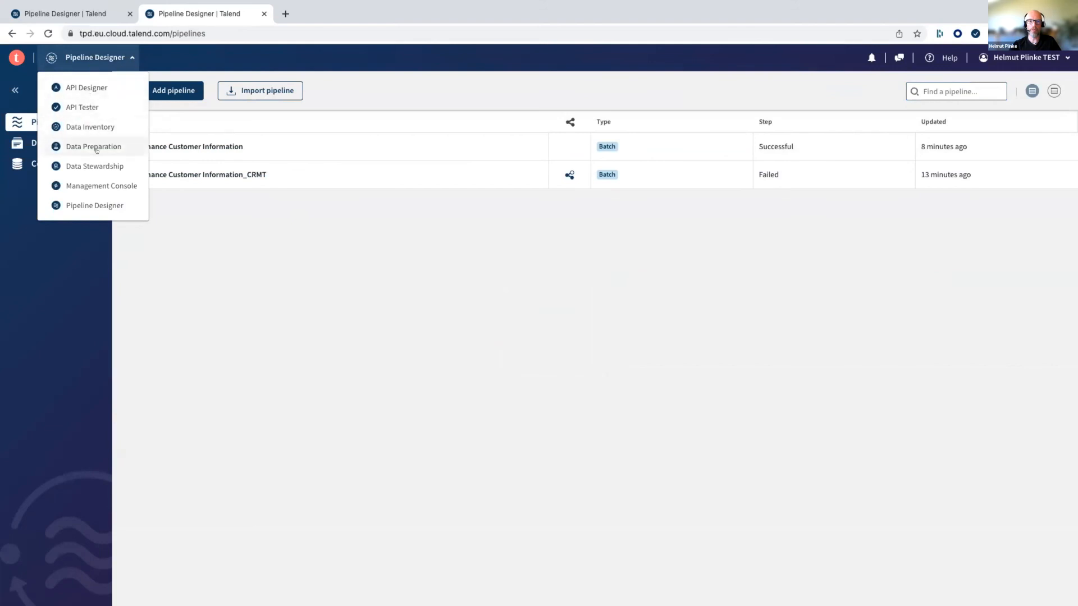
left_click(98, 206)
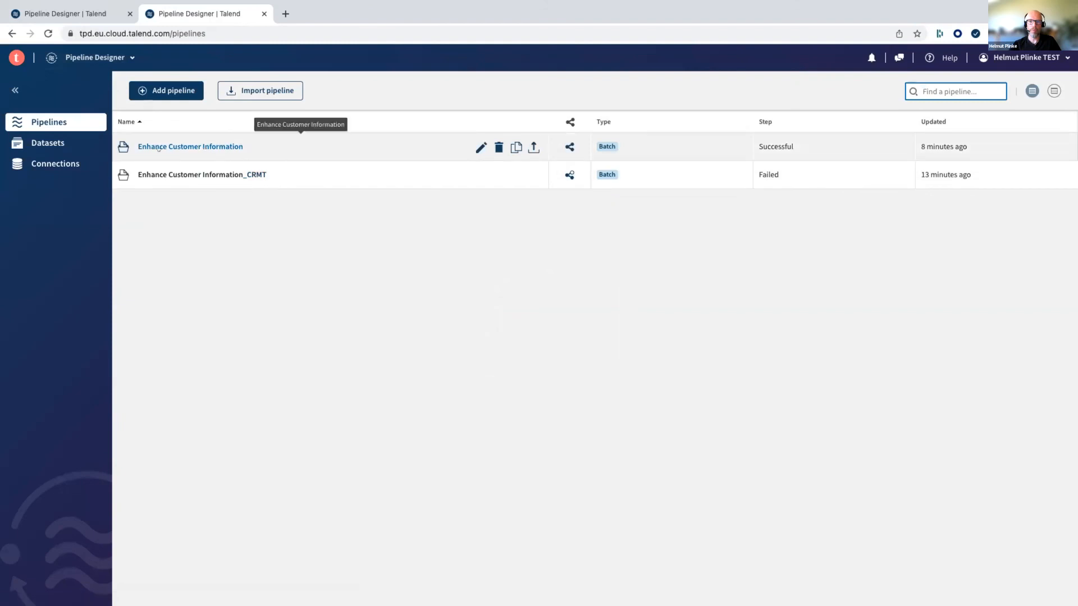
left_click(217, 145)
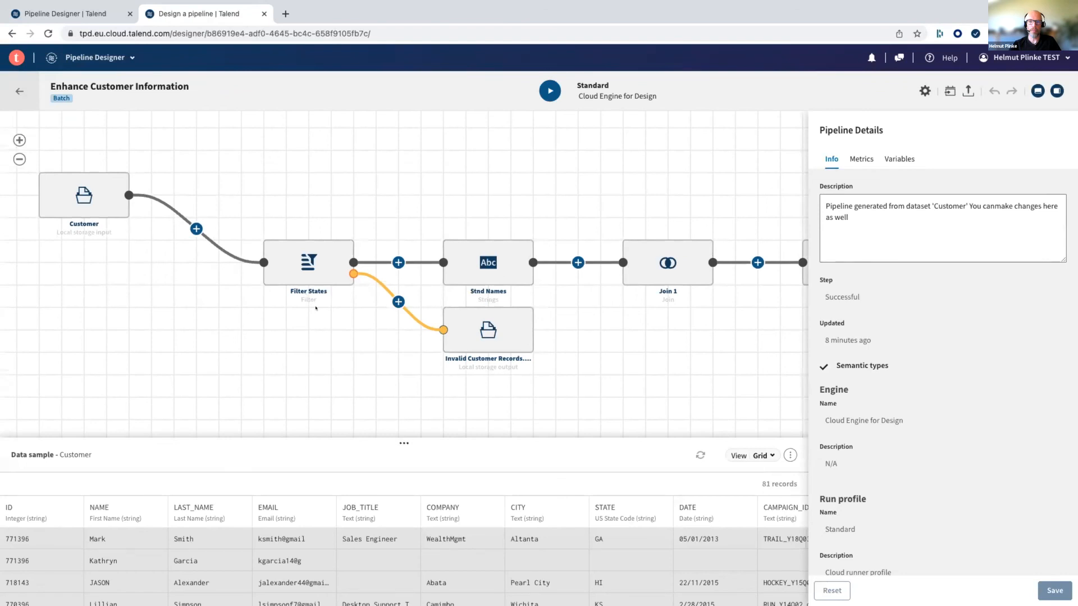
- Add a second filter to the Filter States processor with .EMAIL as its input field
left_click(296, 267)
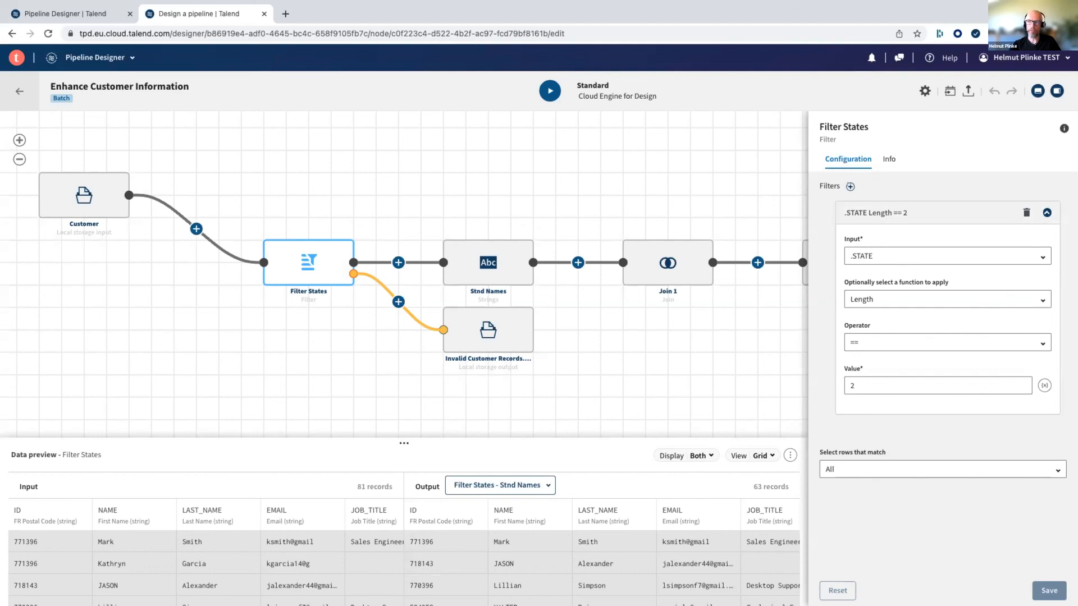
left_click(850, 187)
left_click(912, 292)
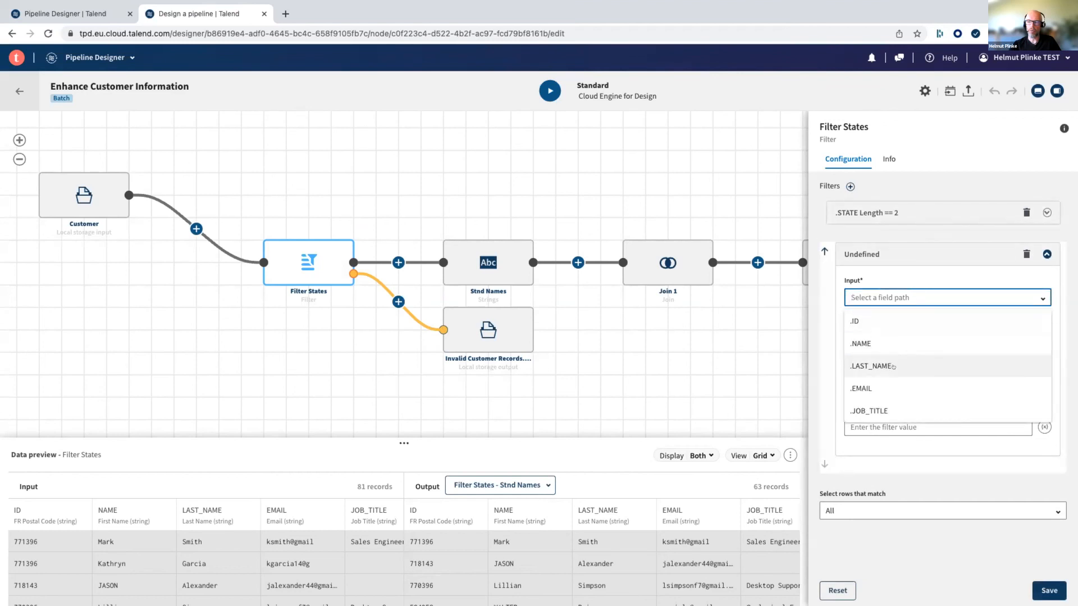
left_click(894, 388)
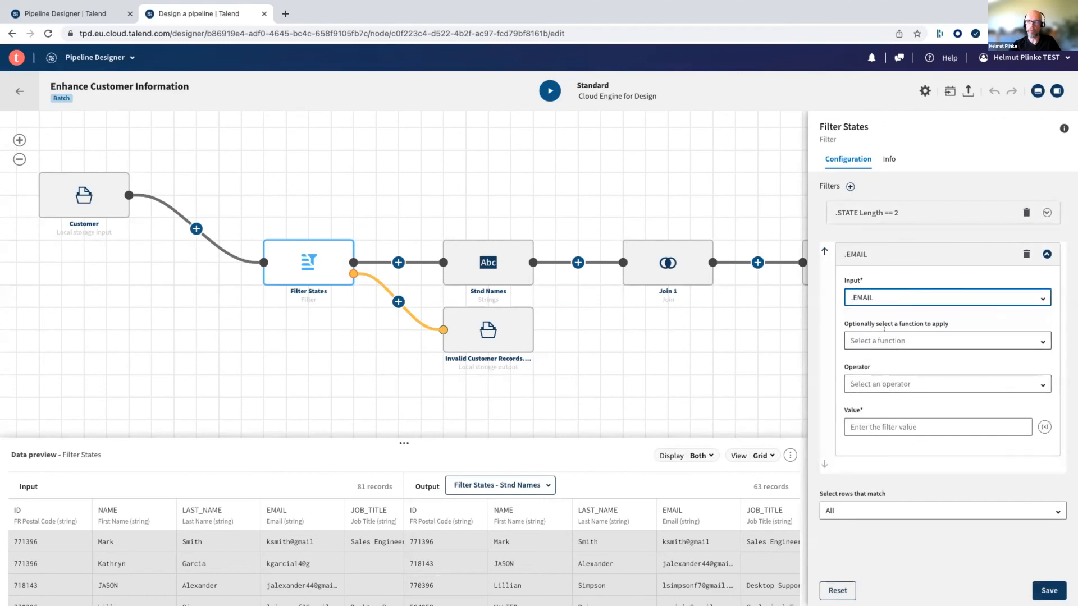
- Set the operator of the .EMAIL filter to Does not contain
left_click(889, 381)
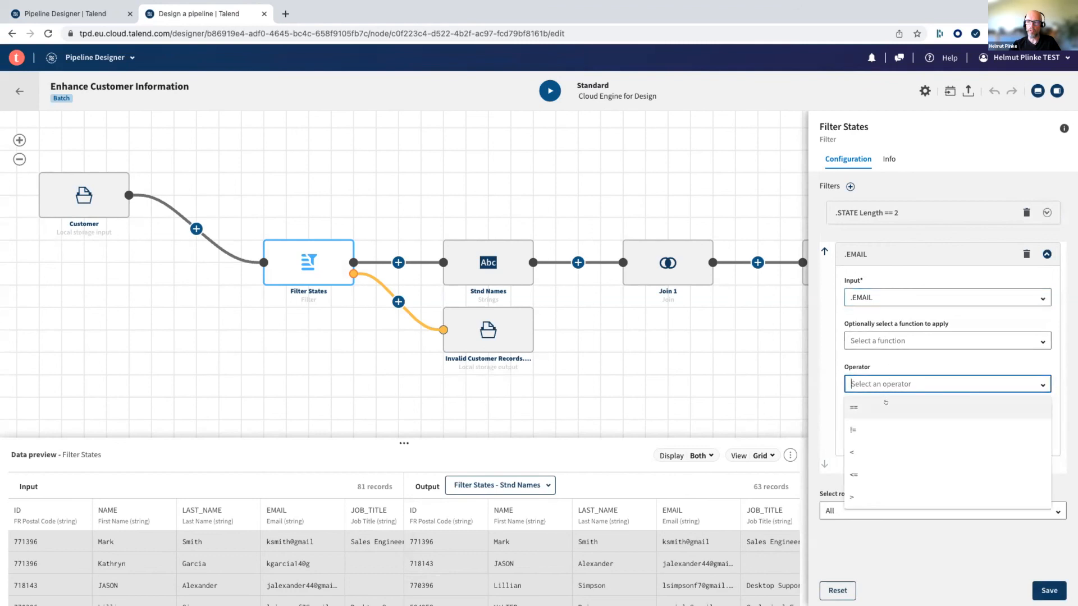
scroll(885, 404, "down", 3)
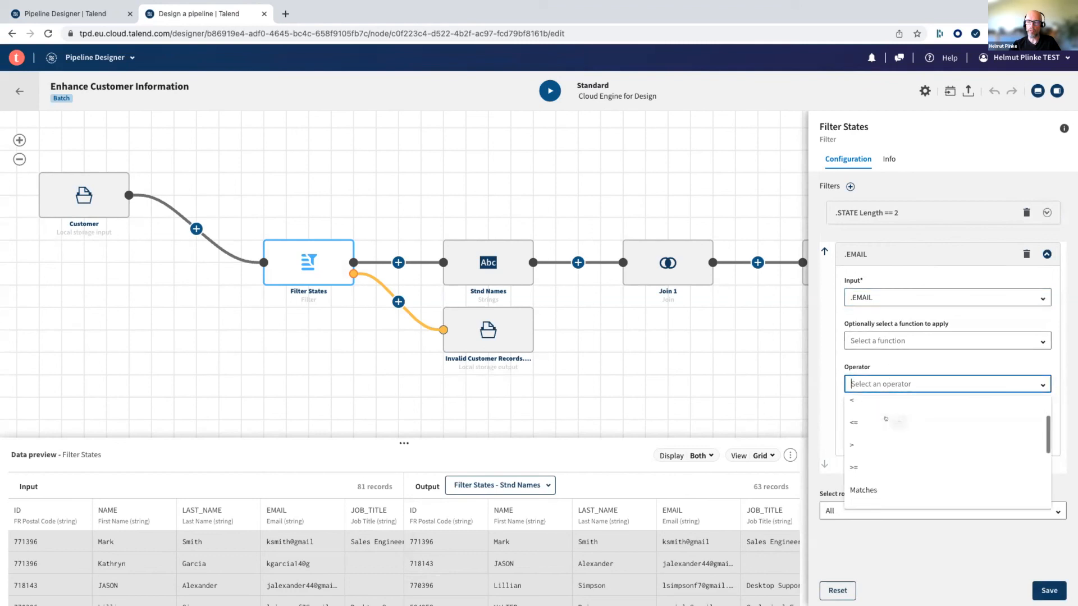
scroll(885, 418, "down", 2)
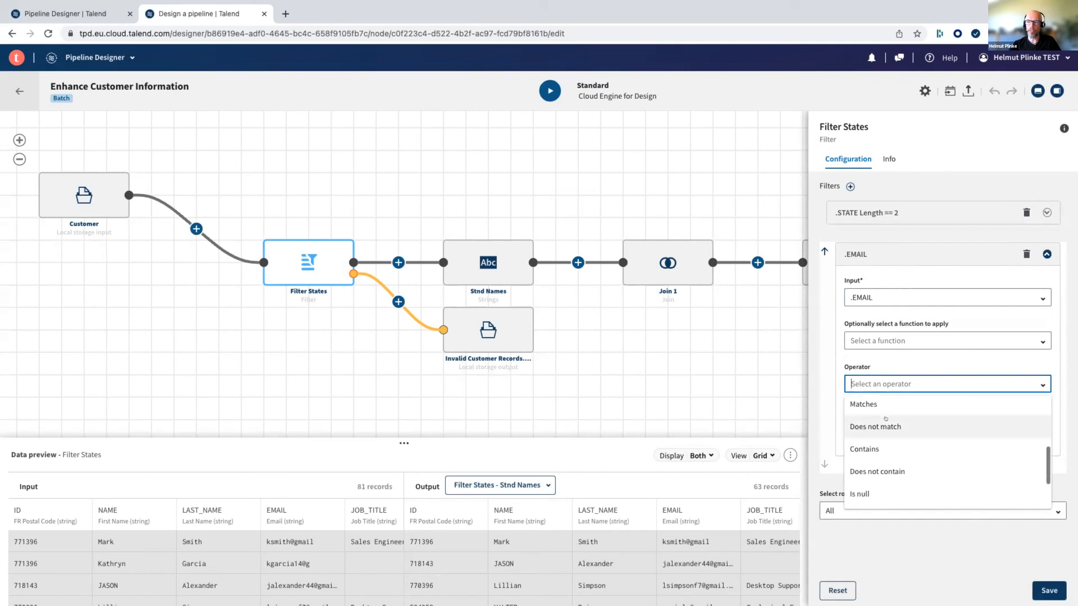
scroll(885, 418, "down", 1)
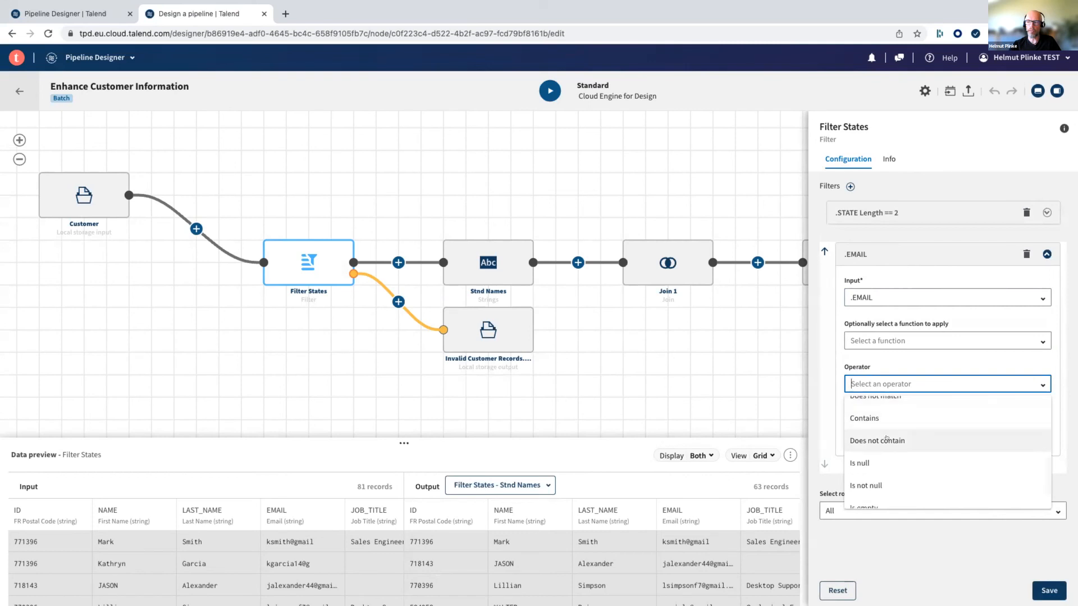
left_click(886, 437)
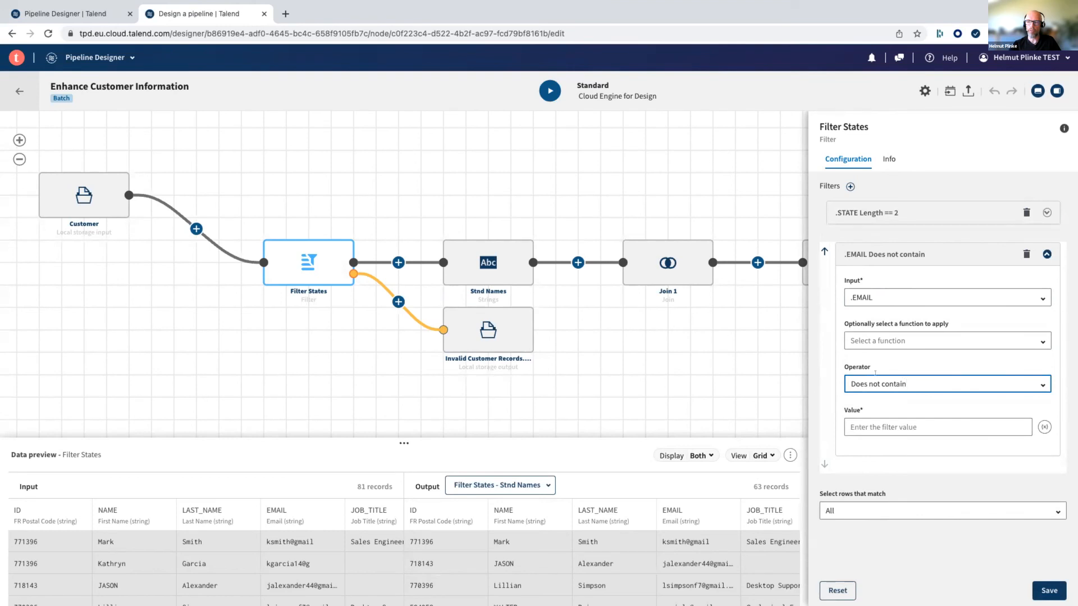
- Set the .EMAIL filter's operator to Contains and its value to a single dot (.)
left_click(910, 376)
scroll(870, 439, "down", 2)
scroll(870, 439, "down", 1)
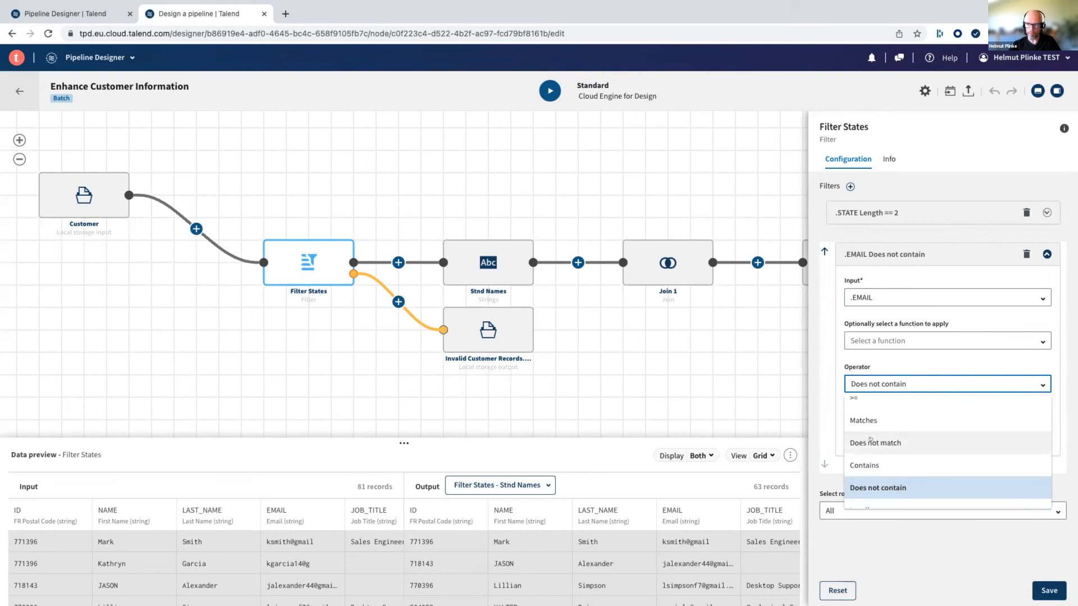
left_click(867, 464)
left_click(866, 419)
type(".")
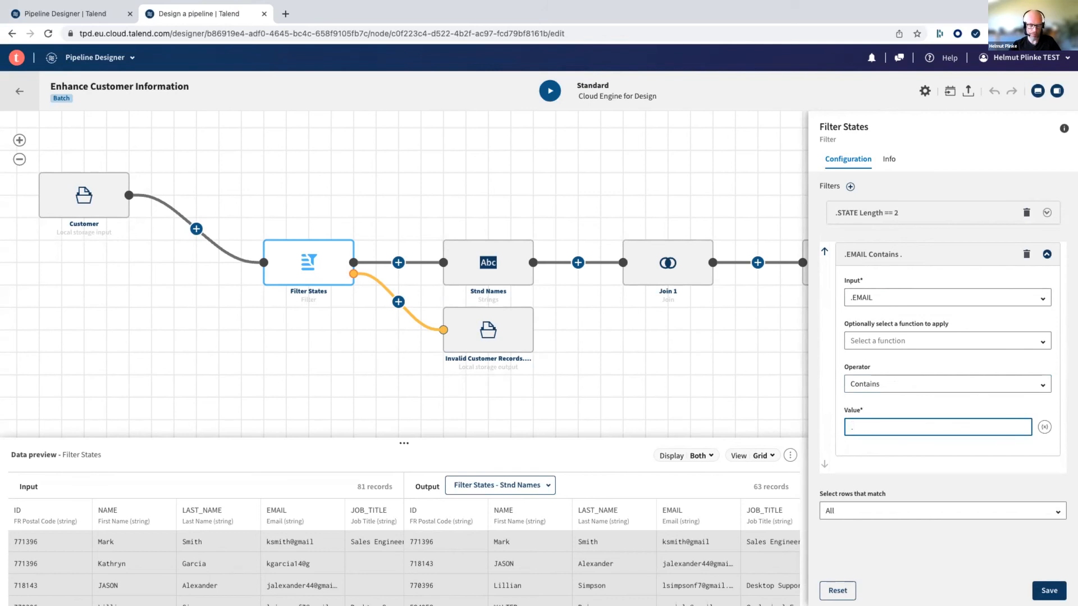
left_click(882, 464)
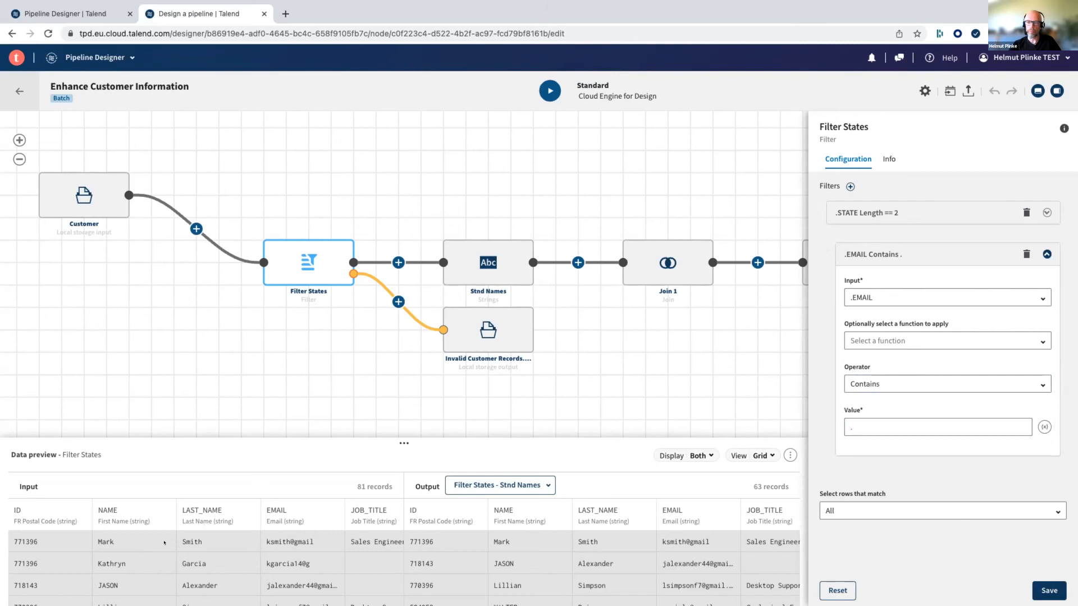
- Check the email values in the Filter States input preview and save the filter configuration
scroll(122, 560, "right", 5)
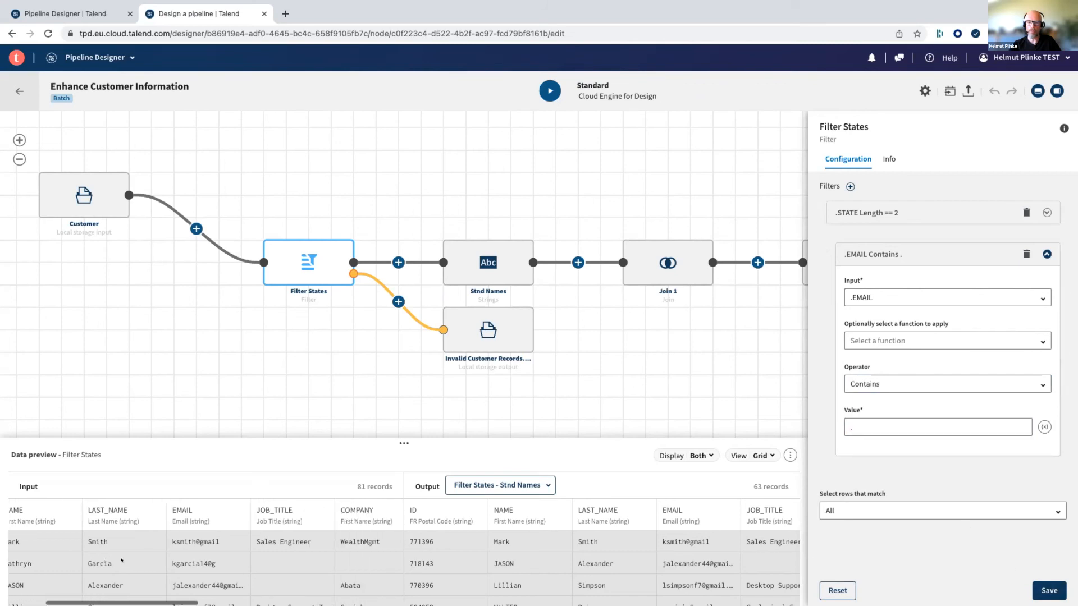
scroll(121, 560, "down", 1)
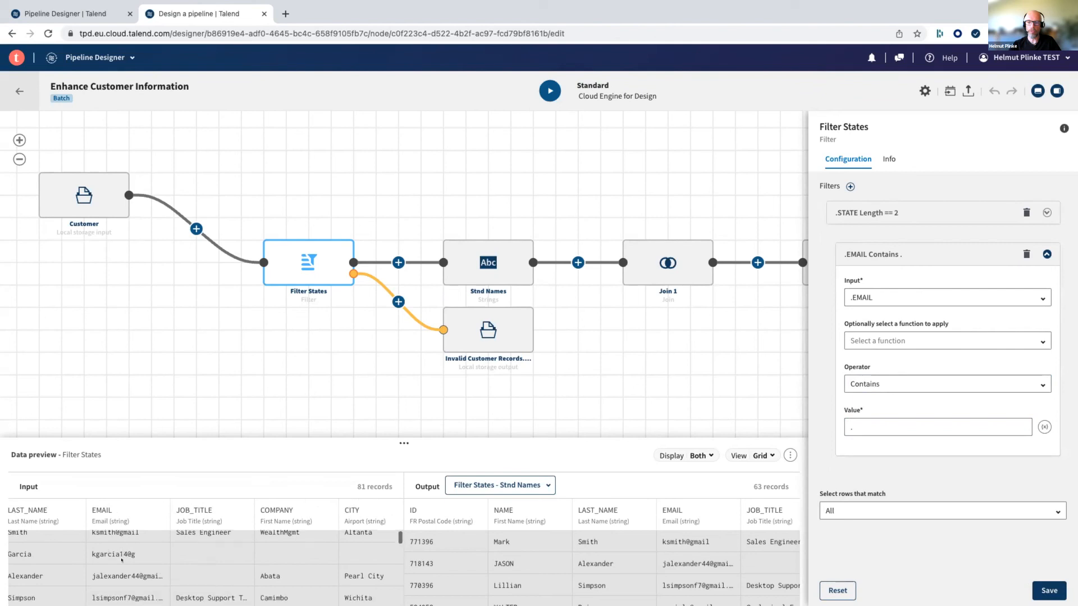
scroll(121, 560, "up", 1)
scroll(122, 560, "down", 1)
scroll(129, 550, "up", 1)
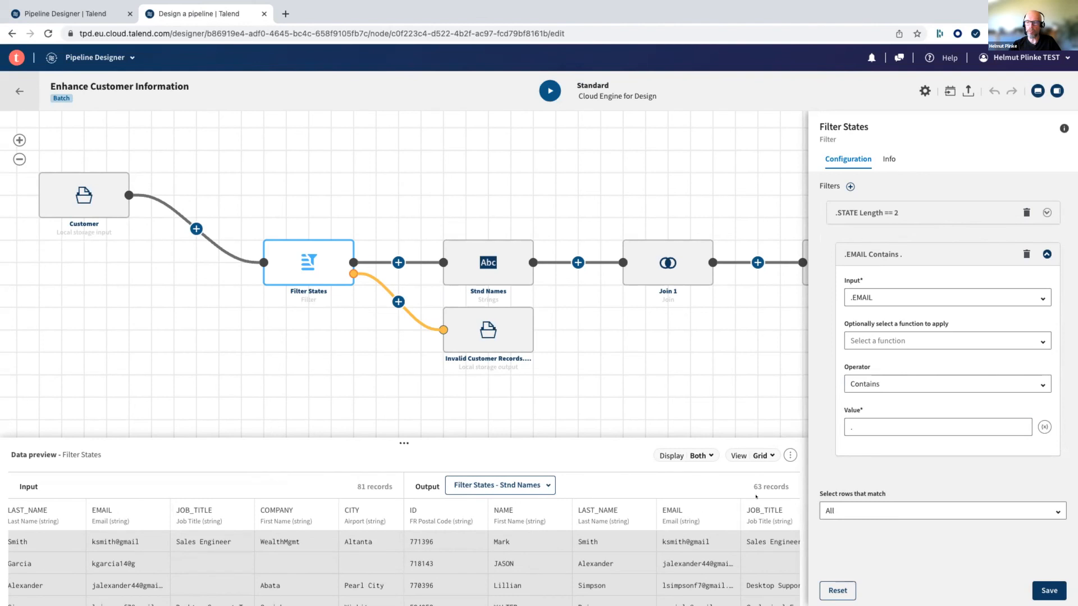
left_click(1041, 588)
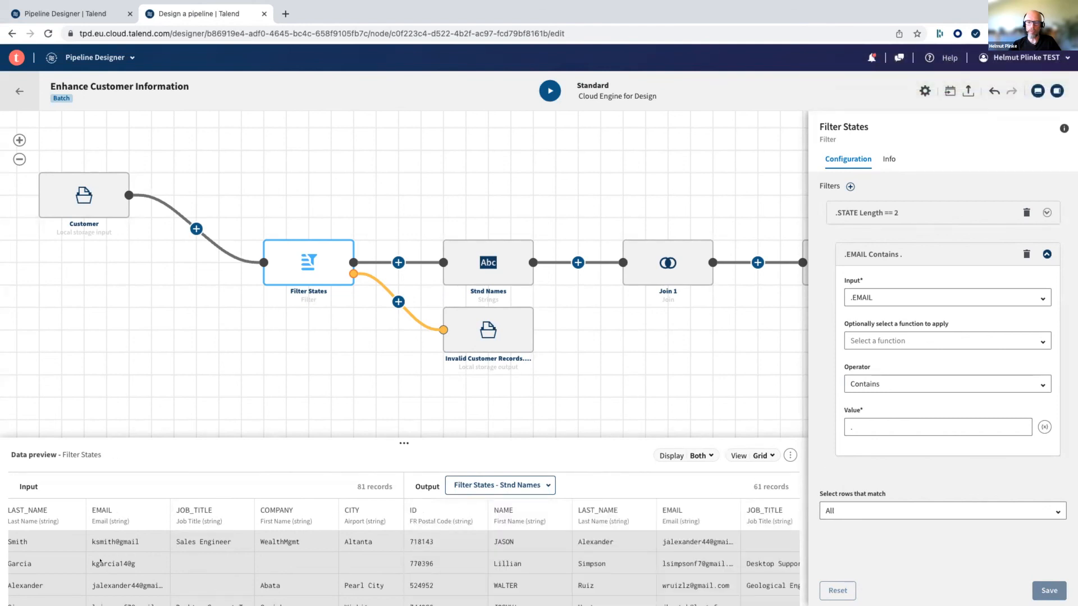
- Compare the input and output records in the Filter States preview and return to the pipeline list
scroll(32, 561, "left", 5)
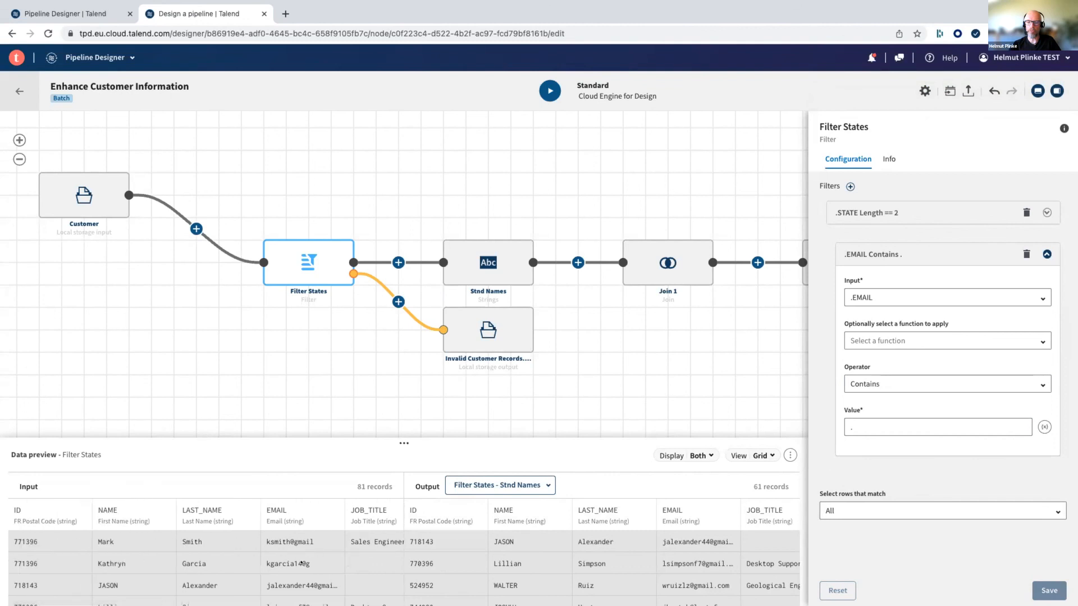
scroll(499, 571, "down", 2)
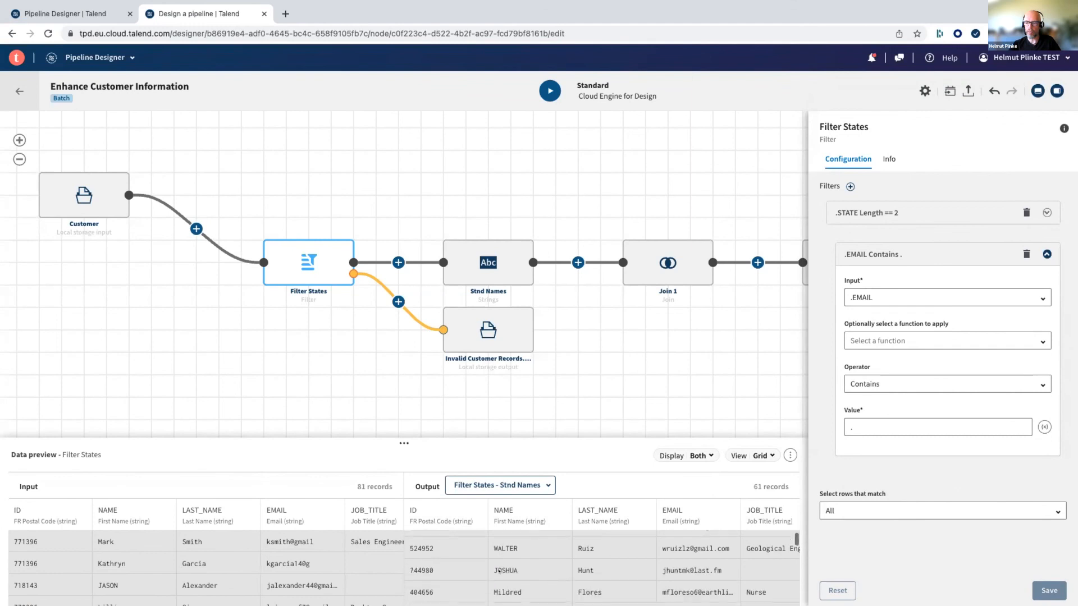
scroll(499, 571, "up", 2)
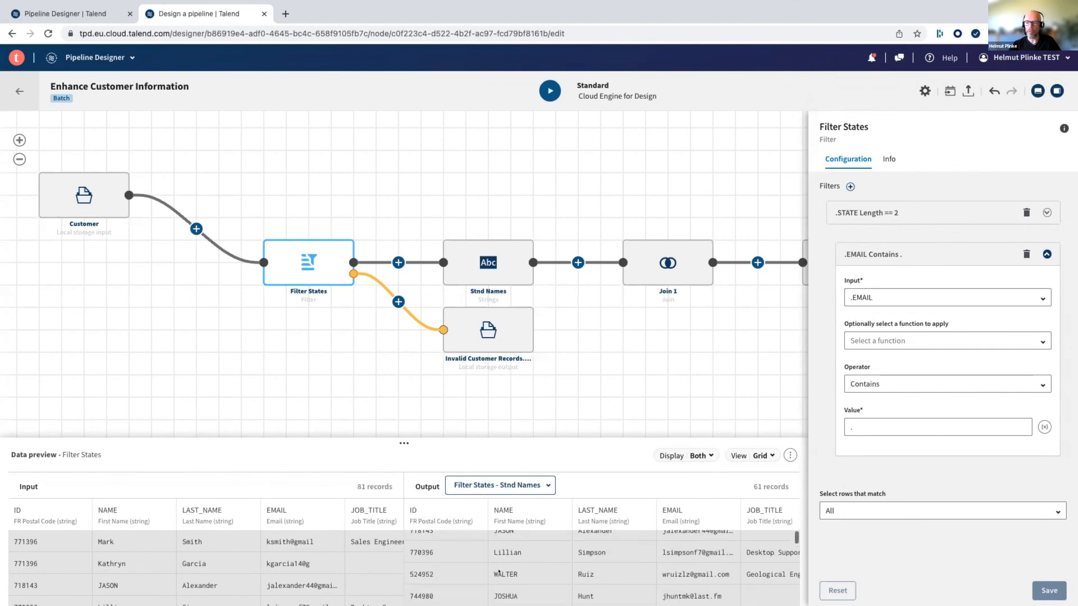
scroll(498, 571, "down", 2)
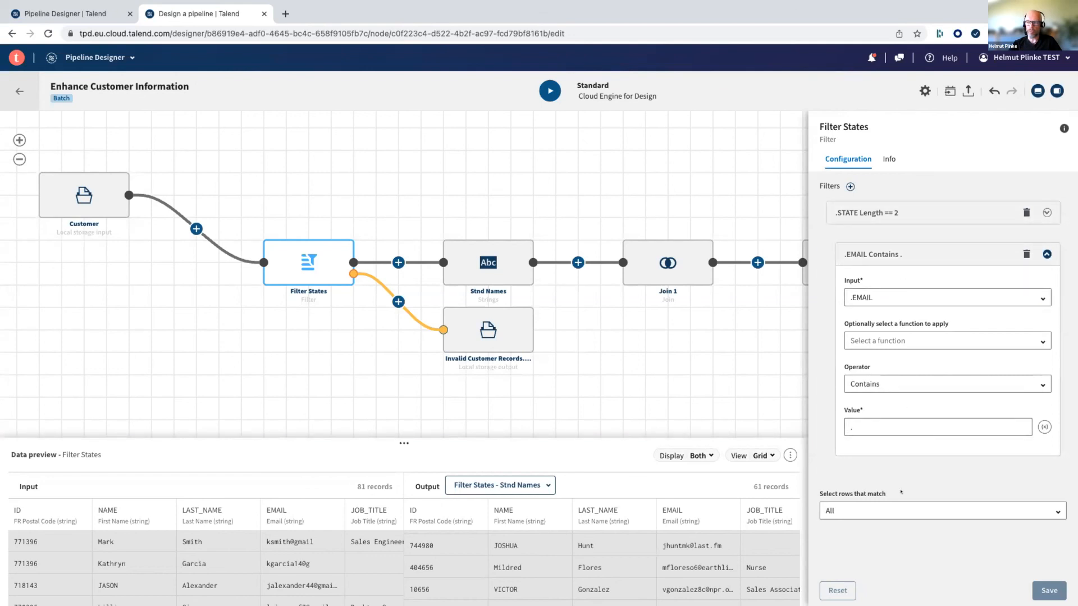
mouse_move(311, 250)
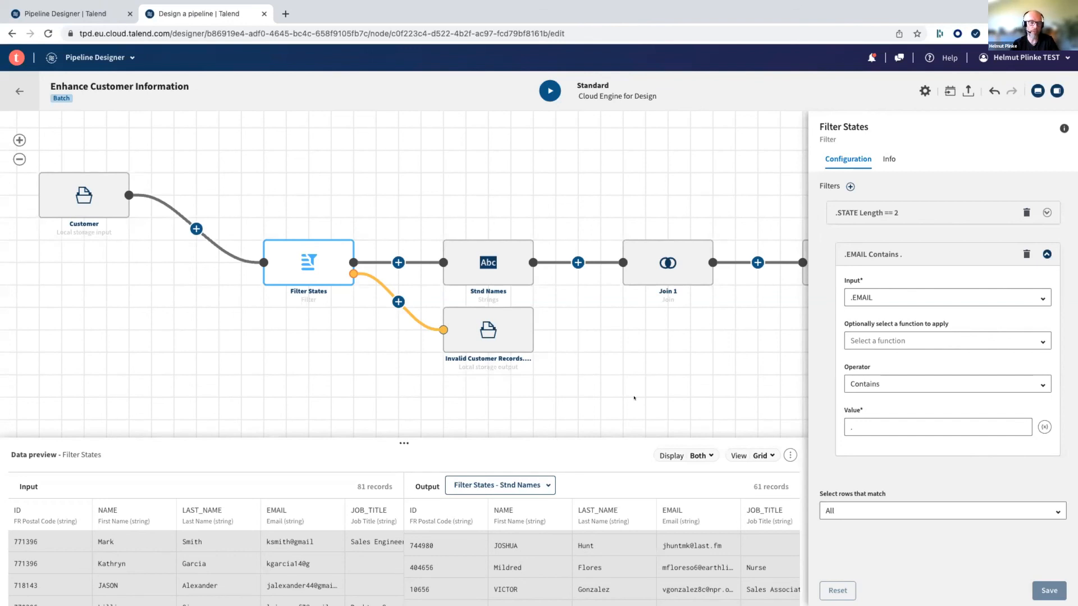
left_click(19, 91)
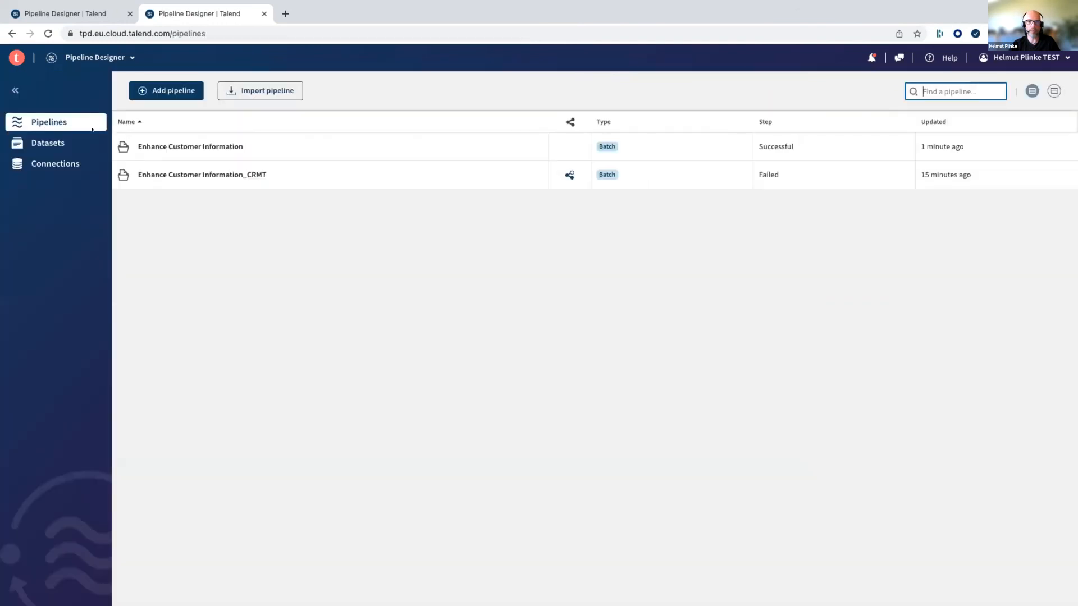